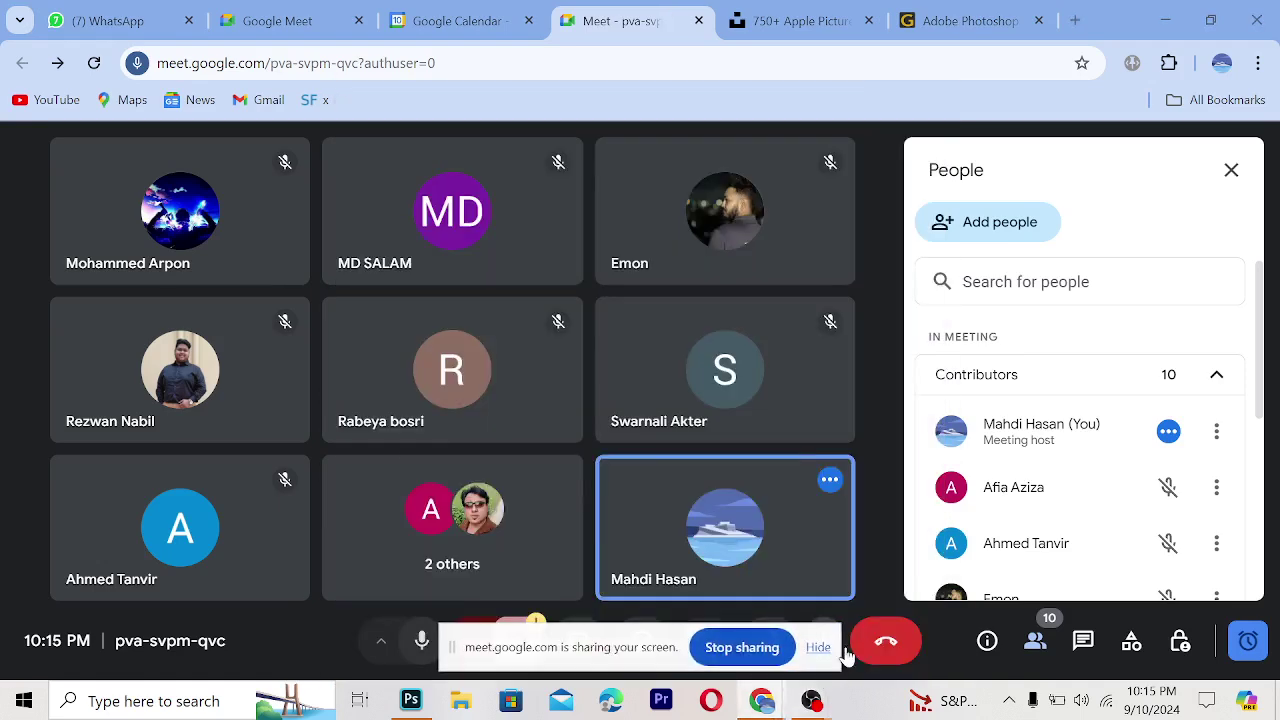
- Switch to Photoshop and expand its toolbar to two columns
{"action": "left_click", "coordinate": [840, 642]}
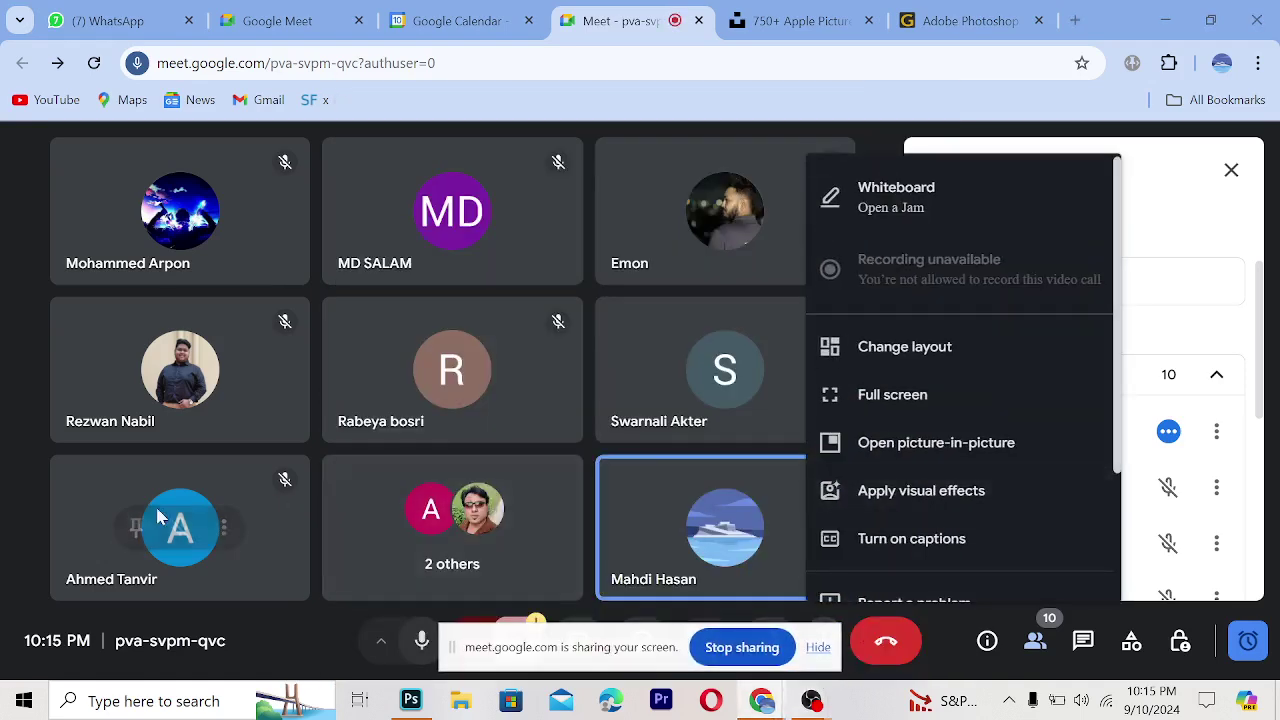
{"action": "left_click", "coordinate": [4, 488]}
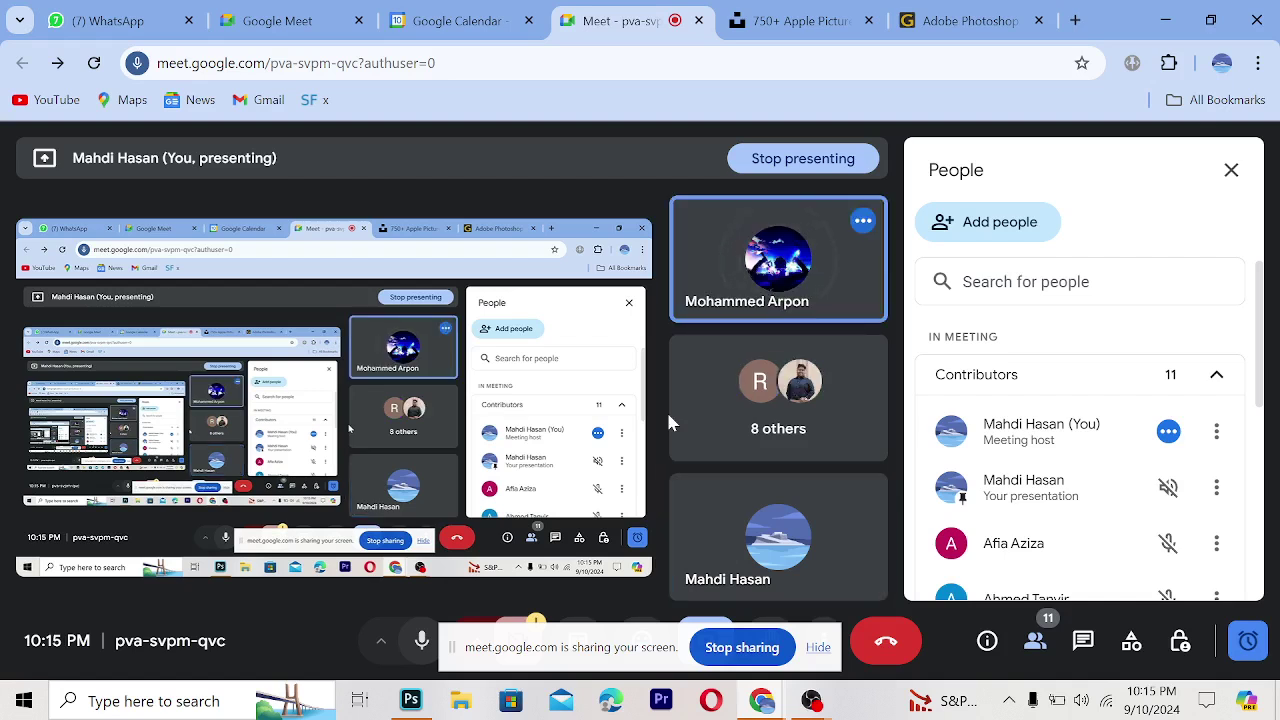
{"action": "left_click", "coordinate": [412, 700]}
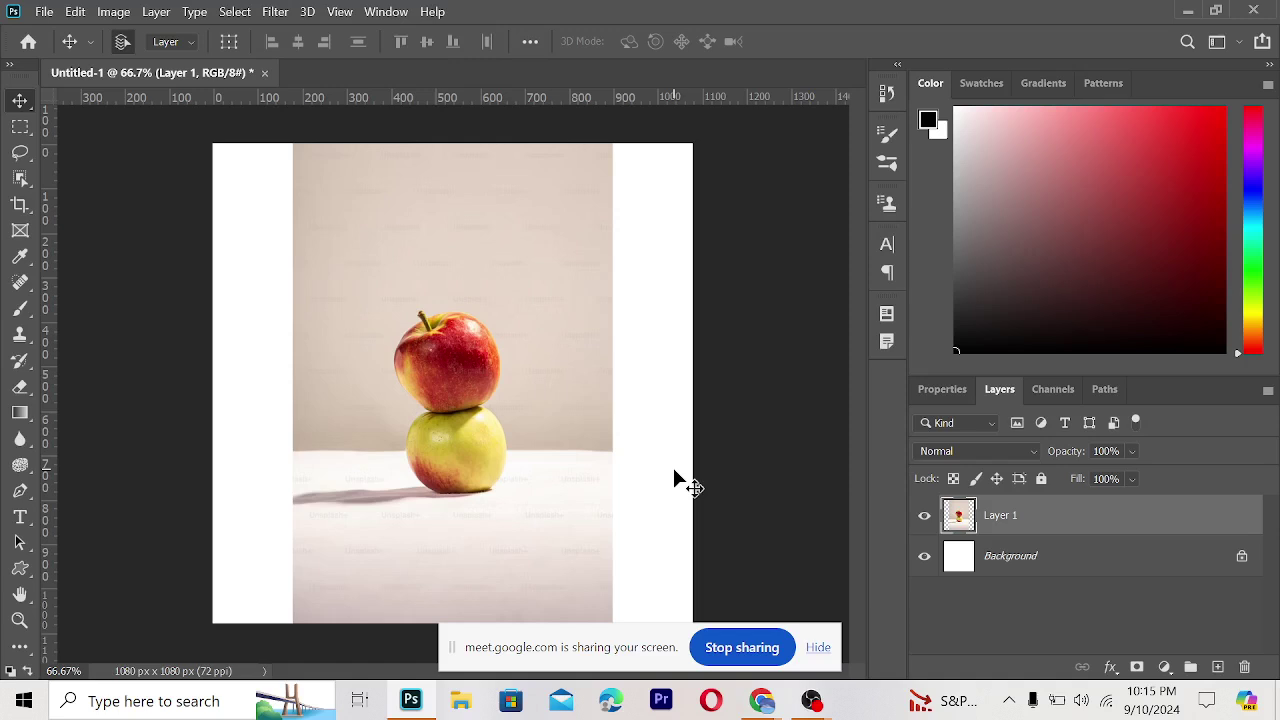
{"action": "left_click", "coordinate": [12, 65]}
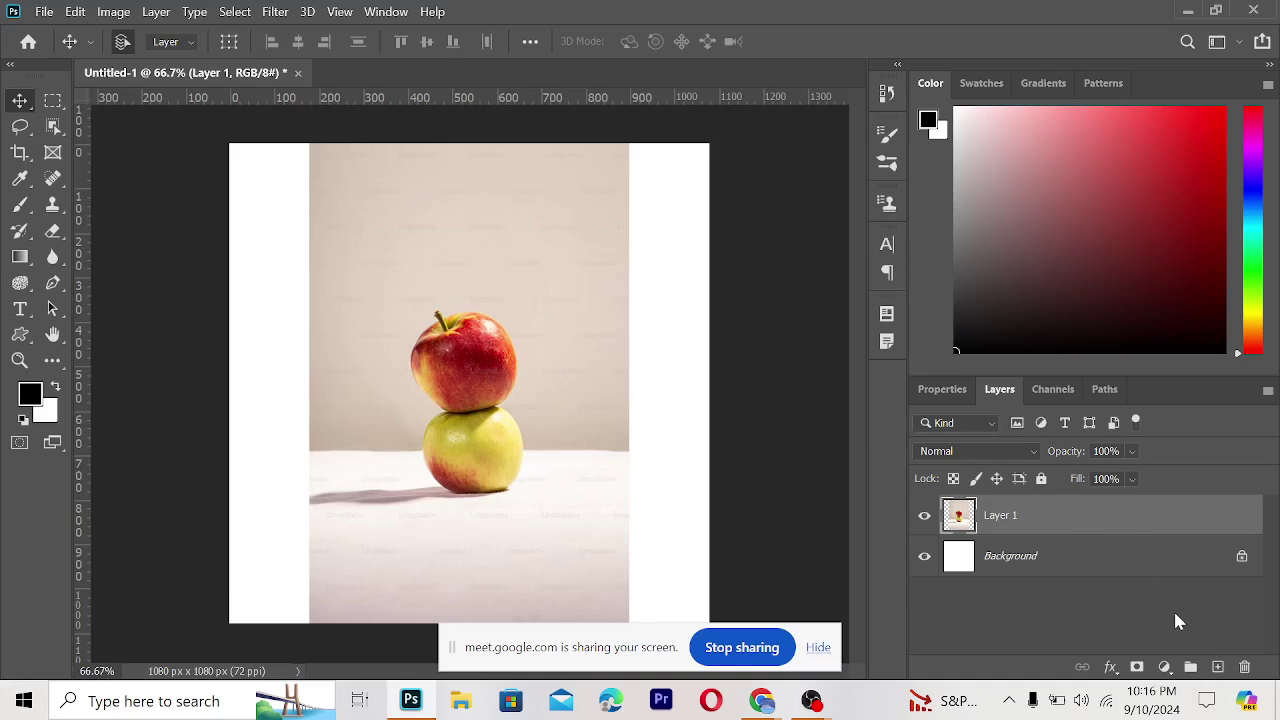
- Select the Background layer and Layer 1 in turn, finishing on Layer 1
{"action": "left_click", "coordinate": [1049, 555]}
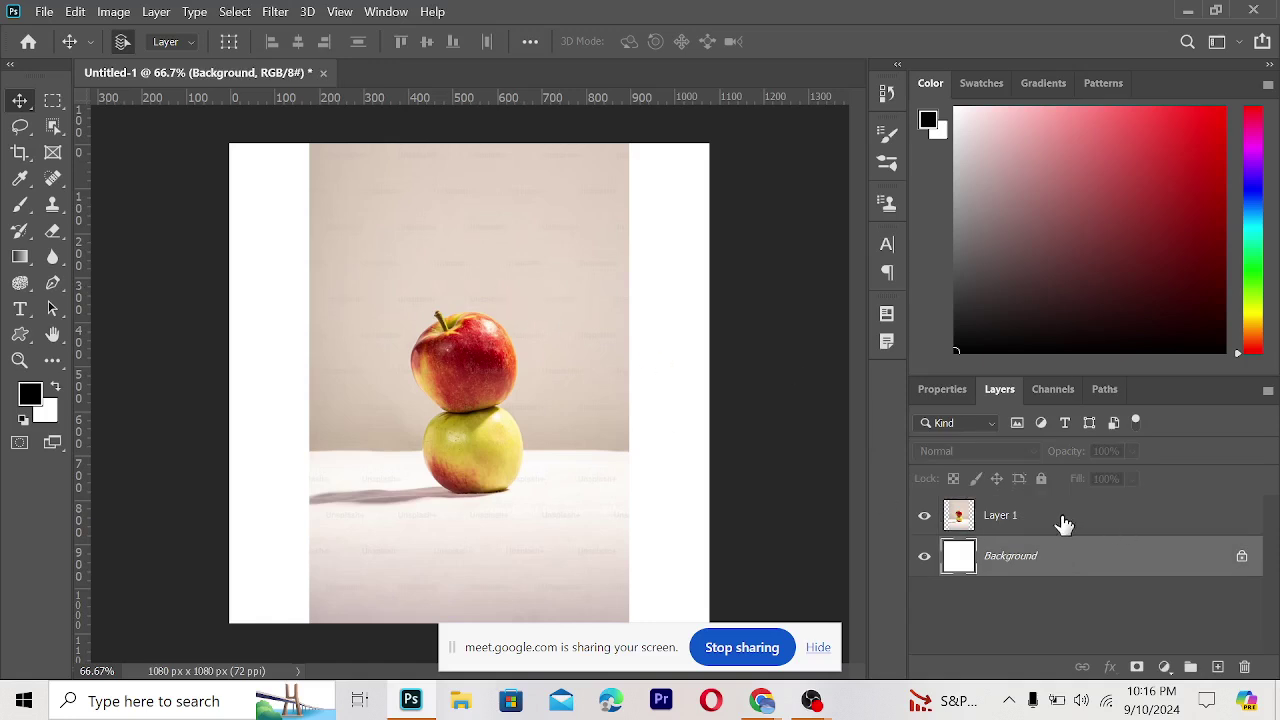
{"action": "left_click", "coordinate": [1063, 520]}
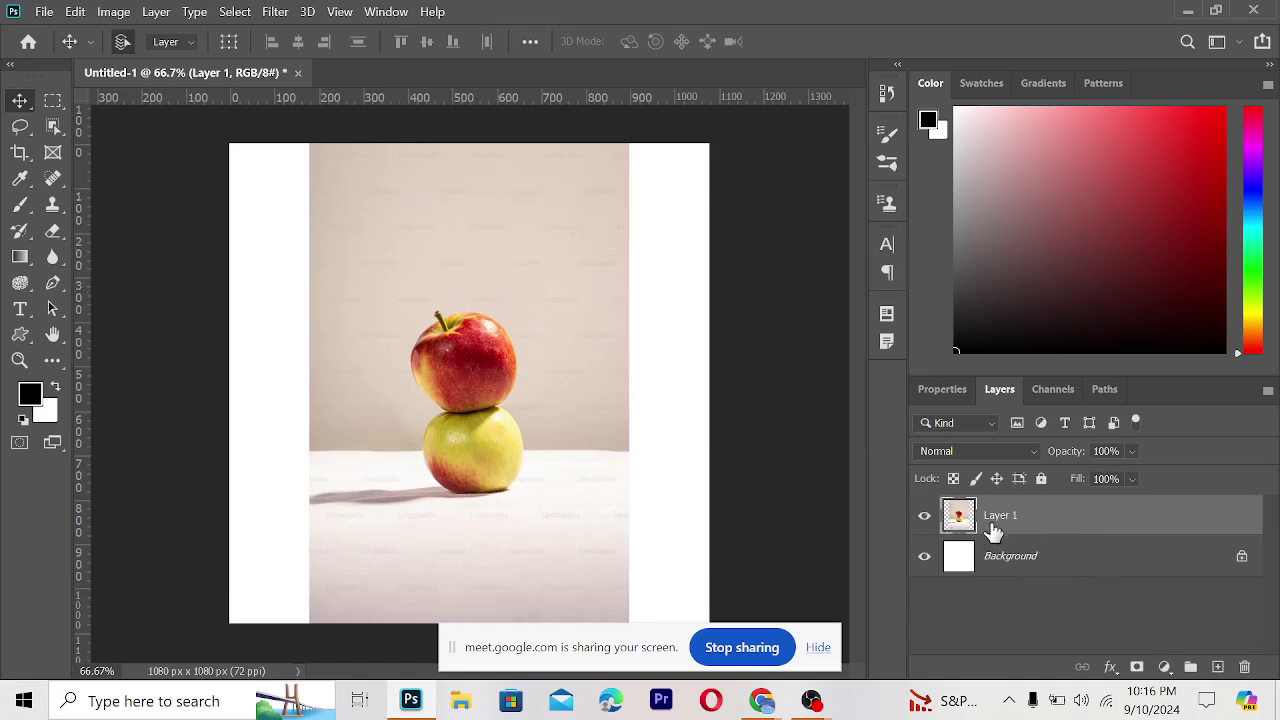
{"action": "left_click", "coordinate": [1054, 560]}
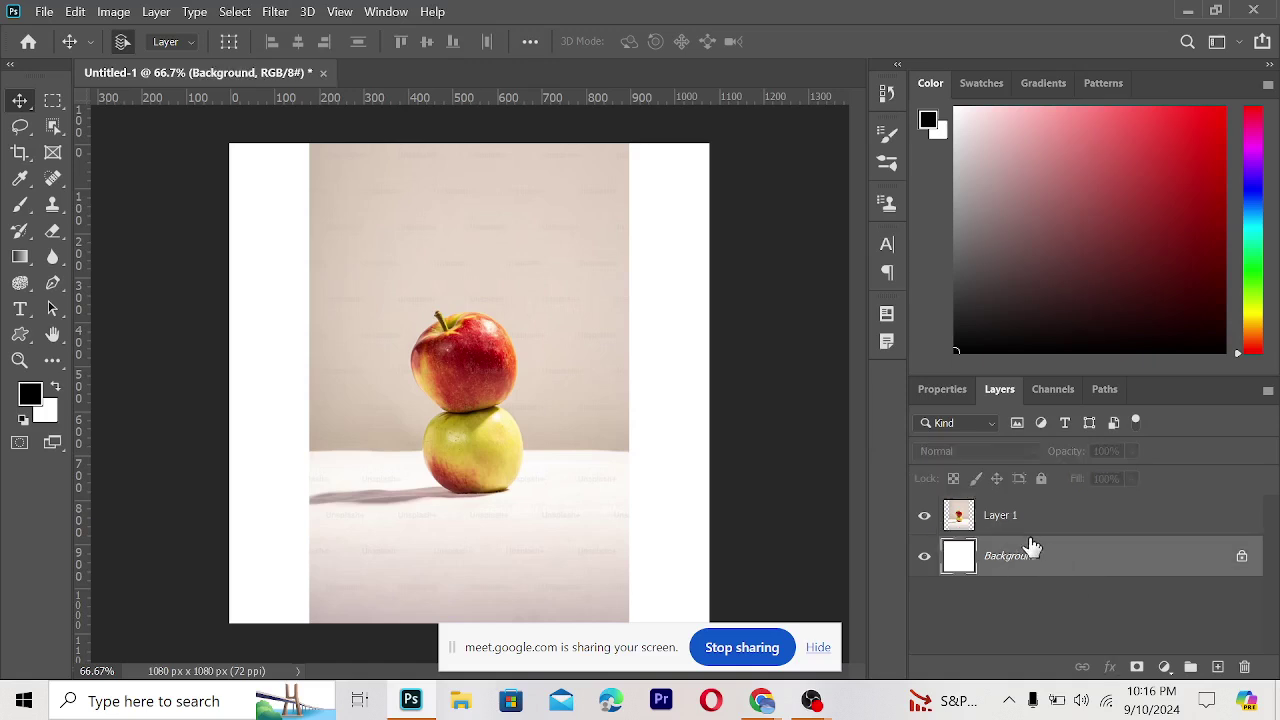
{"action": "left_click", "coordinate": [962, 530]}
{"action": "left_click_drag", "start_coordinate": [472, 285], "coordinate": [440, 288]}
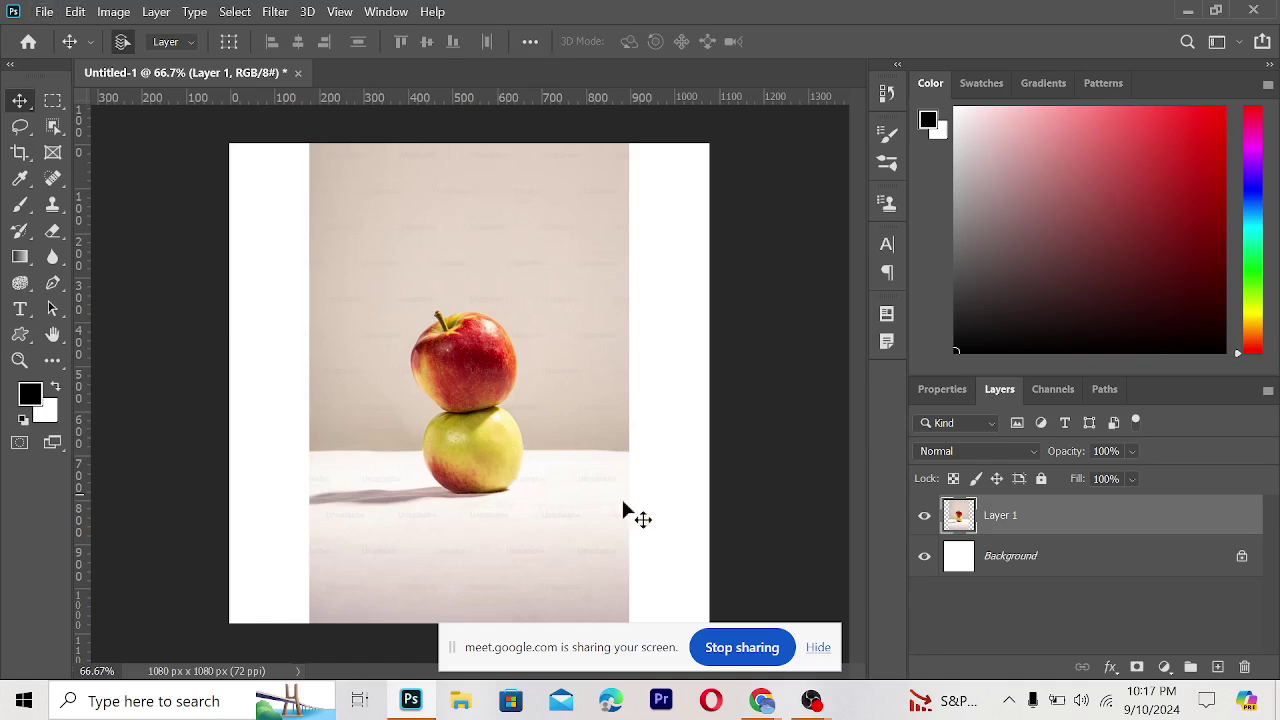
- Switch to the Unsplash apple results in Chrome and copy the photo of a hand holding a phone with a 2020 calendar
{"action": "mouse_move", "coordinate": [765, 702]}
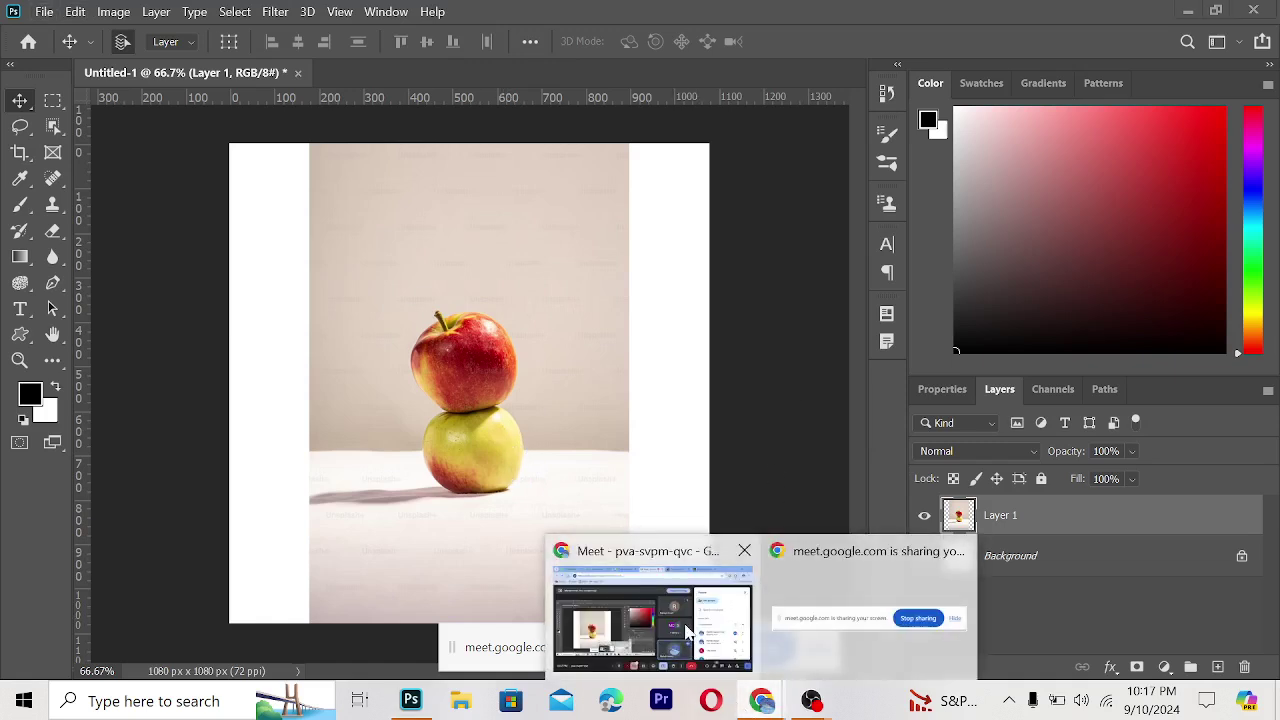
{"action": "left_click", "coordinate": [652, 615]}
{"action": "left_click", "coordinate": [968, 20]}
{"action": "left_click", "coordinate": [806, 18]}
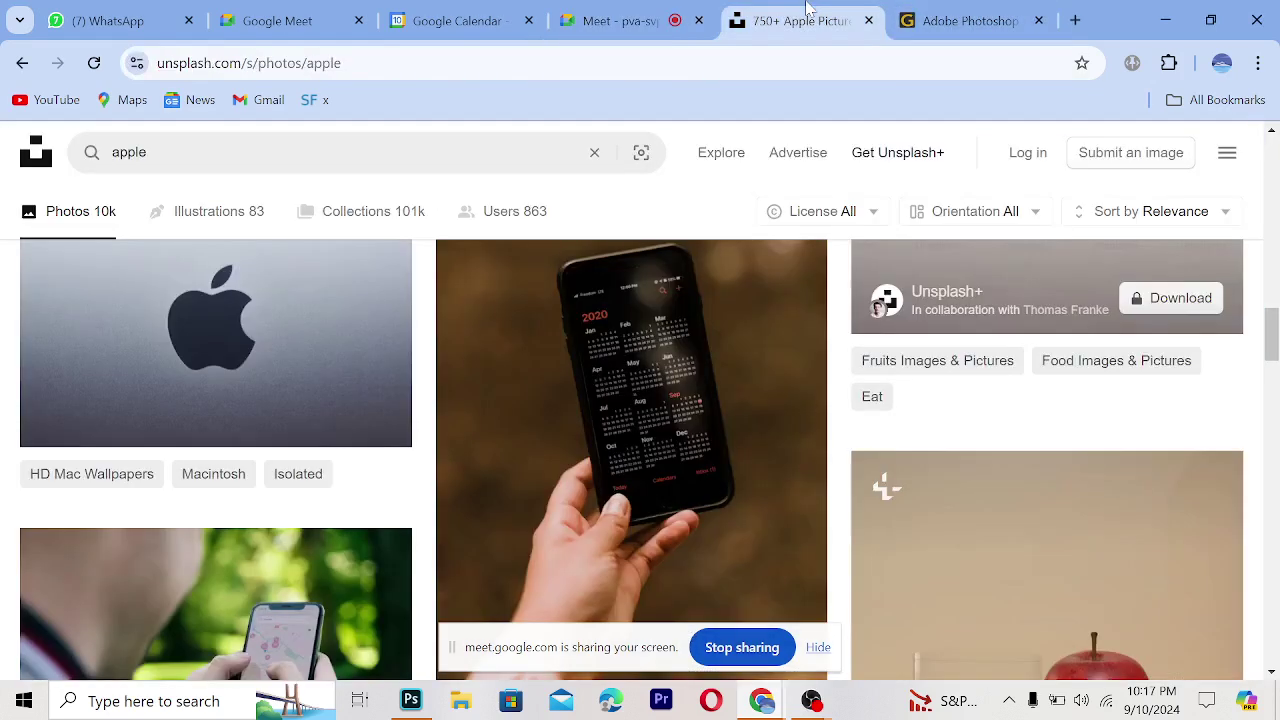
{"action": "right_click", "coordinate": [694, 362]}
{"action": "scroll", "coordinate": [825, 285], "scroll_direction": "down", "scroll_amount": 4}
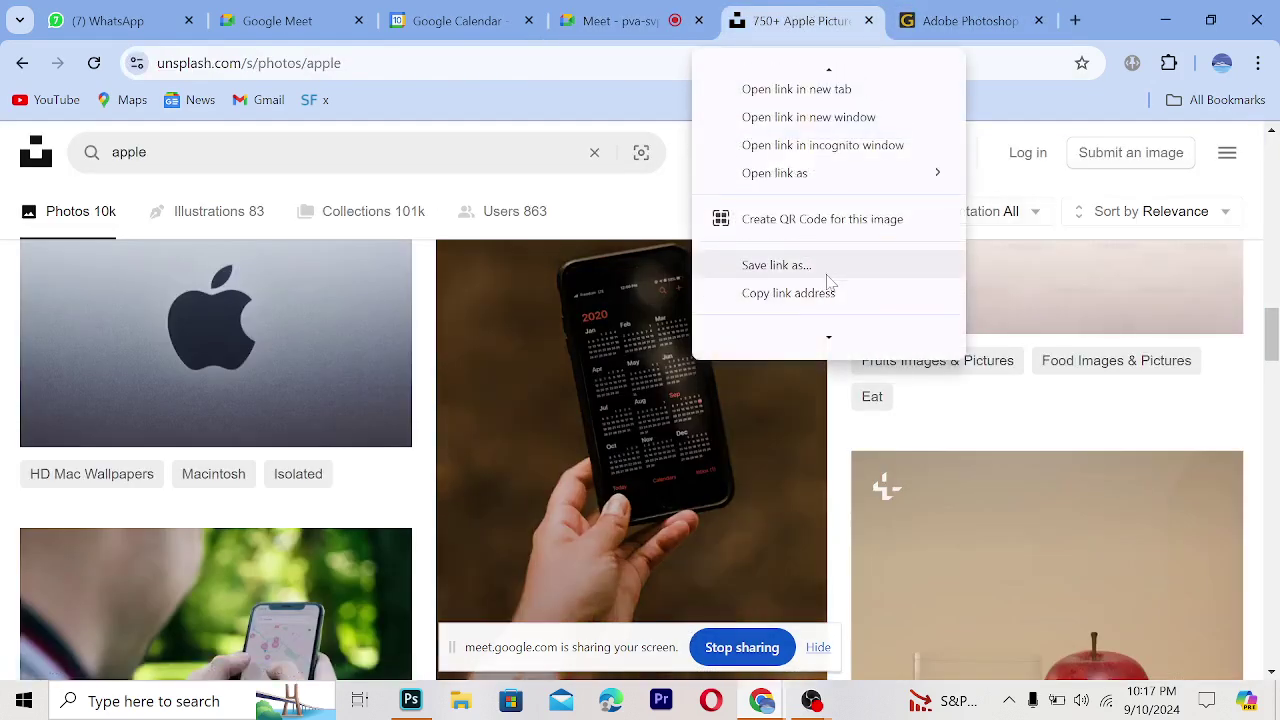
{"action": "left_click", "coordinate": [812, 280]}
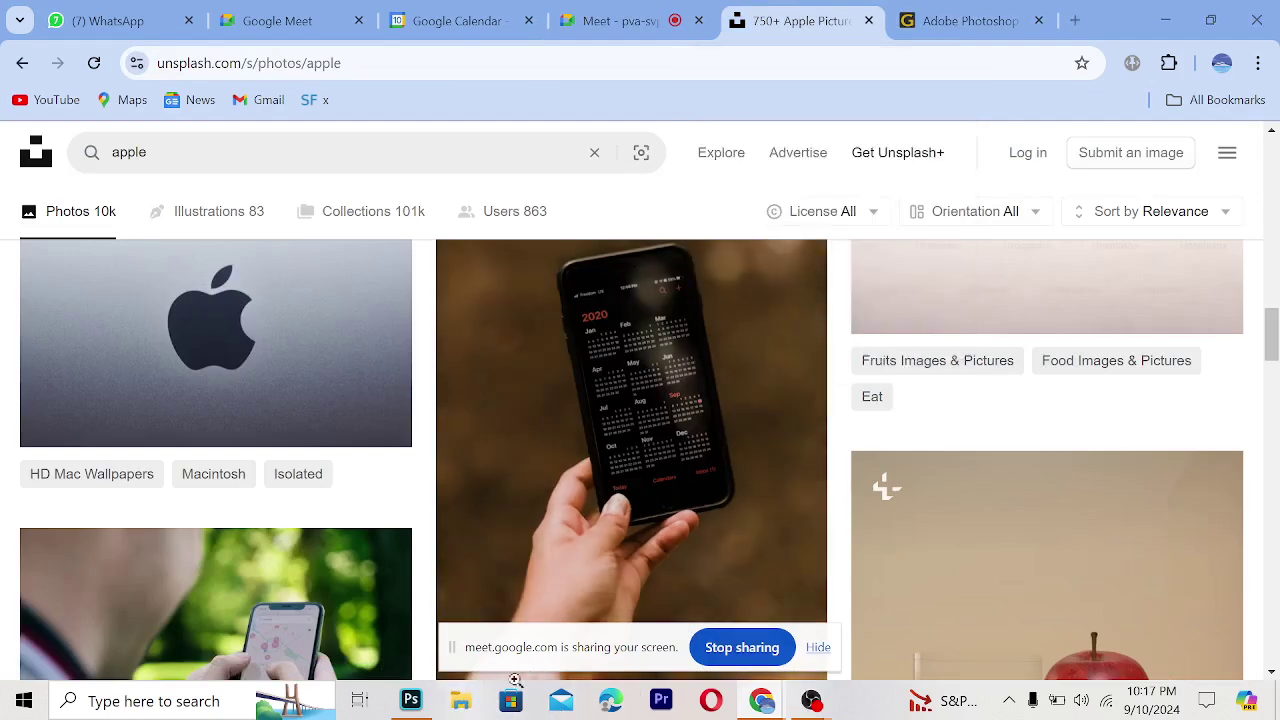
- Return to Photoshop, paste the copied phone photo as a new layer and move it against the canvas's right edge
{"action": "left_click", "coordinate": [410, 700]}
{"action": "key", "text": "super+e"}
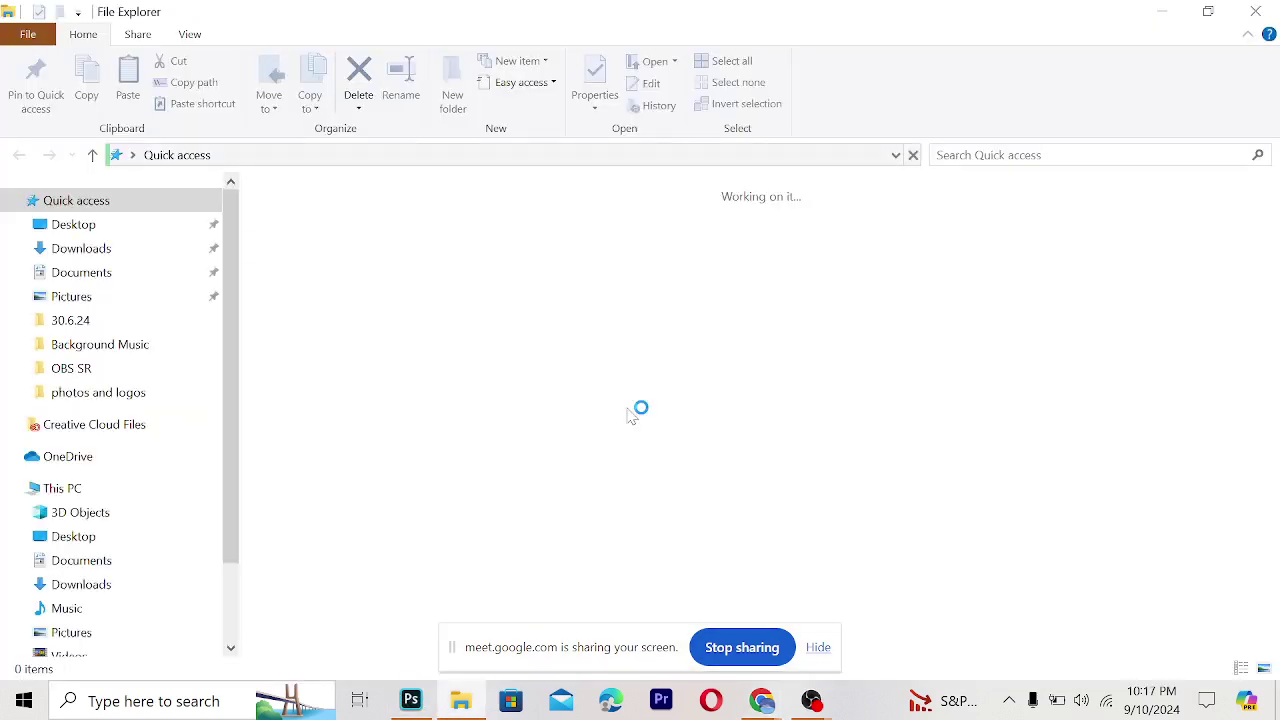
{"action": "left_click", "coordinate": [1175, 12]}
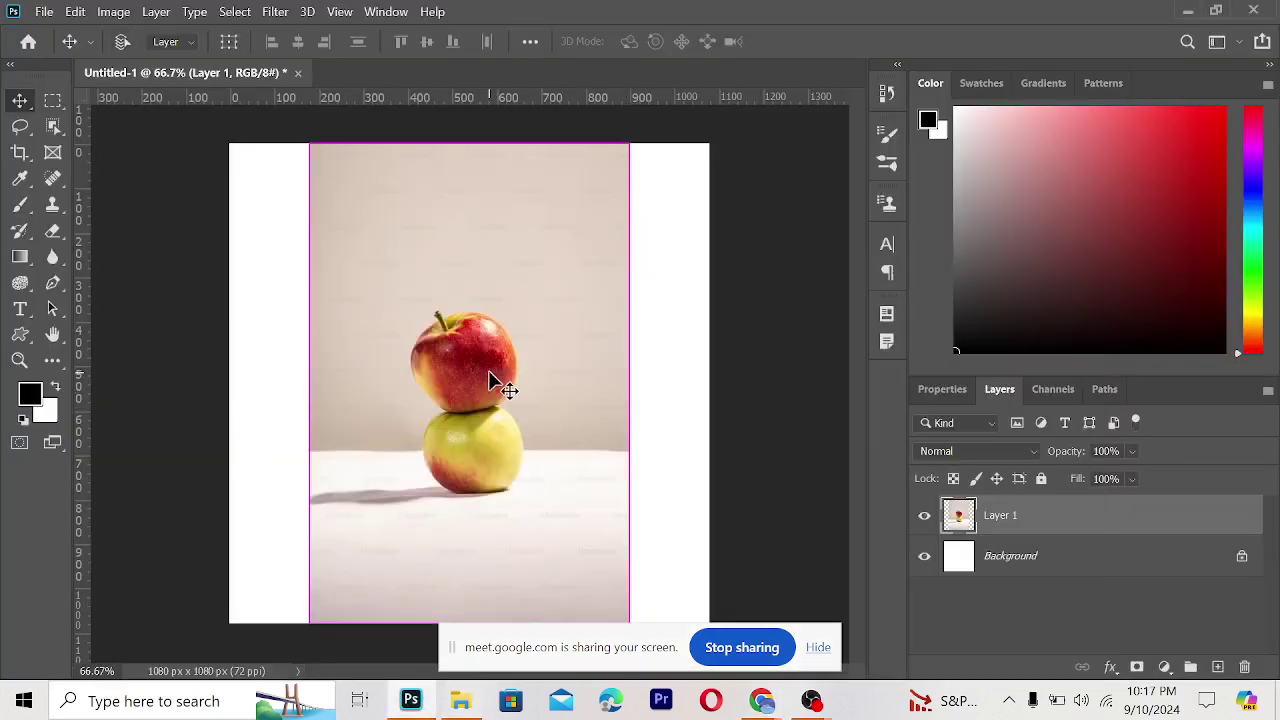
{"action": "key", "text": "ctrl+v"}
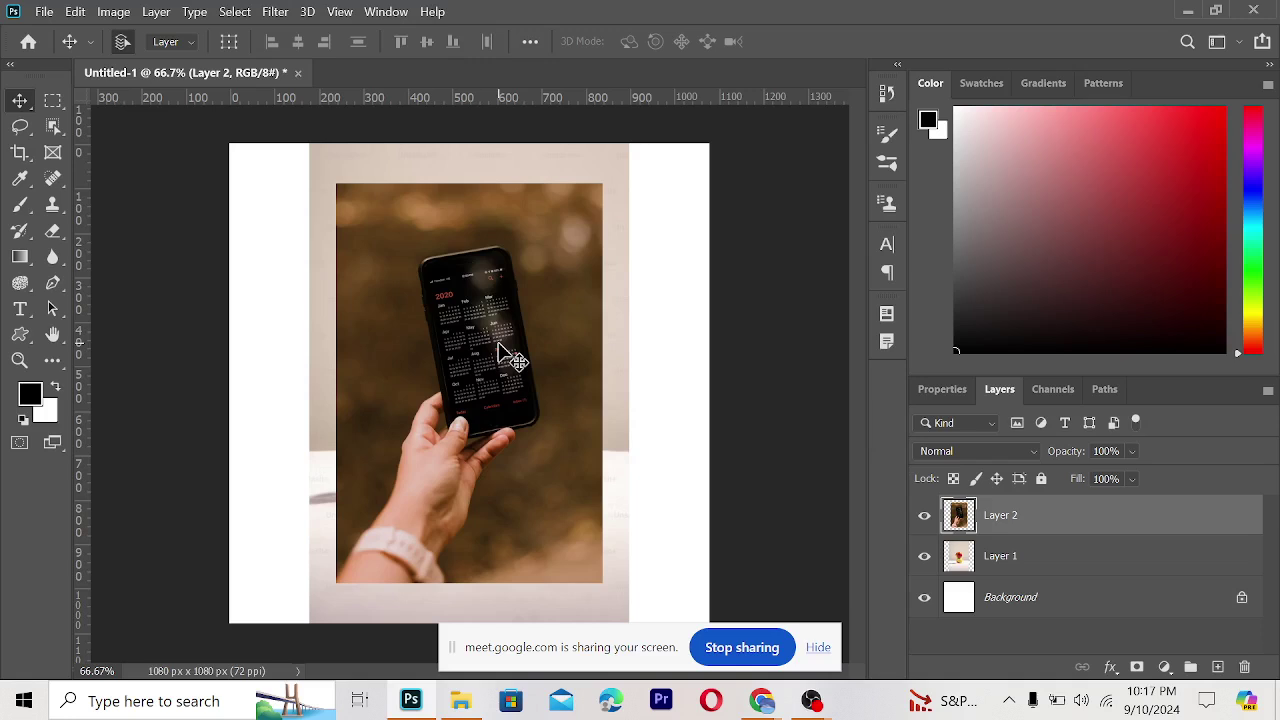
{"action": "left_click_drag", "start_coordinate": [500, 350], "coordinate": [541, 350]}
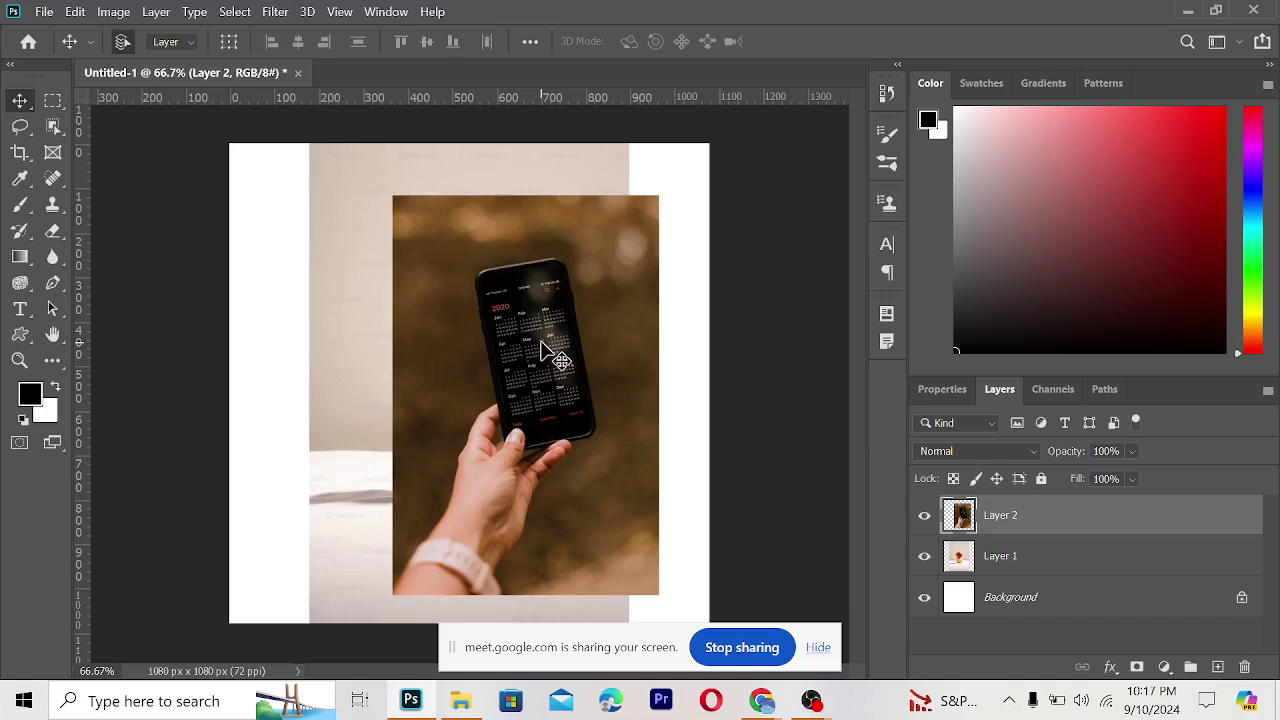
{"action": "left_click_drag", "start_coordinate": [525, 295], "coordinate": [610, 305]}
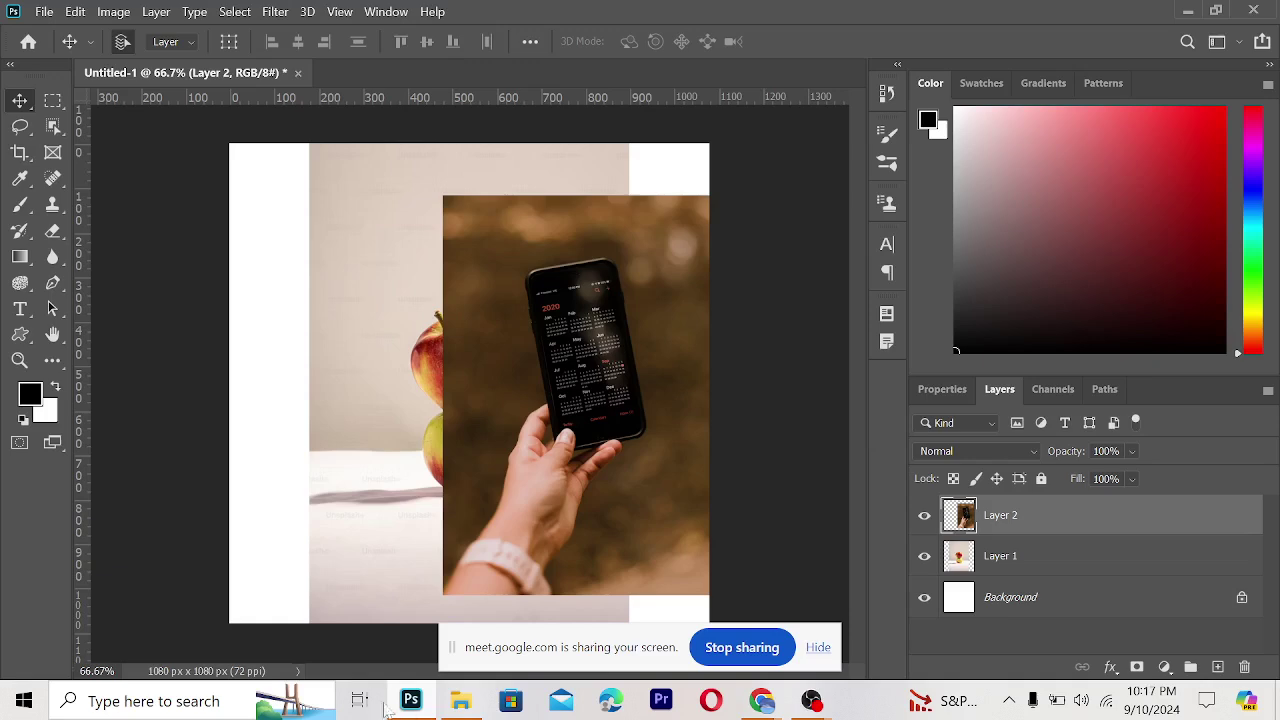
- Place the pool price list image from the Downloads folder into the Photoshop document at 100% scale
{"action": "left_click", "coordinate": [1216, 10]}
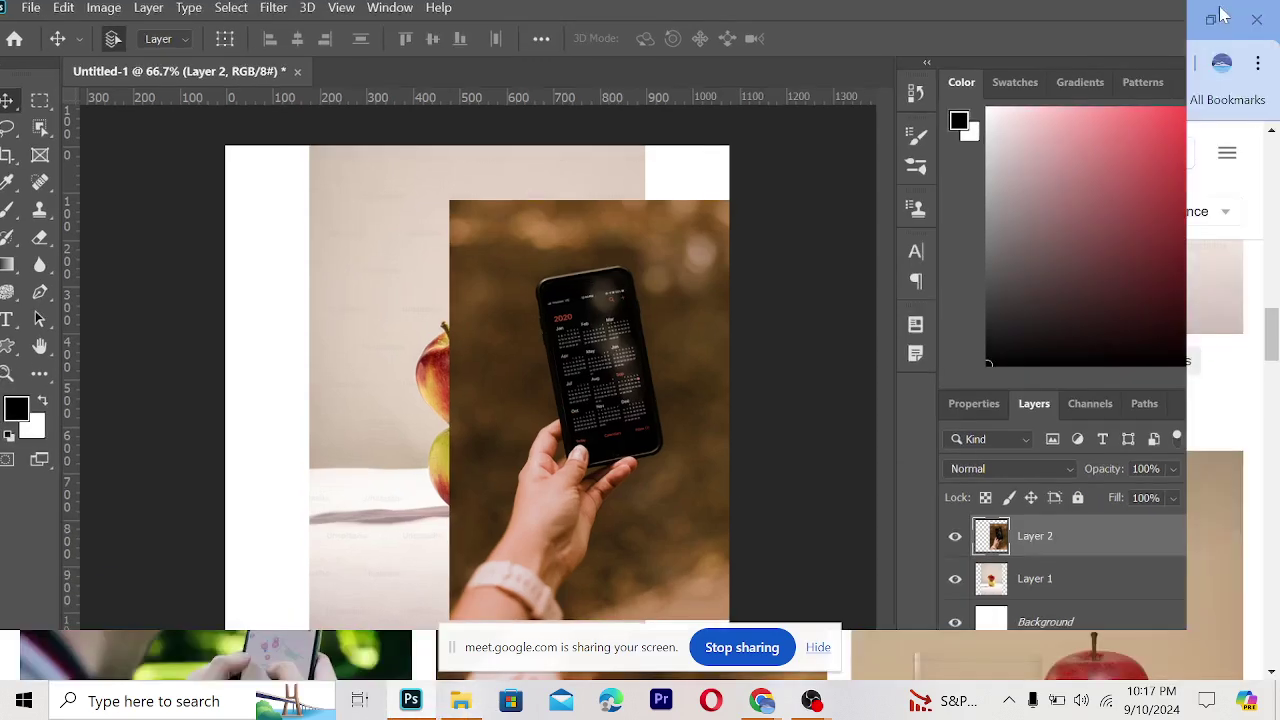
{"action": "left_click", "coordinate": [460, 701]}
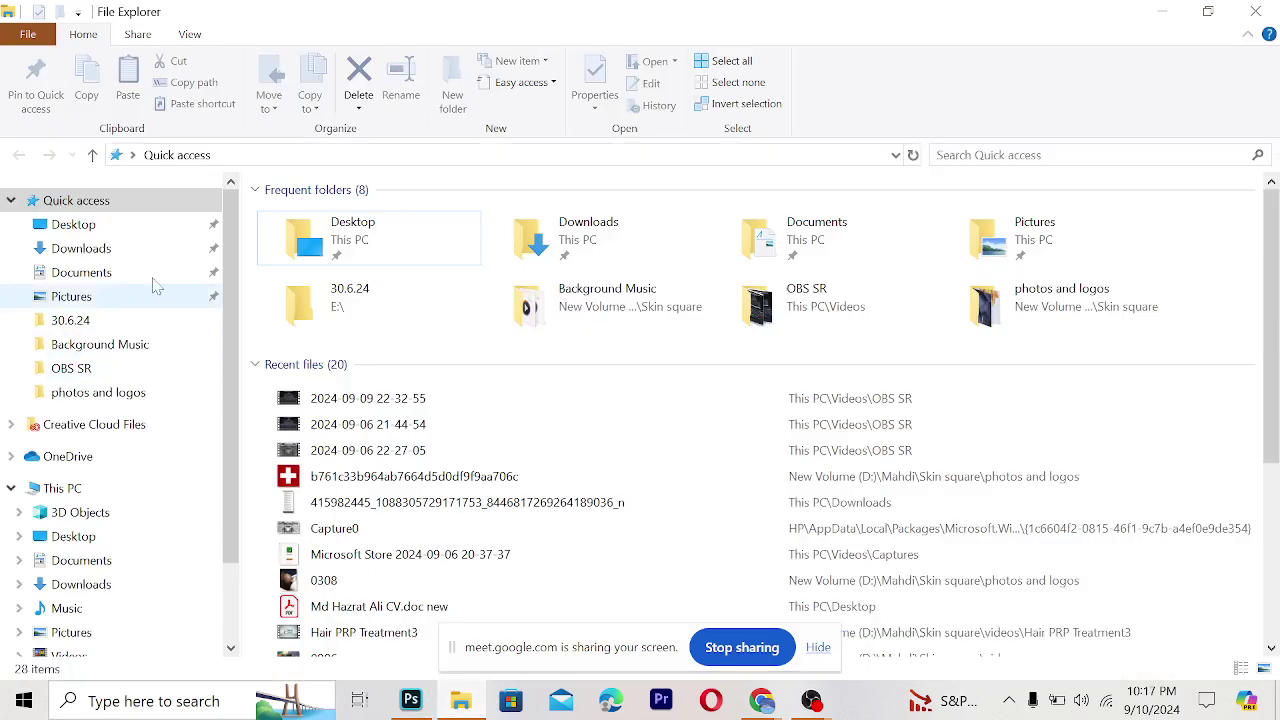
{"action": "left_click", "coordinate": [154, 248]}
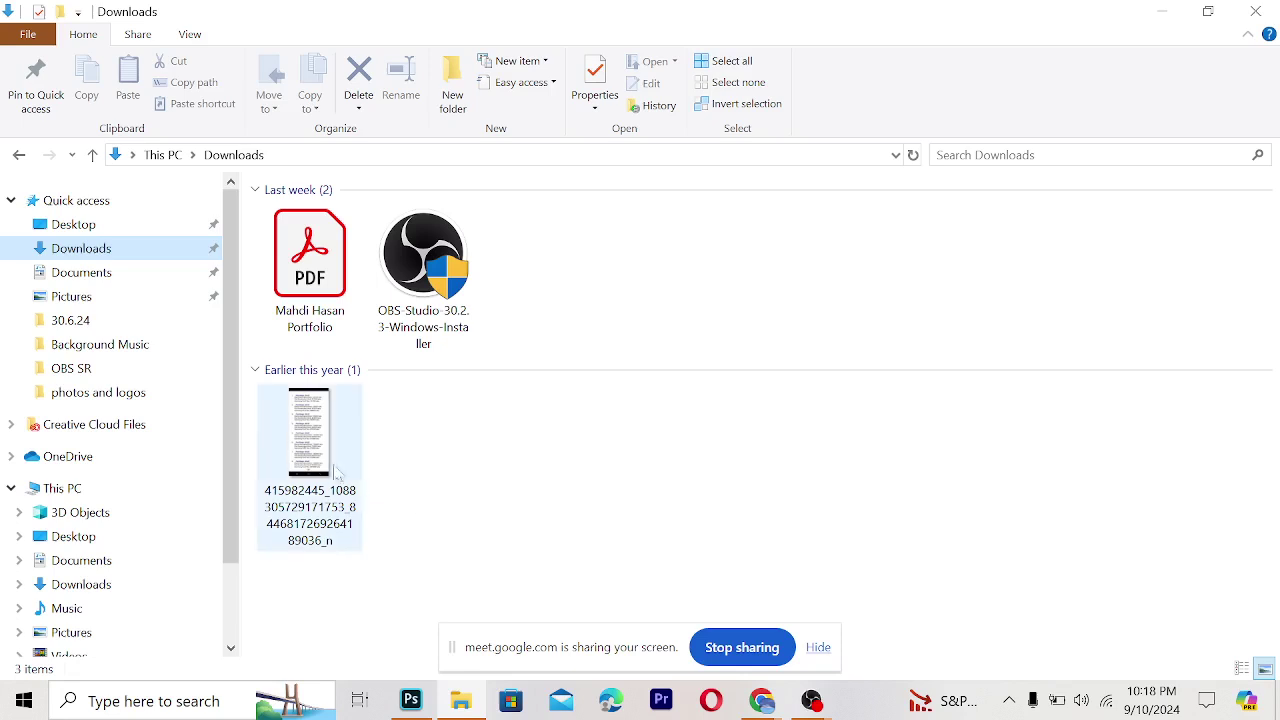
{"action": "left_click", "coordinate": [310, 445]}
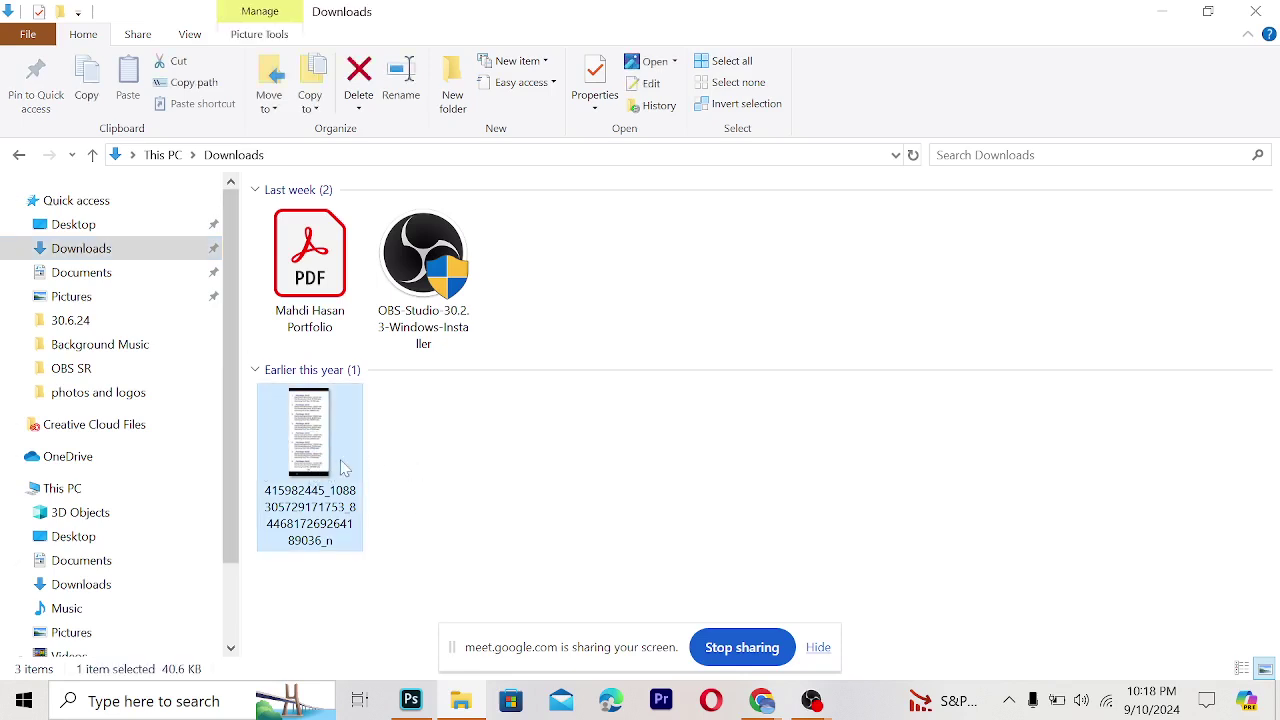
{"action": "left_click_drag", "start_coordinate": [331, 451], "coordinate": [431, 340]}
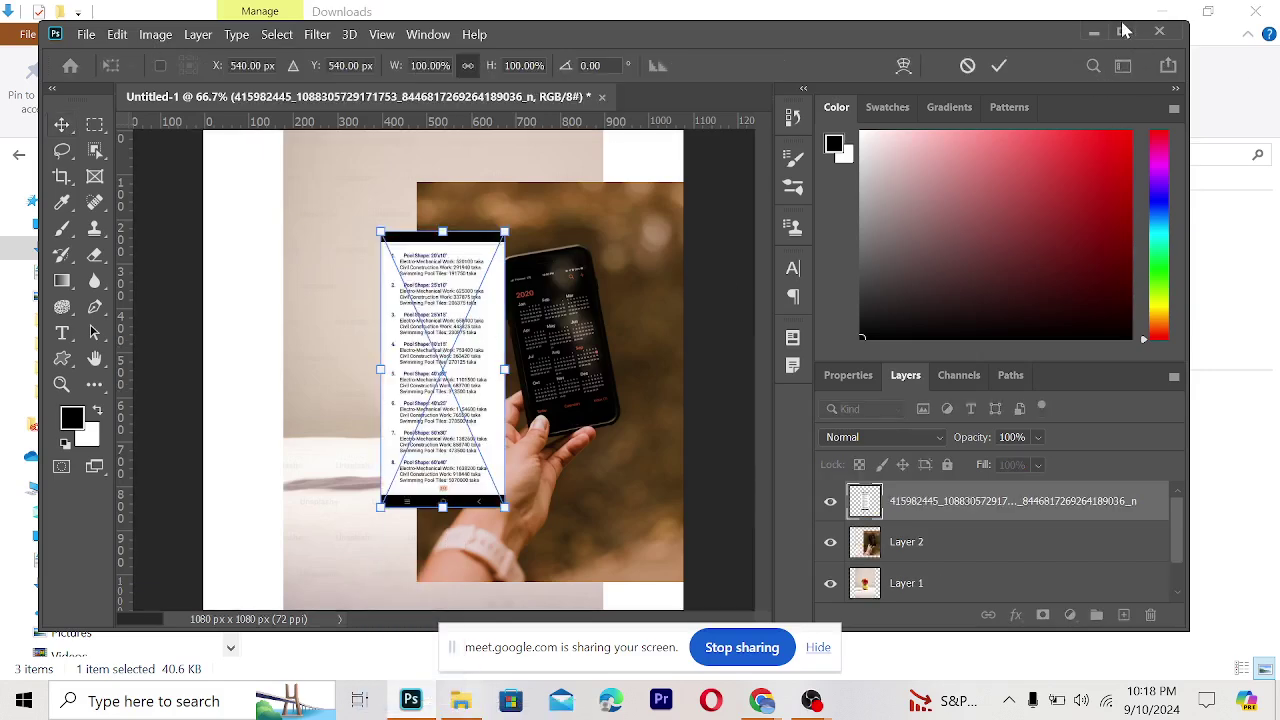
{"action": "left_click", "coordinate": [1125, 35]}
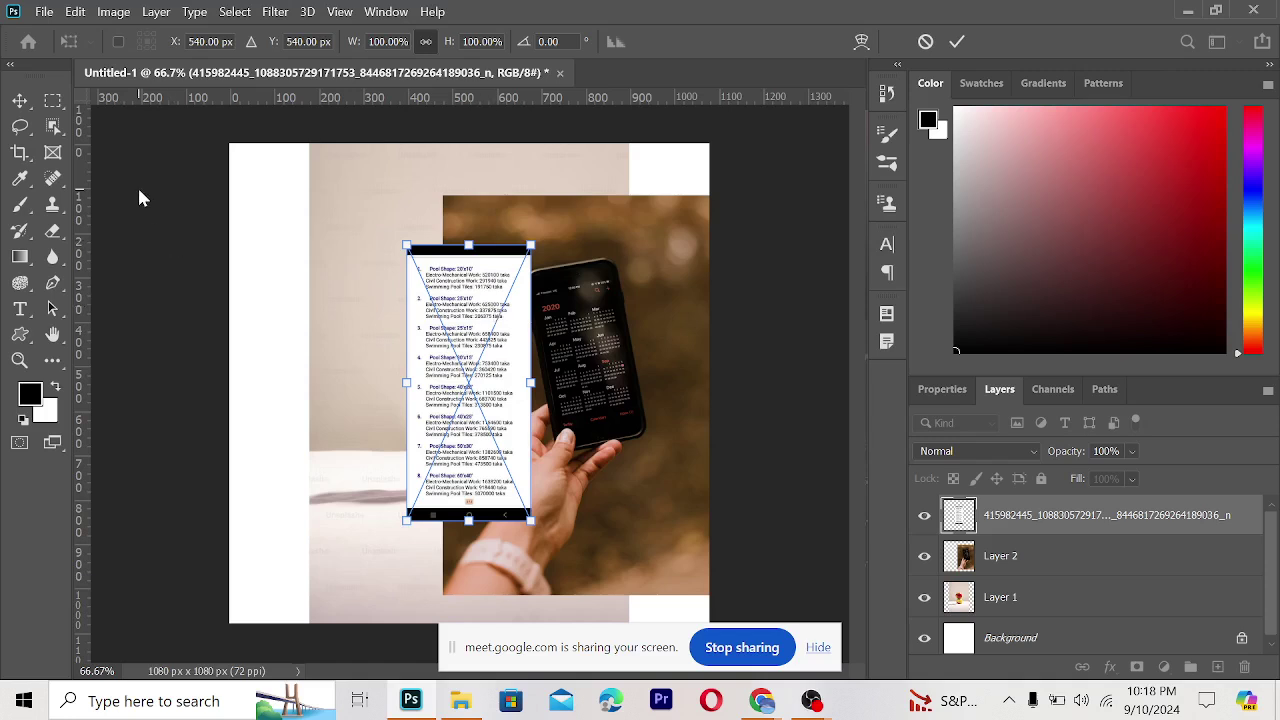
{"action": "key", "text": "Return"}
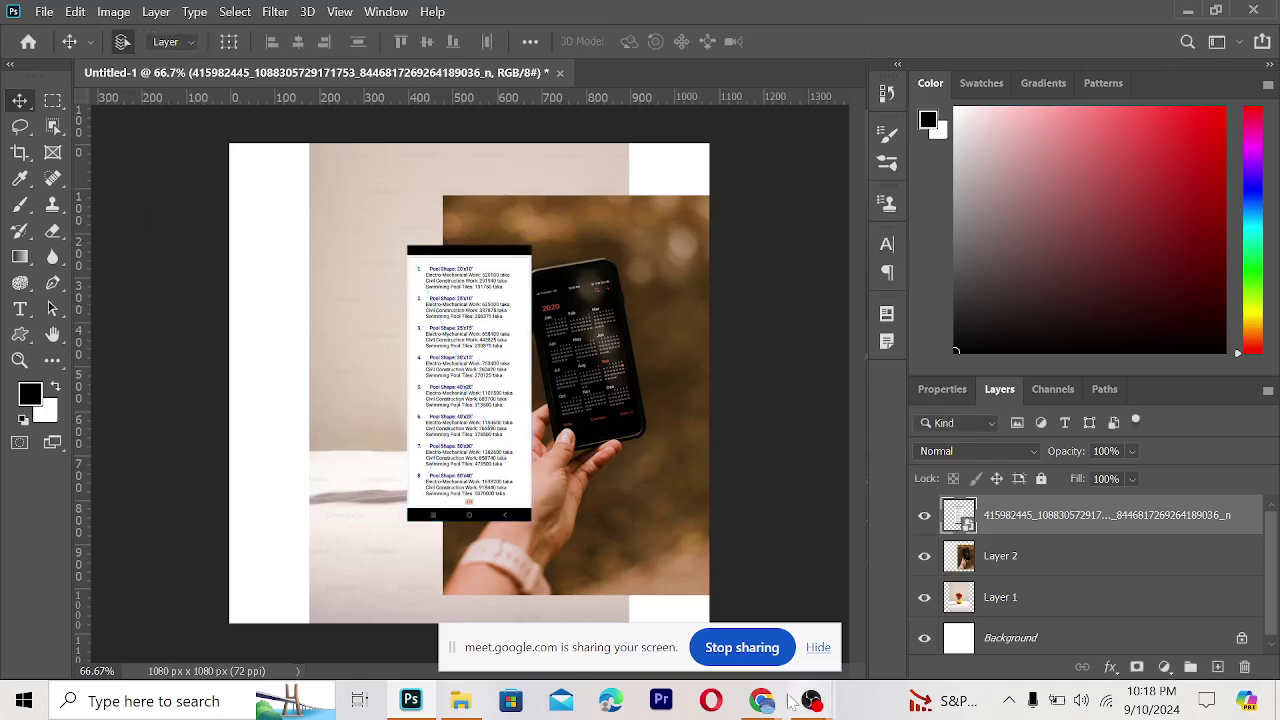
- Switch to the Google Meet call in Chrome and lower all raised hands in the participant list
{"action": "mouse_move", "coordinate": [761, 700]}
{"action": "left_click", "coordinate": [684, 655]}
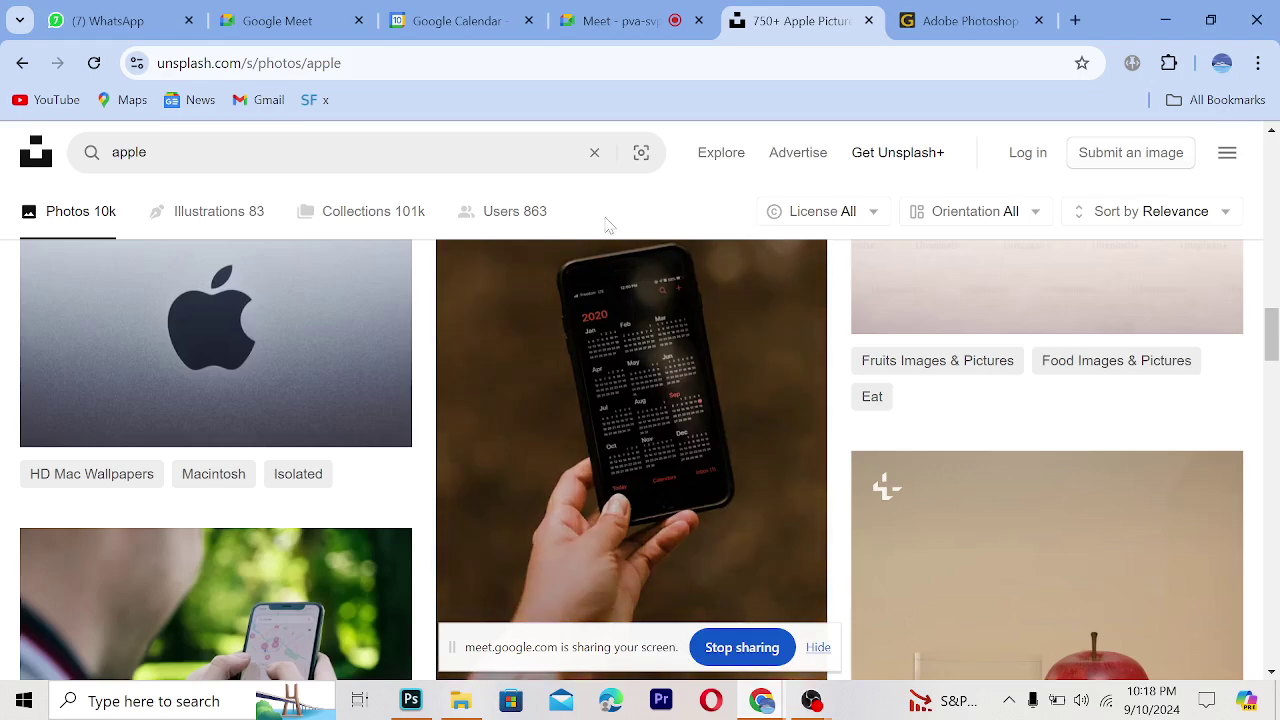
{"action": "left_click", "coordinate": [620, 22]}
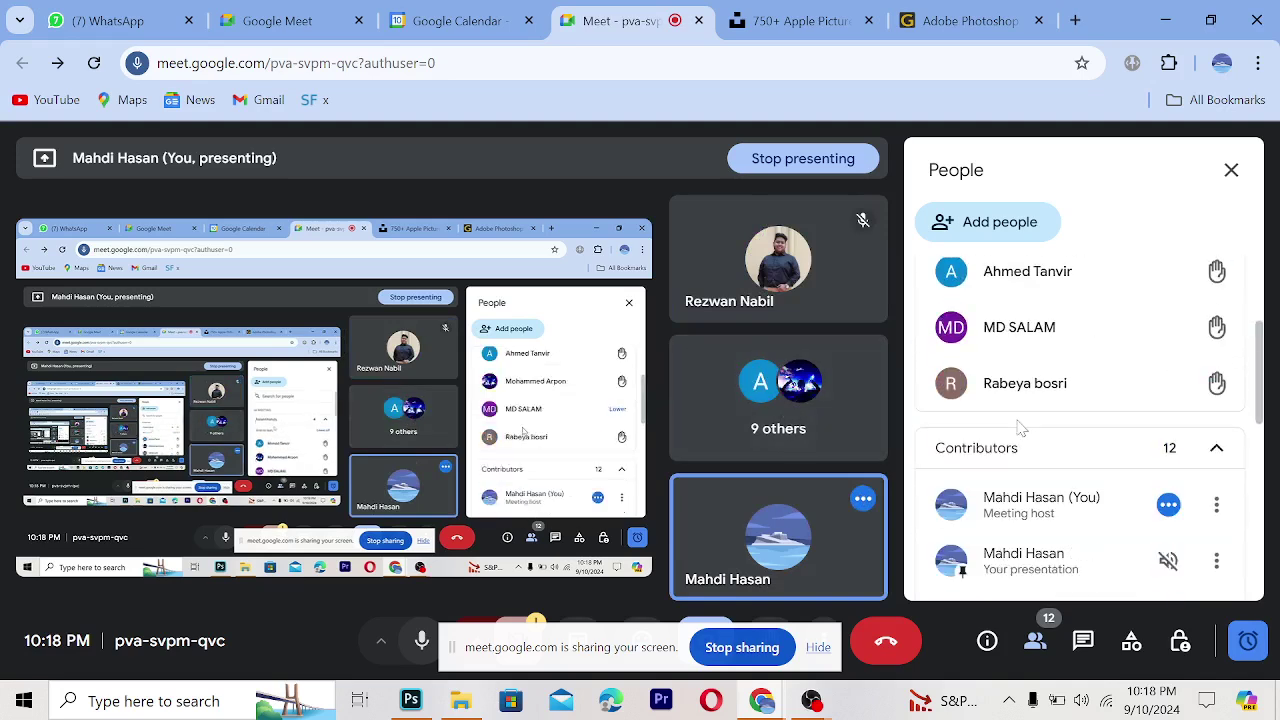
{"action": "scroll", "coordinate": [1010, 415], "scroll_direction": "down", "scroll_amount": 2}
{"action": "scroll", "coordinate": [1020, 428], "scroll_direction": "up", "scroll_amount": 1}
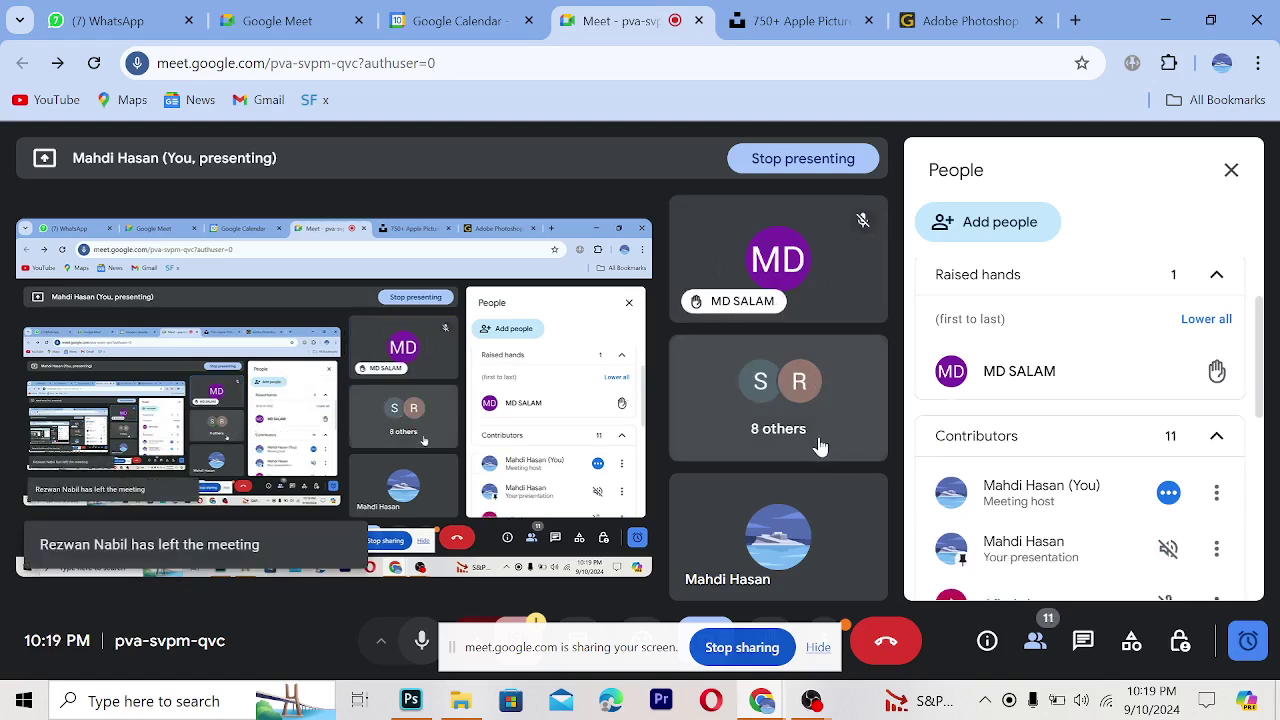
{"action": "left_click", "coordinate": [1206, 319]}
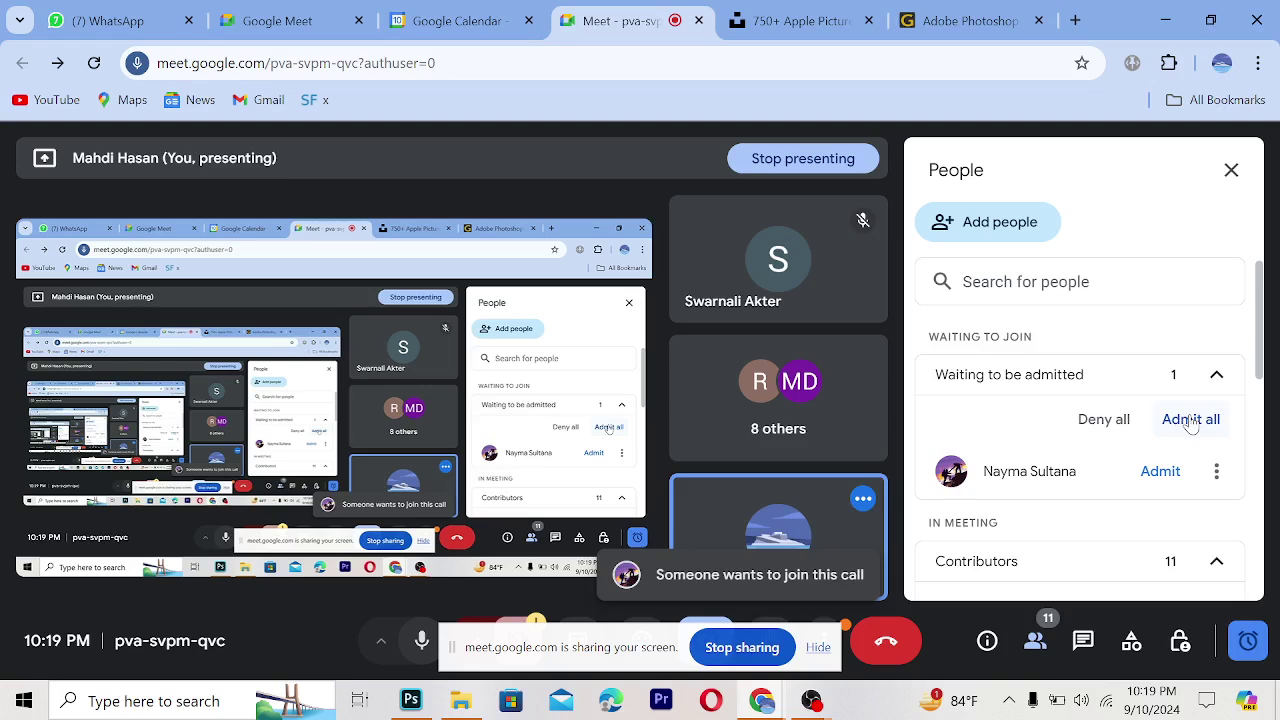
- Admit everyone waiting to join the call and look through the contributors list
{"action": "left_click", "coordinate": [1191, 421]}
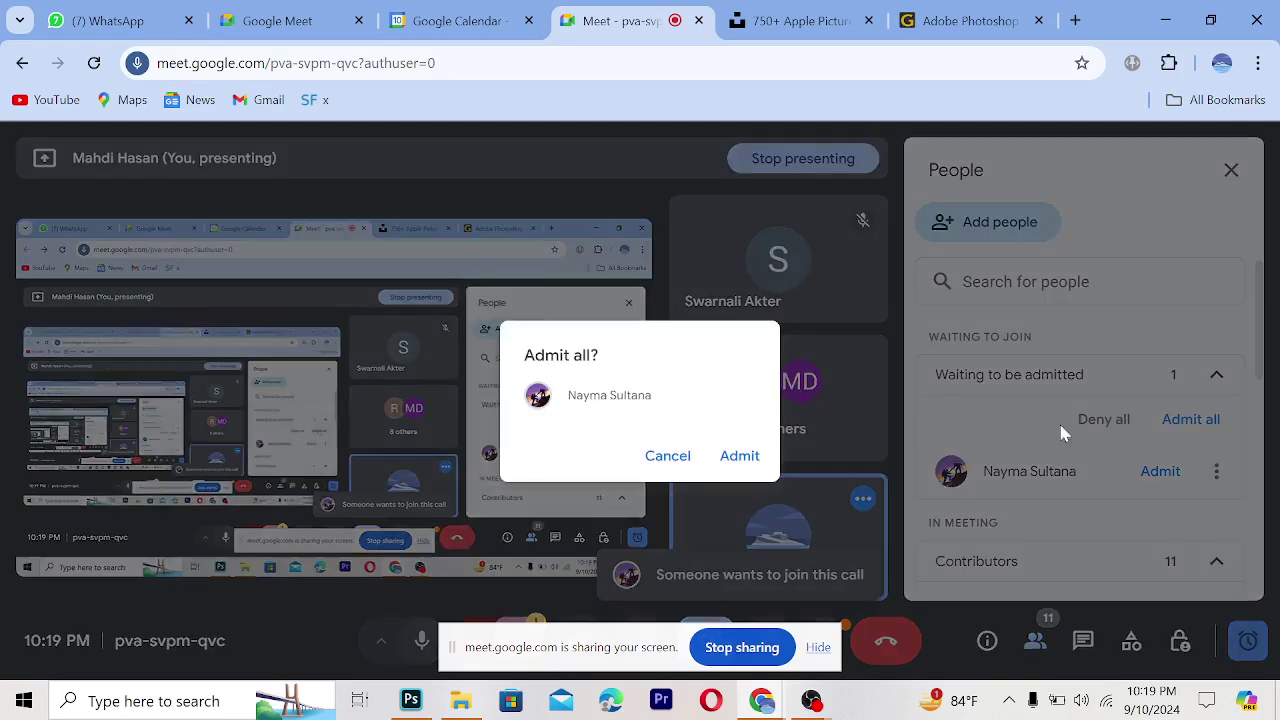
{"action": "left_click", "coordinate": [739, 456]}
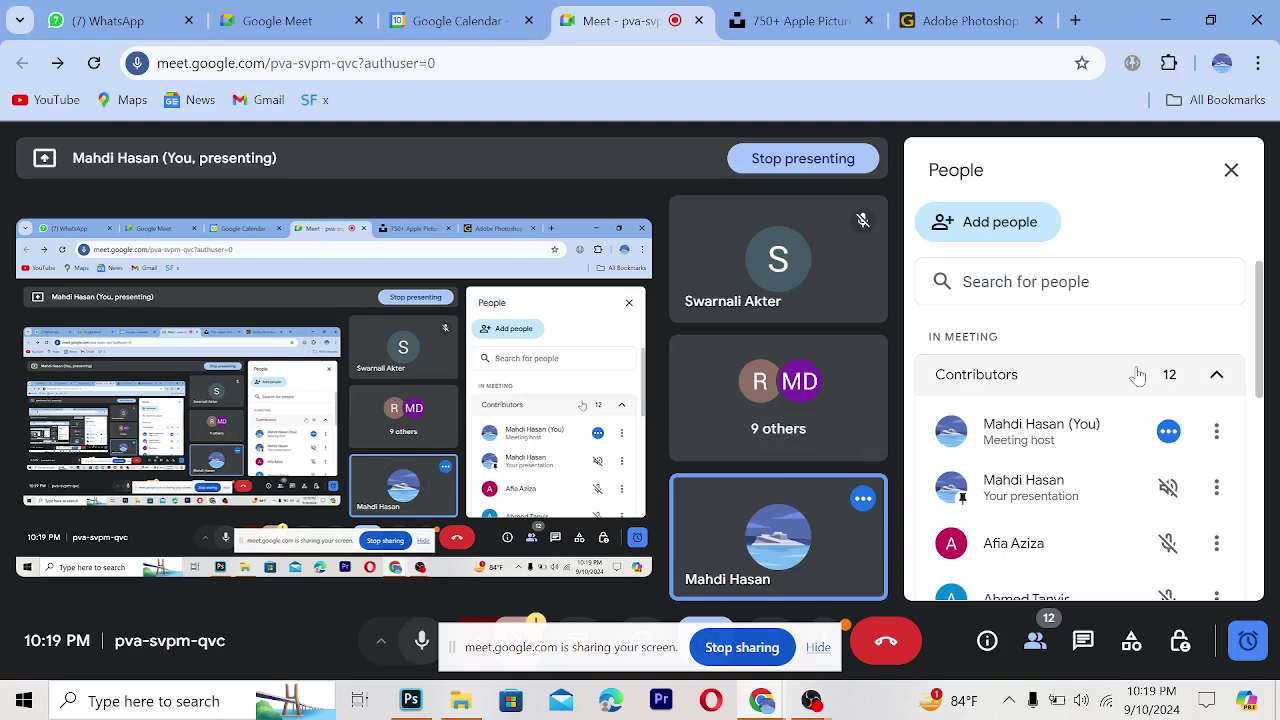
{"action": "scroll", "coordinate": [1131, 420], "scroll_direction": "down", "scroll_amount": 2}
{"action": "scroll", "coordinate": [1131, 424], "scroll_direction": "down", "scroll_amount": 3}
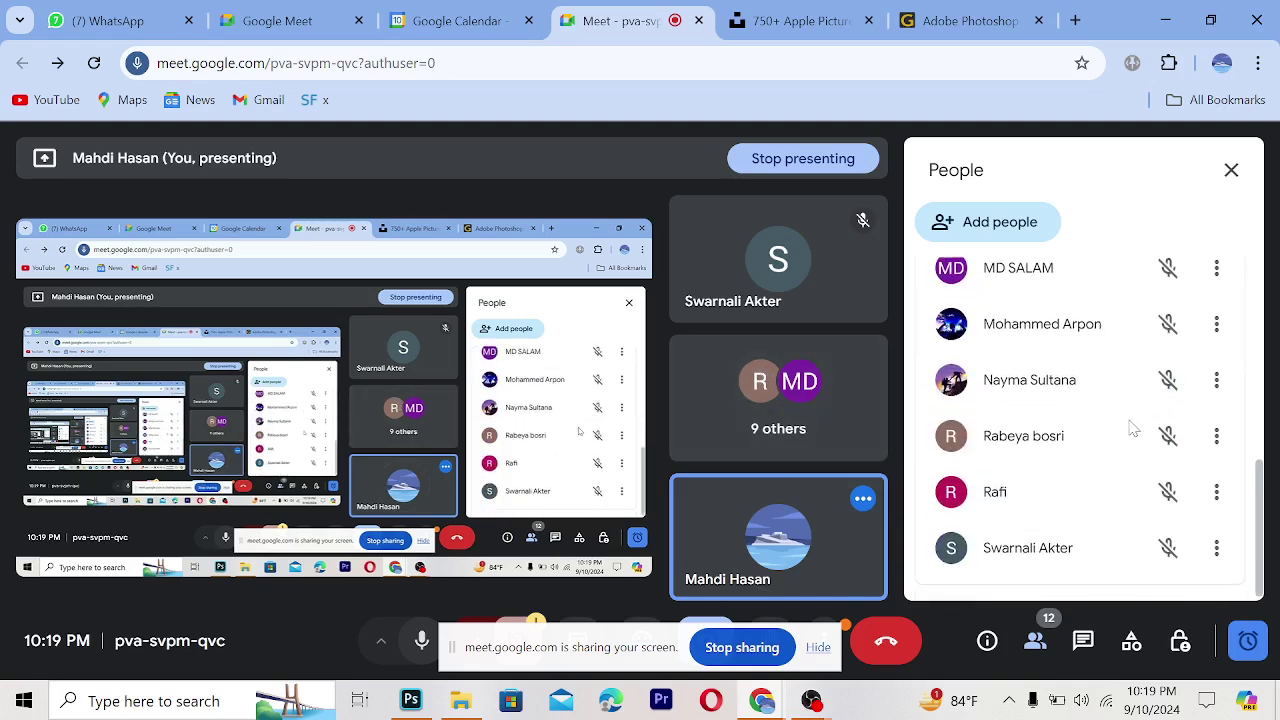
{"action": "scroll", "coordinate": [1131, 426], "scroll_direction": "up", "scroll_amount": 6}
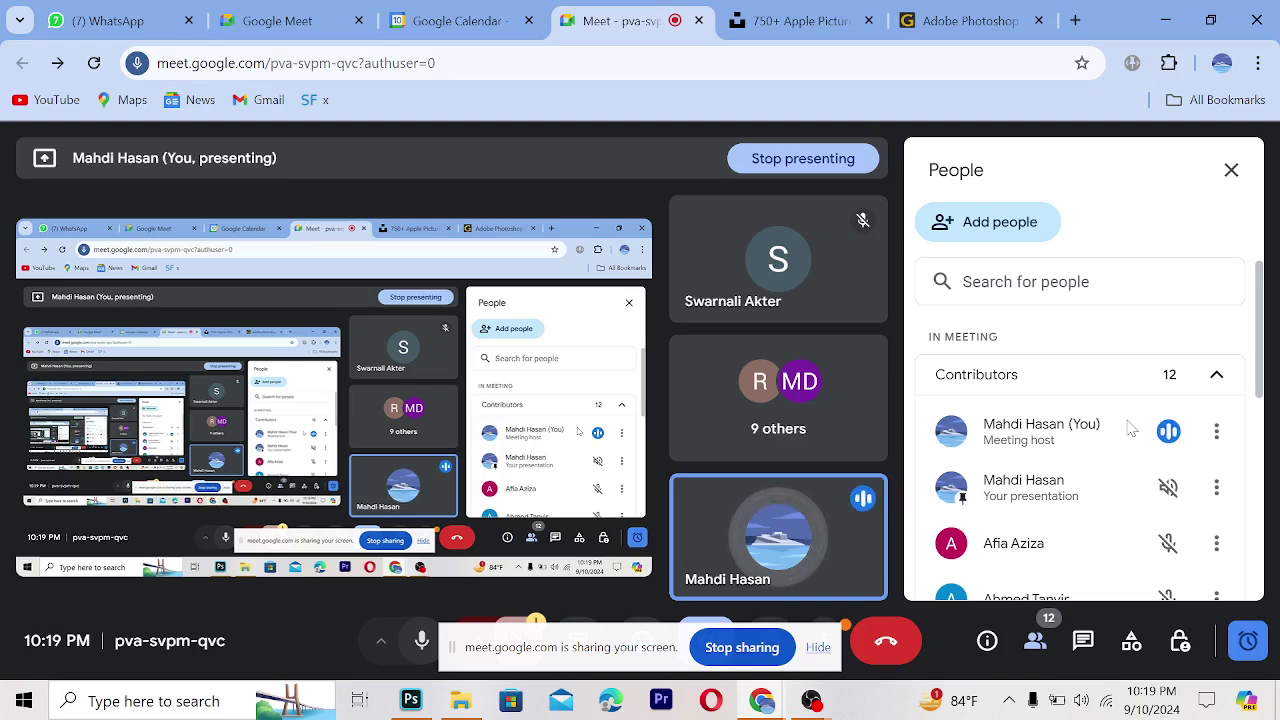
{"action": "scroll", "coordinate": [1100, 485], "scroll_direction": "down", "scroll_amount": 2}
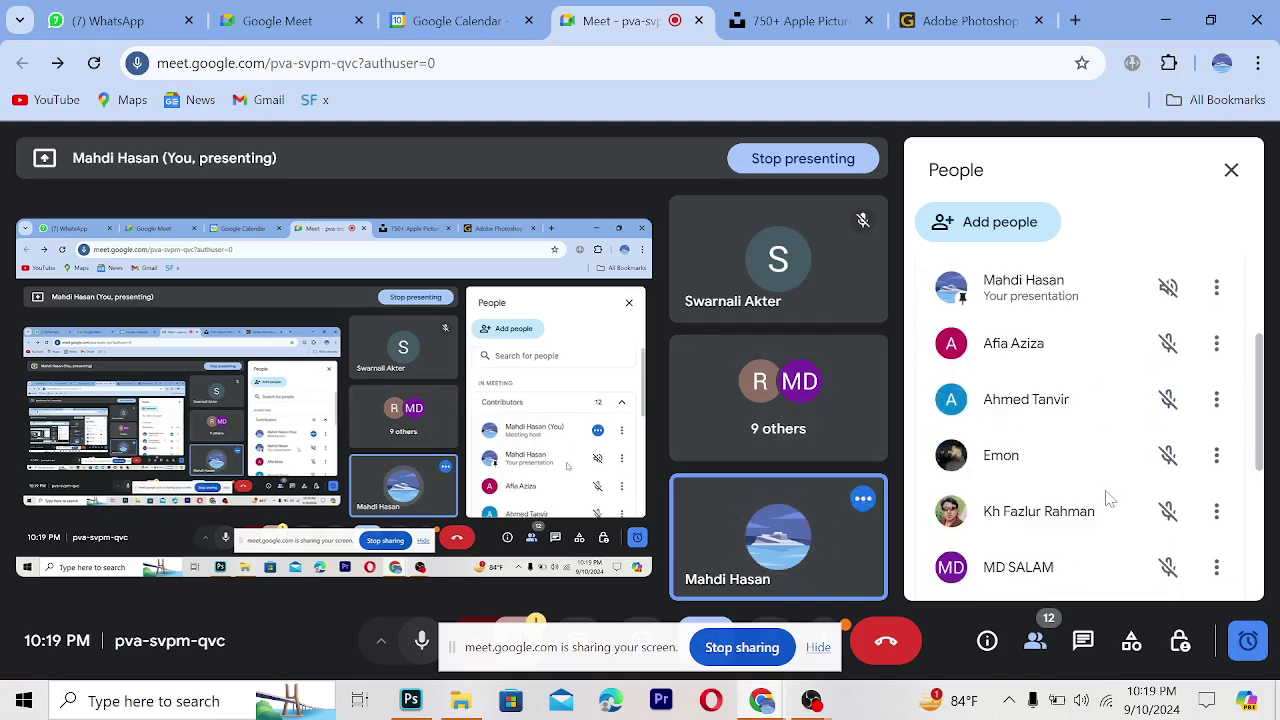
{"action": "scroll", "coordinate": [1106, 494], "scroll_direction": "up", "scroll_amount": 2}
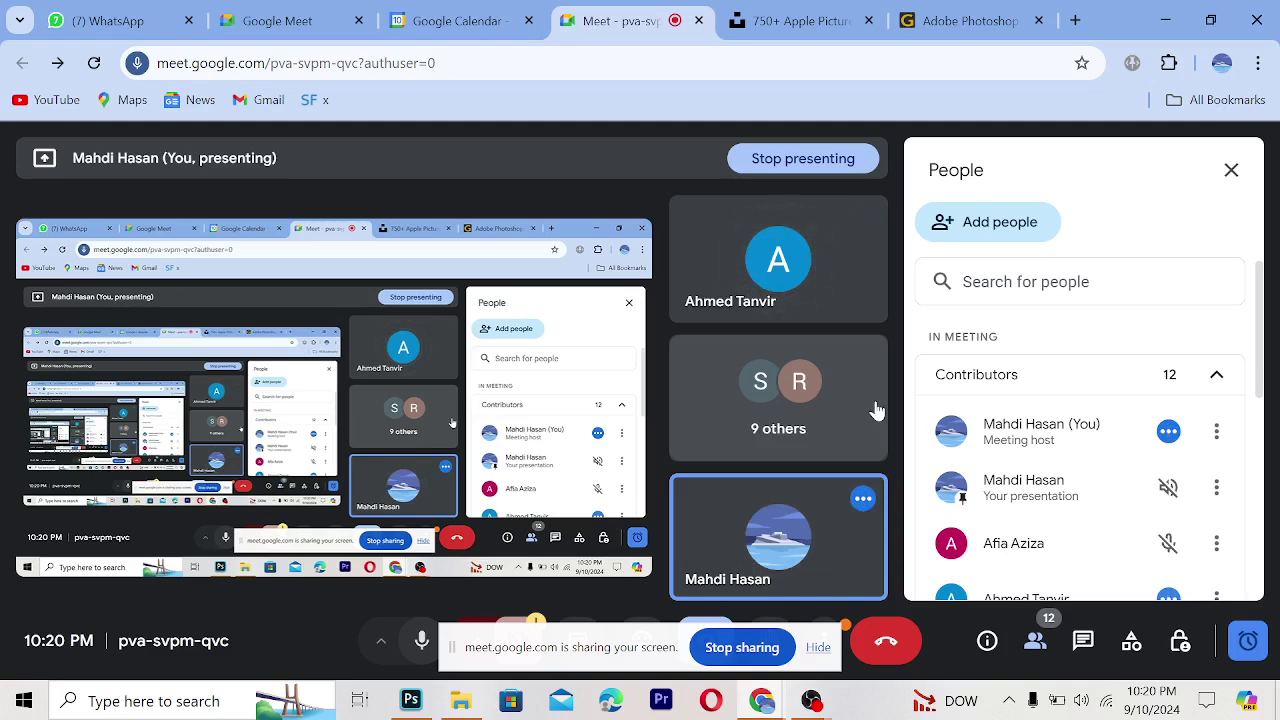
{"action": "scroll", "coordinate": [1040, 396], "scroll_direction": "down", "scroll_amount": 5}
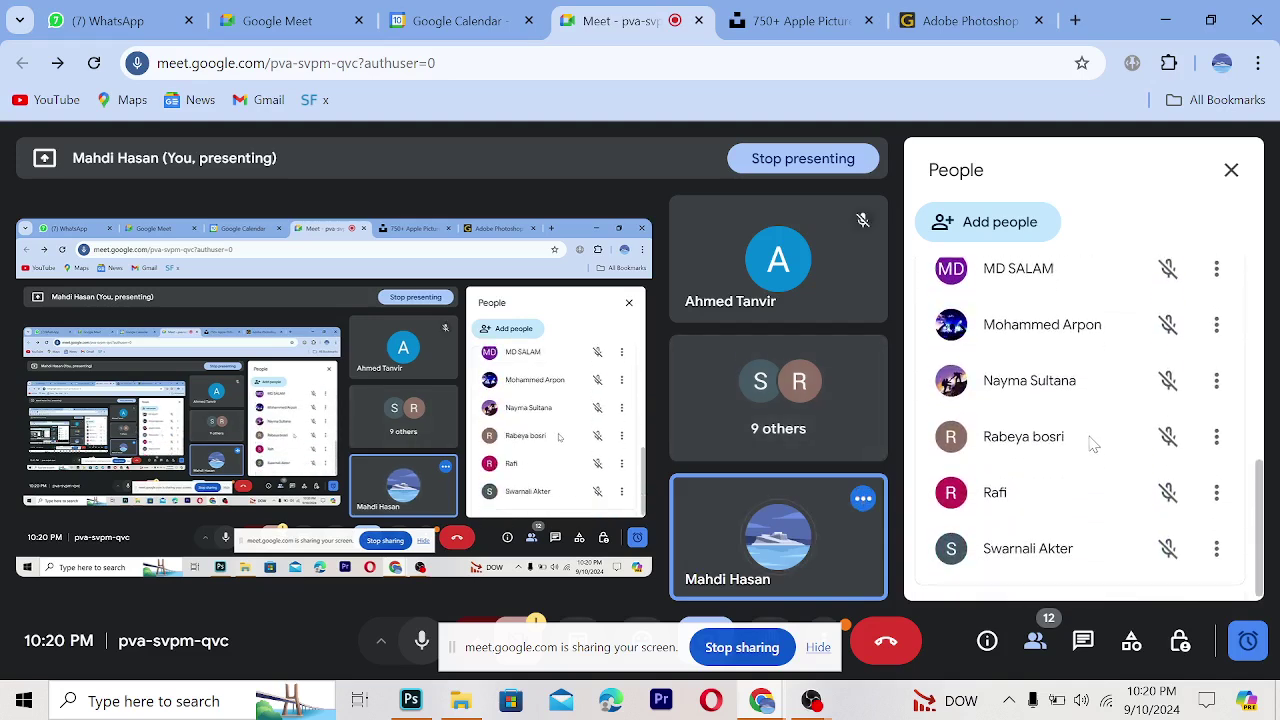
- Return to Photoshop and delete the placed pool price list layer
{"action": "scroll", "coordinate": [1092, 440], "scroll_direction": "up", "scroll_amount": 5}
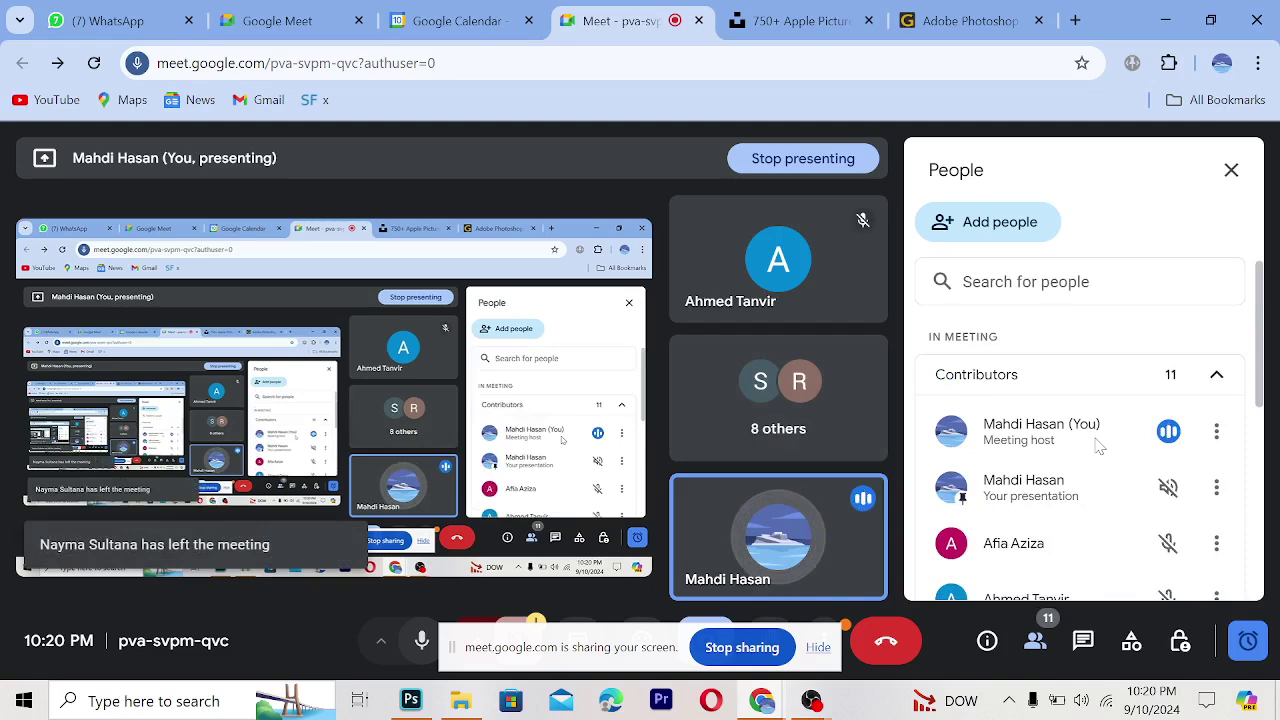
{"action": "left_click", "coordinate": [1165, 20]}
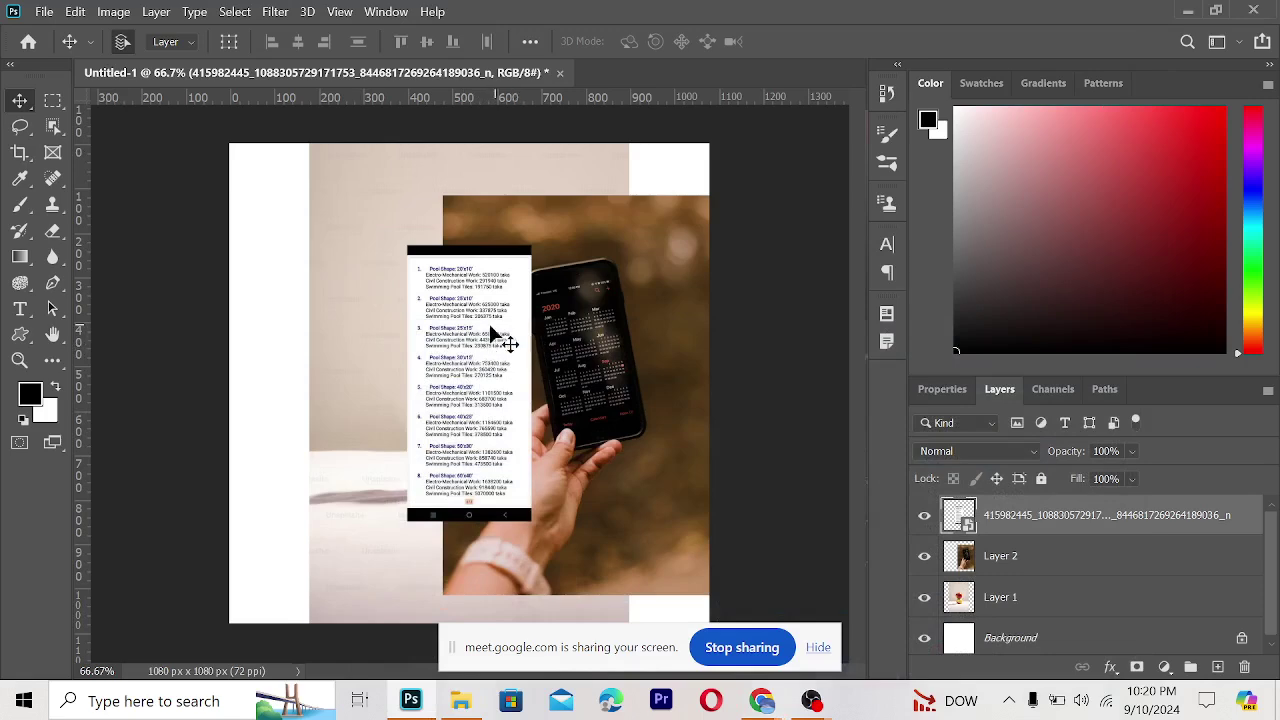
{"action": "key", "text": "Delete"}
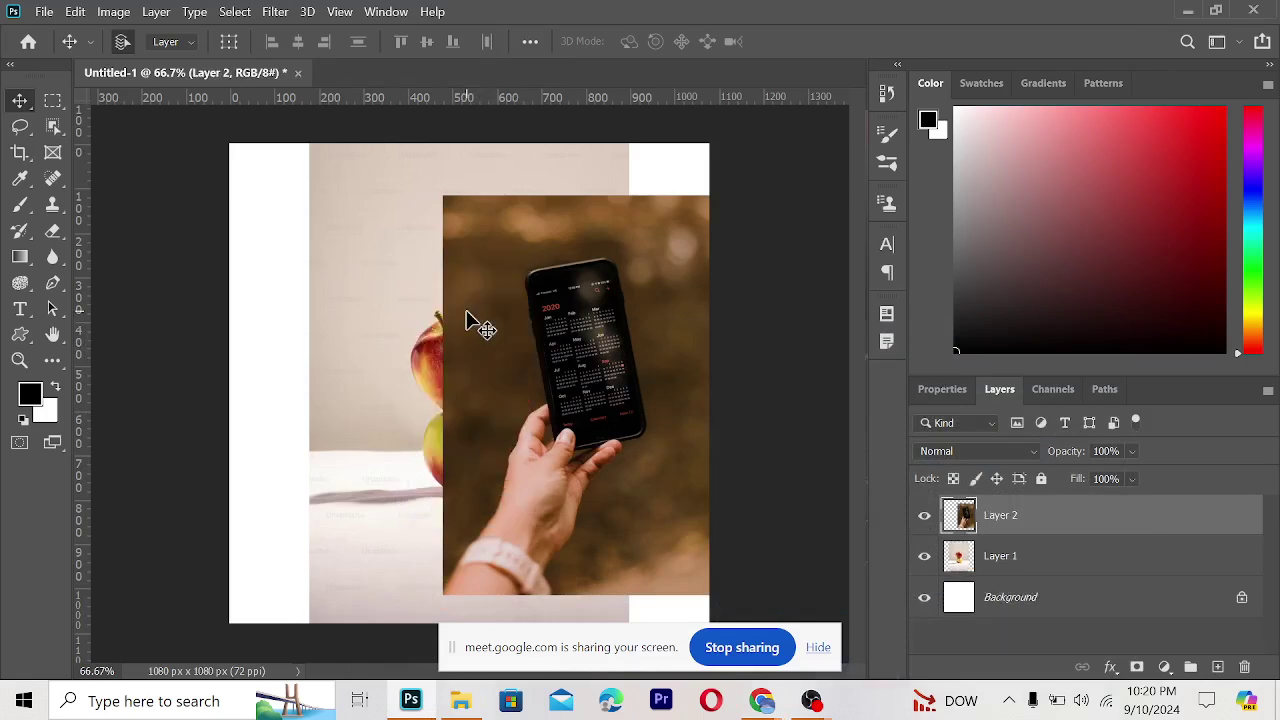
{"action": "left_click", "coordinate": [35, 12]}
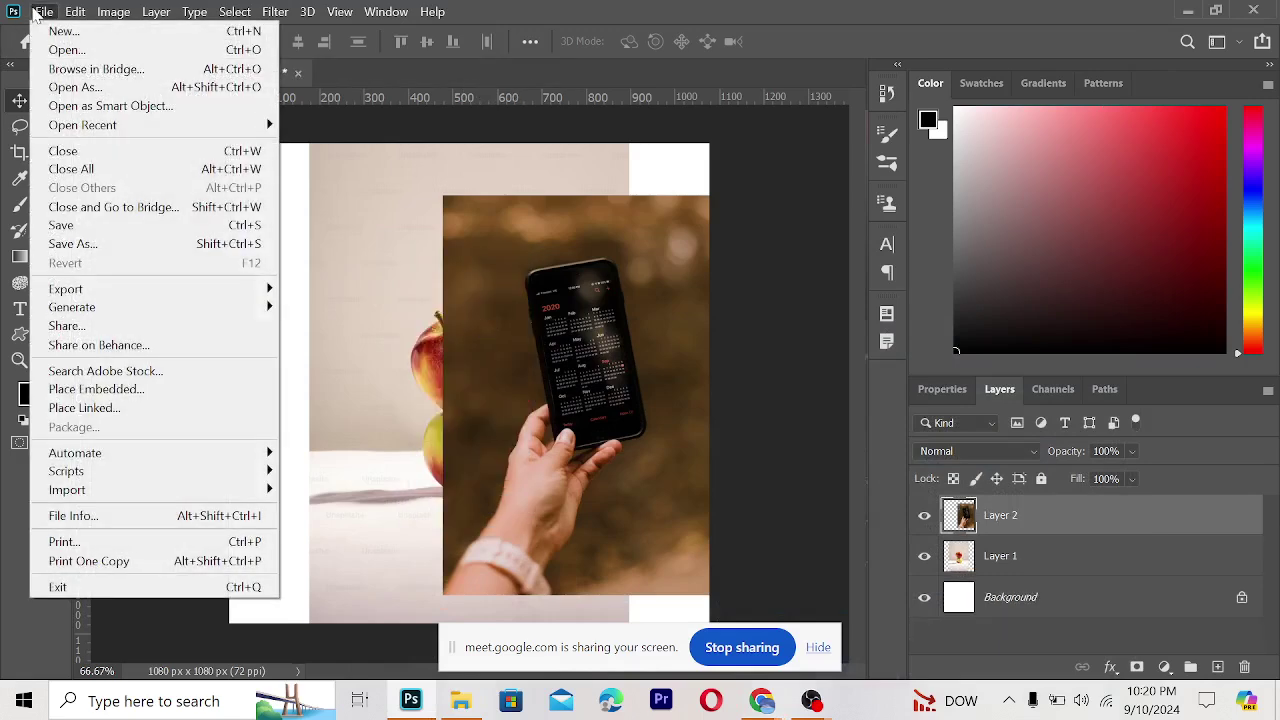
{"action": "left_click", "coordinate": [564, 344]}
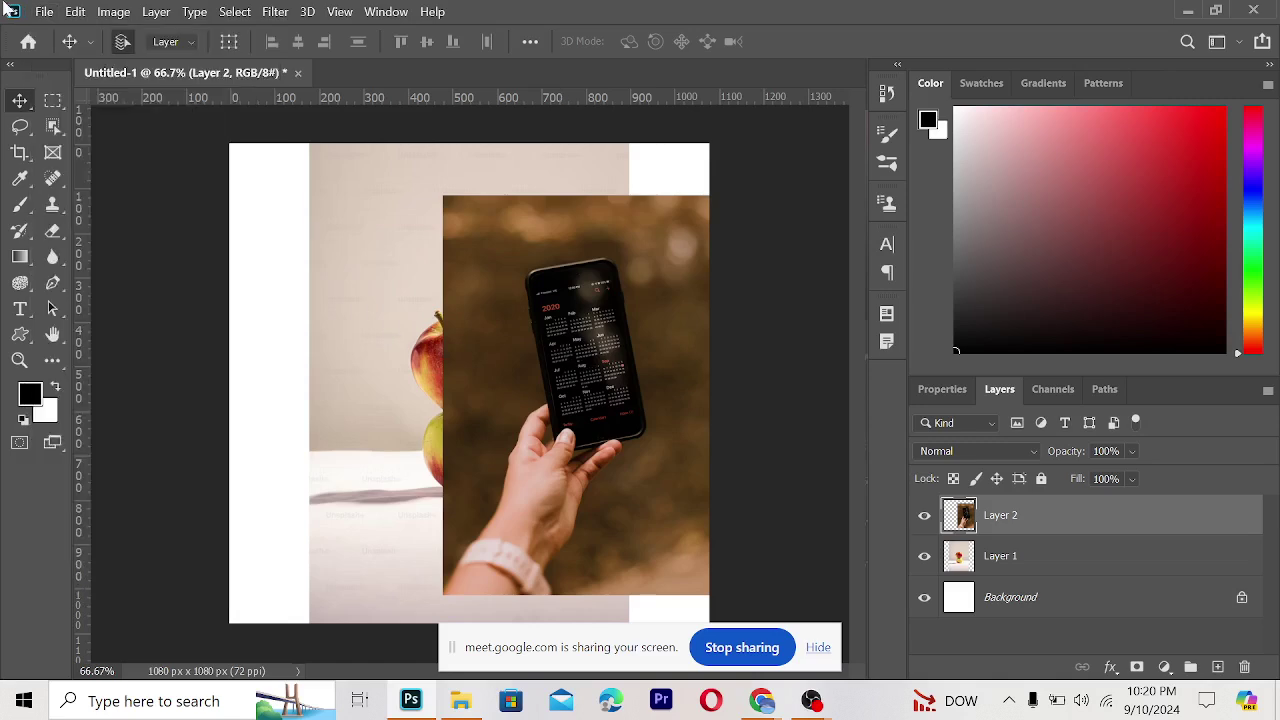
{"action": "left_click", "coordinate": [44, 12]}
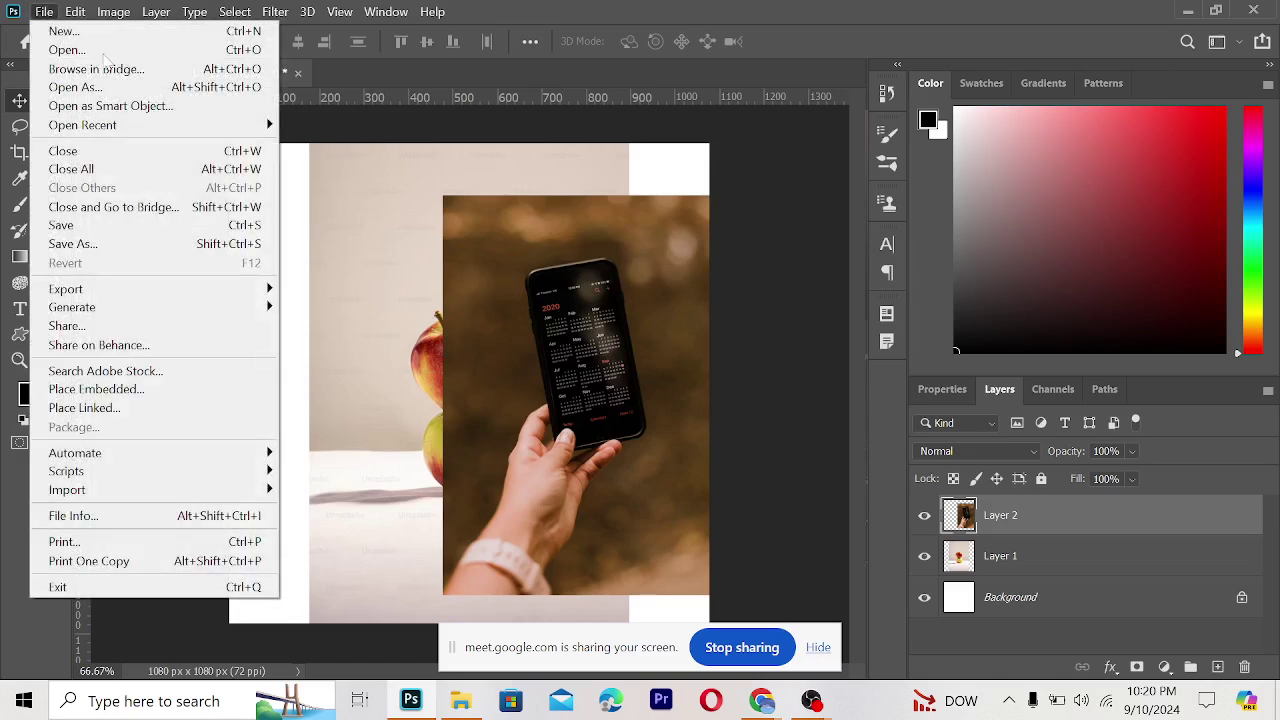
{"action": "left_click", "coordinate": [388, 235]}
- Open the pool price list JPG from the Downloads folder as a separate document
{"action": "left_click", "coordinate": [43, 11]}
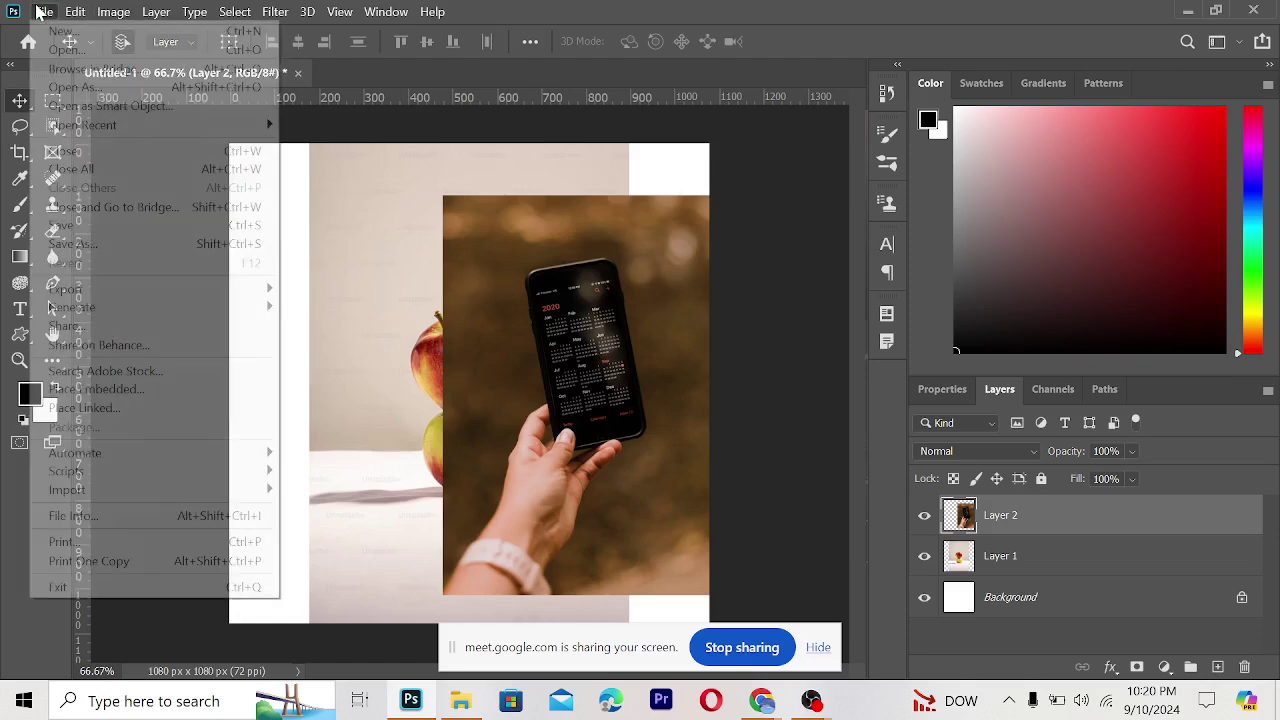
{"action": "left_click", "coordinate": [60, 51]}
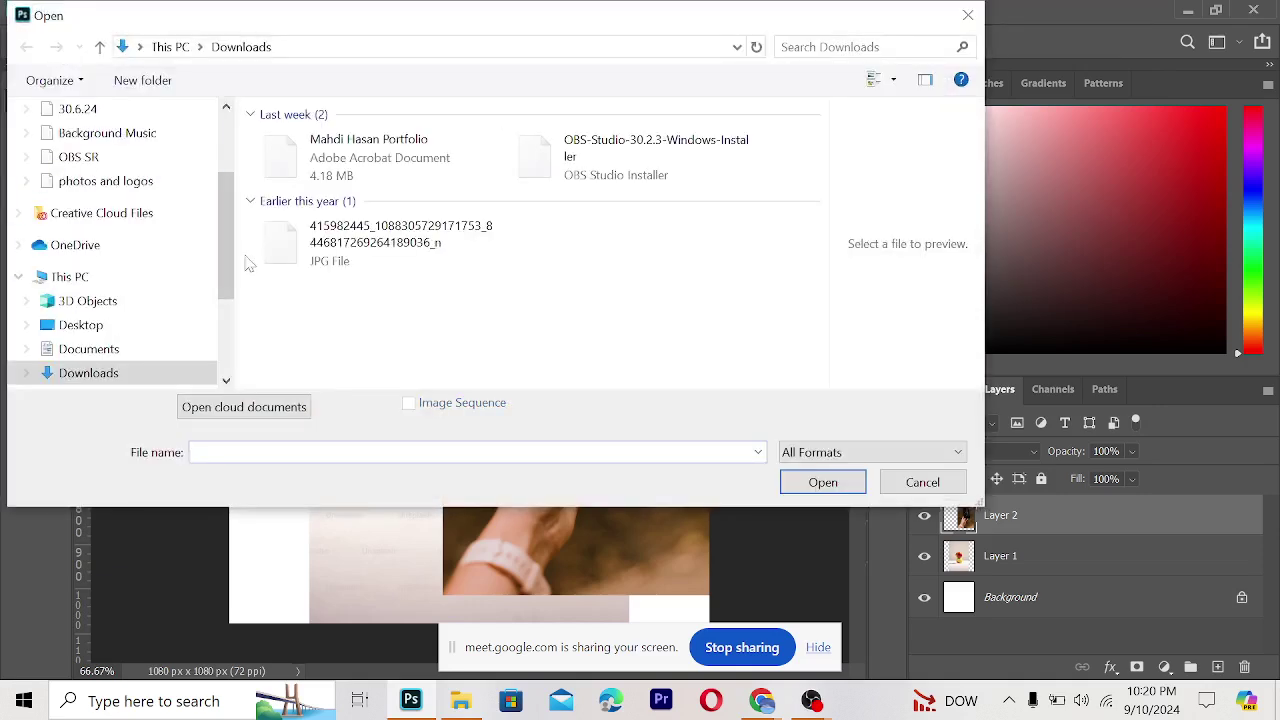
{"action": "scroll", "coordinate": [127, 203], "scroll_direction": "up", "scroll_amount": 1}
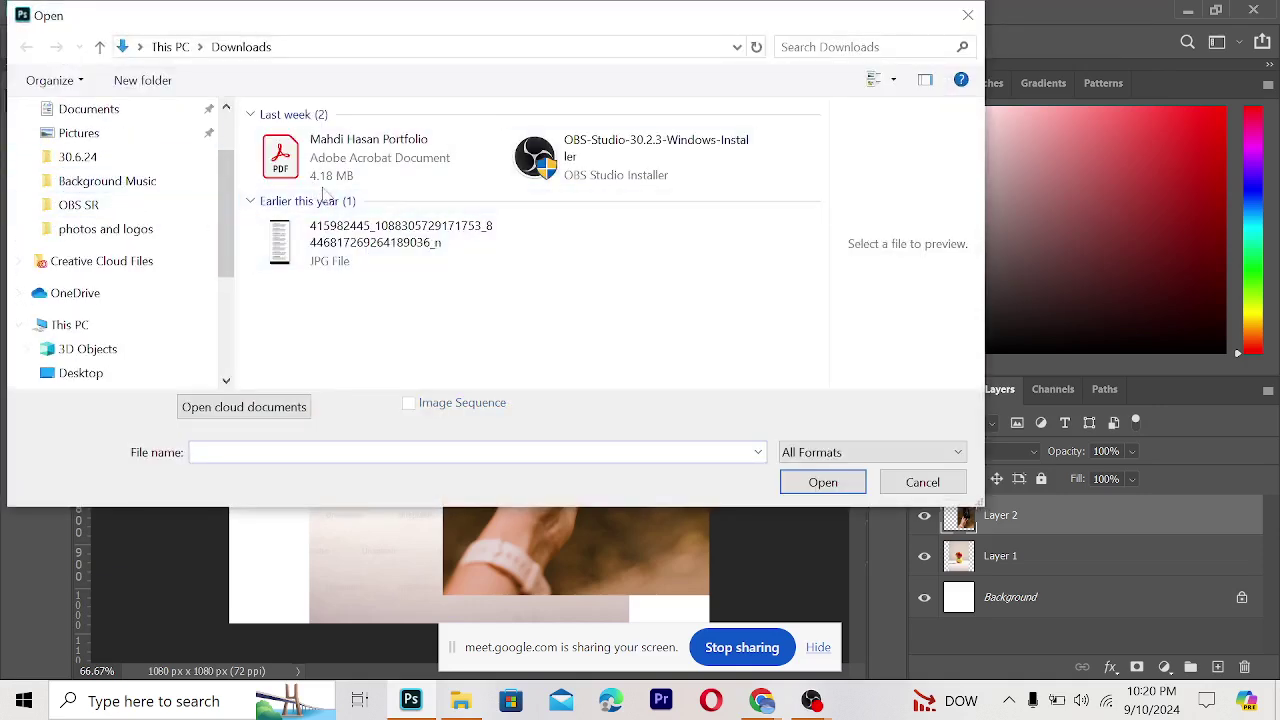
{"action": "left_click", "coordinate": [352, 242]}
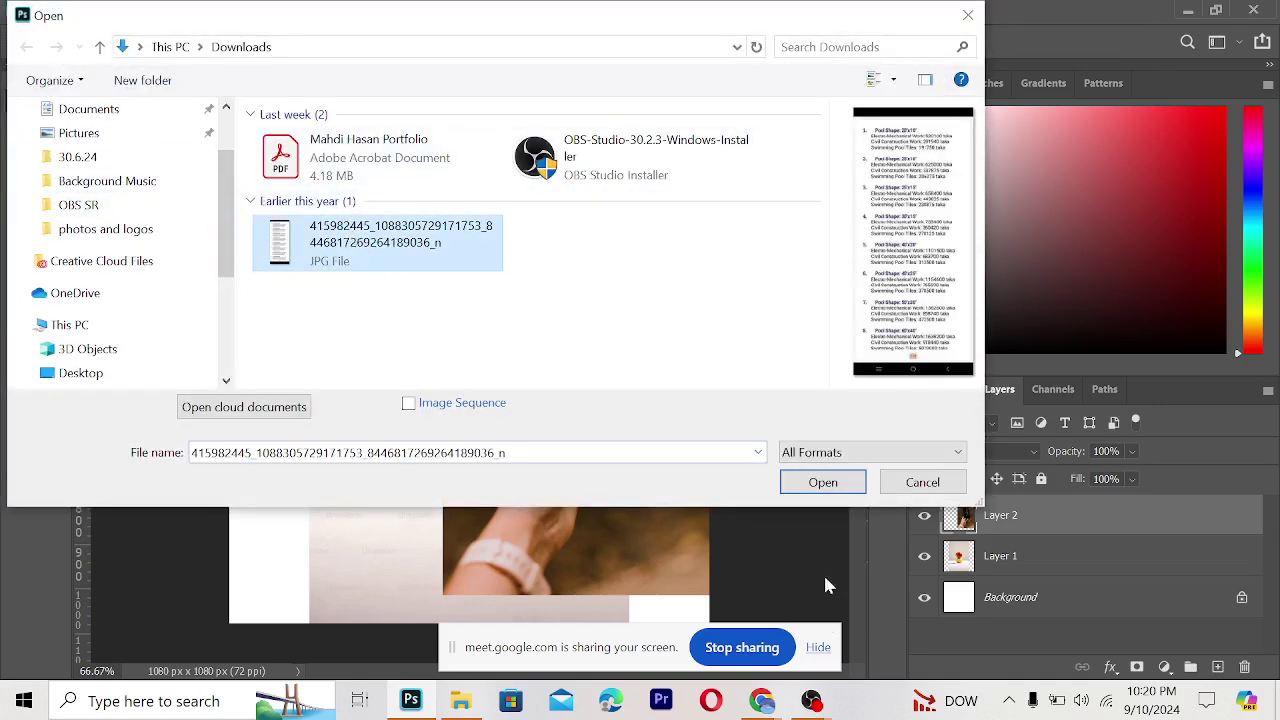
{"action": "left_click", "coordinate": [844, 478]}
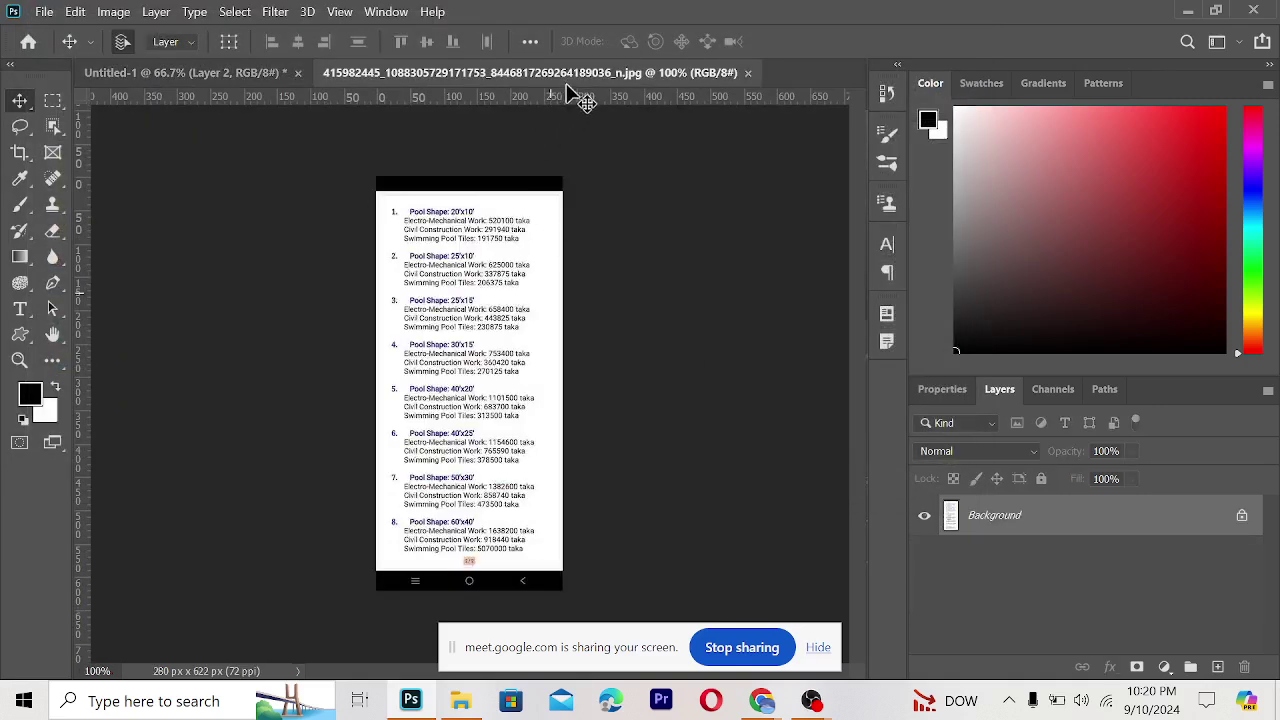
- Unlock the price list's background layer and try moving the image on its canvas
{"action": "left_click", "coordinate": [1241, 516]}
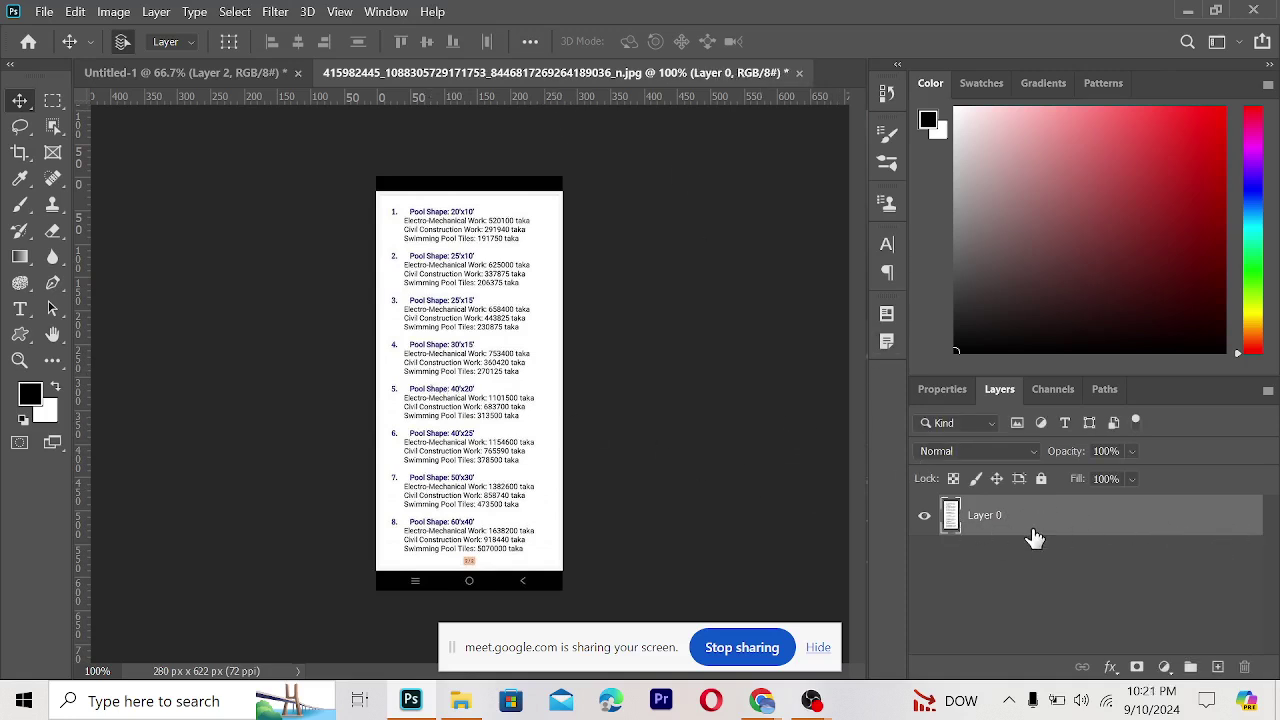
{"action": "left_click_drag", "start_coordinate": [420, 294], "coordinate": [760, 485]}
{"action": "double_click", "coordinate": [984, 515]}
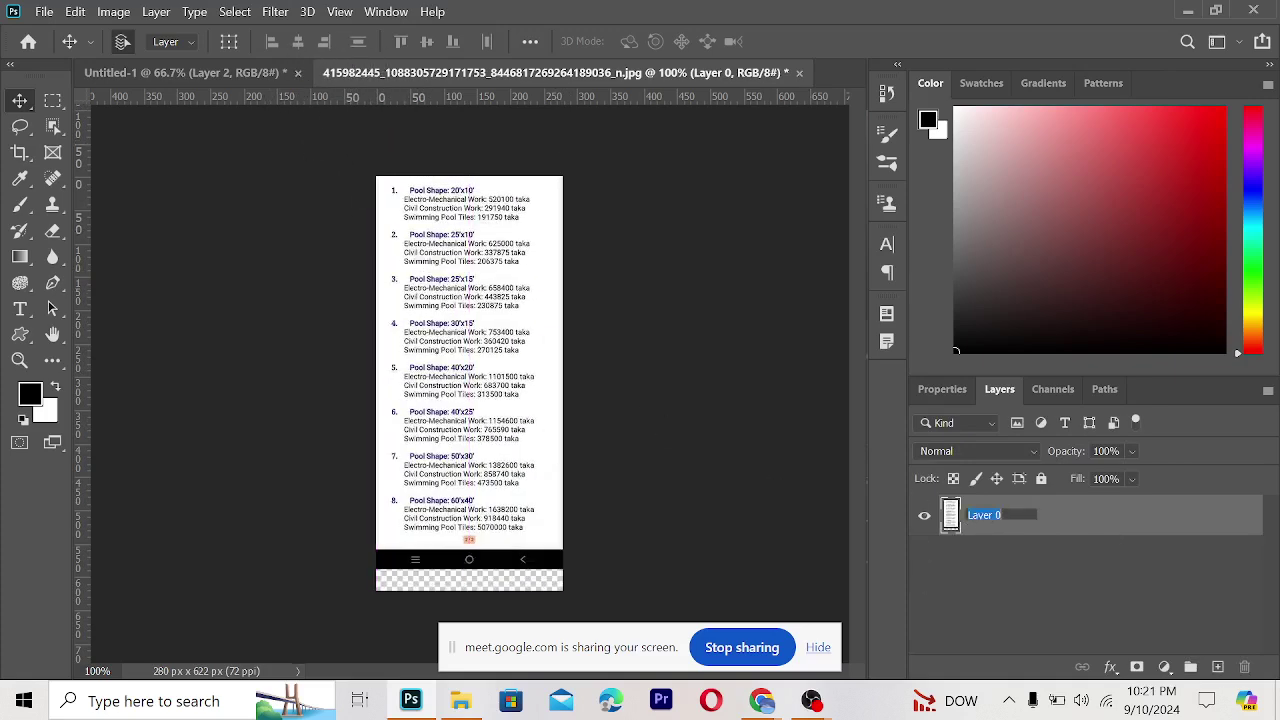
{"action": "left_click", "coordinate": [414, 149]}
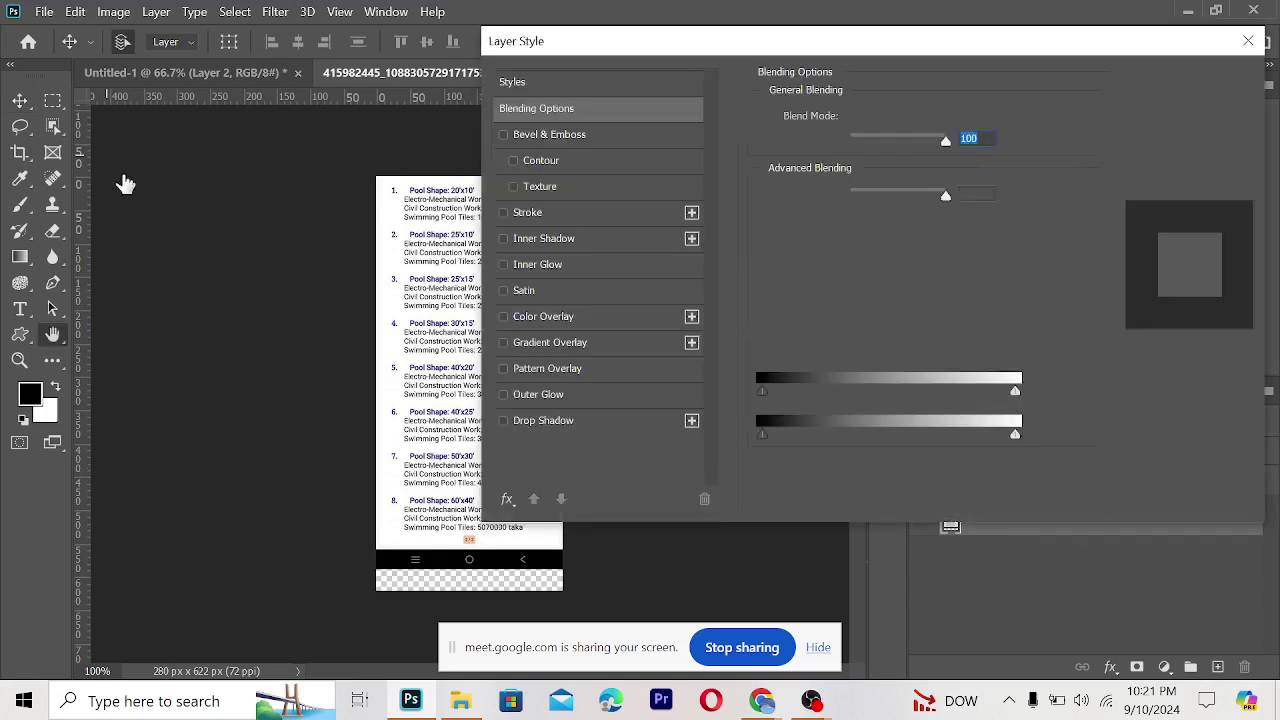
{"action": "left_click", "coordinate": [544, 239]}
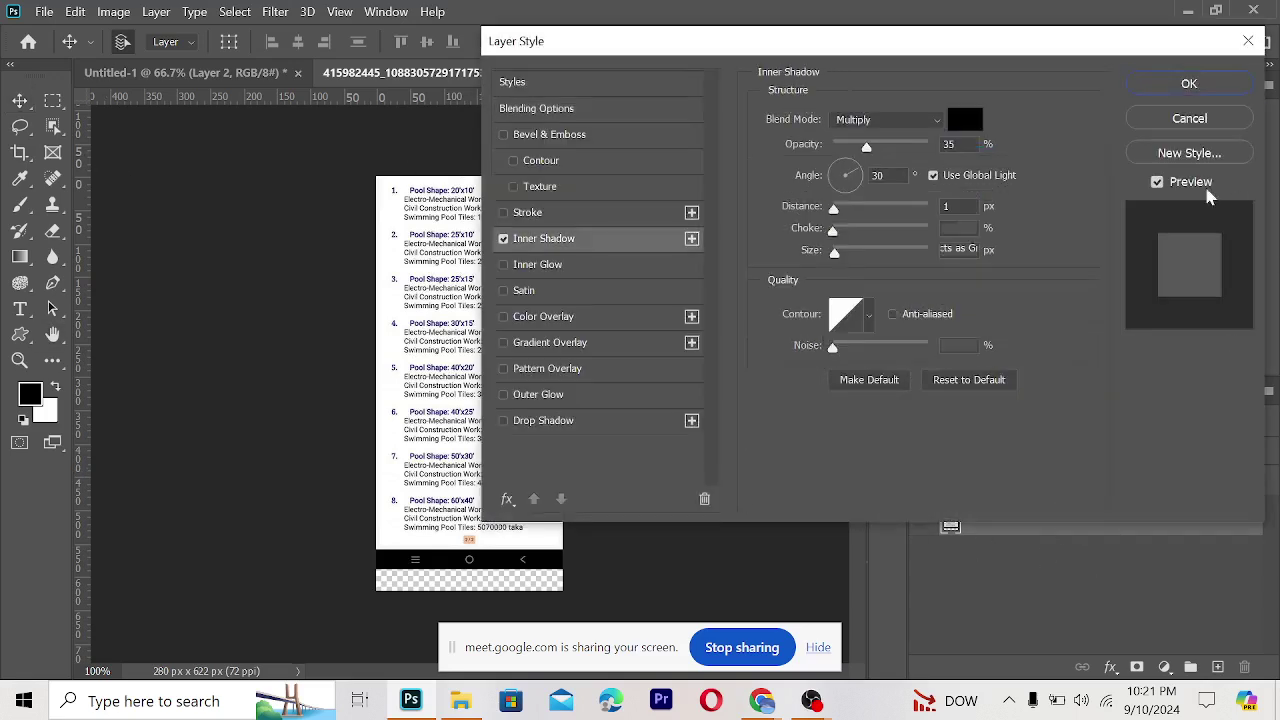
{"action": "left_click", "coordinate": [540, 187]}
{"action": "left_click", "coordinate": [1243, 50]}
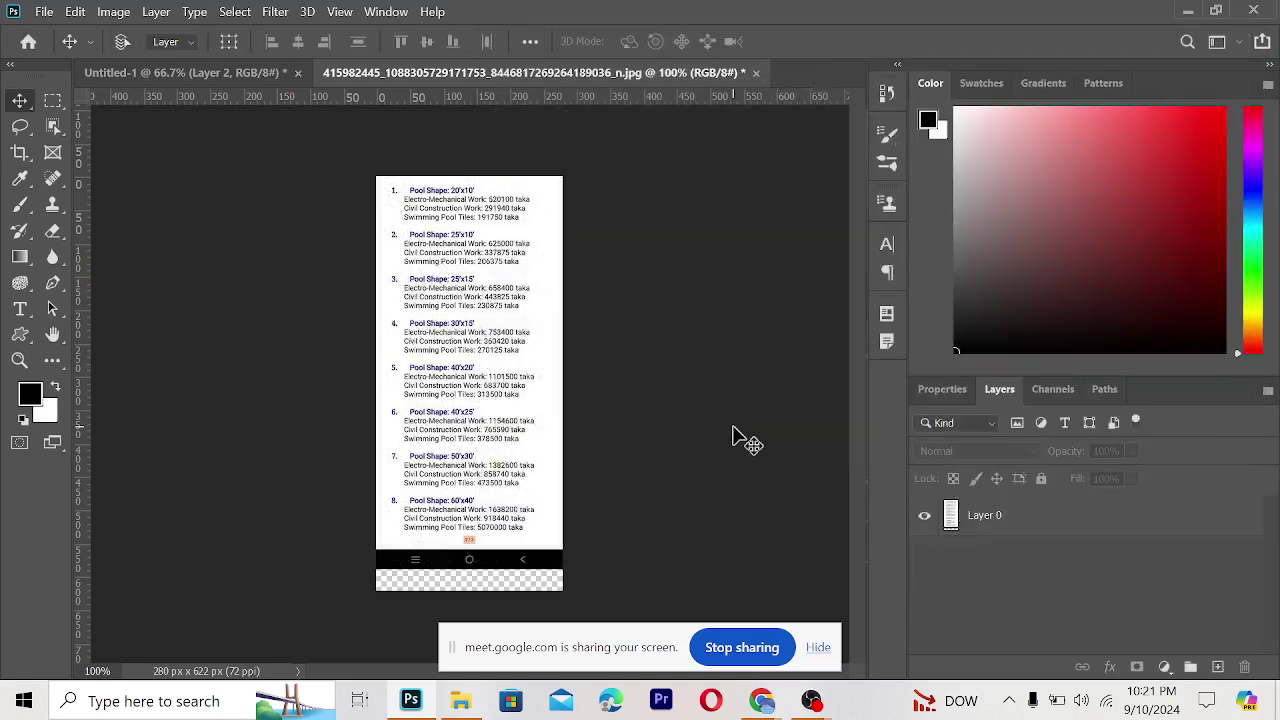
- Reorder the open documents so the price list comes before Untitled-1, and switch between the two
{"action": "left_click", "coordinate": [1066, 532]}
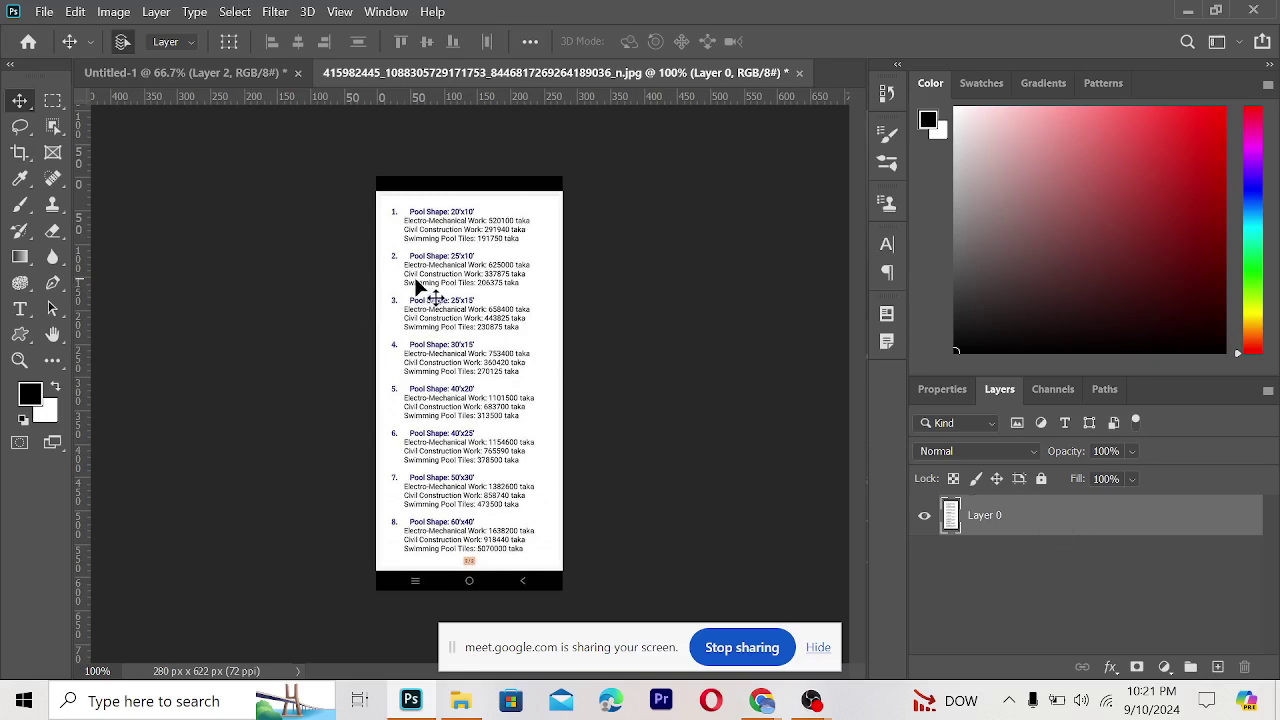
{"action": "left_click_drag", "start_coordinate": [438, 293], "coordinate": [244, 78]}
{"action": "left_click", "coordinate": [244, 78]}
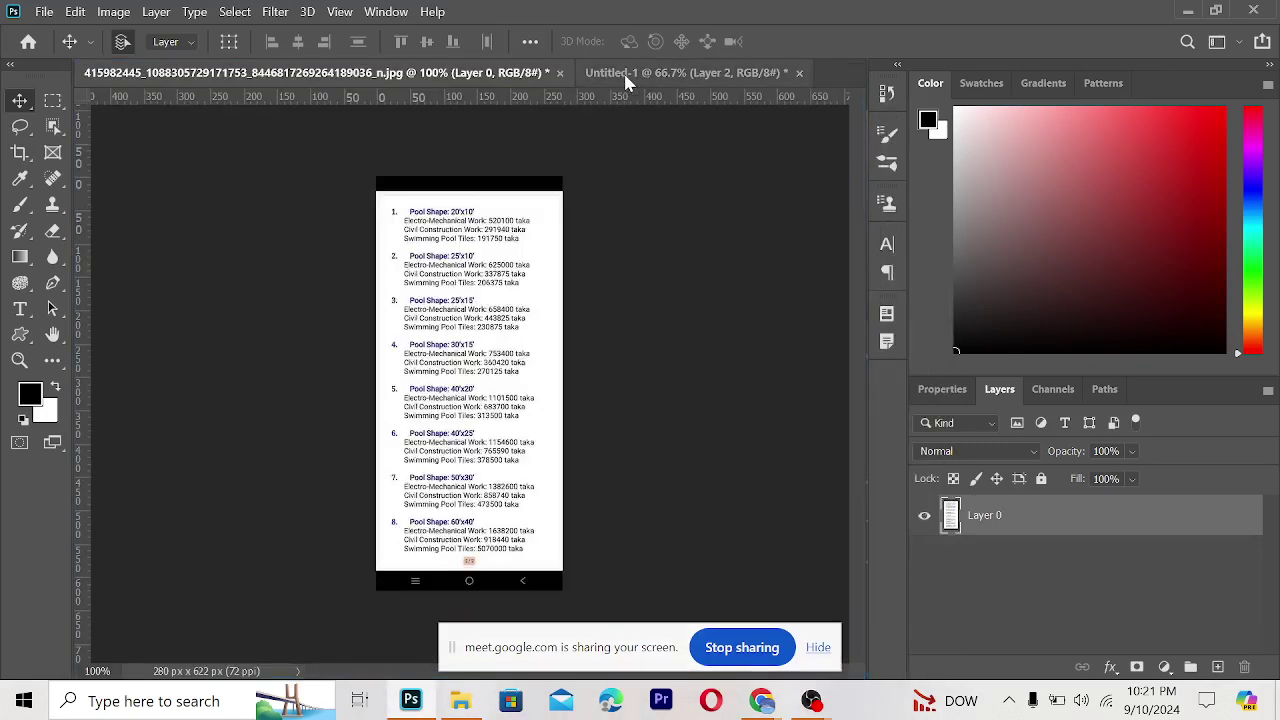
{"action": "left_click", "coordinate": [634, 80]}
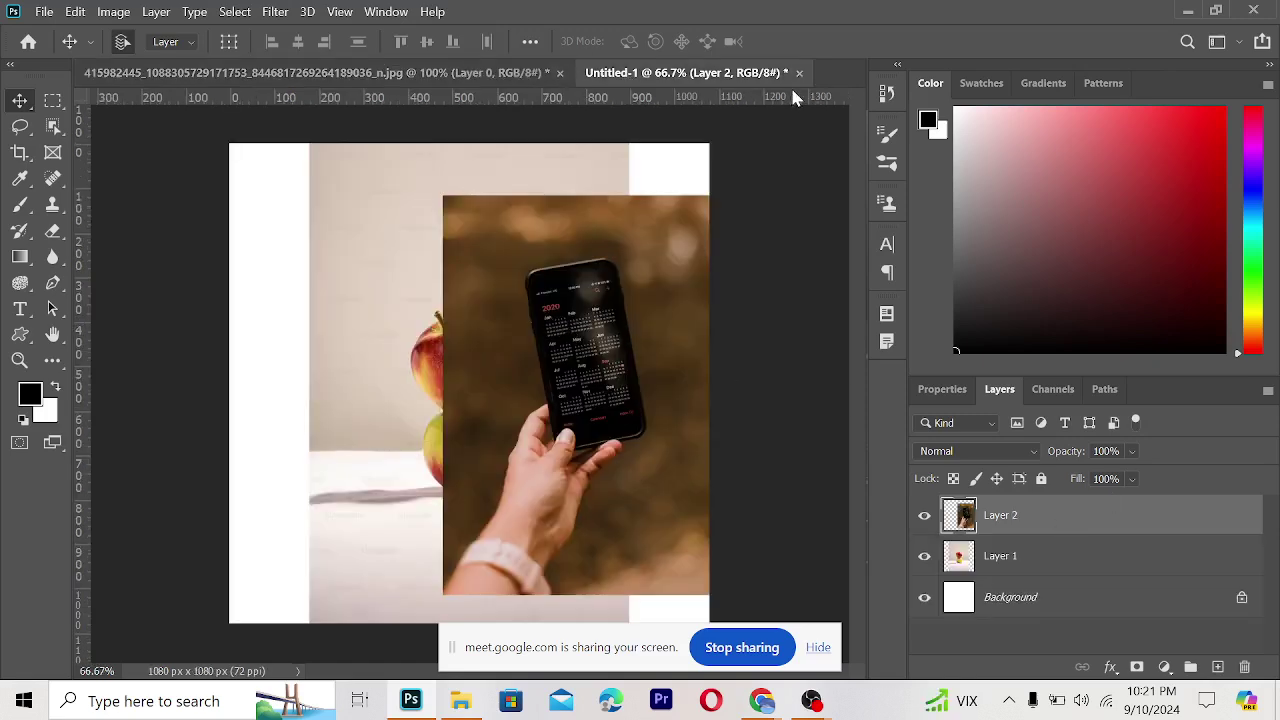
{"action": "left_click", "coordinate": [452, 72]}
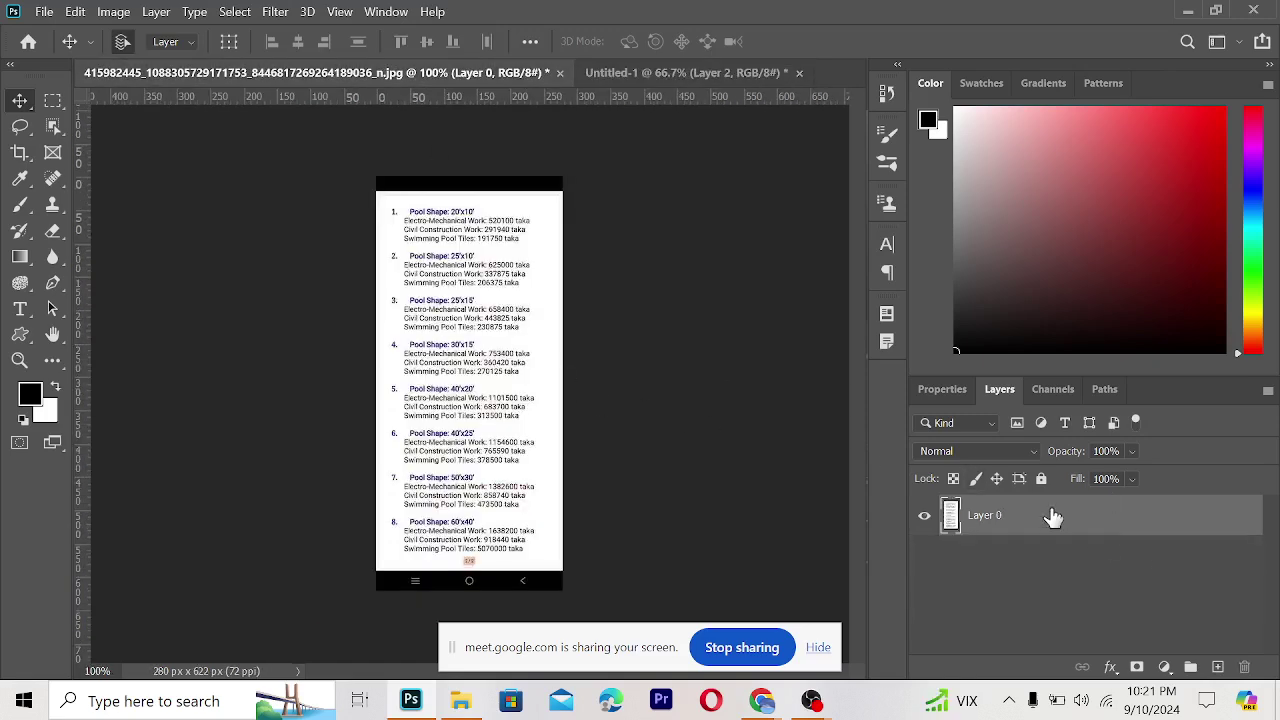
{"action": "double_click", "coordinate": [1032, 518]}
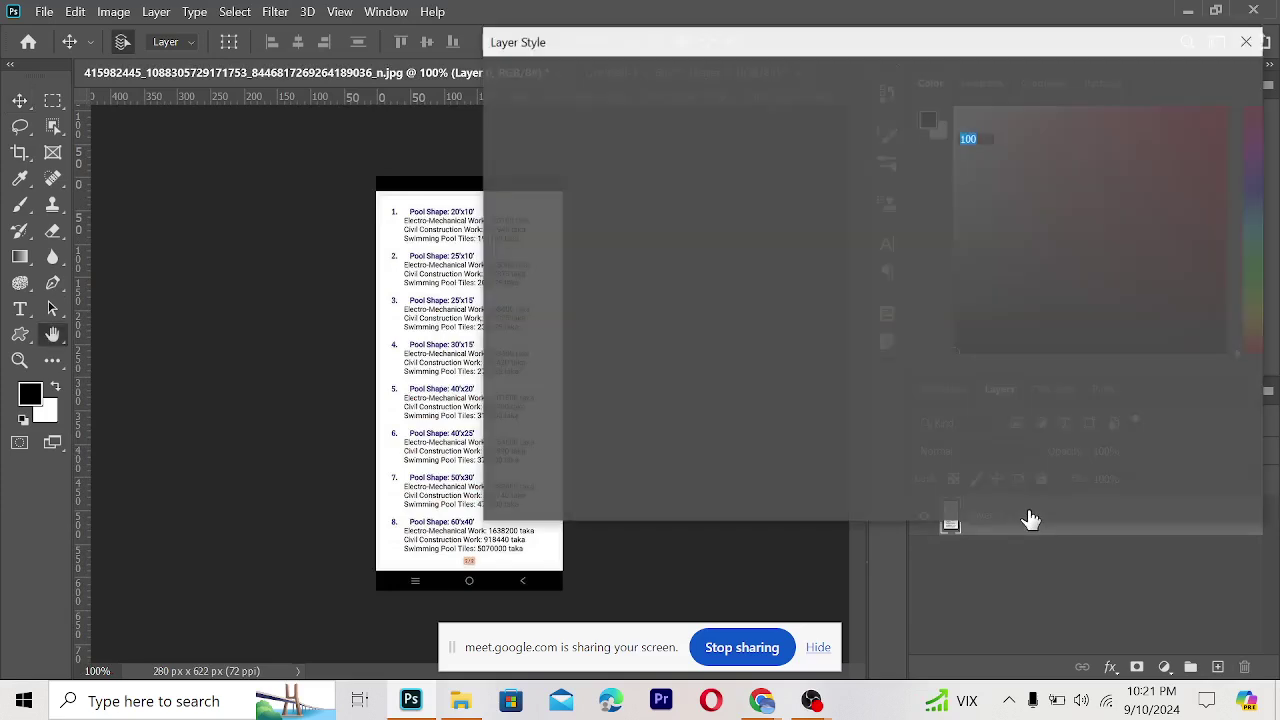
{"action": "left_click", "coordinate": [1247, 42]}
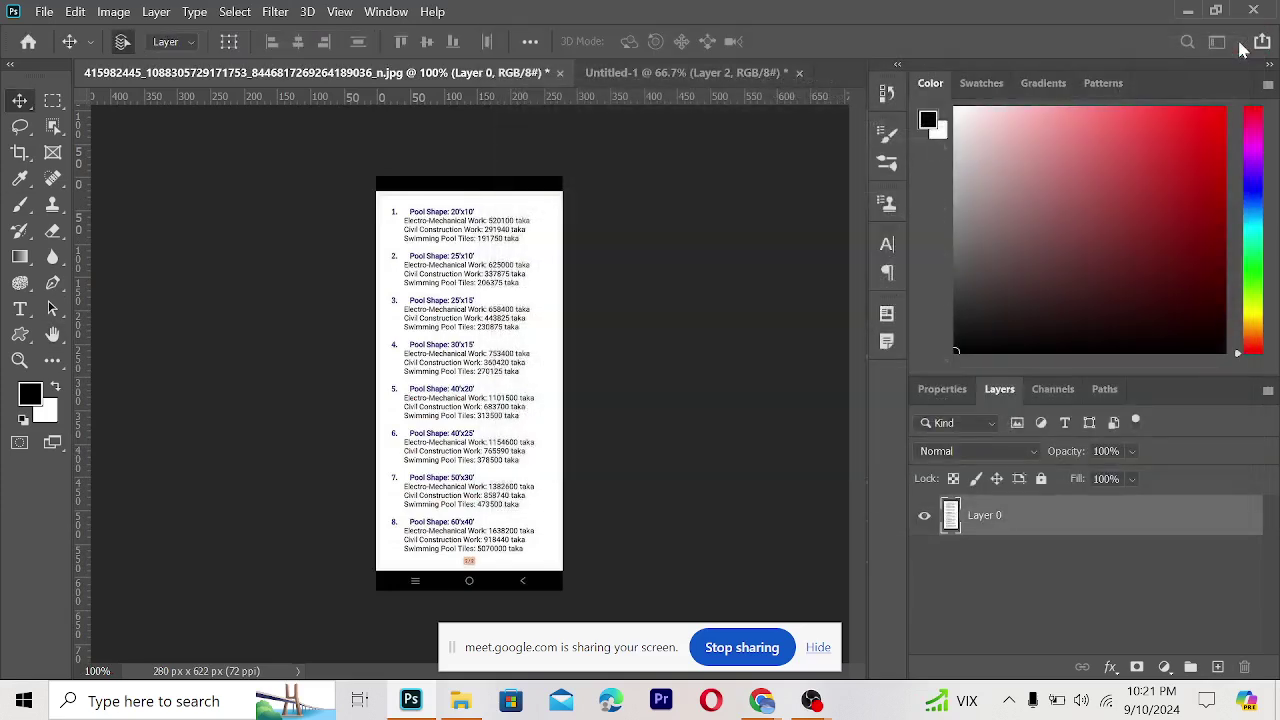
{"action": "left_click", "coordinate": [1247, 42]}
{"action": "left_click", "coordinate": [1030, 451]}
- Copy the price list layer into Untitled-1, placing it over the upper part of the apple photo beside the phone photo
{"action": "left_click_drag", "start_coordinate": [985, 522], "coordinate": [671, 157]}
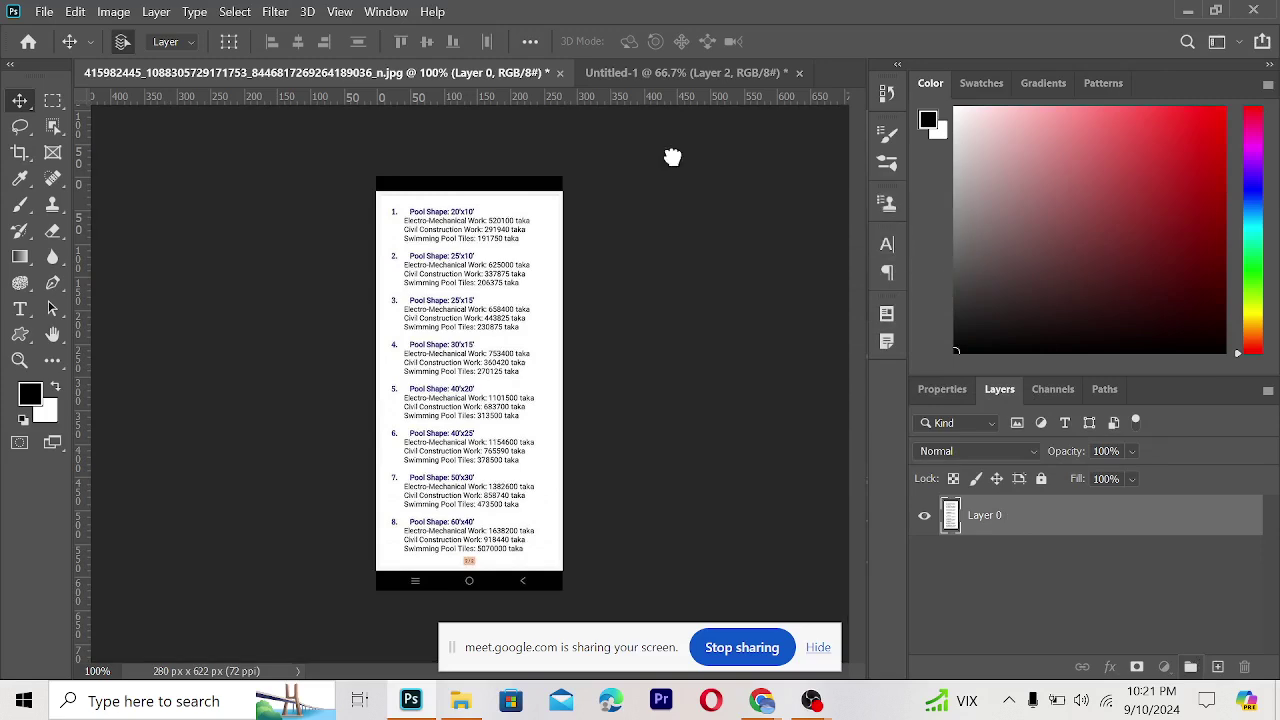
{"action": "left_click", "coordinate": [690, 289]}
{"action": "left_click", "coordinate": [985, 545]}
{"action": "left_click", "coordinate": [985, 522]}
{"action": "left_click_drag", "start_coordinate": [985, 530], "coordinate": [397, 296]}
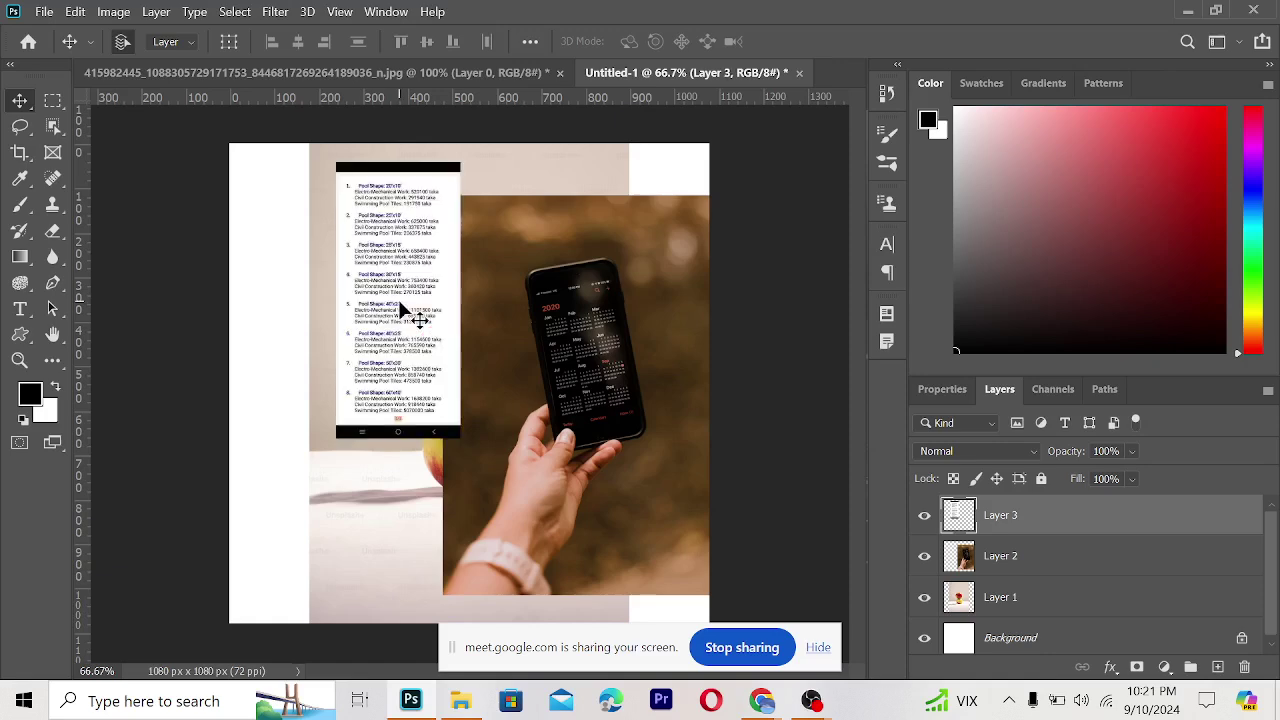
- Copy the price list layer into Untitled-1 again, delete the earlier copy and select the remaining one
{"action": "left_click", "coordinate": [466, 74]}
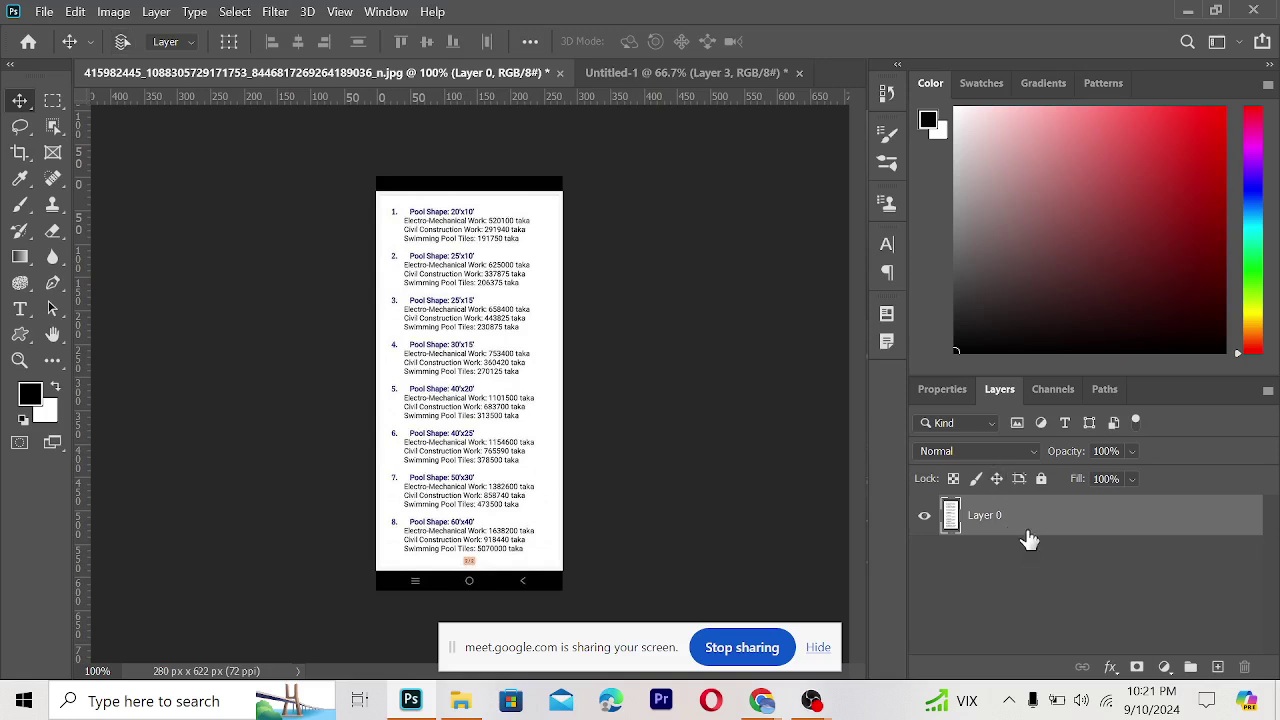
{"action": "left_click_drag", "start_coordinate": [1030, 540], "coordinate": [521, 269]}
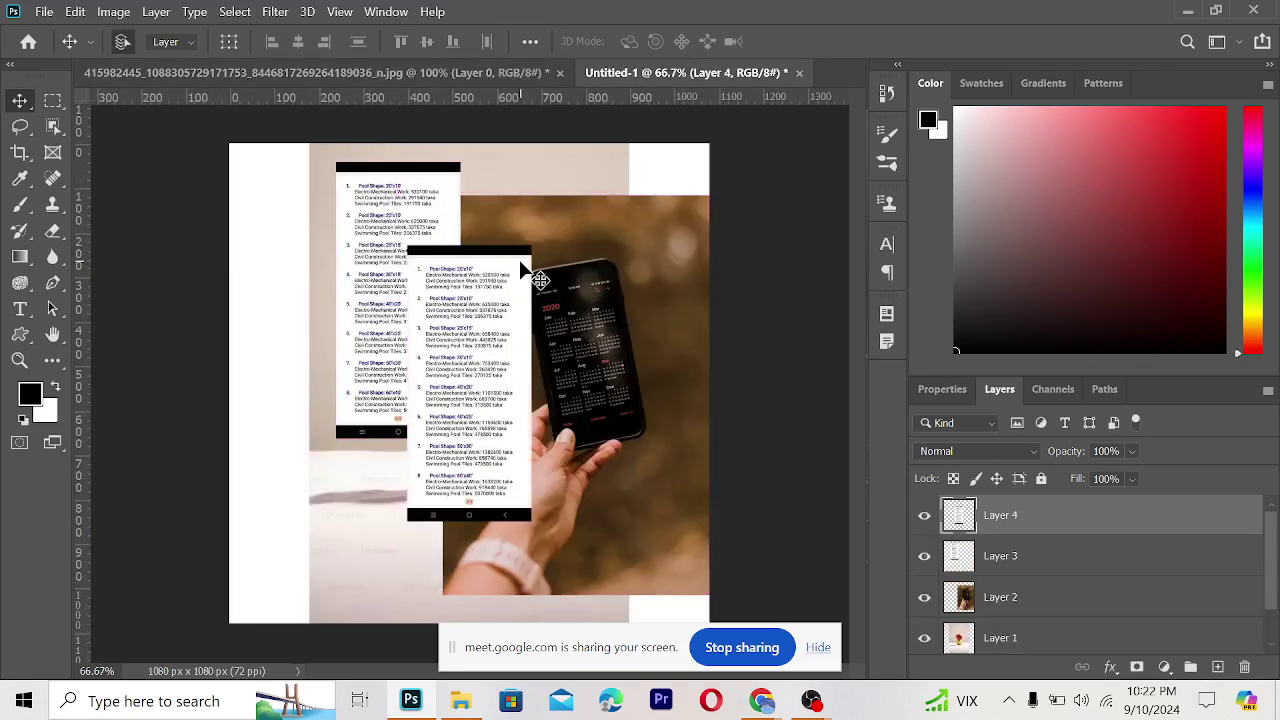
{"action": "left_click", "coordinate": [436, 212]}
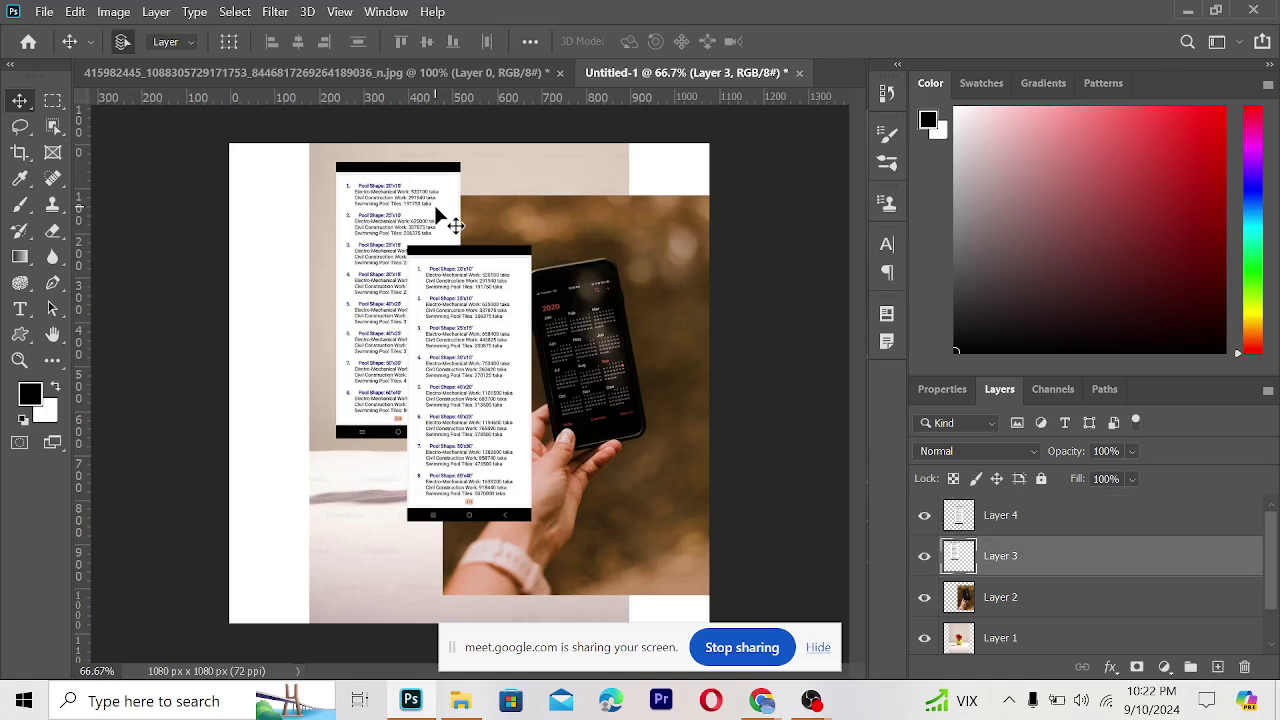
{"action": "key", "text": "Delete"}
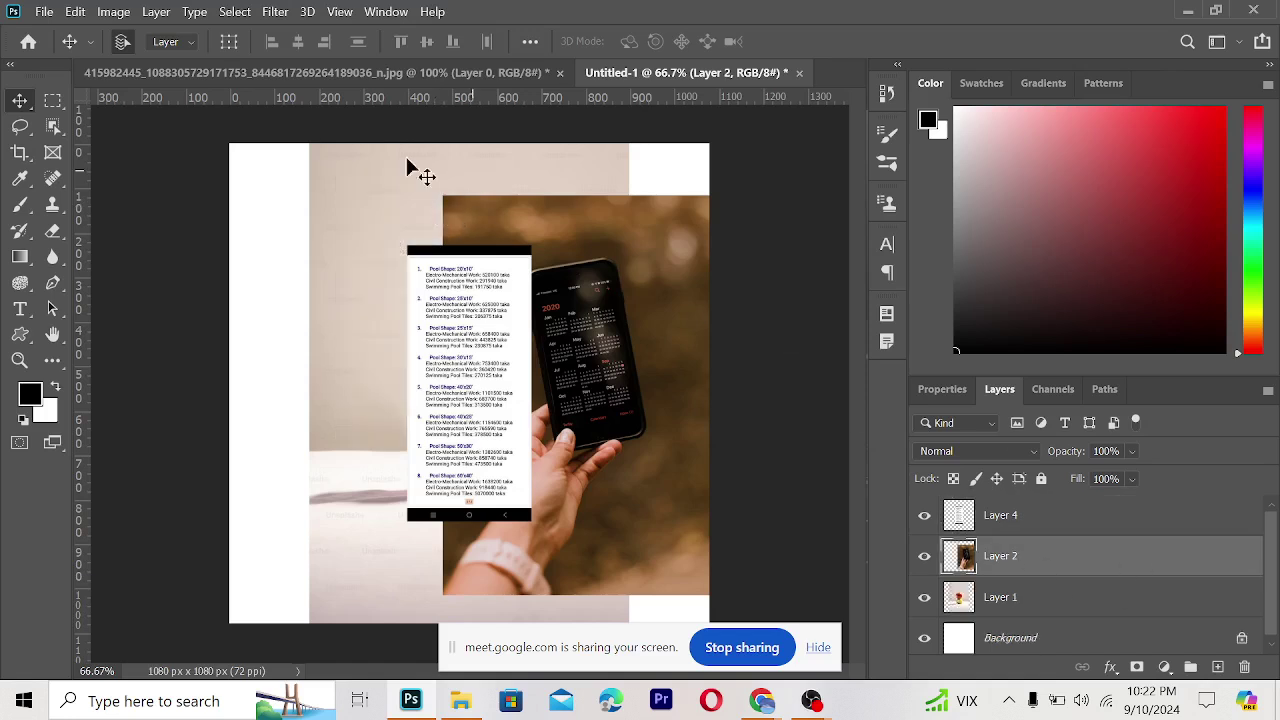
{"action": "left_click", "coordinate": [437, 368]}
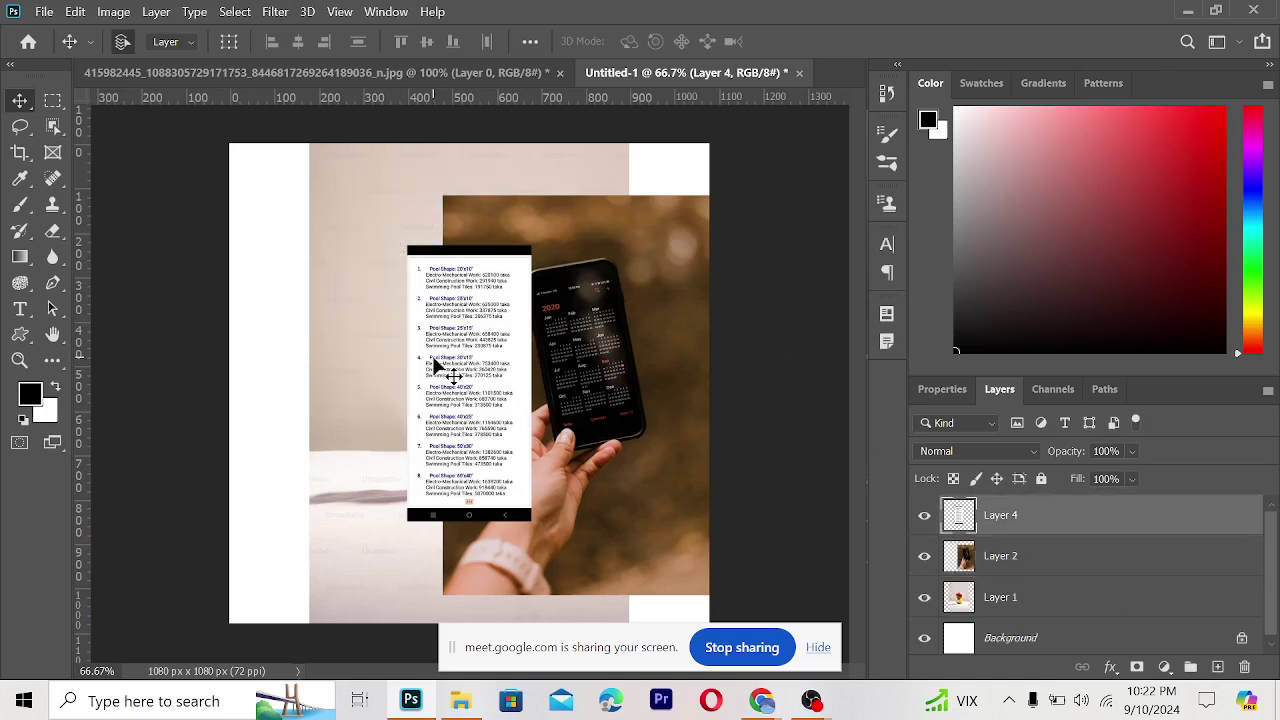
- Create a new document 1080 pixels wide and 1080 pixels high with a white background
{"action": "left_click", "coordinate": [45, 11]}
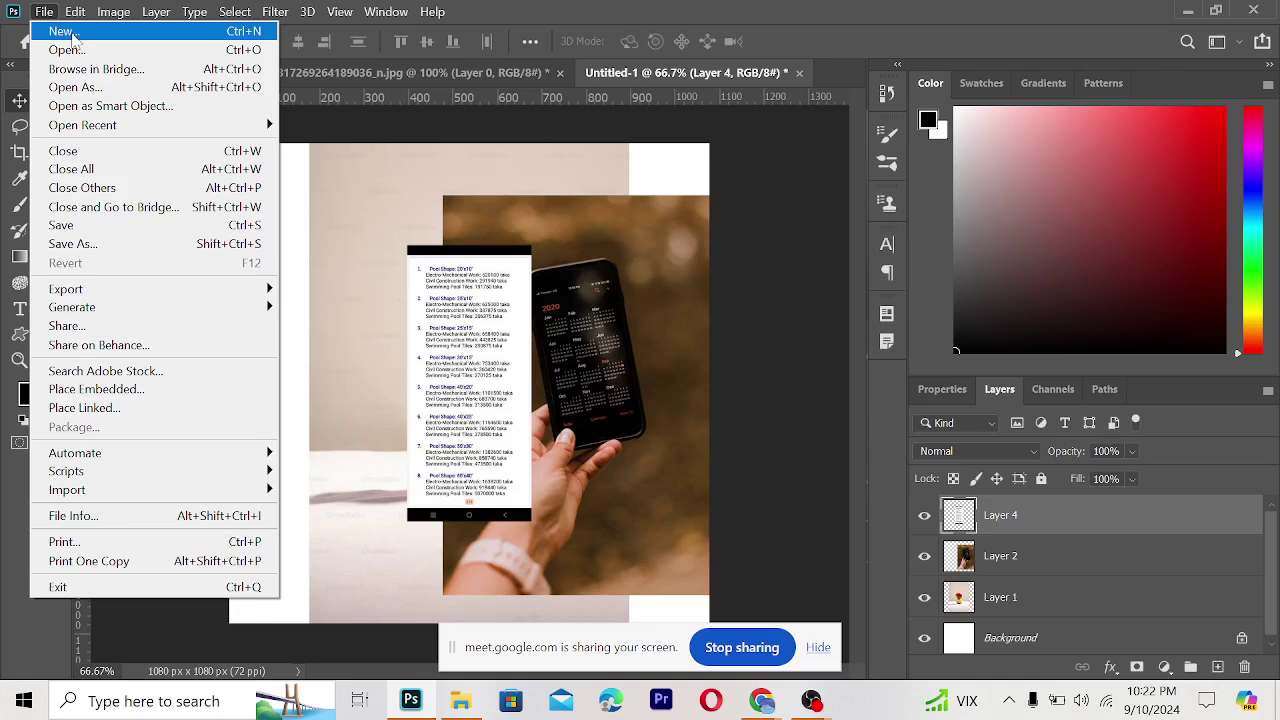
{"action": "left_click", "coordinate": [66, 32]}
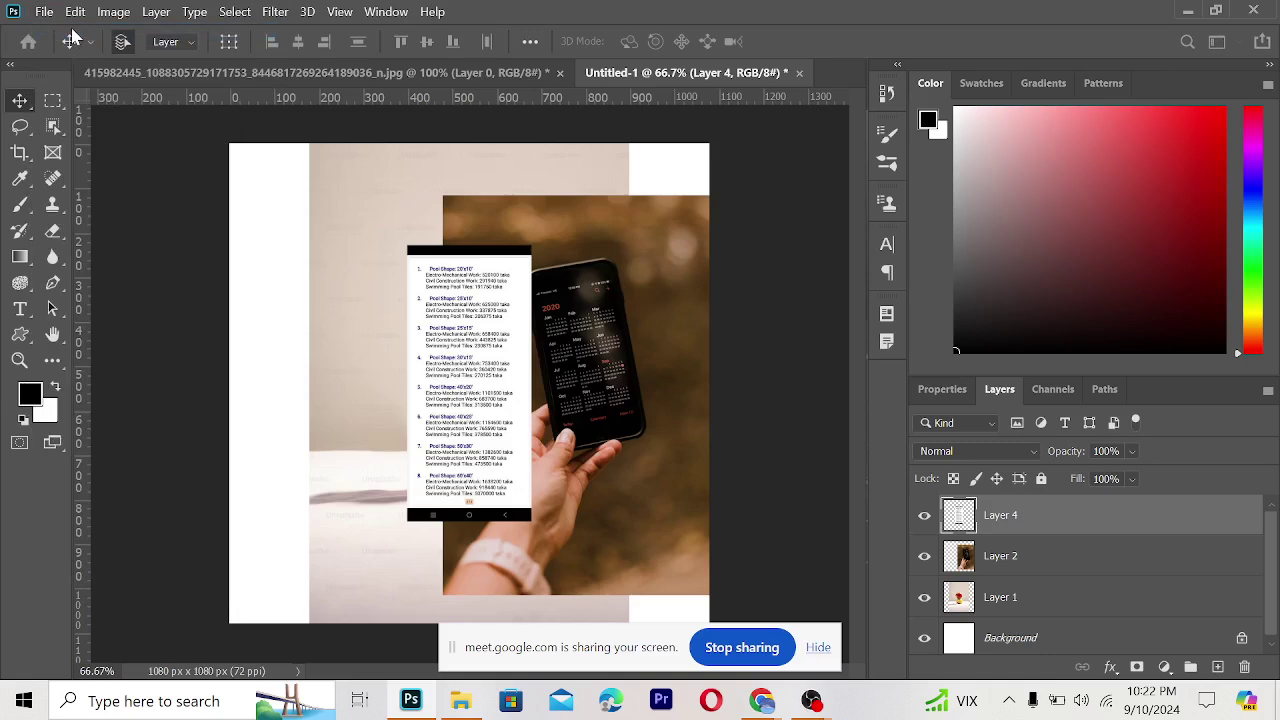
{"action": "key", "text": "ctrl+n"}
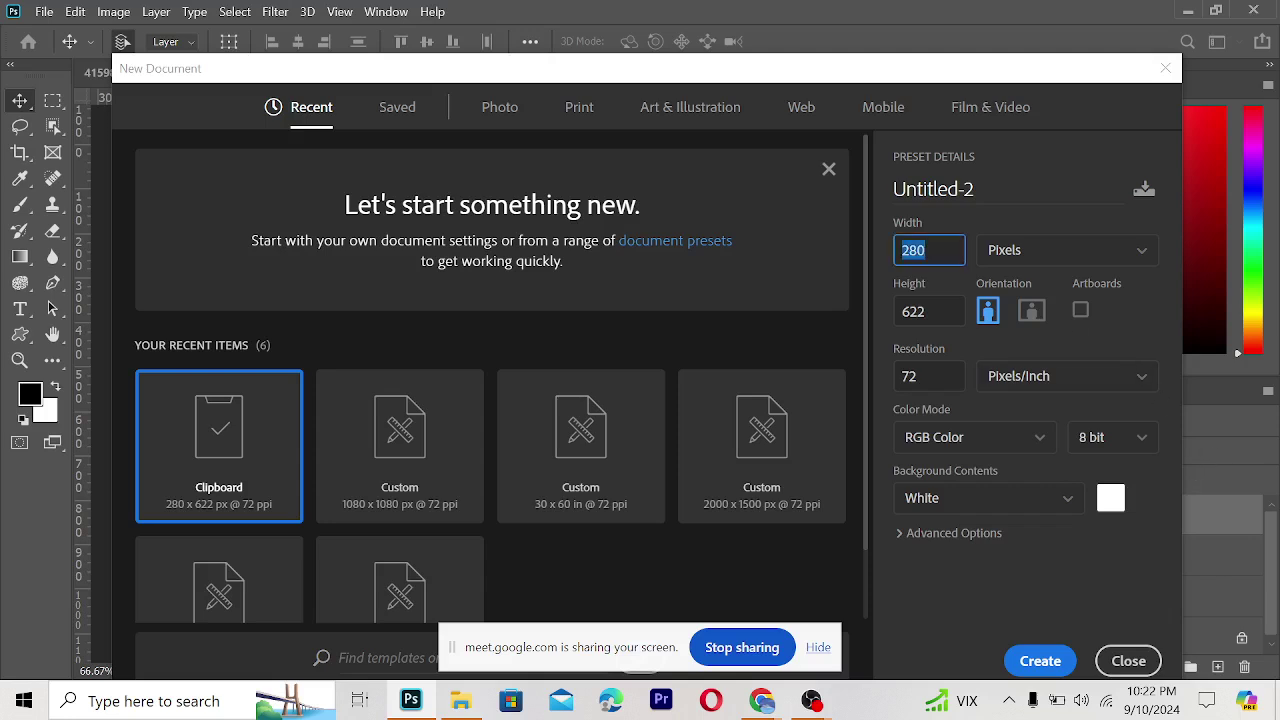
{"action": "type", "text": "1080"}
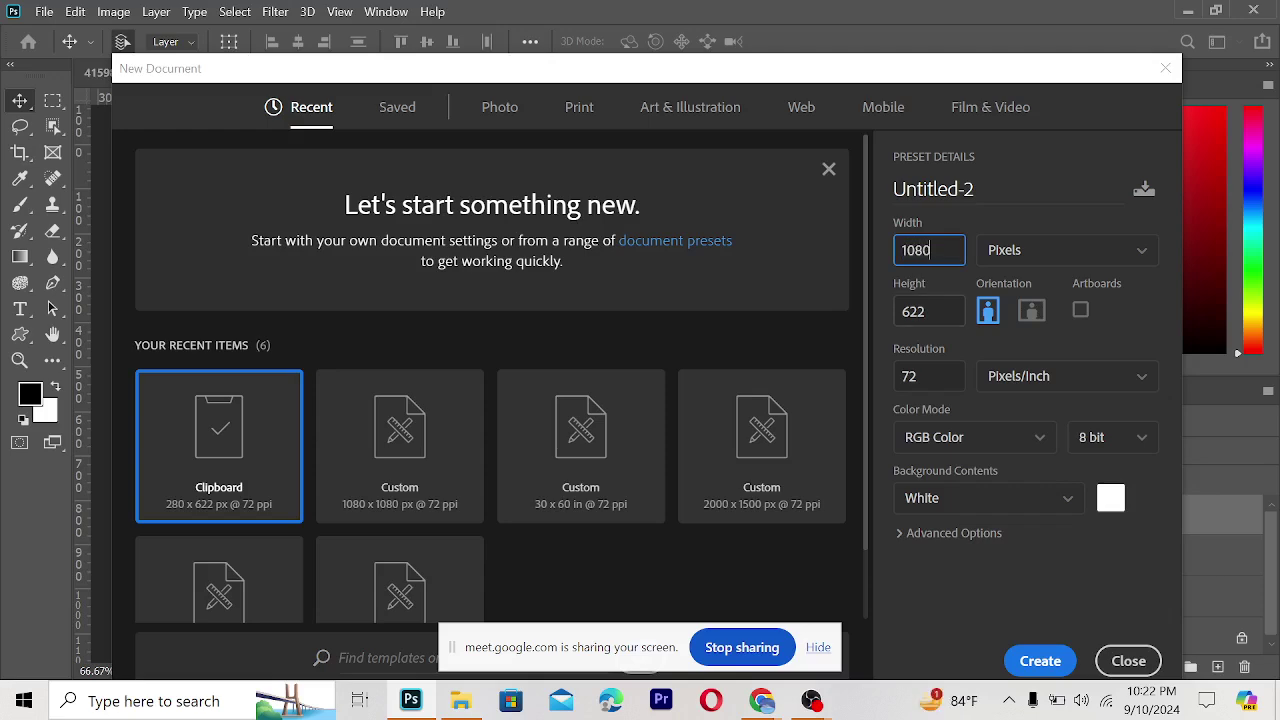
{"action": "key", "text": "Tab"}
{"action": "type", "text": "10"}
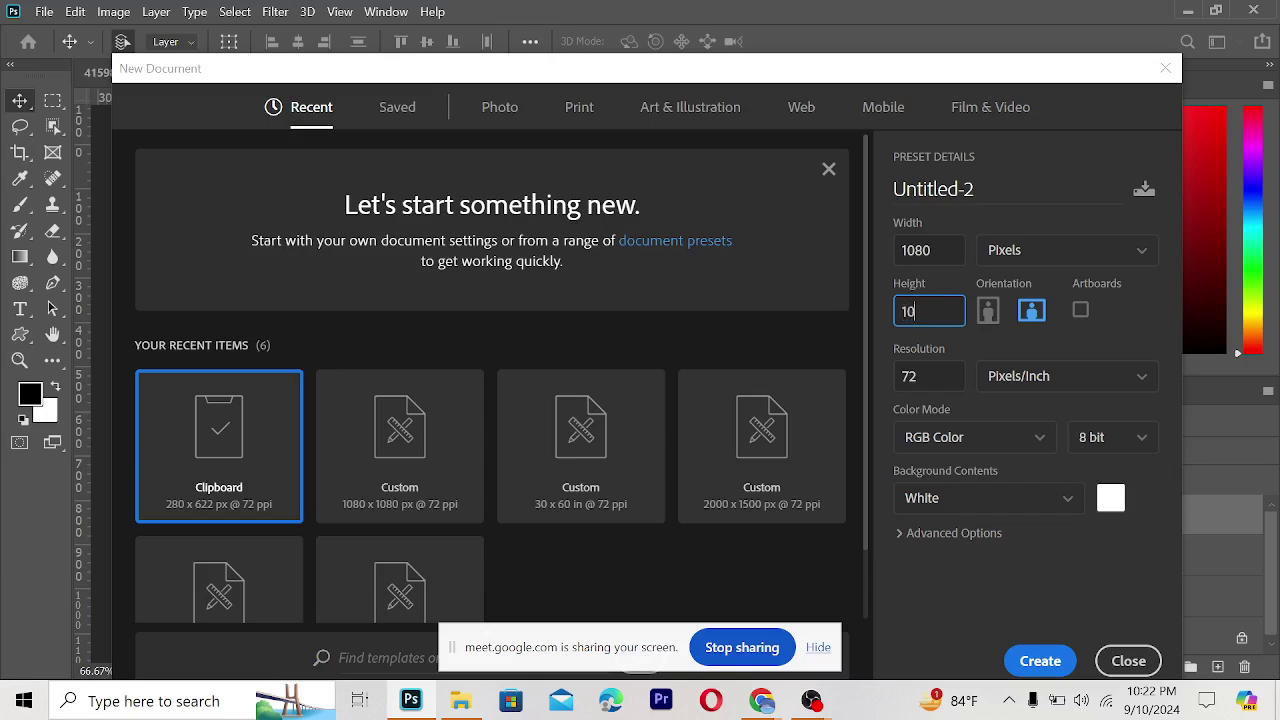
{"action": "type", "text": "80"}
{"action": "key", "text": "Return"}
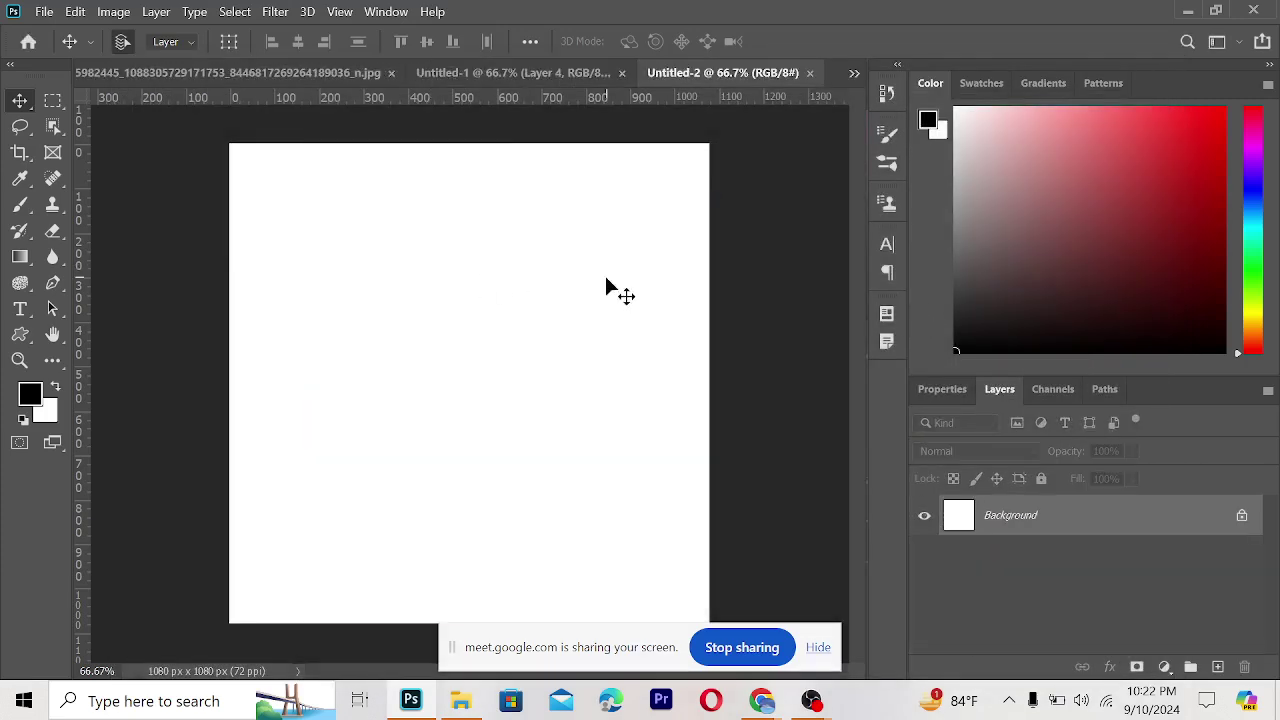
- Return to the Untitled-1 document and delete the price list layer
{"action": "left_click", "coordinate": [490, 75]}
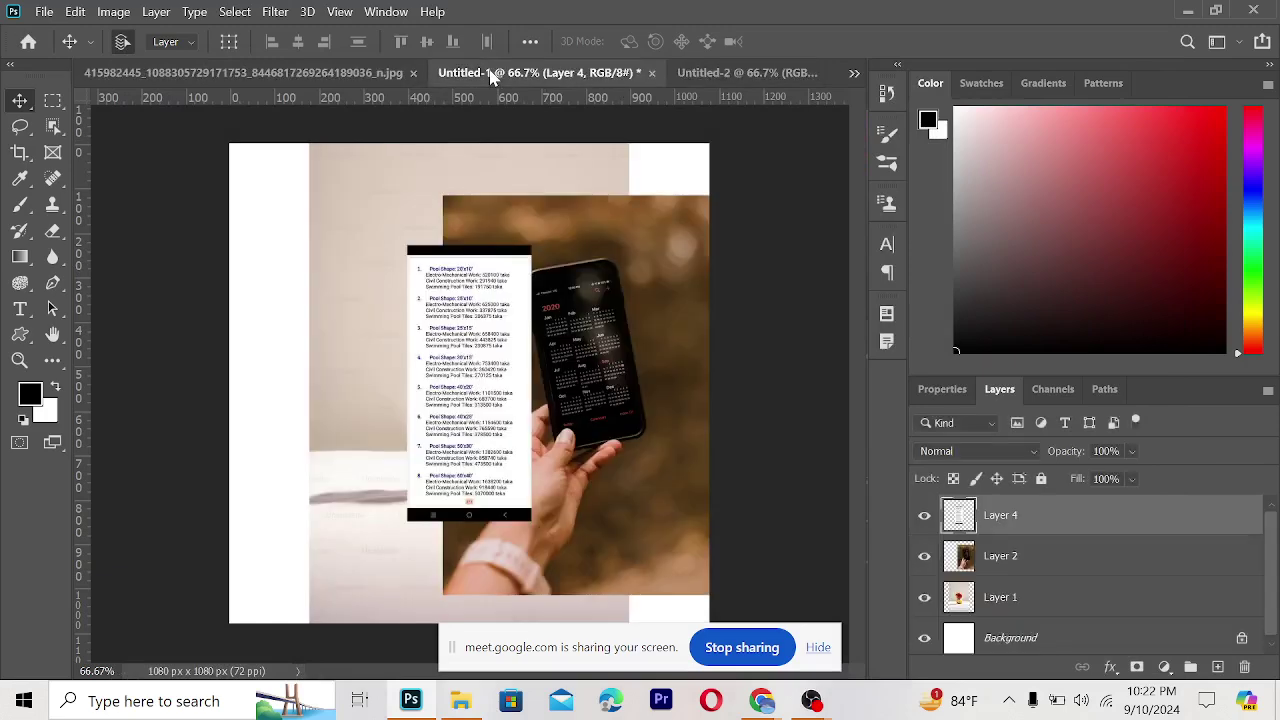
{"action": "left_click", "coordinate": [314, 76]}
{"action": "left_click", "coordinate": [645, 75]}
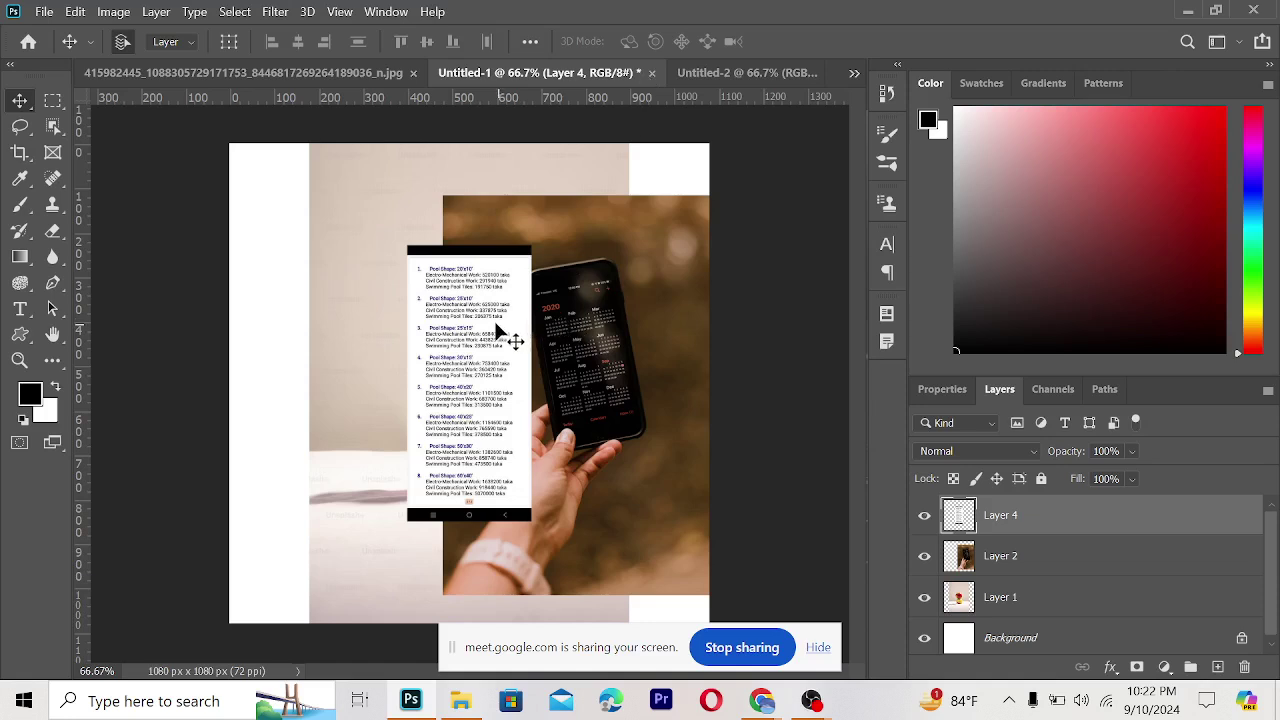
{"action": "key", "text": "Delete"}
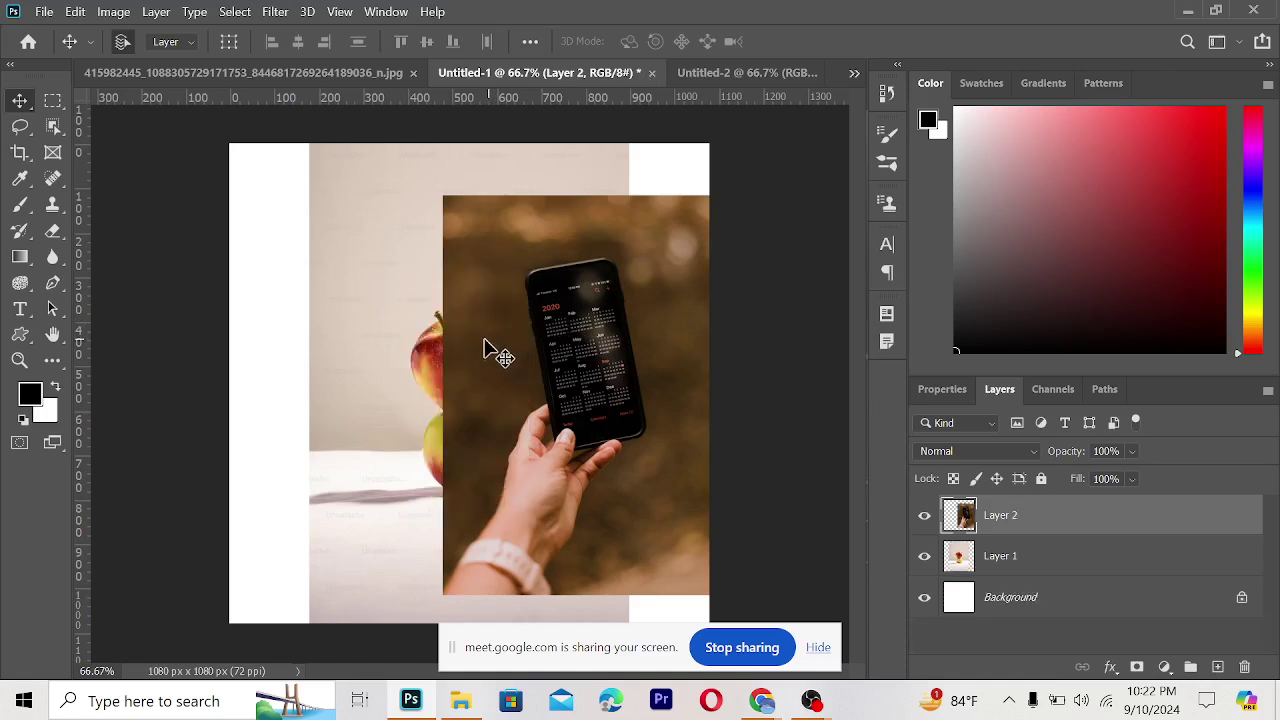
- Move the apple photo left within the canvas, and shift the phone photo slightly up and left to overlap it
{"action": "left_click", "coordinate": [412, 326]}
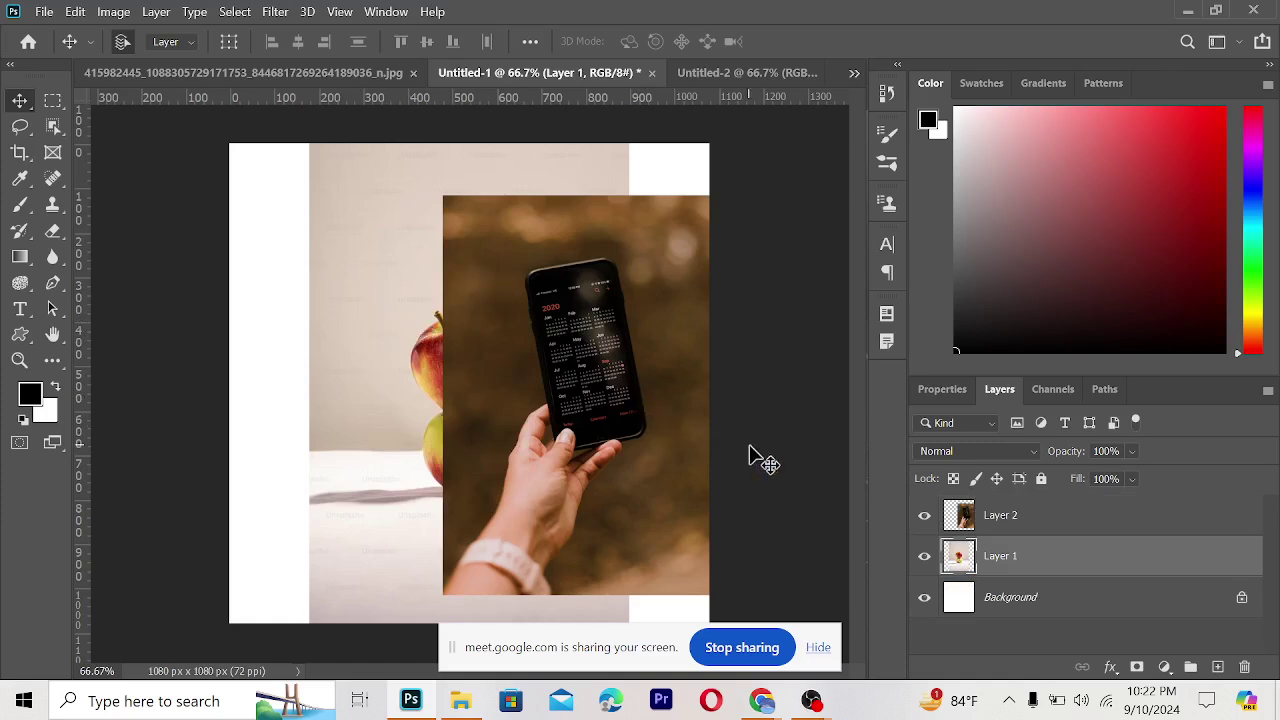
{"action": "left_click_drag", "start_coordinate": [429, 291], "coordinate": [355, 297]}
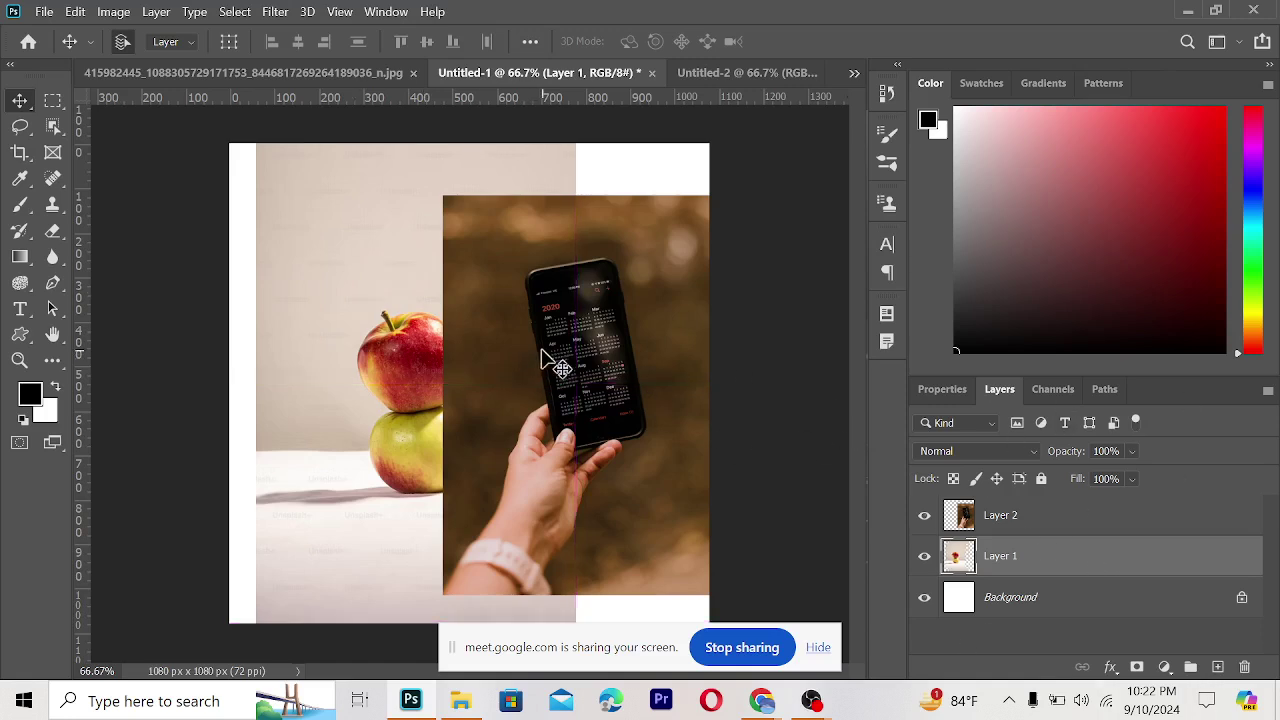
{"action": "left_click_drag", "start_coordinate": [544, 360], "coordinate": [496, 327]}
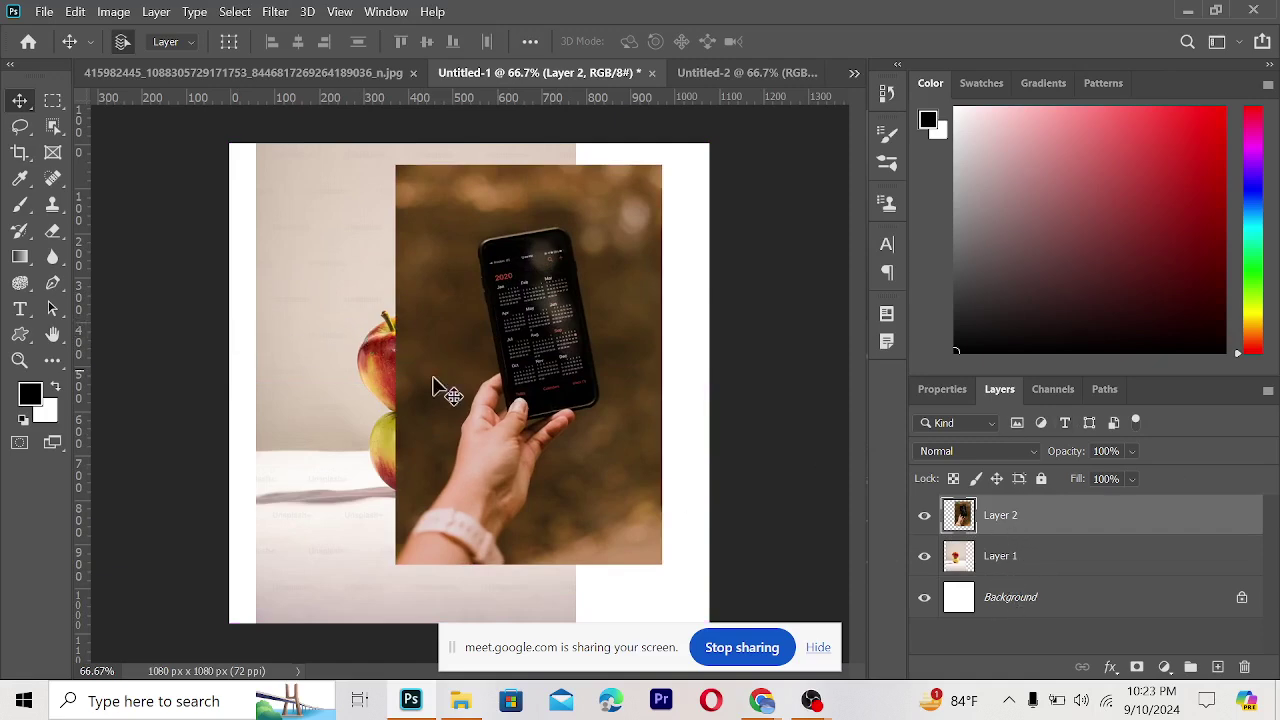
{"action": "left_click_drag", "start_coordinate": [587, 393], "coordinate": [607, 387]}
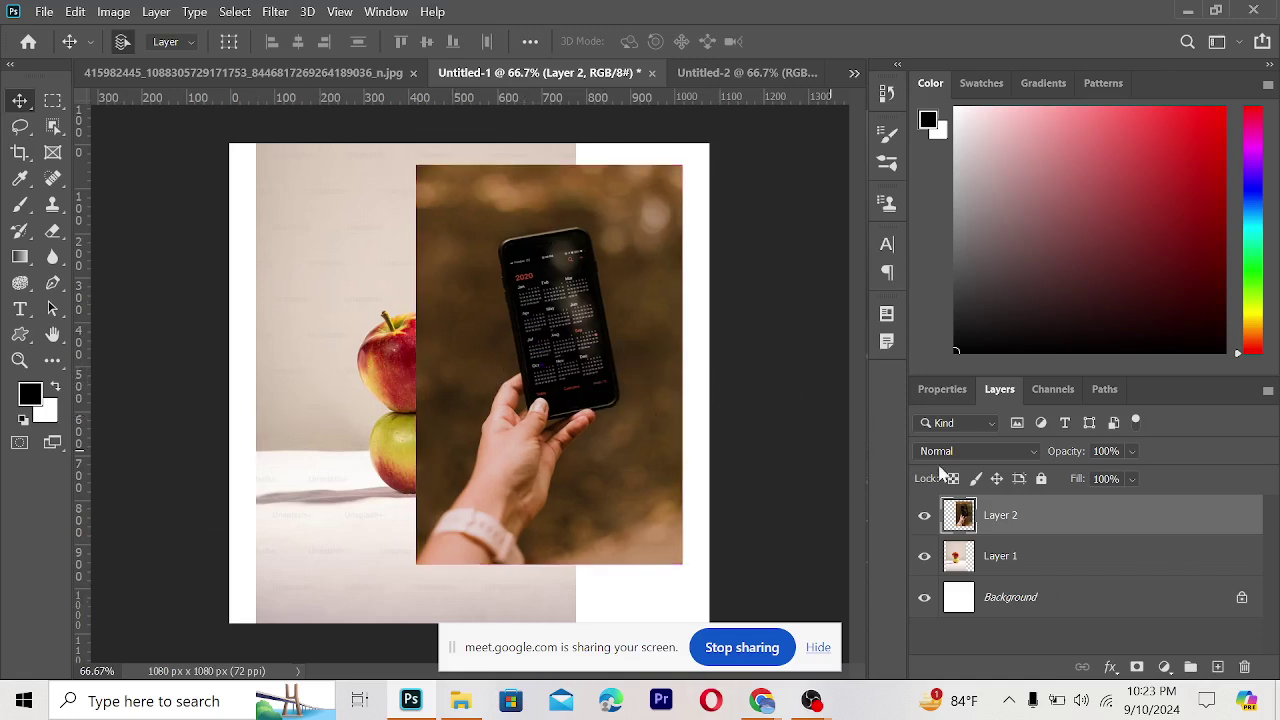
- With the phone photo's layer selected, set the Brush tool's opacity and flow to 100%
{"action": "left_click", "coordinate": [1030, 568]}
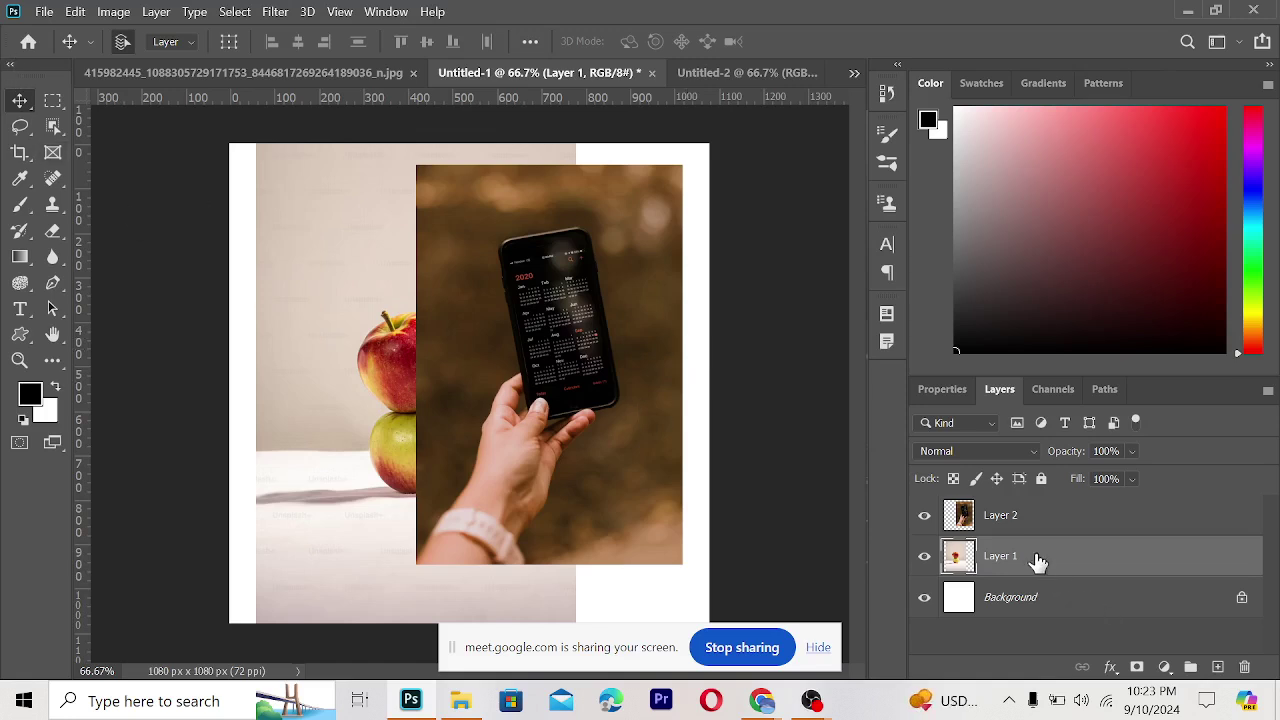
{"action": "left_click", "coordinate": [527, 418]}
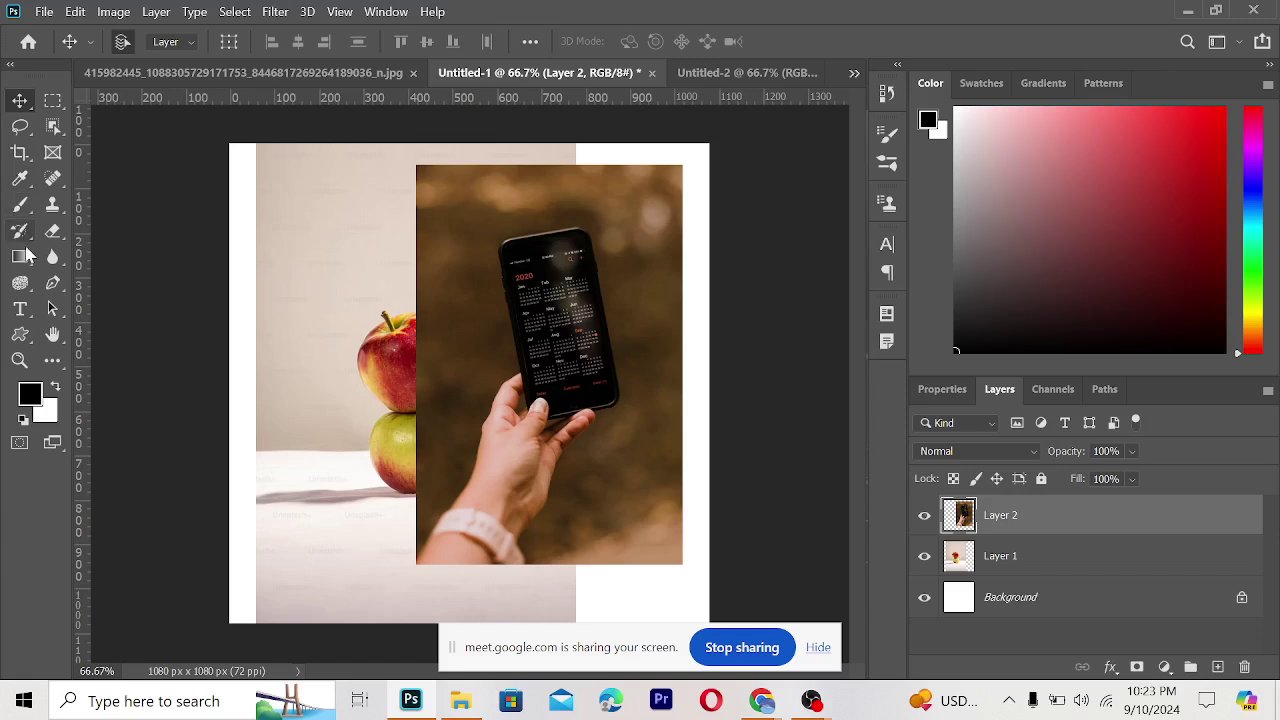
{"action": "left_click", "coordinate": [19, 204]}
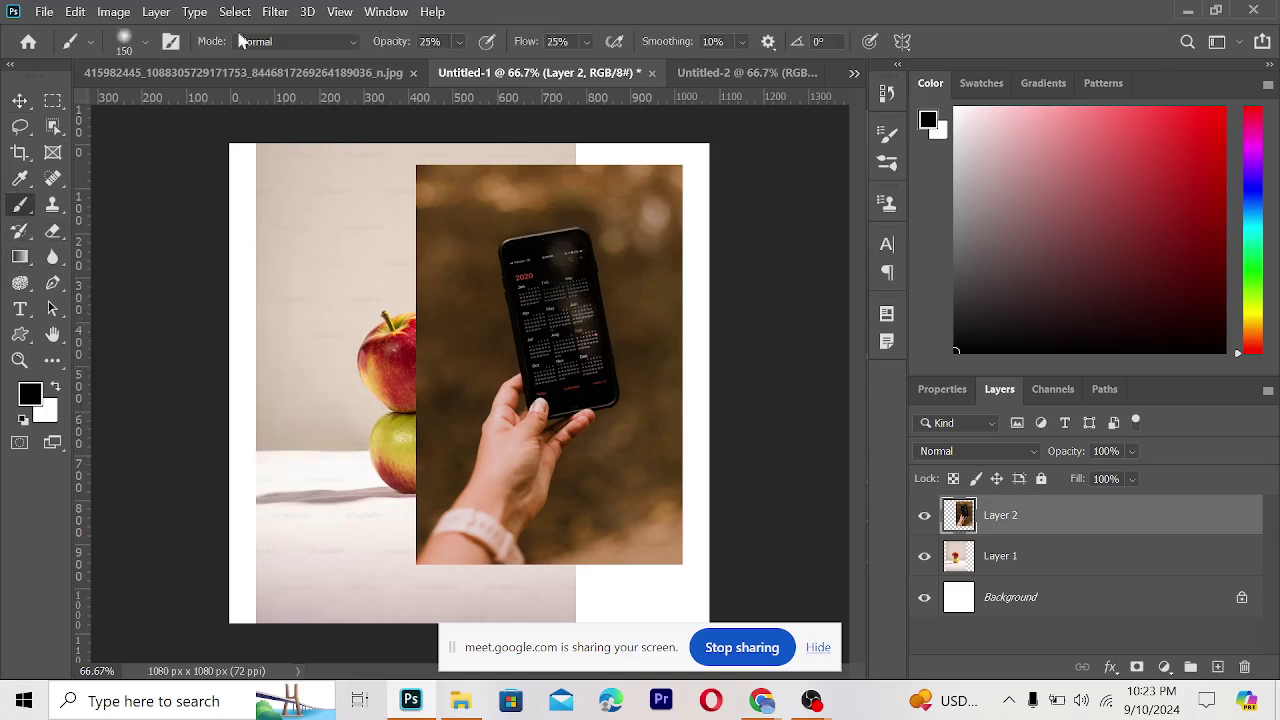
{"action": "left_click", "coordinate": [459, 48]}
{"action": "left_click_drag", "start_coordinate": [511, 58], "coordinate": [608, 80]}
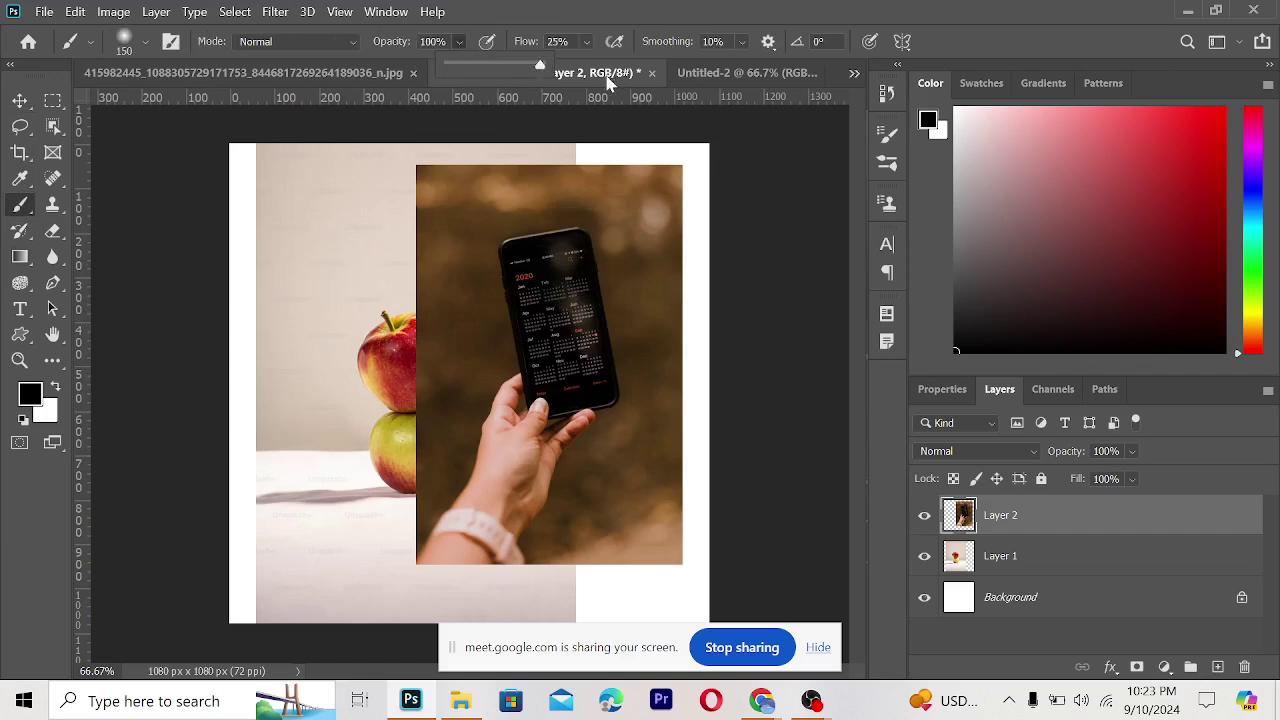
{"action": "left_click", "coordinate": [588, 43]}
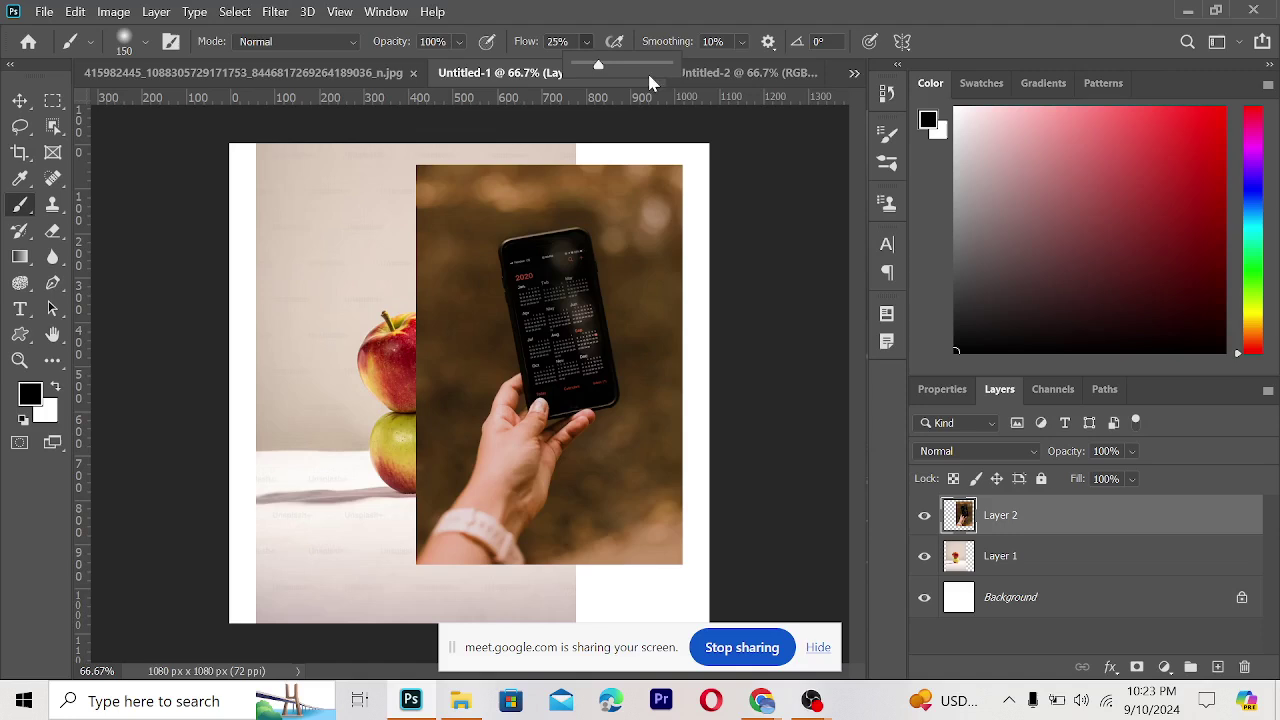
{"action": "left_click_drag", "start_coordinate": [600, 67], "coordinate": [716, 82]}
- Set the foreground color to red, hex d10000
{"action": "left_click", "coordinate": [29, 394]}
{"action": "left_click", "coordinate": [787, 304]}
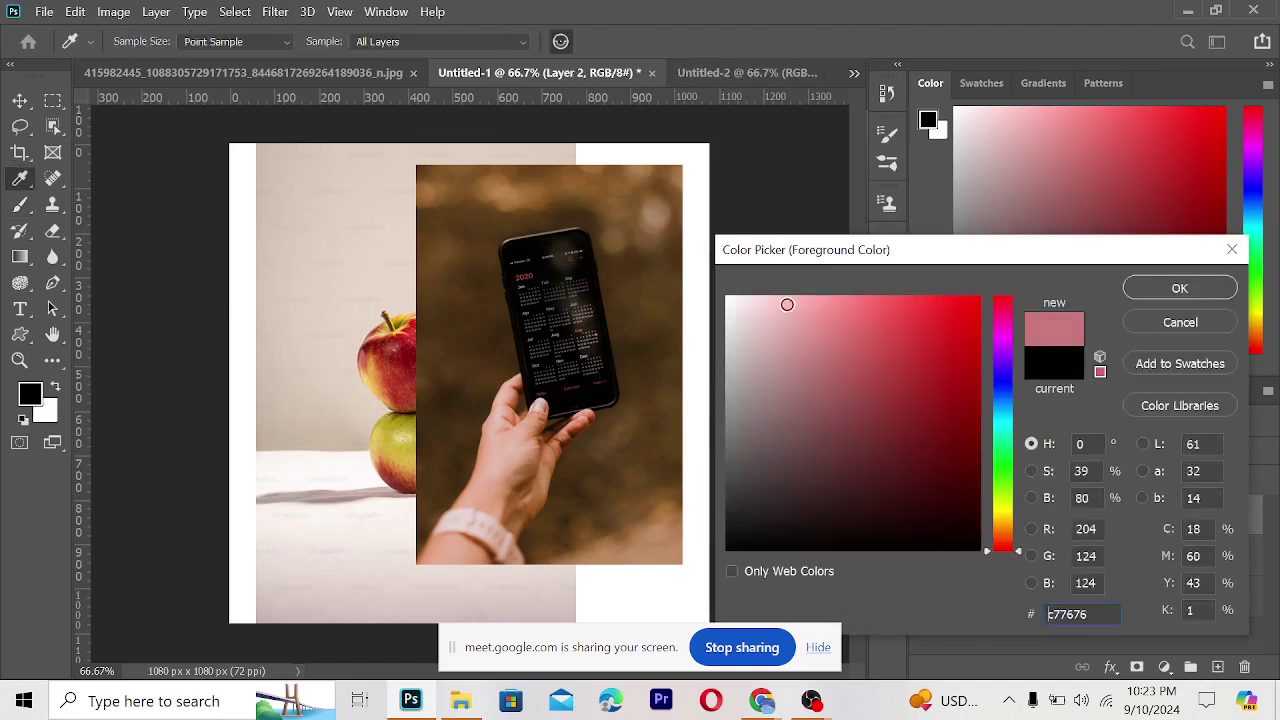
{"action": "type", "text": "cc0000"}
{"action": "key", "text": "Return"}
- Paint broad red strokes across the phone on Layer 2 and move that layer down and left
{"action": "mouse_move", "coordinate": [586, 294]}
{"action": "left_mouse_down"}
{"action": "mouse_move", "coordinate": [576, 378]}
{"action": "mouse_move", "coordinate": [562, 318]}
{"action": "mouse_move", "coordinate": [747, 163]}
{"action": "mouse_move", "coordinate": [514, 406]}
{"action": "left_mouse_up"}
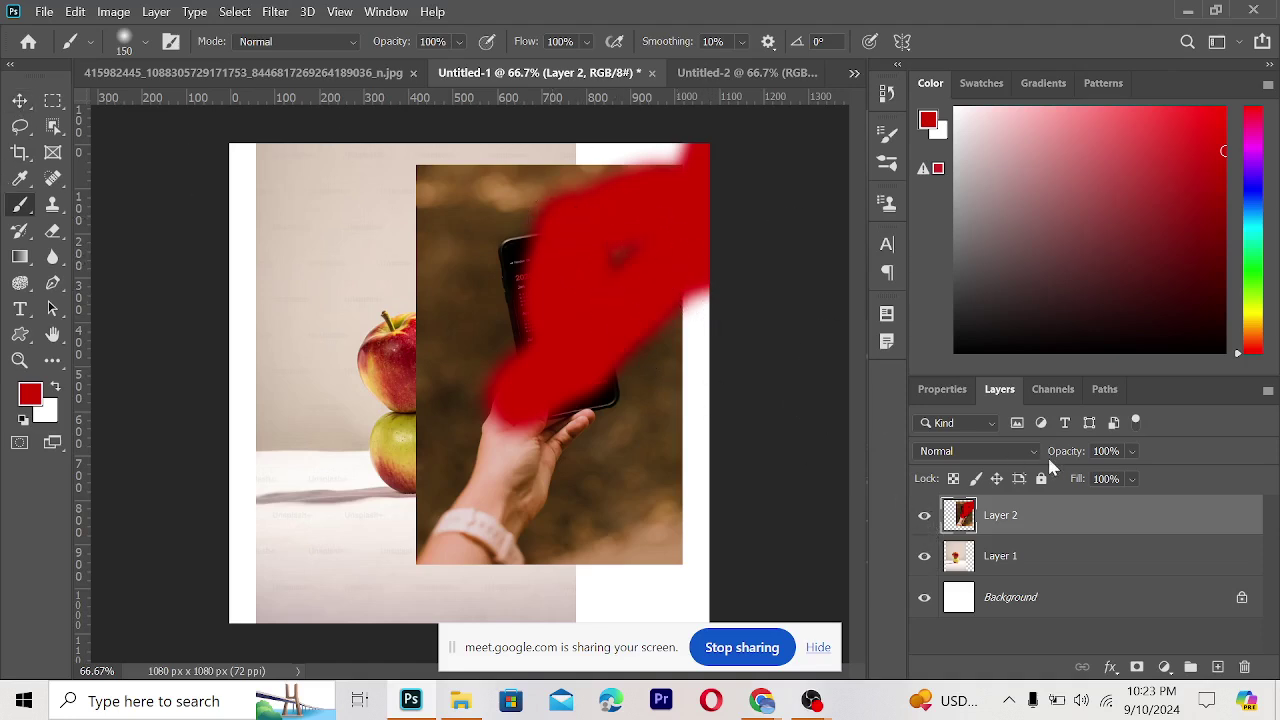
{"action": "left_click", "coordinate": [19, 99]}
{"action": "mouse_move", "coordinate": [500, 336]}
{"action": "left_mouse_down"}
{"action": "mouse_move", "coordinate": [390, 395]}
{"action": "mouse_move", "coordinate": [377, 357]}
{"action": "mouse_move", "coordinate": [574, 369]}
{"action": "mouse_move", "coordinate": [377, 334]}
{"action": "mouse_move", "coordinate": [343, 372]}
{"action": "mouse_move", "coordinate": [443, 383]}
{"action": "left_mouse_up"}
- Undo the move of Layer 2 and all the red brush strokes on it
{"action": "key", "text": "ctrl+z"}
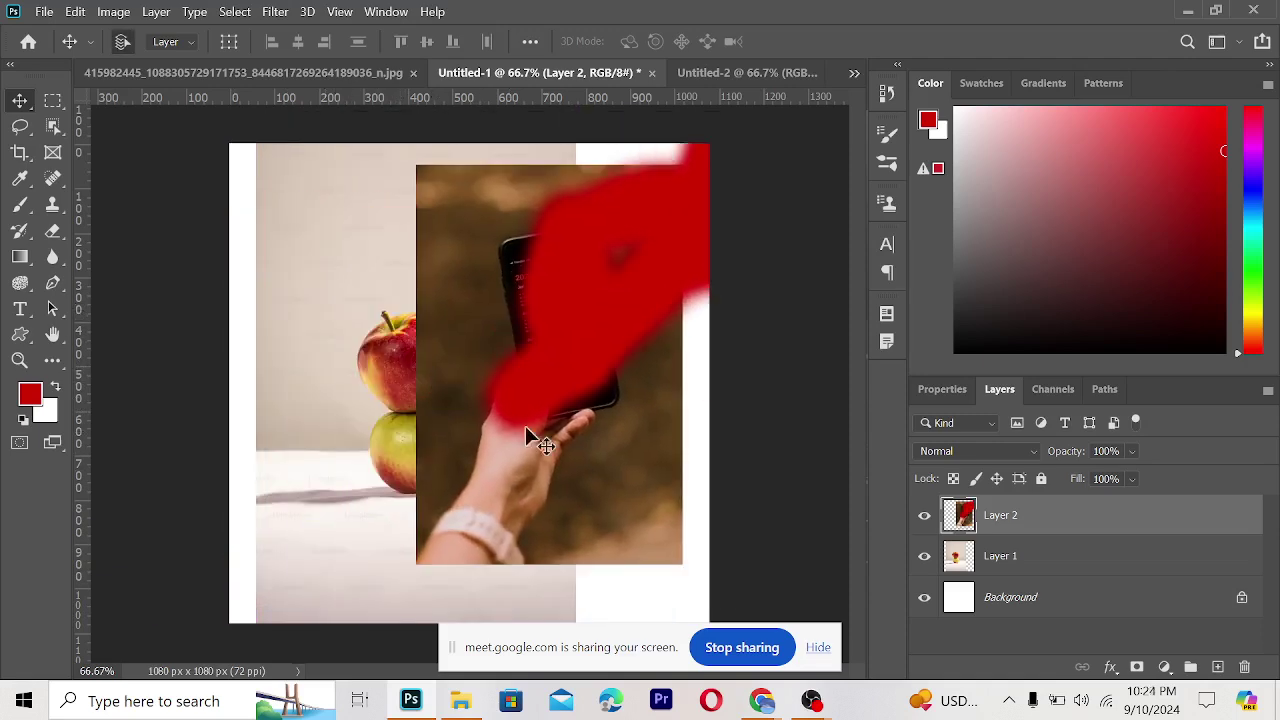
{"action": "key", "text": "ctrl+z"}
{"action": "key", "text": "ctrl+z"}
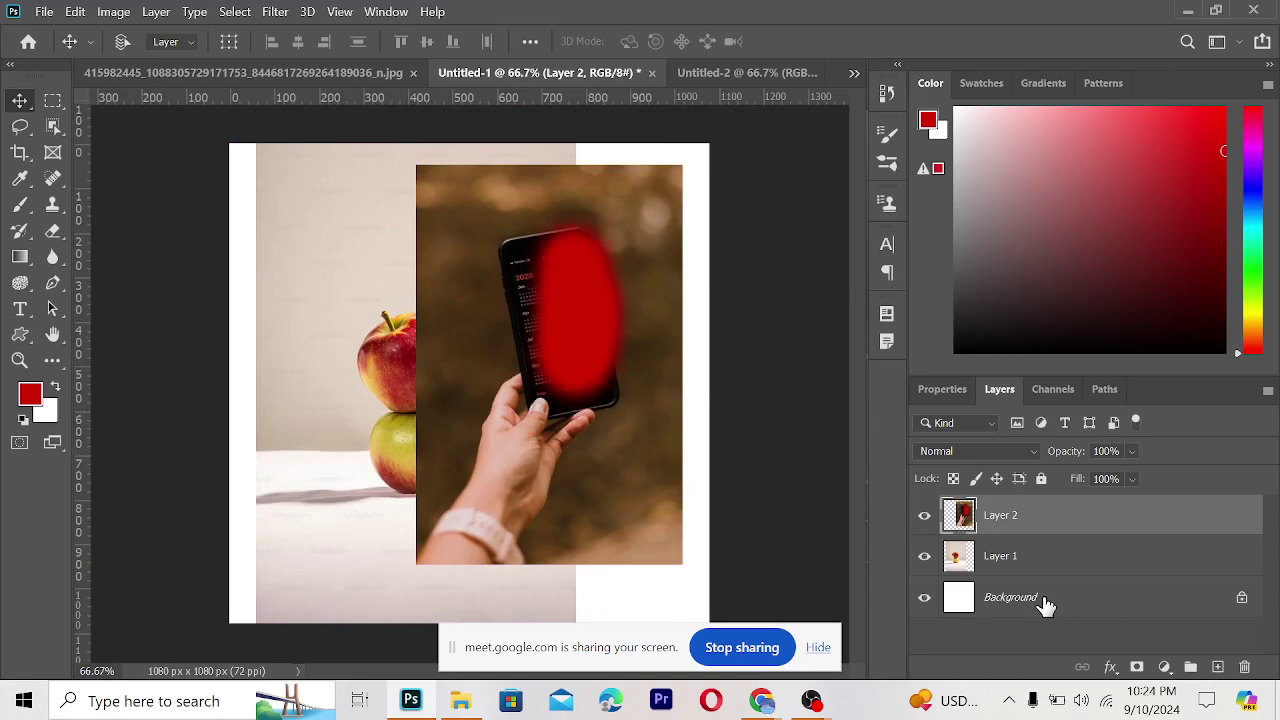
{"action": "key", "text": "ctrl+z"}
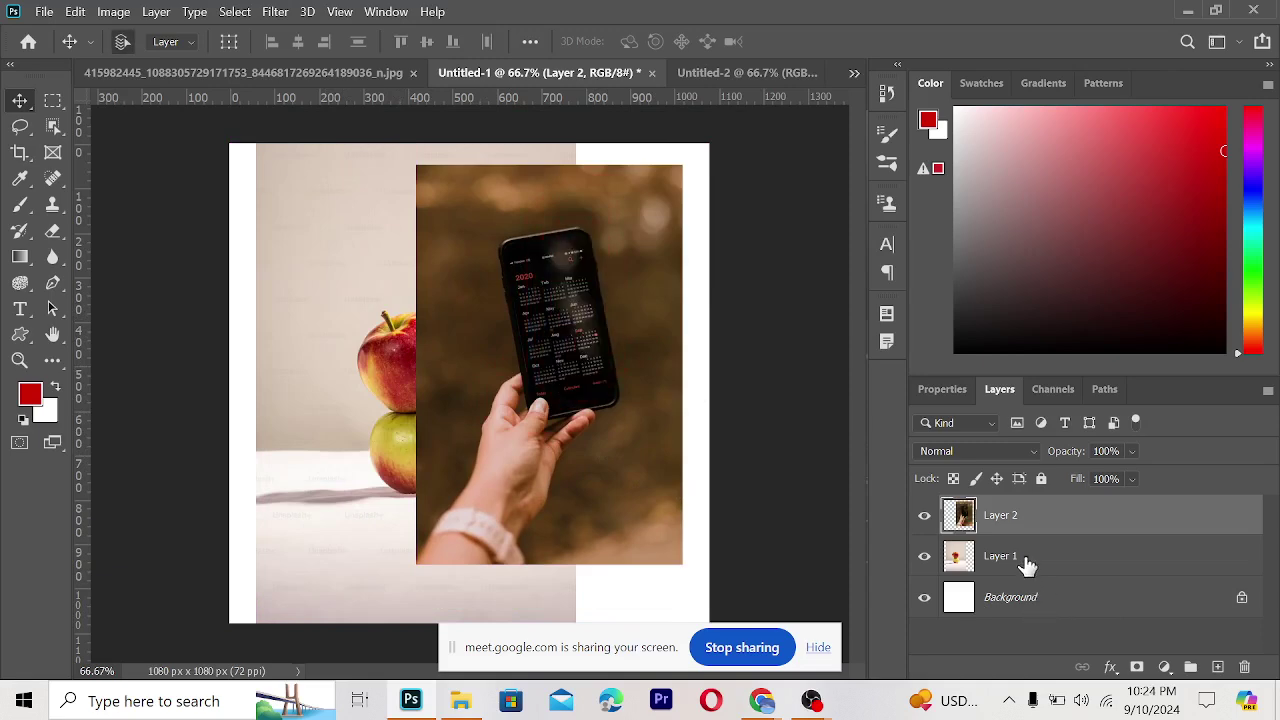
- Add a new empty layer above the phone photo's layer
{"action": "left_click", "coordinate": [1218, 667]}
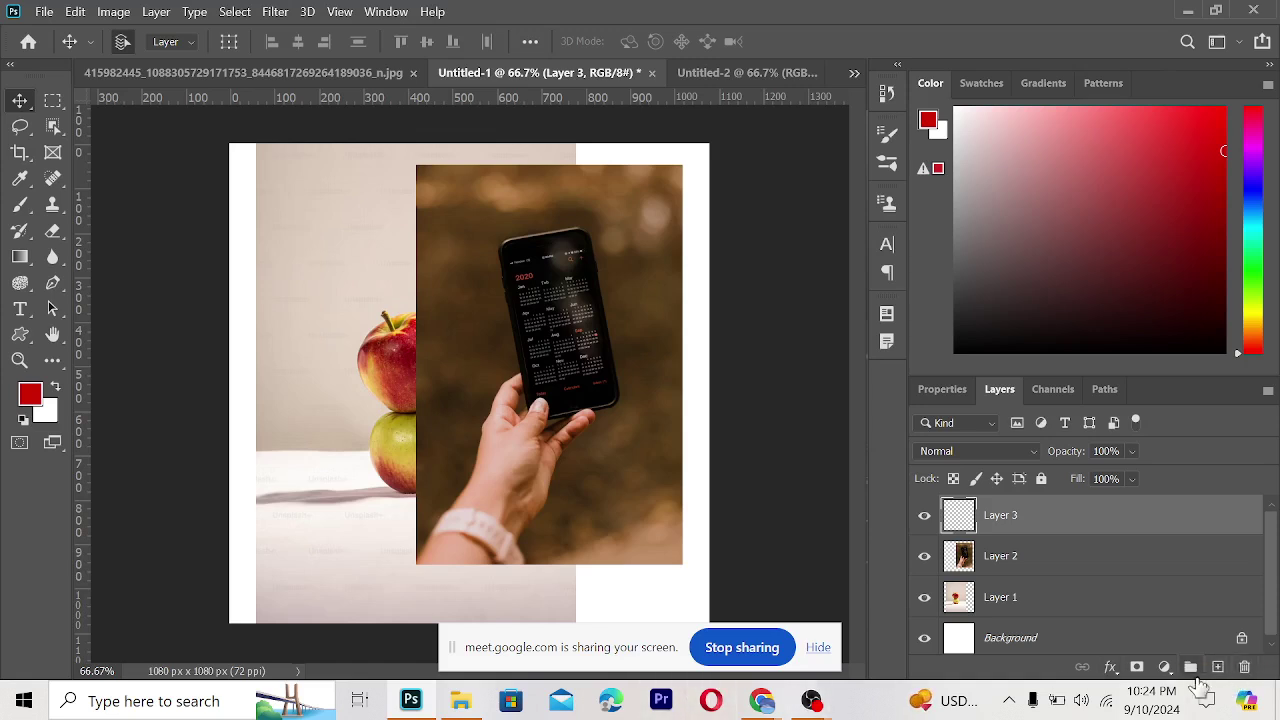
- Switch to the Google Meet call, check its participant list and return to Photoshop
{"action": "mouse_move", "coordinate": [762, 700]}
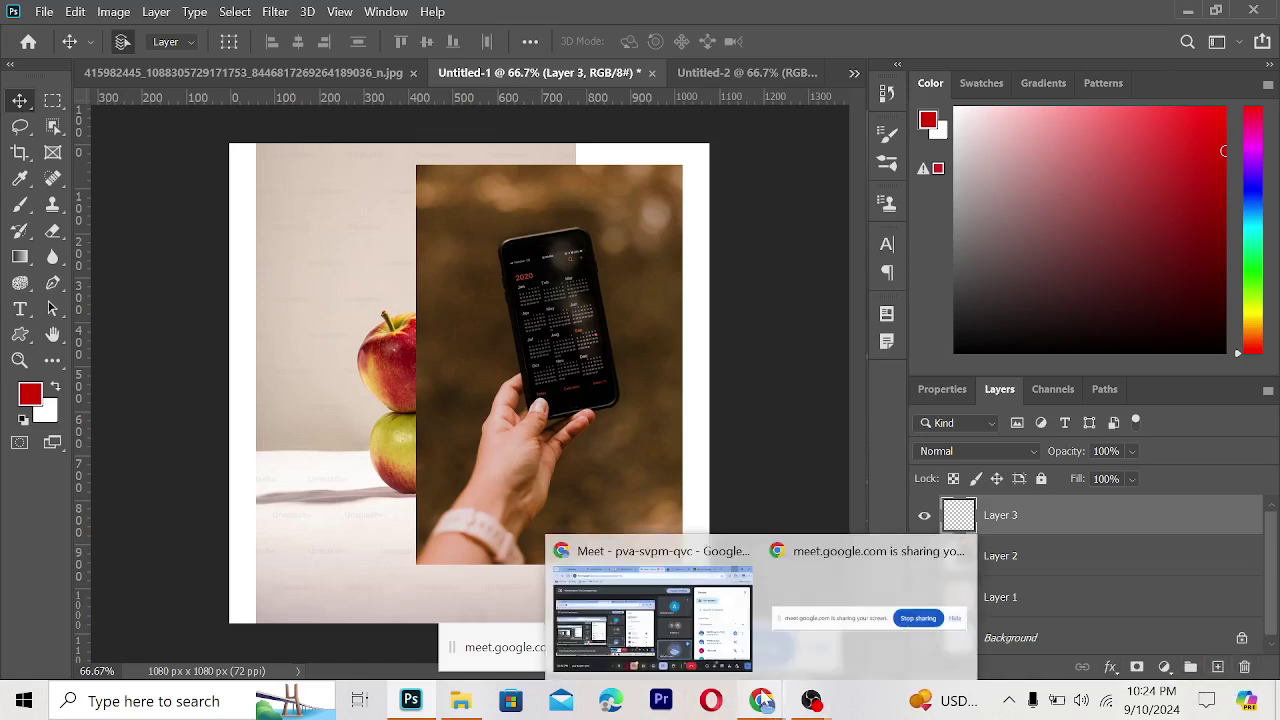
{"action": "left_click", "coordinate": [685, 640]}
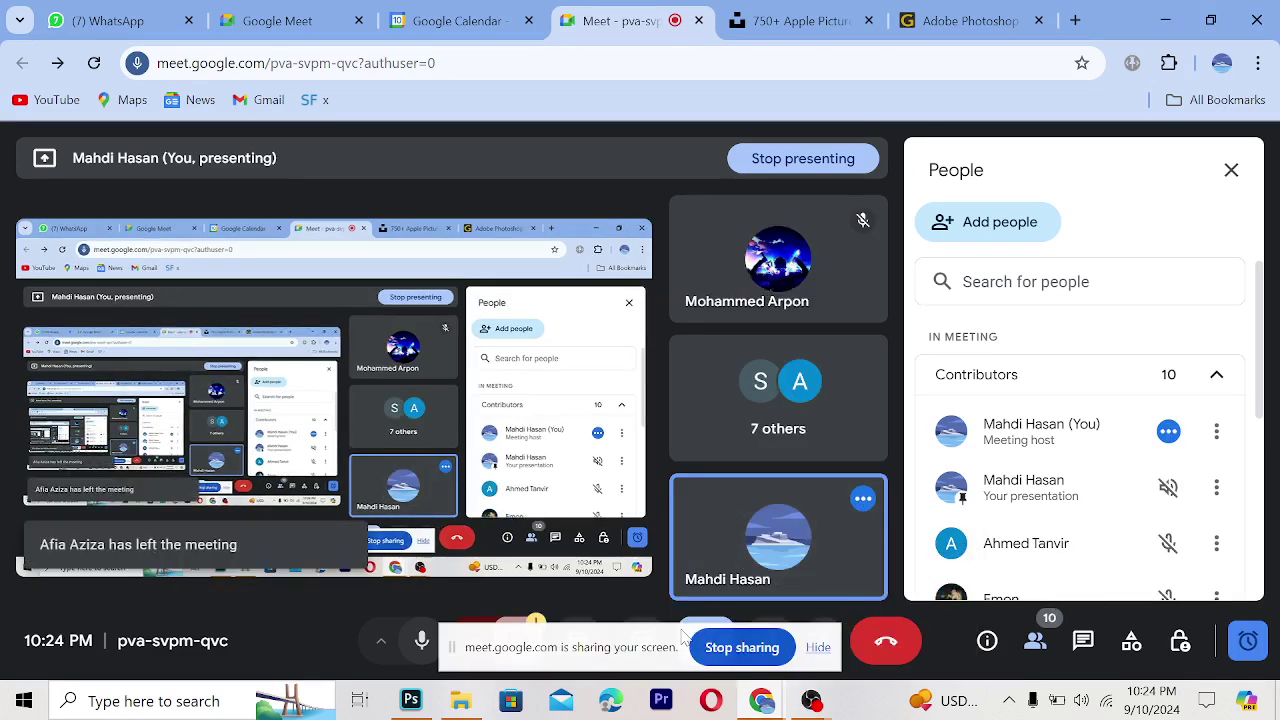
{"action": "scroll", "coordinate": [1062, 520], "scroll_direction": "down", "scroll_amount": 2}
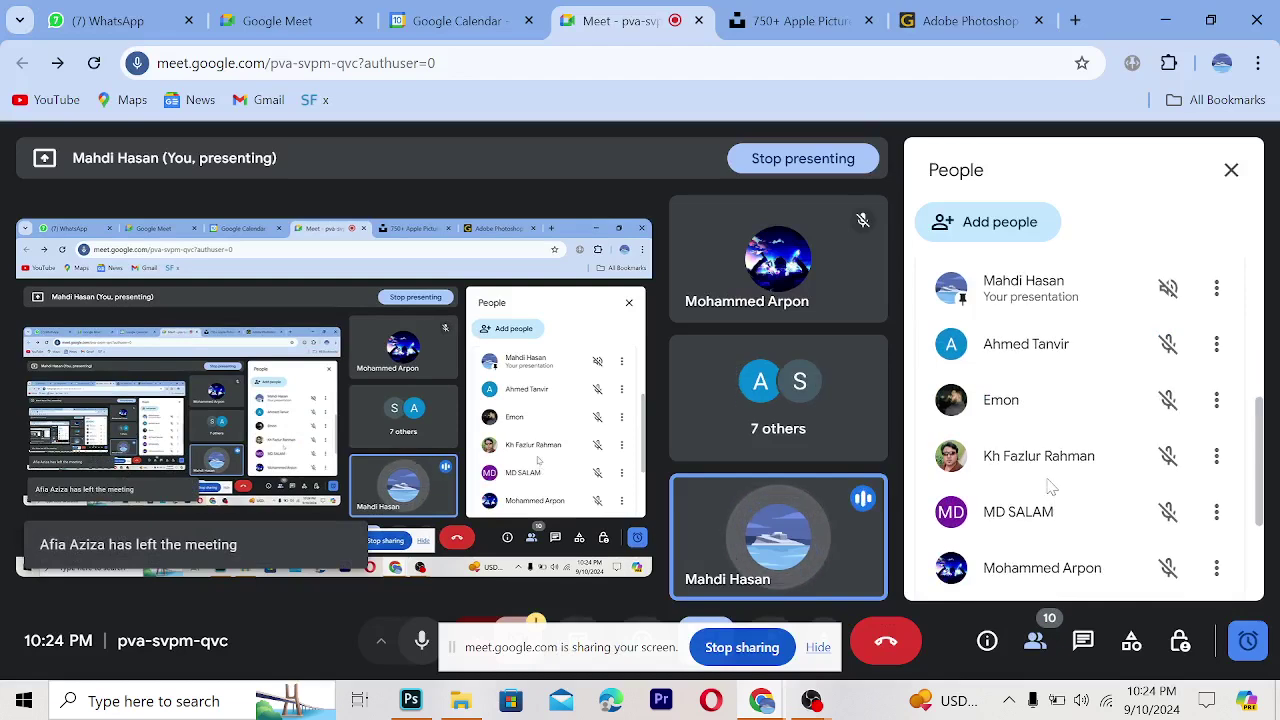
{"action": "scroll", "coordinate": [1049, 487], "scroll_direction": "down", "scroll_amount": 1}
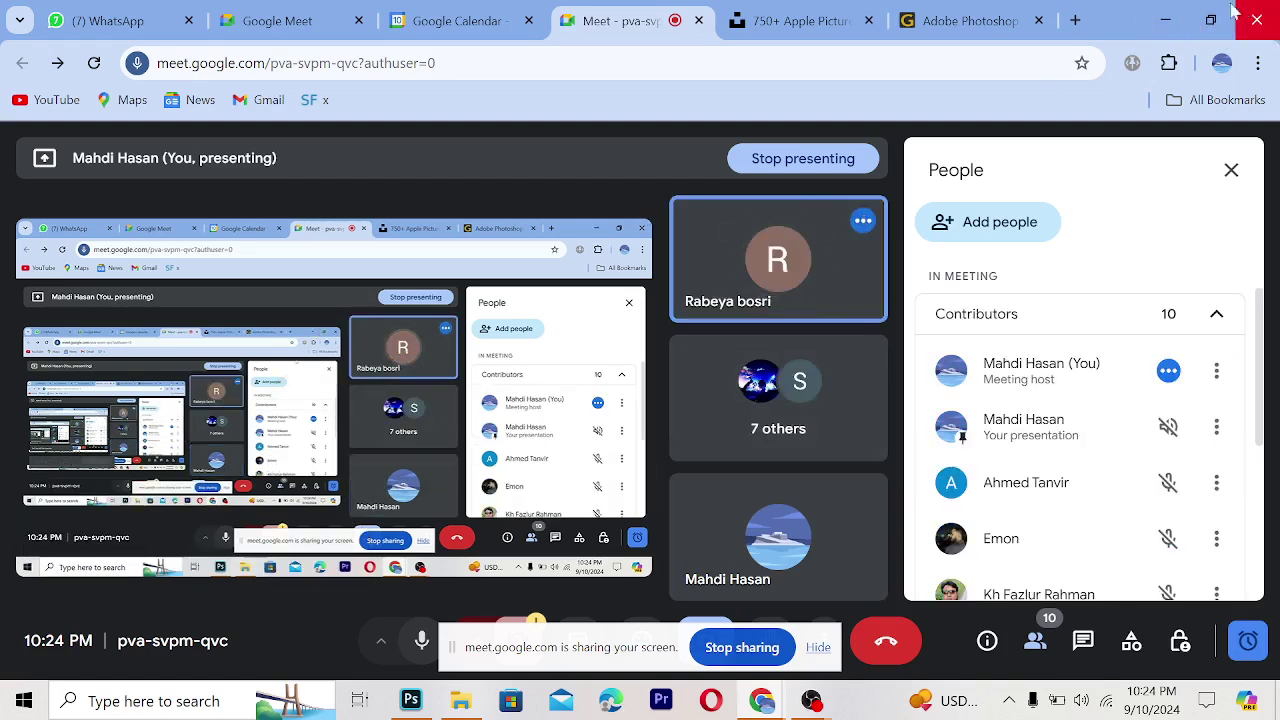
{"action": "left_click", "coordinate": [1165, 20]}
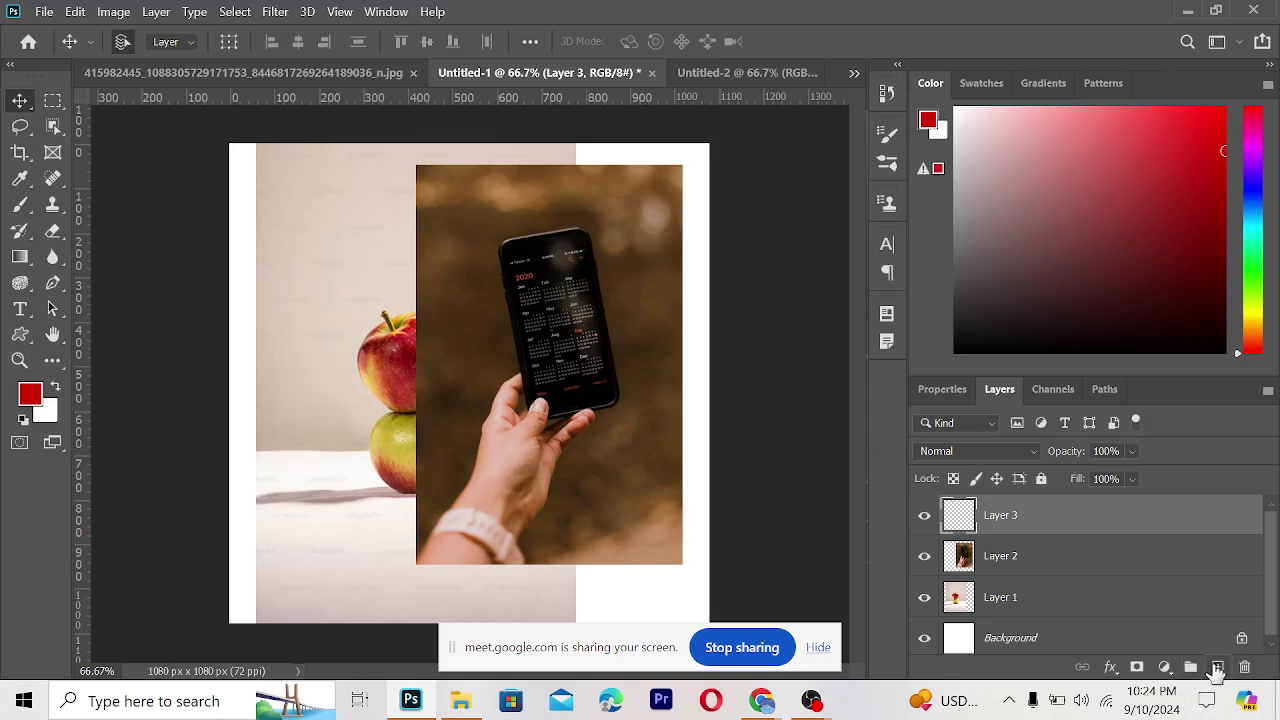
- Rename the new empty layer "Brush"
{"action": "double_click", "coordinate": [1010, 518]}
{"action": "left_click", "coordinate": [1084, 529]}
{"action": "double_click", "coordinate": [1003, 517]}
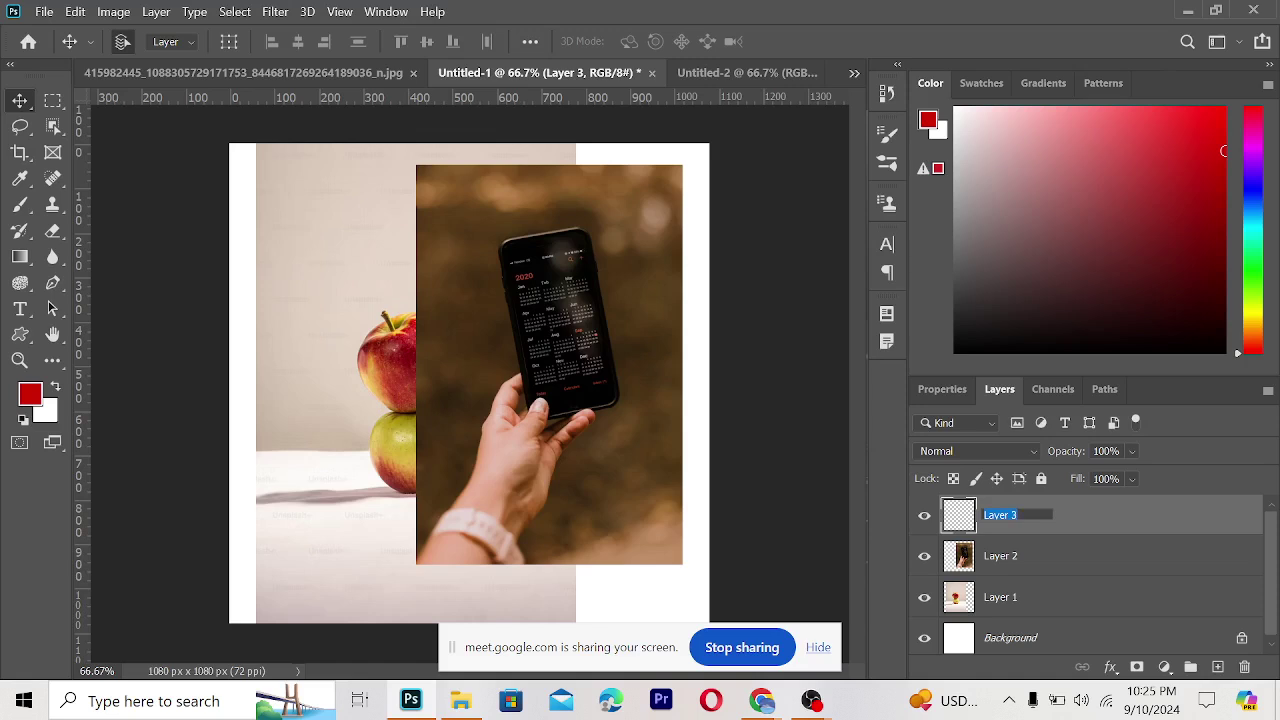
{"action": "type", "text": "Brush"}
{"action": "key", "text": "Return"}
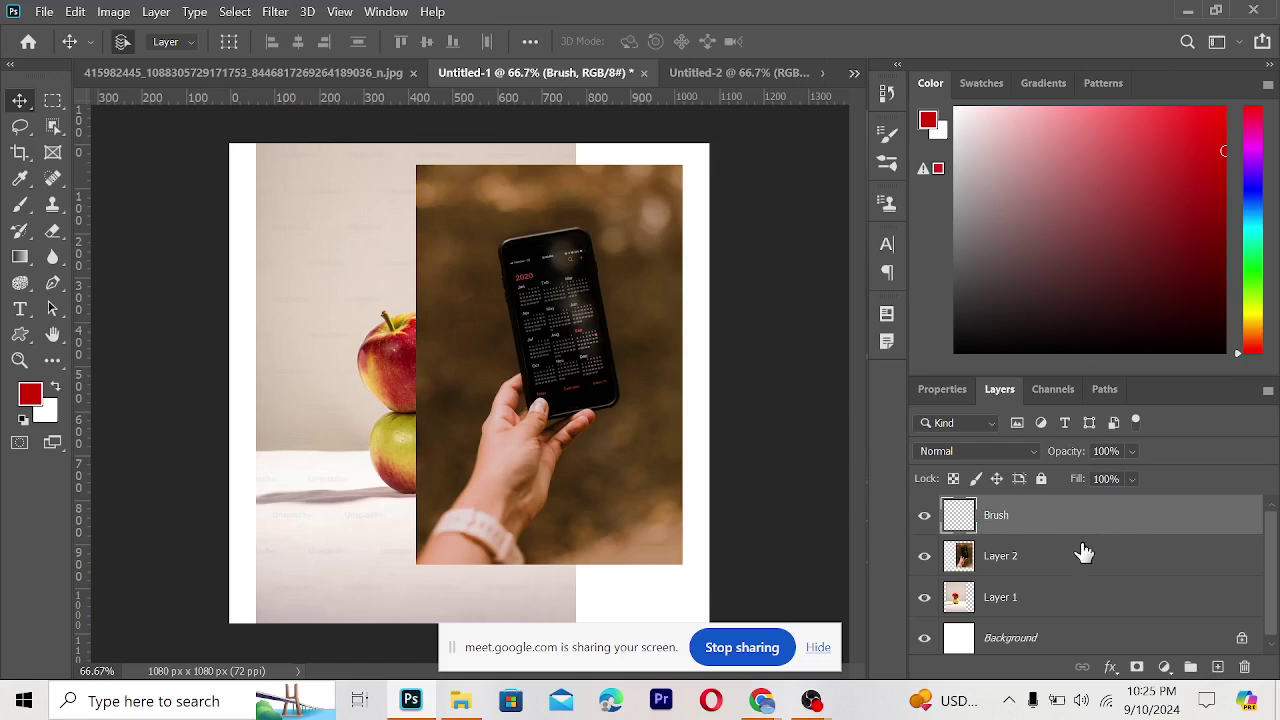
- Rename the phone photo's layer "Phone" and the apple photo's layer "apple"
{"action": "double_click", "coordinate": [1003, 556]}
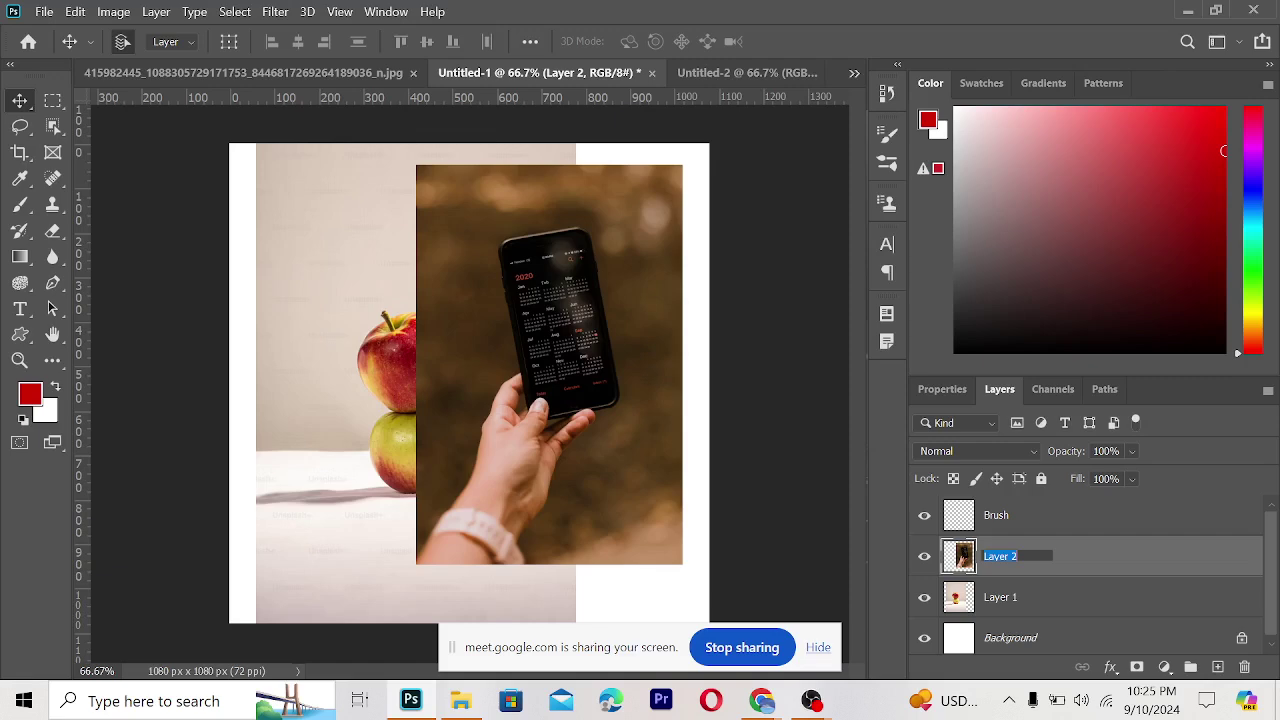
{"action": "type", "text": "Phone"}
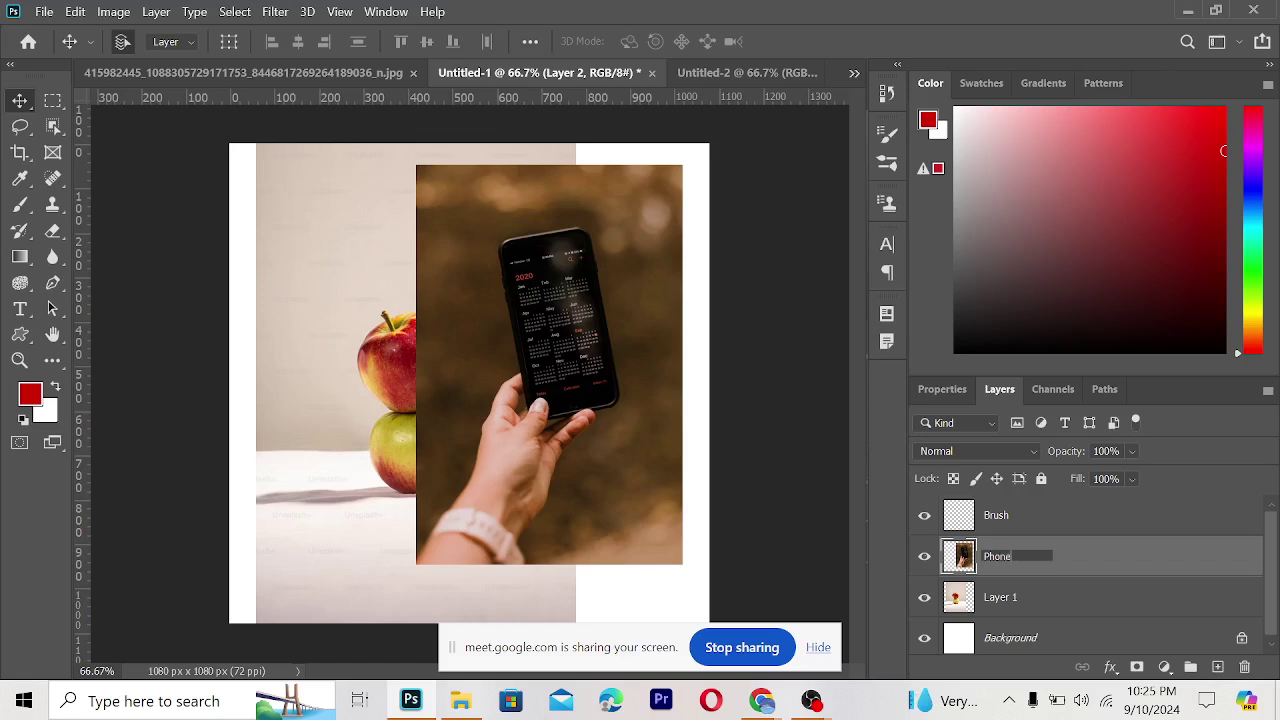
{"action": "key", "text": "Return"}
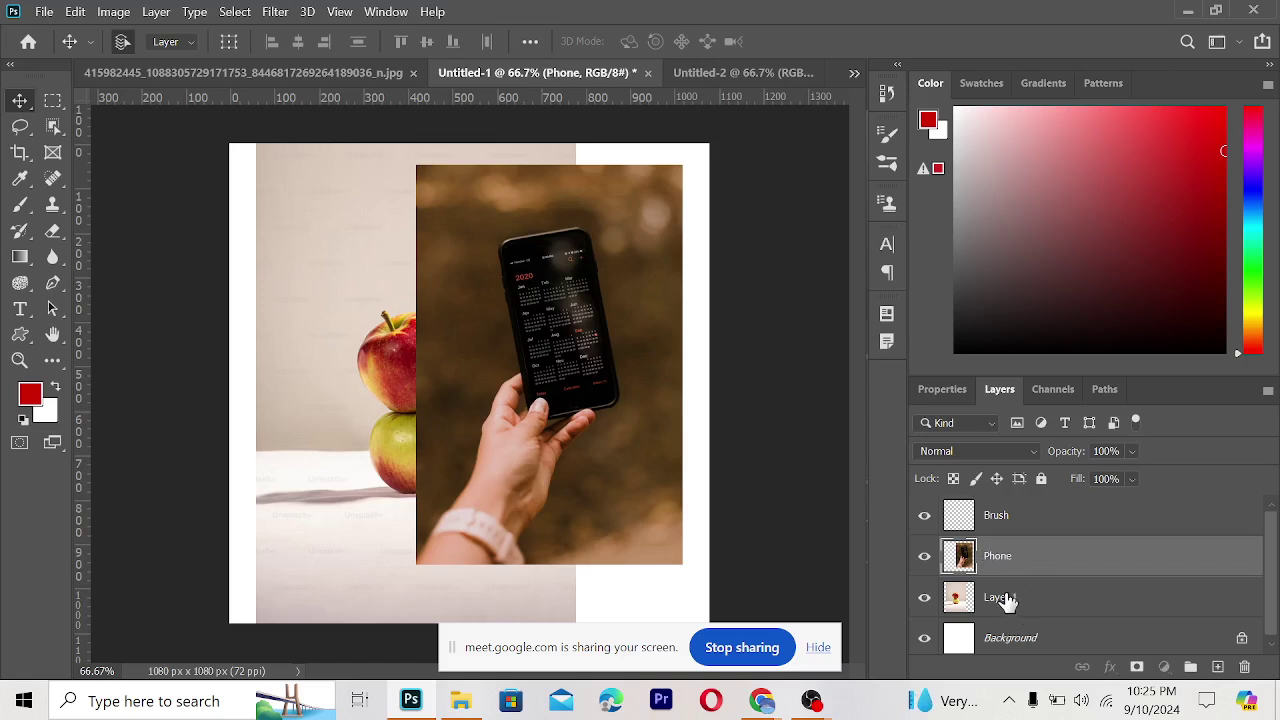
{"action": "double_click", "coordinate": [1000, 597]}
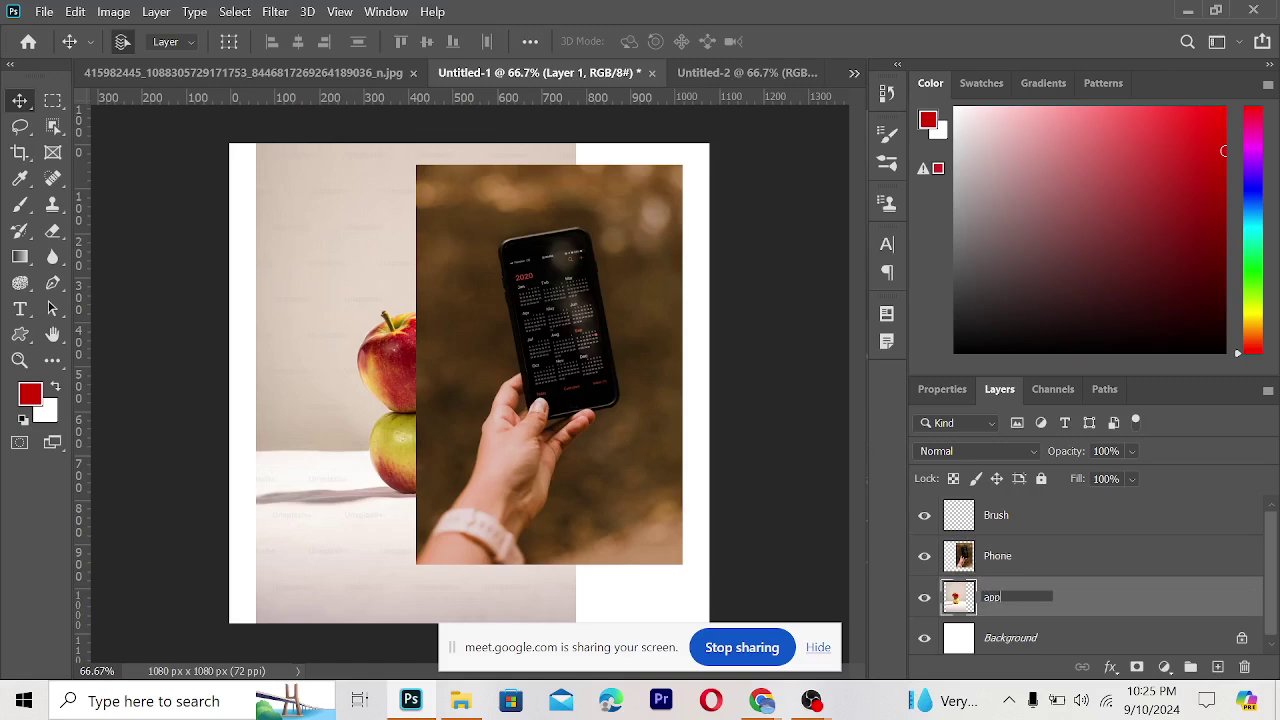
{"action": "key", "text": "Return"}
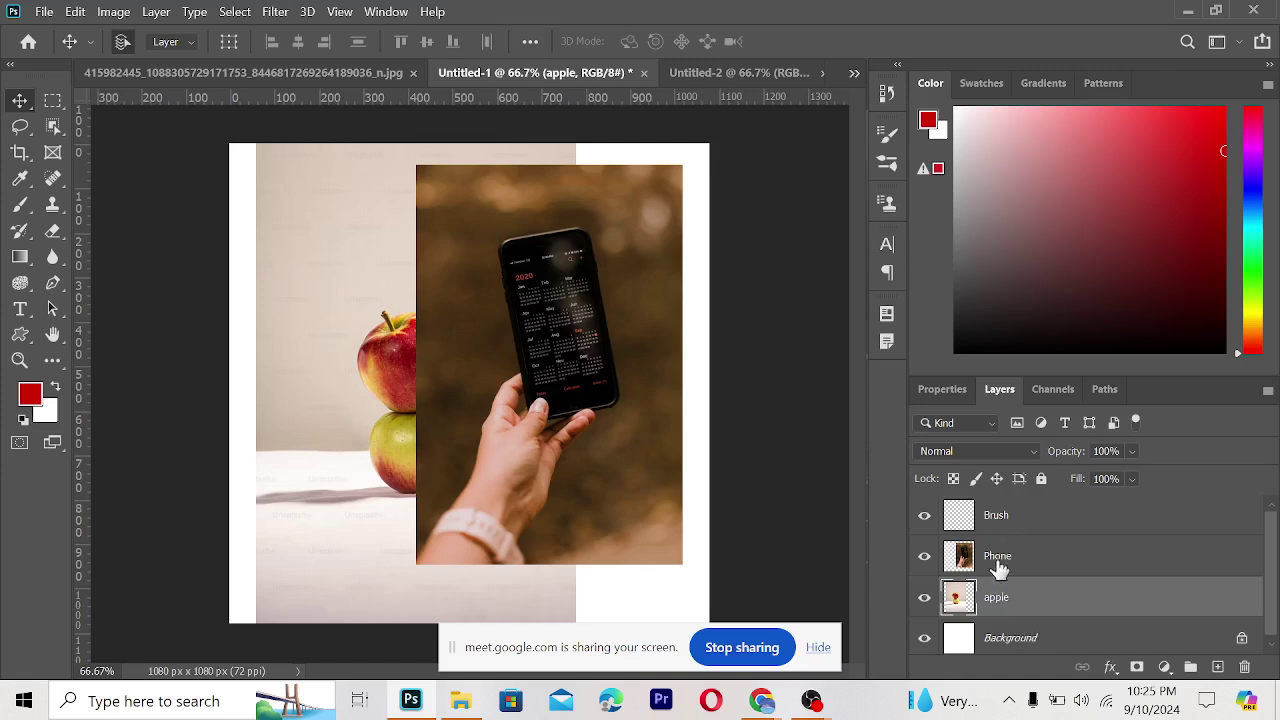
- Select the Brush layer and paint a large red patch on it with the Brush tool, over the phone and the apple's edge
{"action": "double_click", "coordinate": [996, 516]}
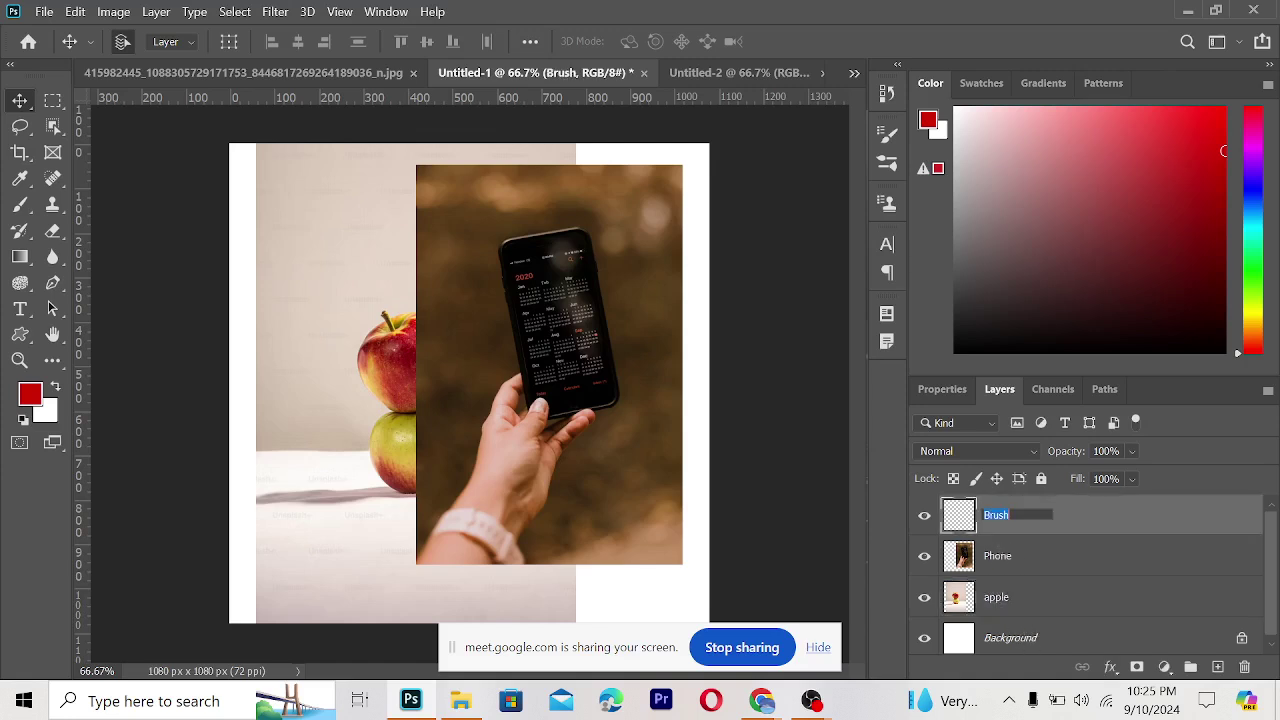
{"action": "left_click", "coordinate": [1080, 522]}
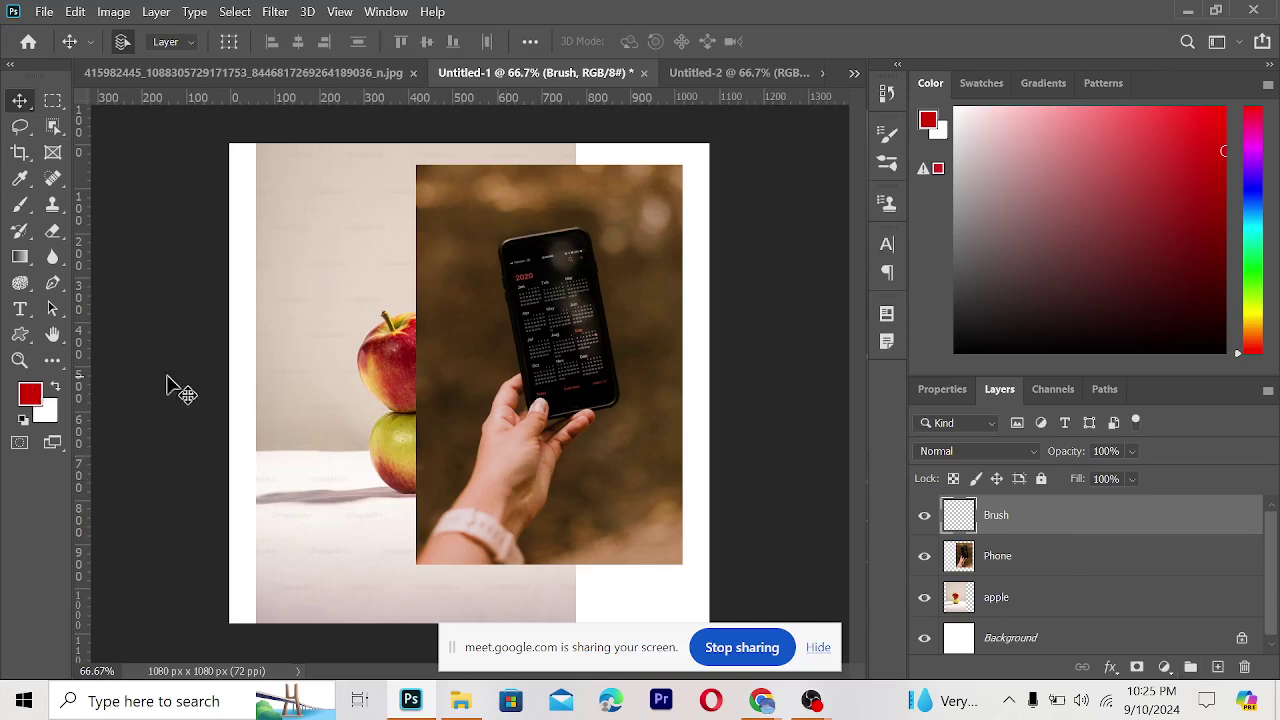
{"action": "left_click", "coordinate": [36, 394]}
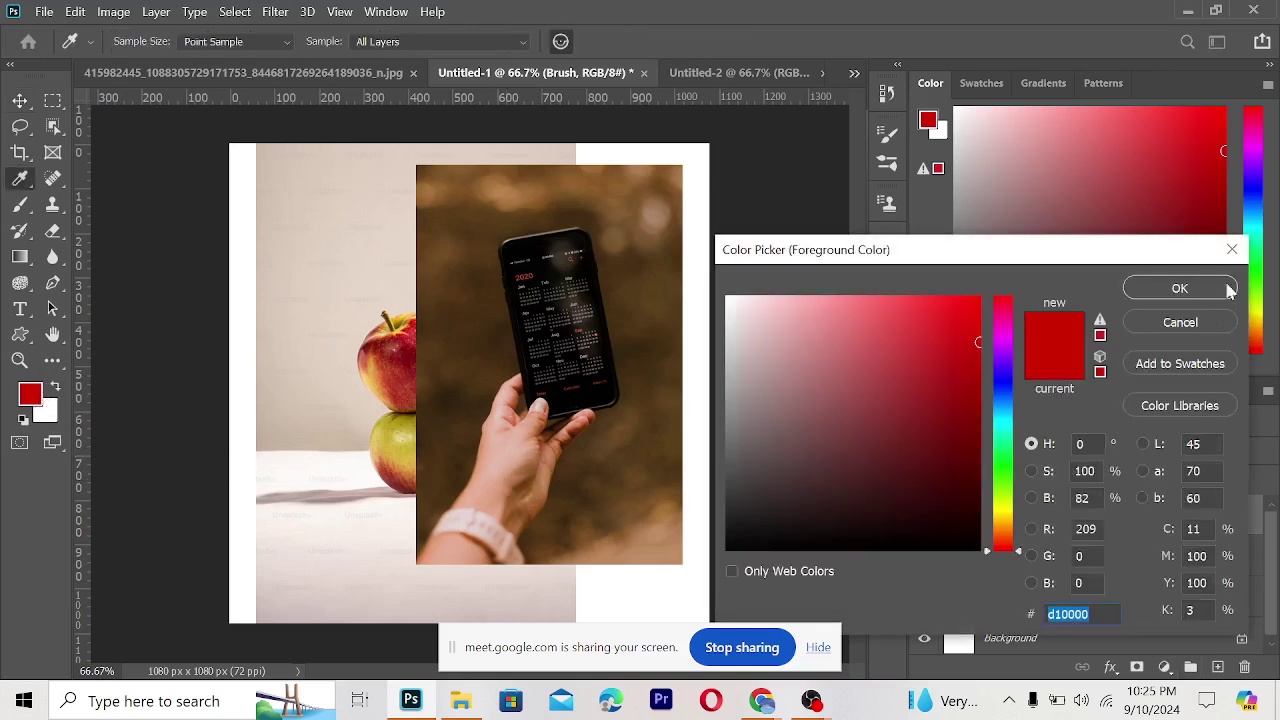
{"action": "left_click", "coordinate": [1232, 249]}
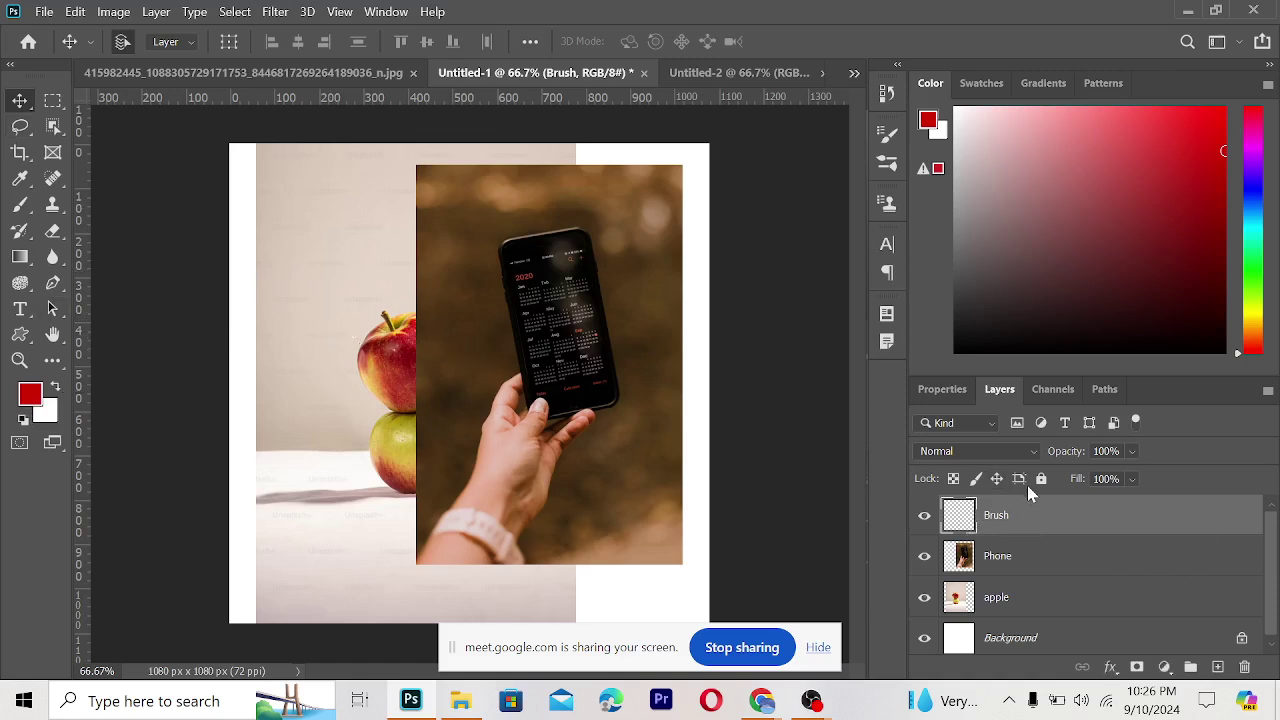
{"action": "key", "text": "b"}
{"action": "mouse_move", "coordinate": [495, 281]}
{"action": "left_mouse_down"}
{"action": "mouse_move", "coordinate": [517, 286]}
{"action": "mouse_move", "coordinate": [565, 355]}
{"action": "left_mouse_up"}
{"action": "left_click_drag", "start_coordinate": [418, 298], "coordinate": [510, 440]}
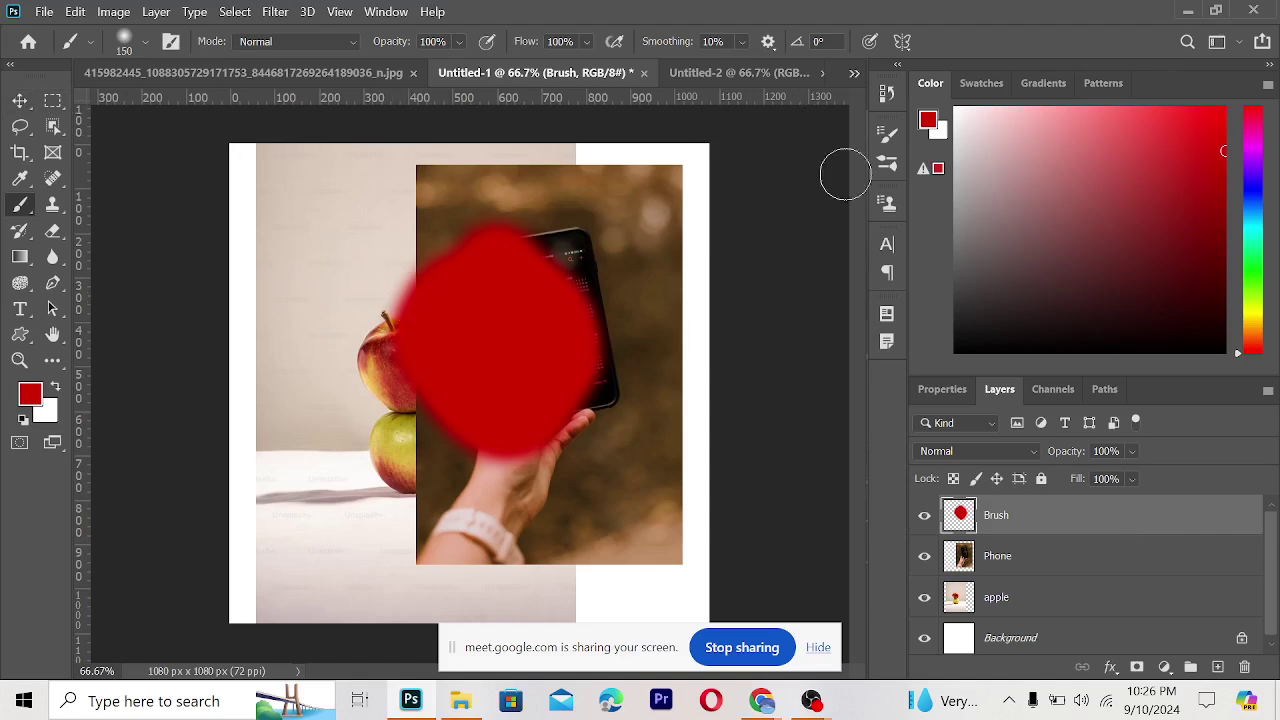
- Move the red patch slightly down and to the left, and try deleting the Brush layer before undoing that deletion
{"action": "key", "text": "v"}
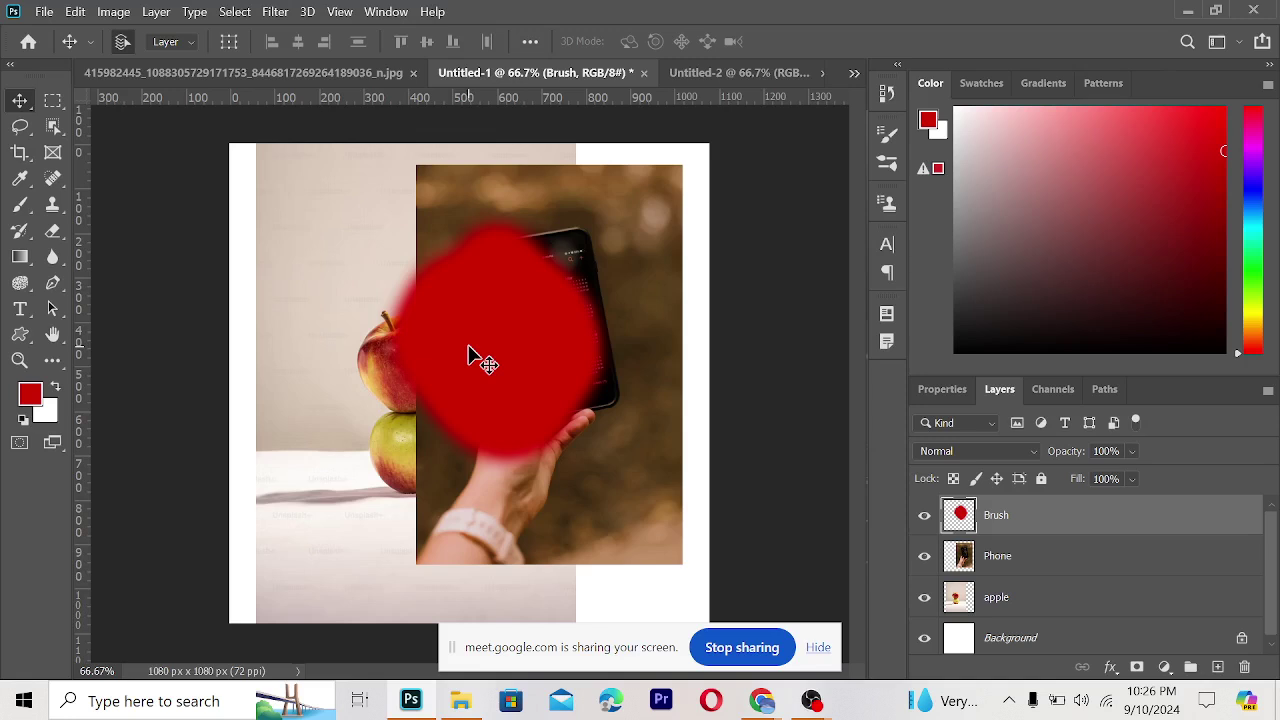
{"action": "mouse_move", "coordinate": [506, 356]}
{"action": "left_mouse_down"}
{"action": "mouse_move", "coordinate": [300, 343]}
{"action": "mouse_move", "coordinate": [513, 344]}
{"action": "mouse_move", "coordinate": [555, 300]}
{"action": "mouse_move", "coordinate": [534, 349]}
{"action": "mouse_move", "coordinate": [420, 340]}
{"action": "mouse_move", "coordinate": [484, 336]}
{"action": "mouse_move", "coordinate": [450, 330]}
{"action": "mouse_move", "coordinate": [457, 451]}
{"action": "mouse_move", "coordinate": [486, 380]}
{"action": "mouse_move", "coordinate": [527, 415]}
{"action": "mouse_move", "coordinate": [460, 415]}
{"action": "mouse_move", "coordinate": [495, 330]}
{"action": "mouse_move", "coordinate": [475, 390]}
{"action": "left_mouse_up"}
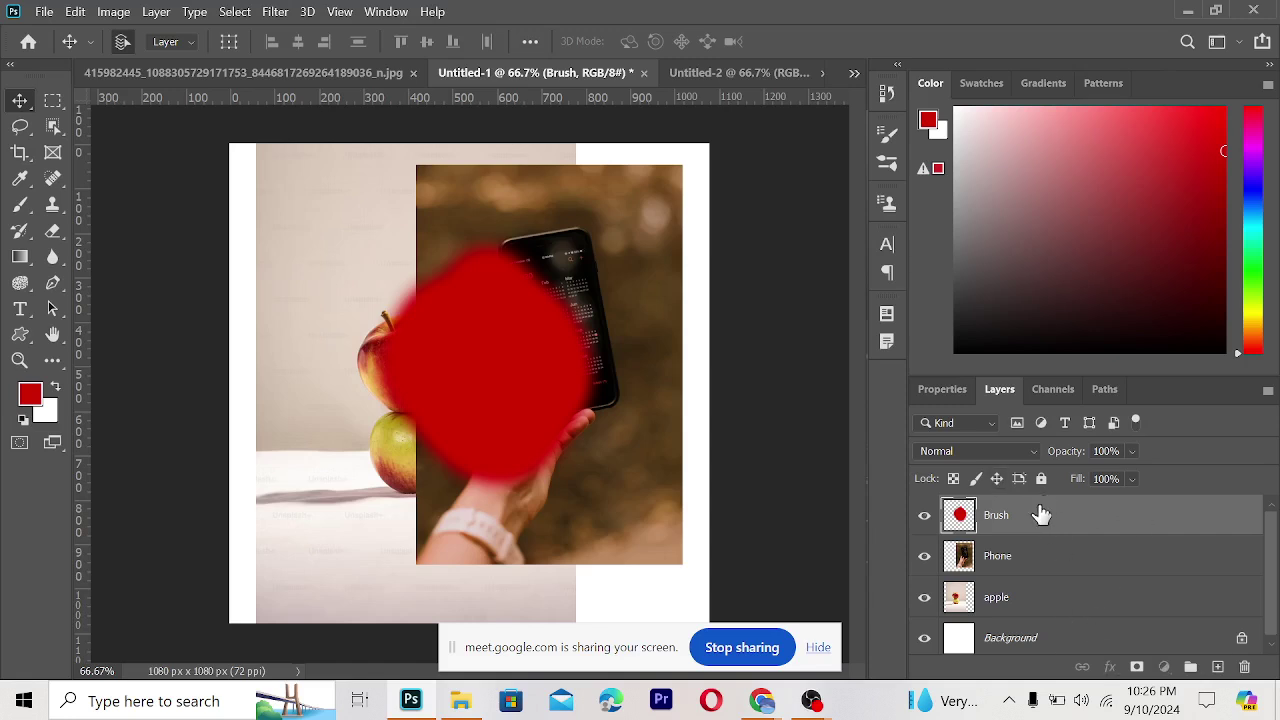
{"action": "key", "text": "Delete"}
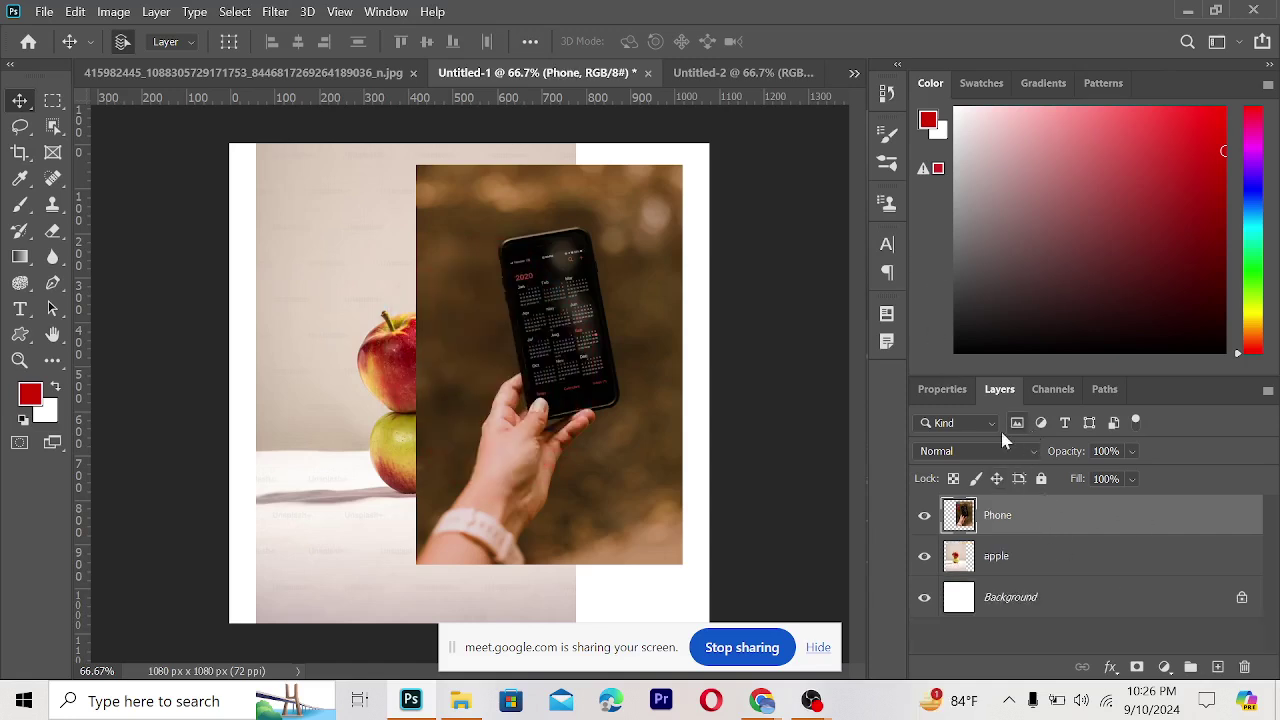
{"action": "key", "text": "ctrl+z"}
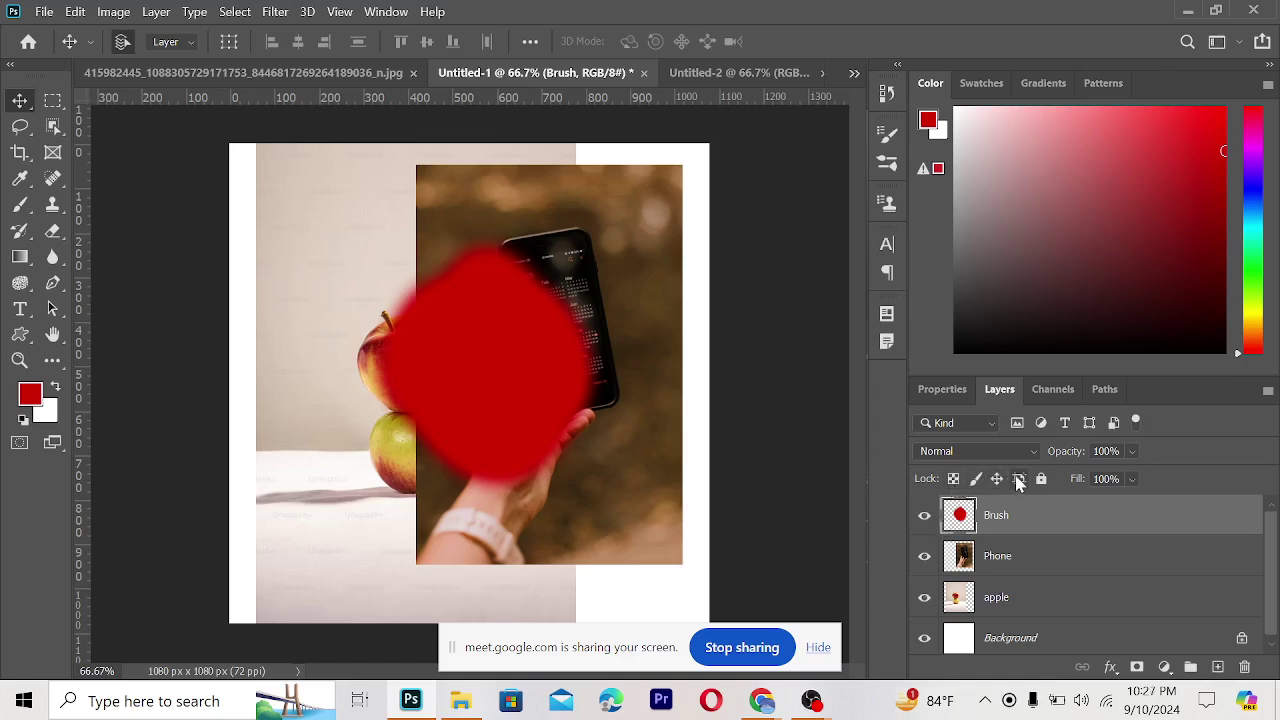
- Lock the Brush layer's transparent pixels and paint an oval in black (000000) inside the red patch
{"action": "left_click", "coordinate": [955, 479]}
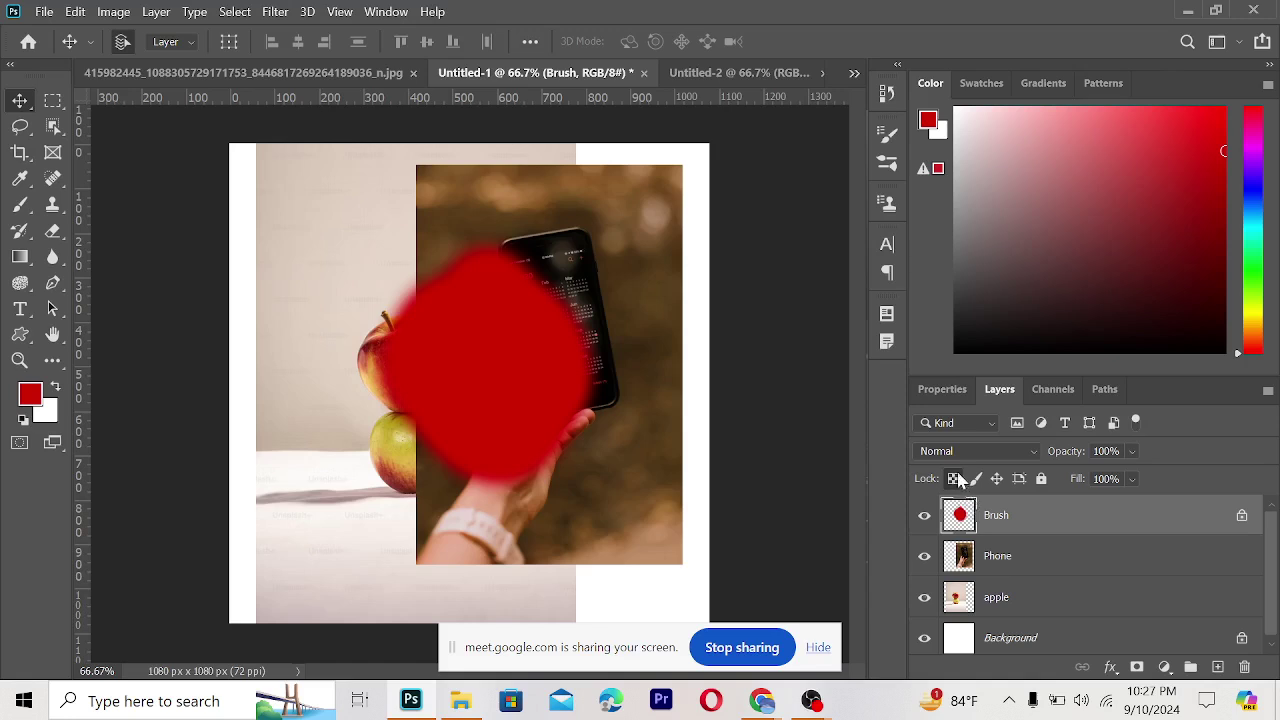
{"action": "left_click", "coordinate": [956, 482]}
{"action": "left_click", "coordinate": [20, 205]}
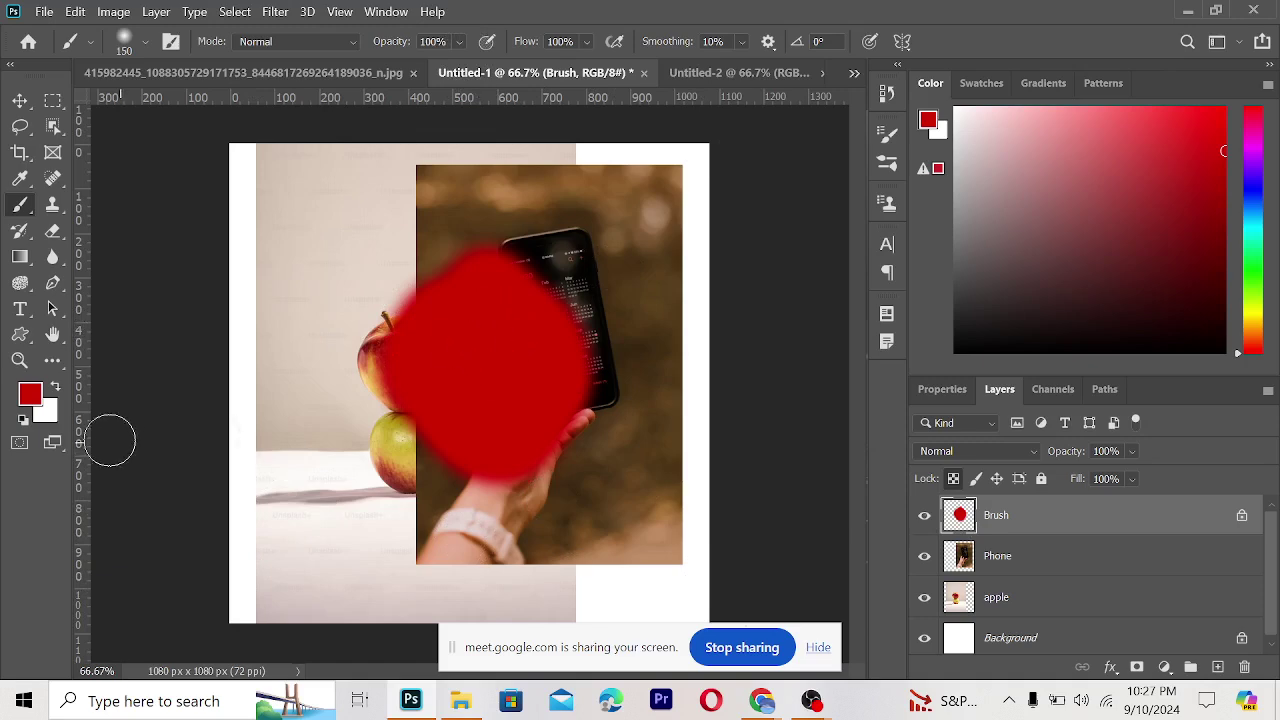
{"action": "left_click", "coordinate": [32, 398]}
{"action": "left_click_drag", "start_coordinate": [757, 451], "coordinate": [727, 549]}
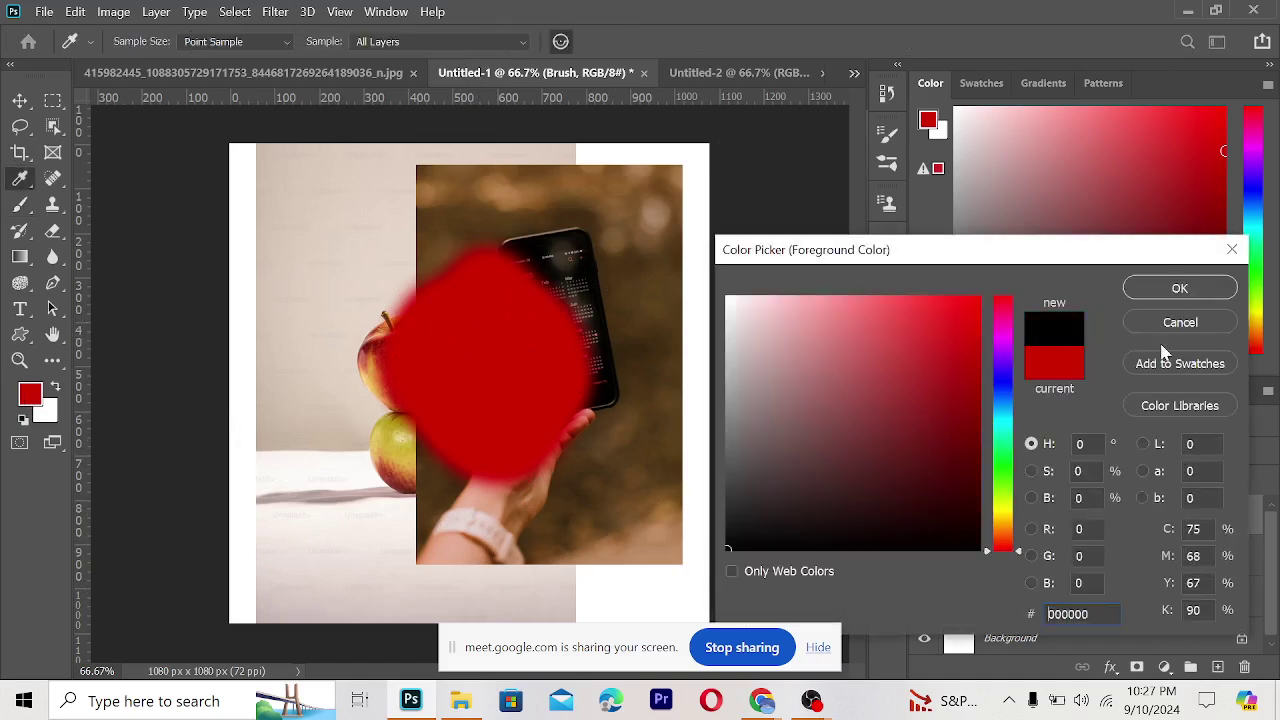
{"action": "left_click", "coordinate": [1157, 288]}
{"action": "mouse_move", "coordinate": [486, 346]}
{"action": "left_mouse_down"}
{"action": "mouse_move", "coordinate": [497, 315]}
{"action": "mouse_move", "coordinate": [488, 400]}
{"action": "left_mouse_up"}
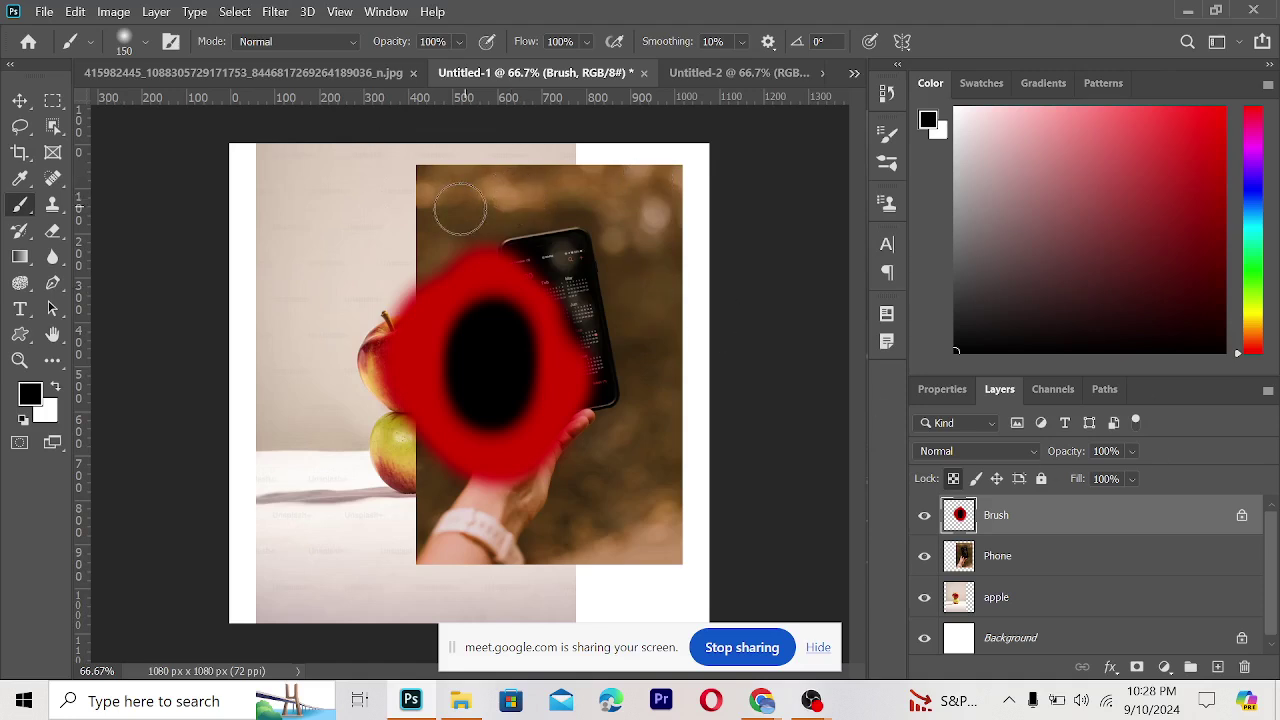
- Lock the Phone layer's transparent pixels and isolate it by hiding the Brush, apple and Background layers
{"action": "left_click", "coordinate": [1010, 560]}
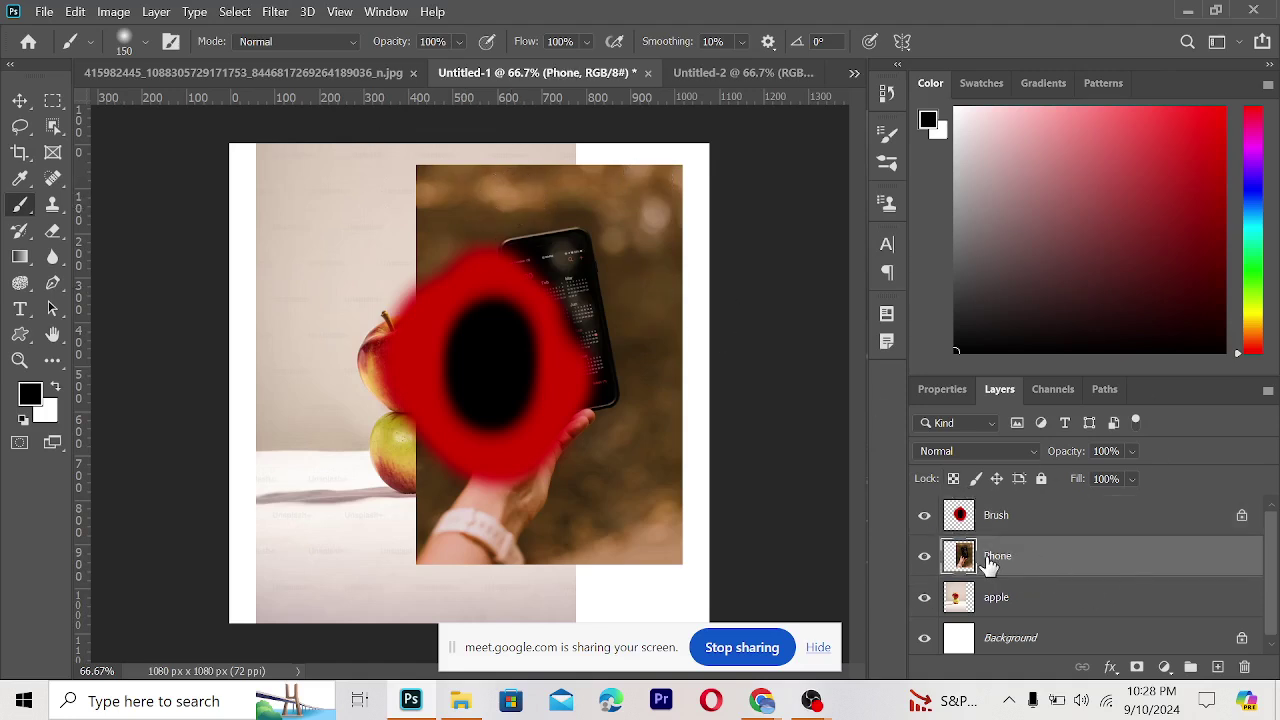
{"action": "left_click", "coordinate": [924, 515]}
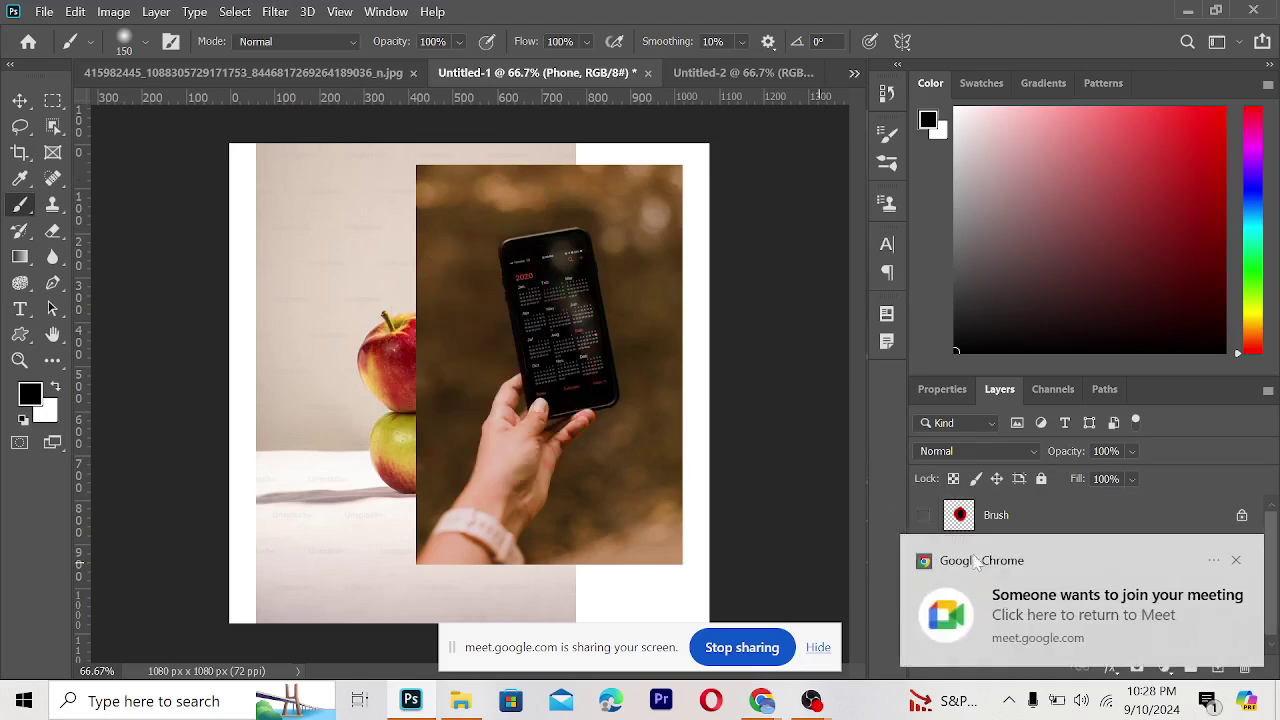
{"action": "left_click", "coordinate": [1237, 561]}
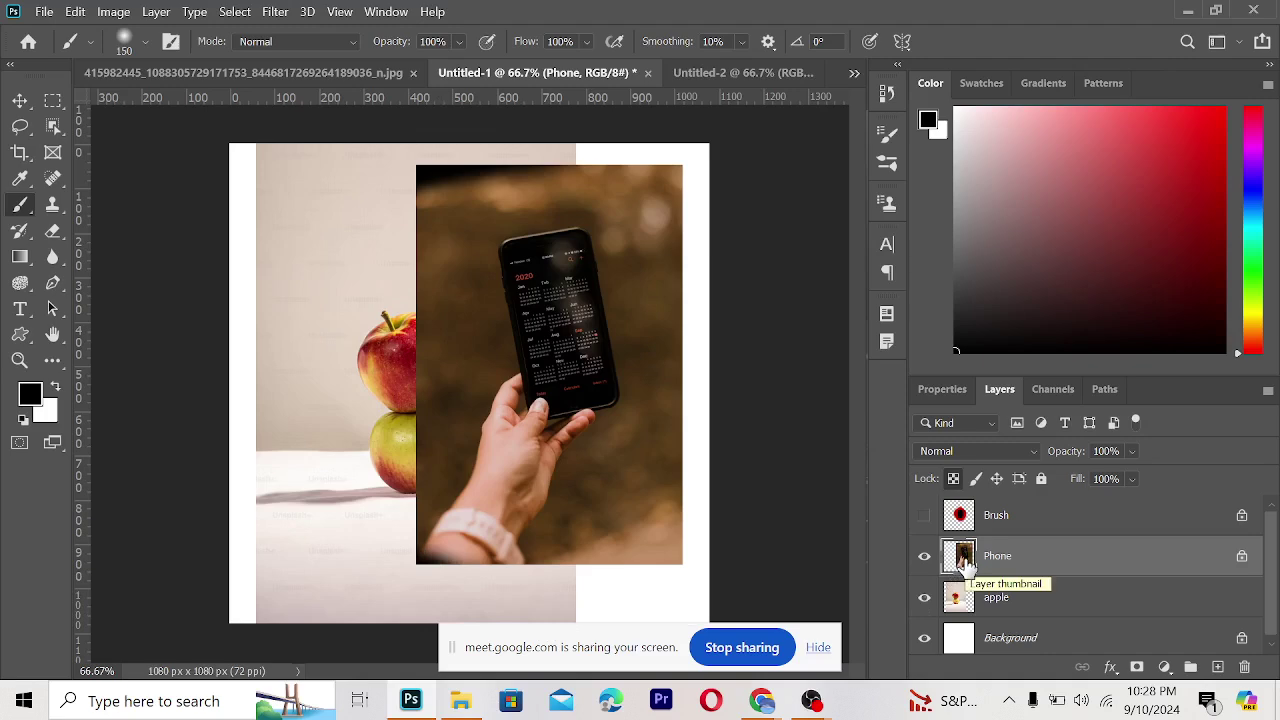
{"action": "left_click", "coordinate": [924, 597]}
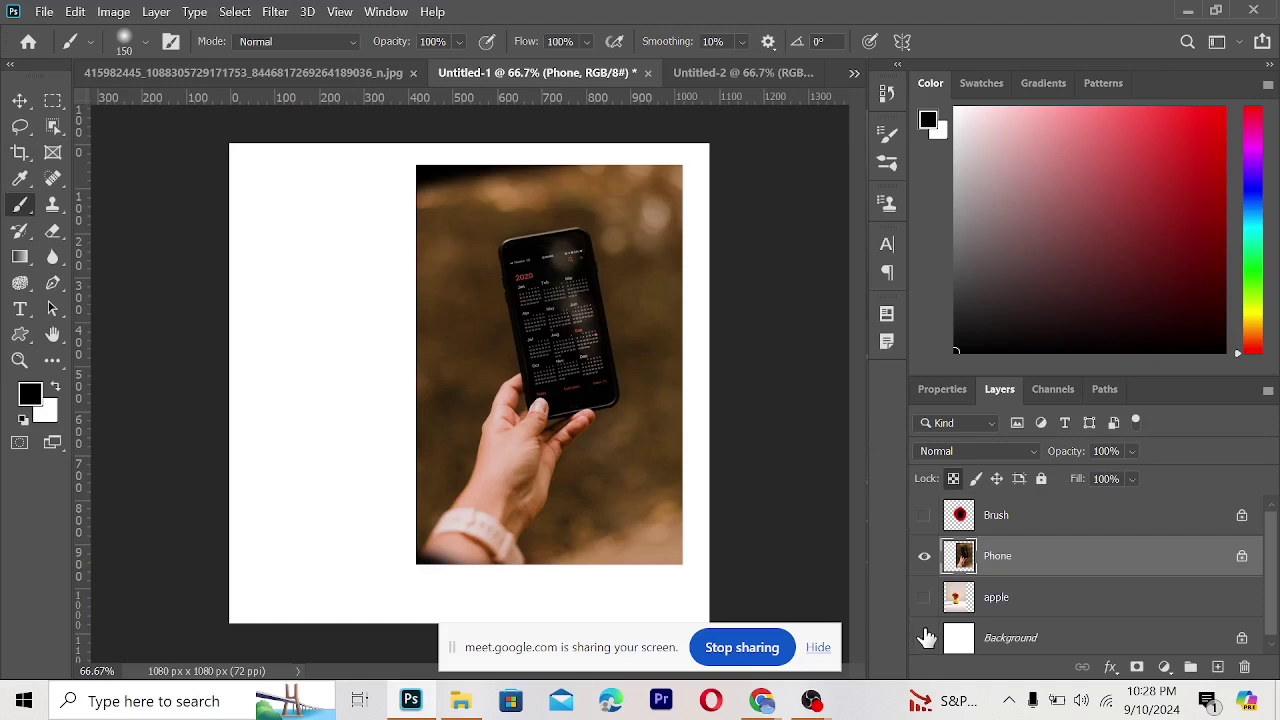
{"action": "left_click", "coordinate": [924, 637]}
{"action": "left_click", "coordinate": [924, 637]}
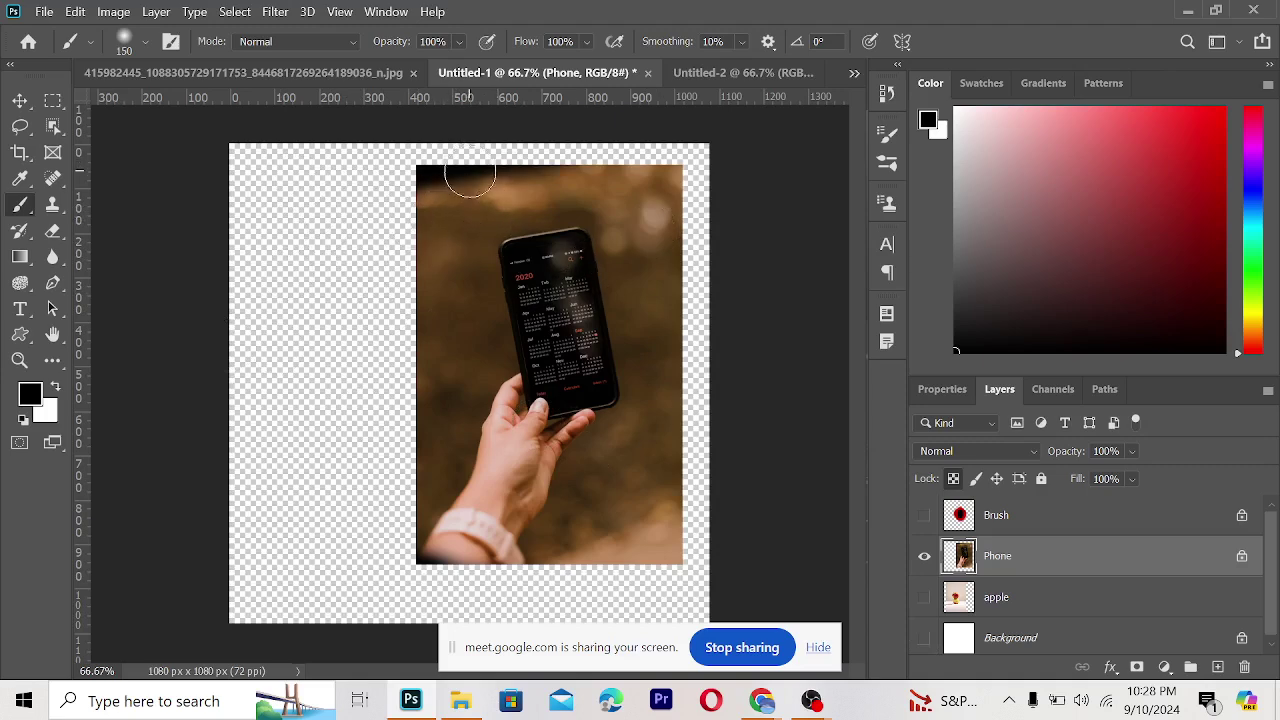
- Paint black over the upper half of the phone photo on the Phone layer with the Brush tool
{"action": "mouse_move", "coordinate": [466, 171]}
{"action": "left_mouse_down"}
{"action": "mouse_move", "coordinate": [530, 230]}
{"action": "mouse_move", "coordinate": [423, 271]}
{"action": "mouse_move", "coordinate": [450, 230]}
{"action": "left_mouse_up"}
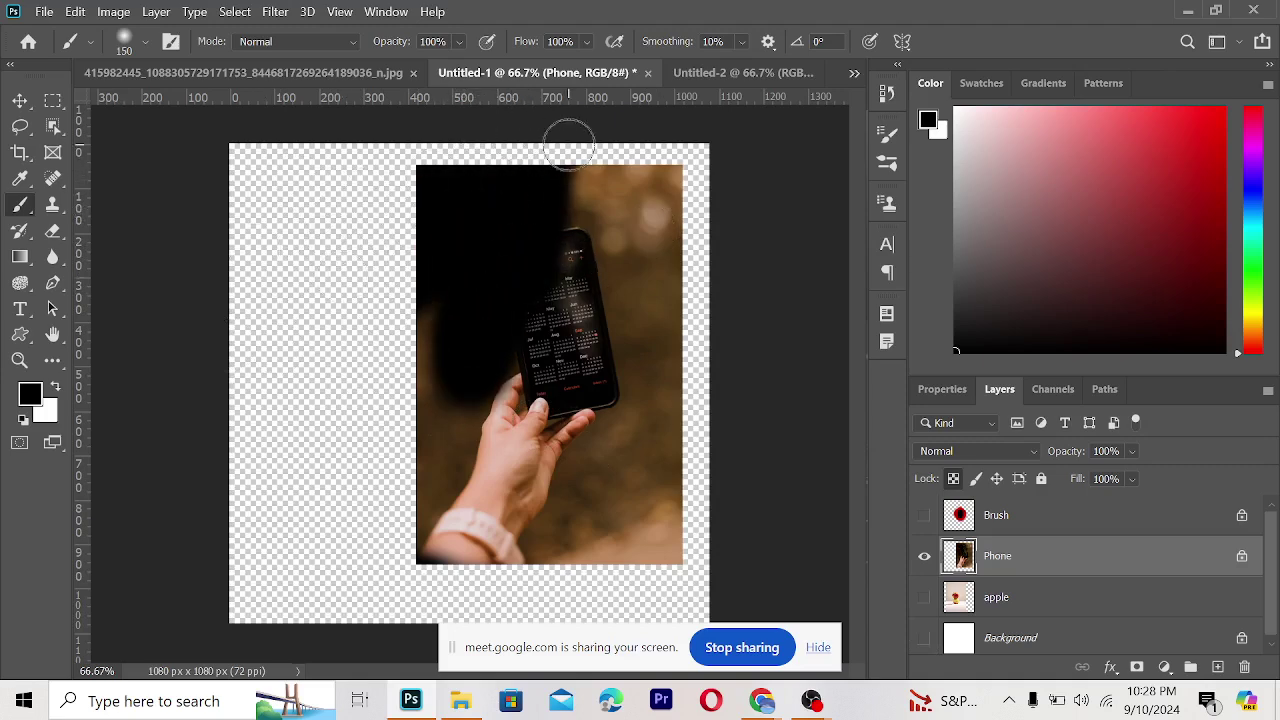
{"action": "mouse_move", "coordinate": [569, 145]}
{"action": "left_mouse_down"}
{"action": "mouse_move", "coordinate": [640, 195]}
{"action": "mouse_move", "coordinate": [557, 189]}
{"action": "mouse_move", "coordinate": [680, 235]}
{"action": "left_mouse_up"}
{"action": "mouse_move", "coordinate": [620, 310]}
{"action": "left_mouse_down"}
{"action": "mouse_move", "coordinate": [655, 362]}
{"action": "mouse_move", "coordinate": [649, 278]}
{"action": "mouse_move", "coordinate": [687, 253]}
{"action": "mouse_move", "coordinate": [663, 309]}
{"action": "left_mouse_up"}
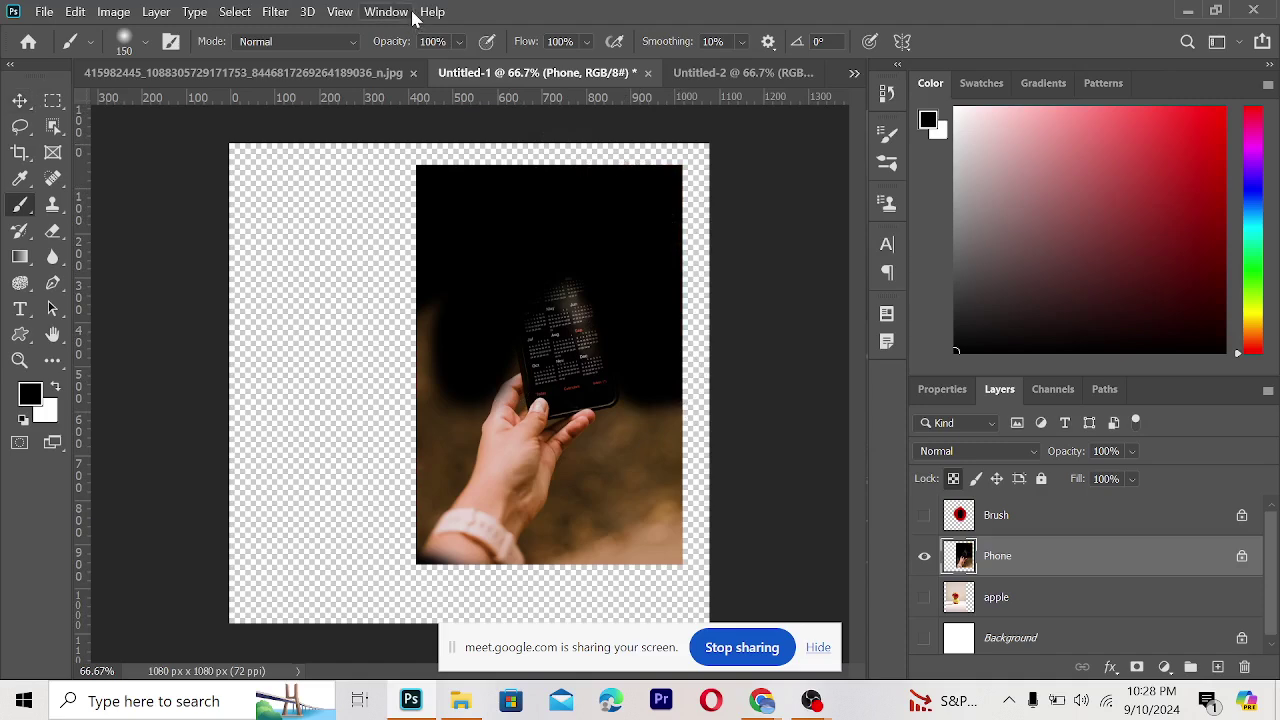
- Show the Brush, apple and Background layers again
{"action": "left_click", "coordinate": [924, 515]}
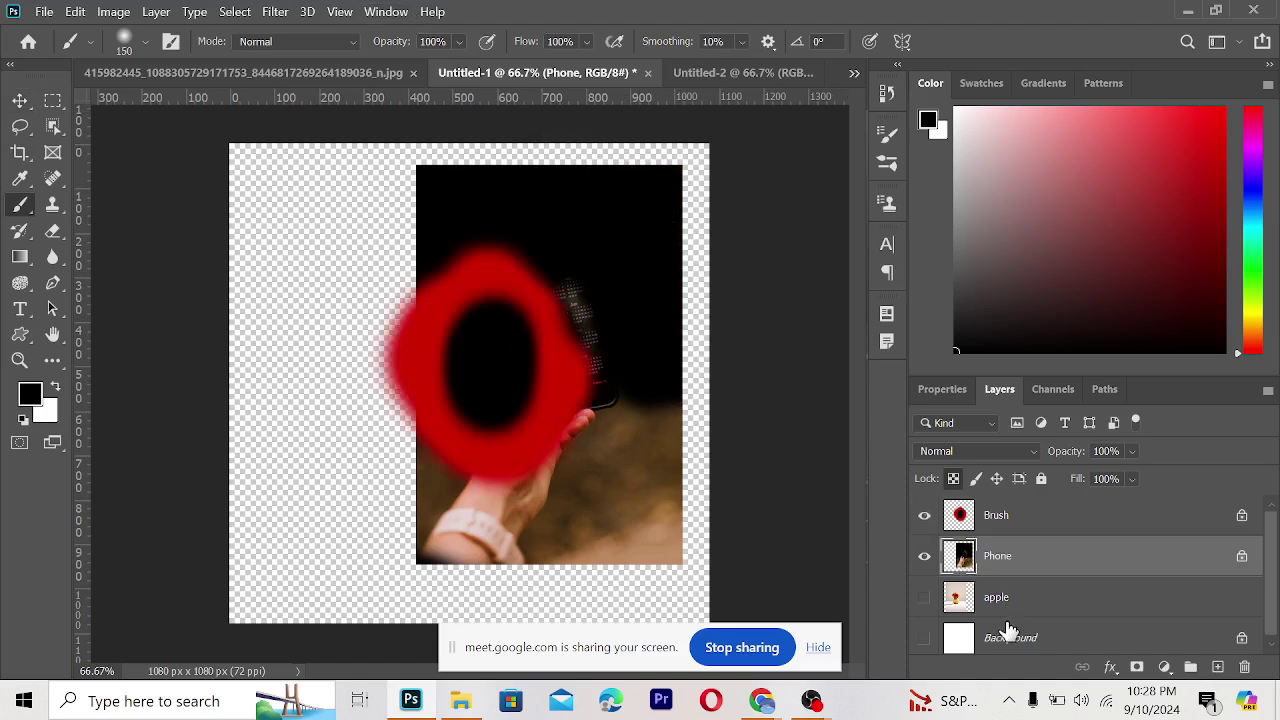
{"action": "left_click", "coordinate": [924, 597]}
{"action": "left_click", "coordinate": [924, 638]}
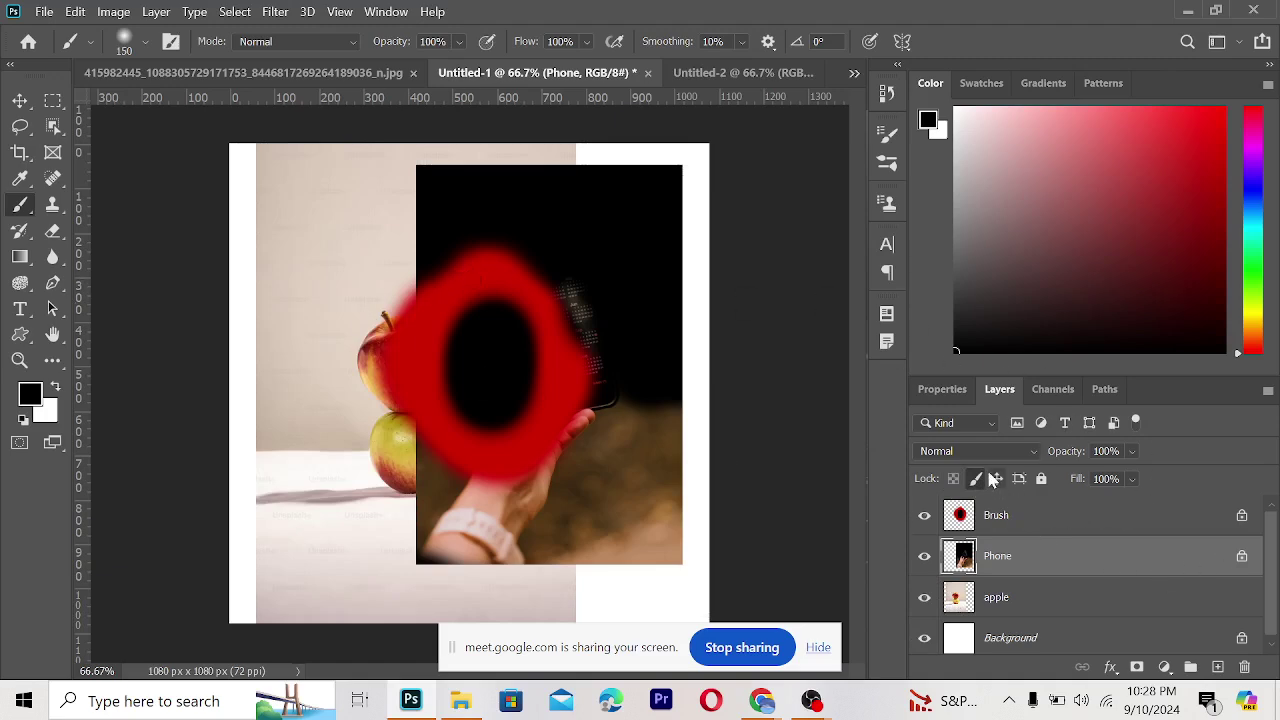
- Switch the Phone layer's lock to image pixels, hide the Brush layer and move the phone photo left over the apples
{"action": "mouse_move", "coordinate": [455, 252]}
{"action": "left_mouse_down"}
{"action": "mouse_move", "coordinate": [571, 317]}
{"action": "mouse_move", "coordinate": [537, 323]}
{"action": "mouse_move", "coordinate": [410, 265]}
{"action": "mouse_move", "coordinate": [437, 257]}
{"action": "left_mouse_up"}
{"action": "left_click", "coordinate": [924, 515]}
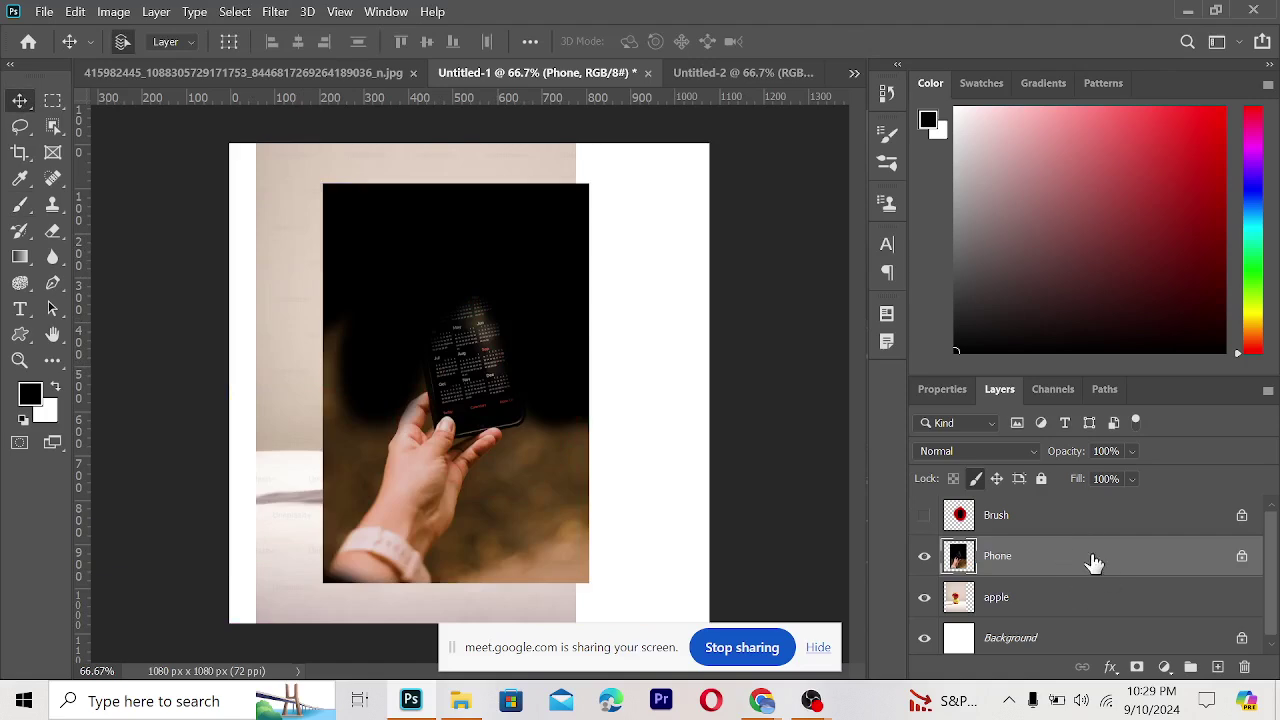
{"action": "left_click_drag", "start_coordinate": [475, 462], "coordinate": [524, 450]}
{"action": "mouse_move", "coordinate": [402, 388]}
{"action": "left_mouse_down"}
{"action": "mouse_move", "coordinate": [425, 343]}
{"action": "mouse_move", "coordinate": [386, 376]}
{"action": "left_mouse_up"}
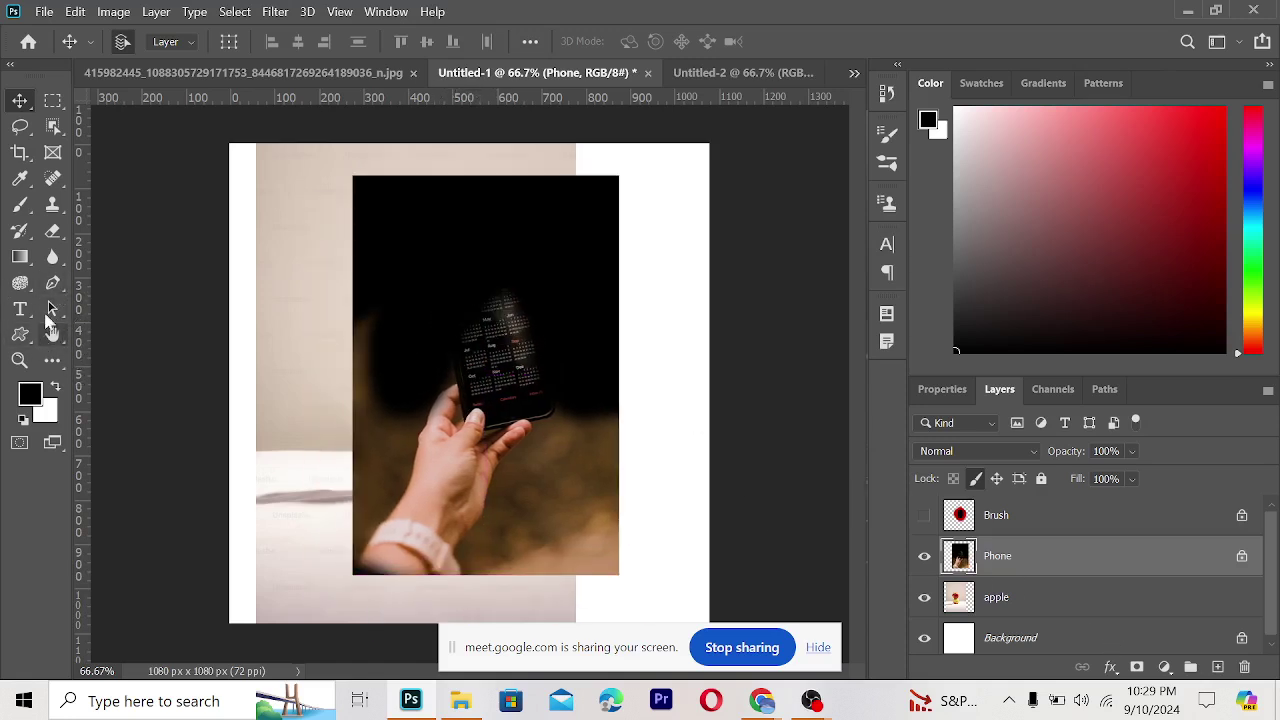
- Try to paint on the pixel-locked Phone layer with the Brush tool and dismiss the resulting alerts
{"action": "left_click", "coordinate": [20, 204]}
{"action": "left_click", "coordinate": [386, 410]}
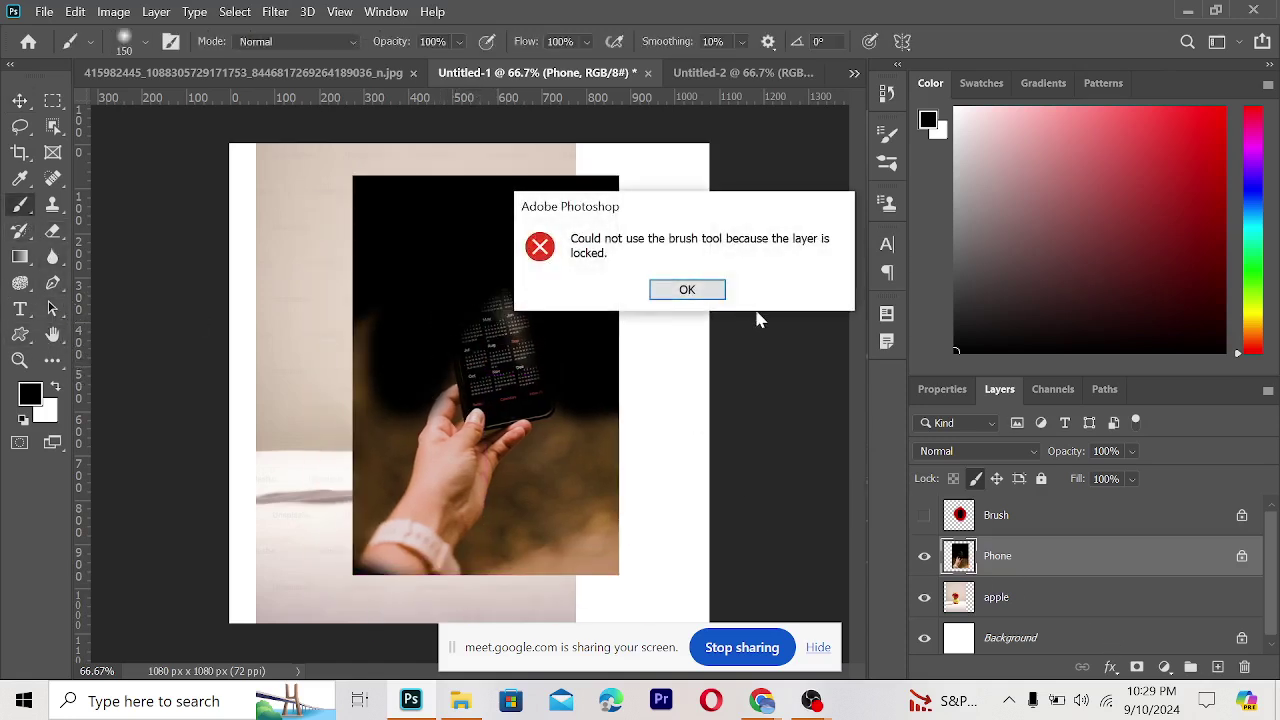
{"action": "left_click", "coordinate": [712, 289]}
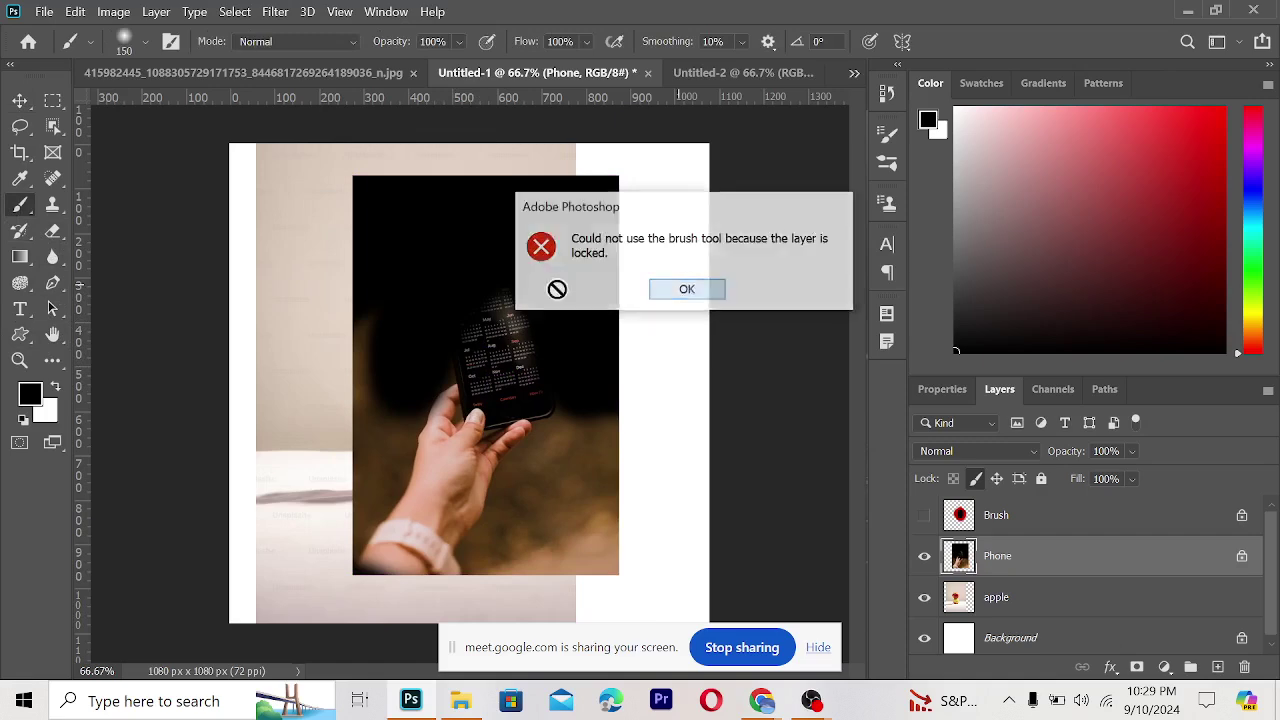
{"action": "left_click", "coordinate": [460, 294]}
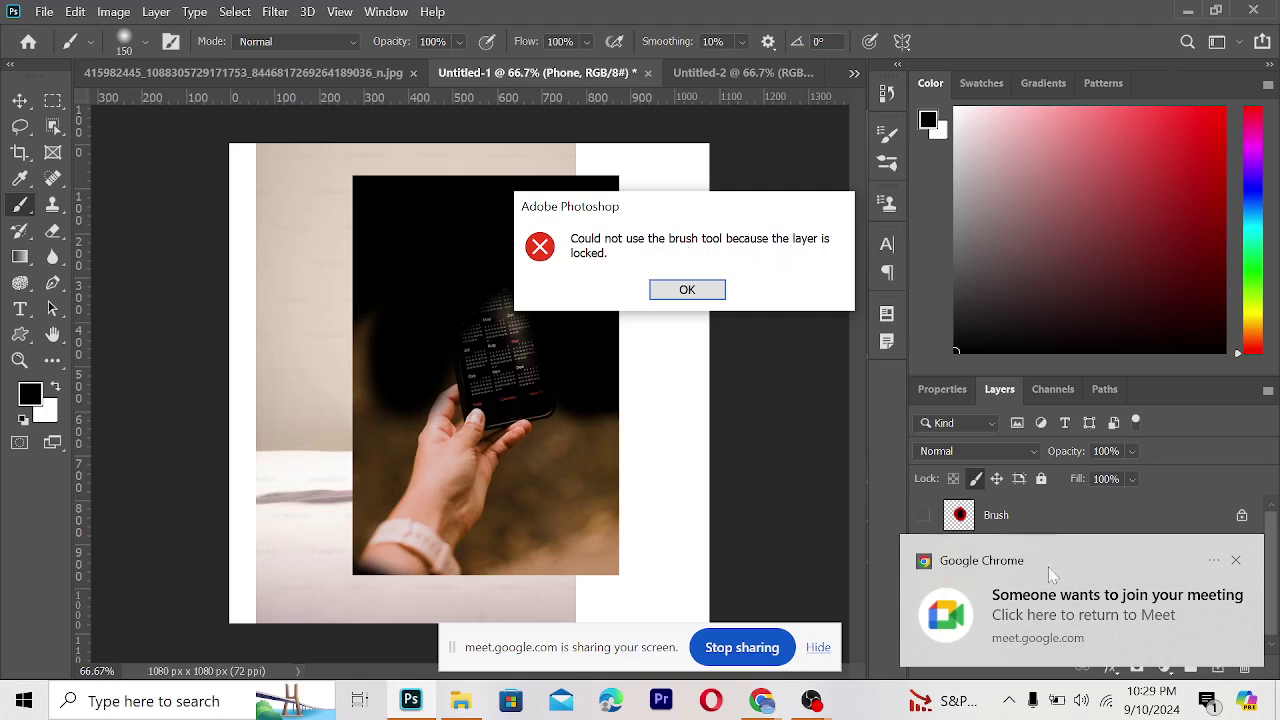
{"action": "left_click", "coordinate": [706, 288]}
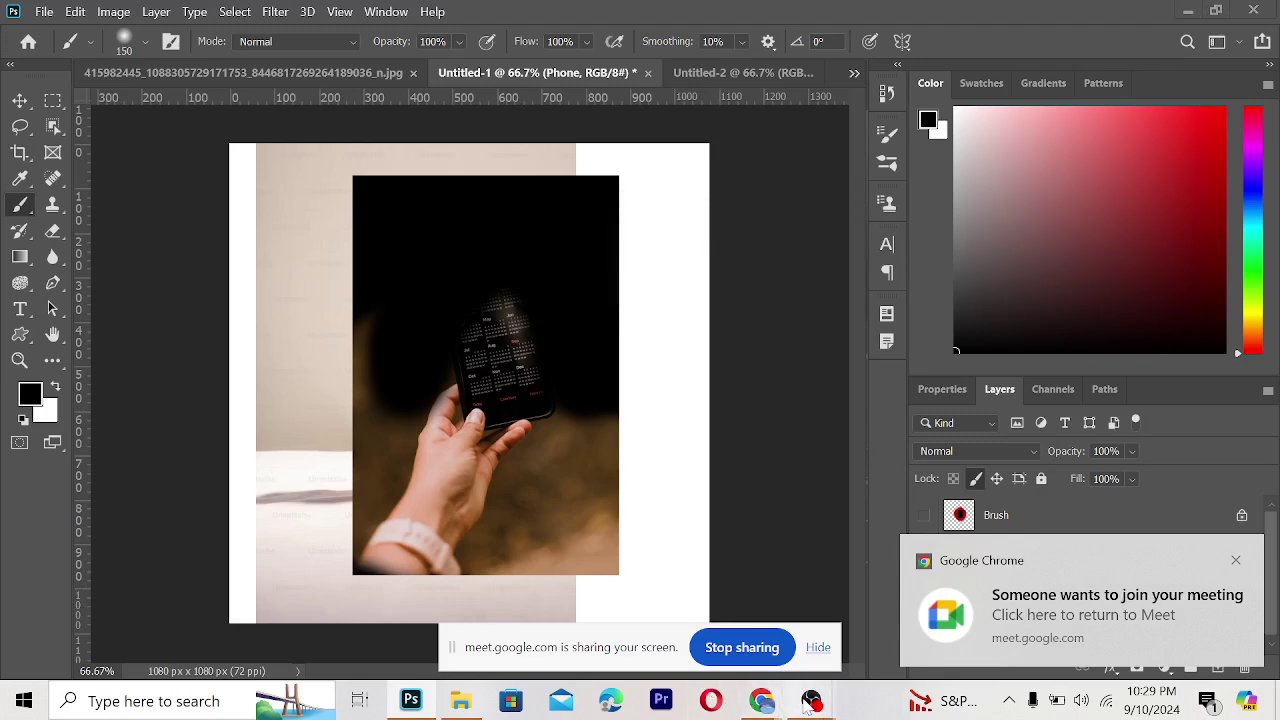
- Switch to the Google Meet call, review its waiting and joined participants, and return to Photoshop
{"action": "mouse_move", "coordinate": [777, 707]}
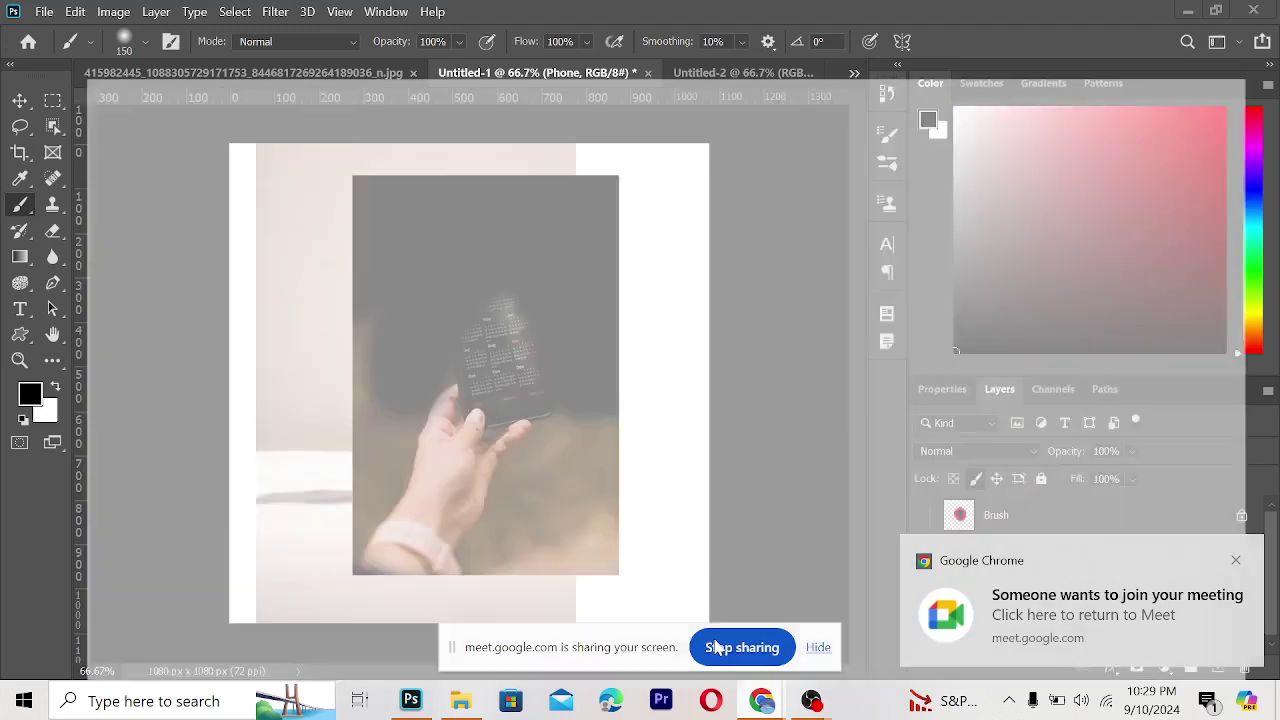
{"action": "left_click", "coordinate": [655, 615]}
{"action": "scroll", "coordinate": [1160, 373], "scroll_direction": "down", "scroll_amount": 1}
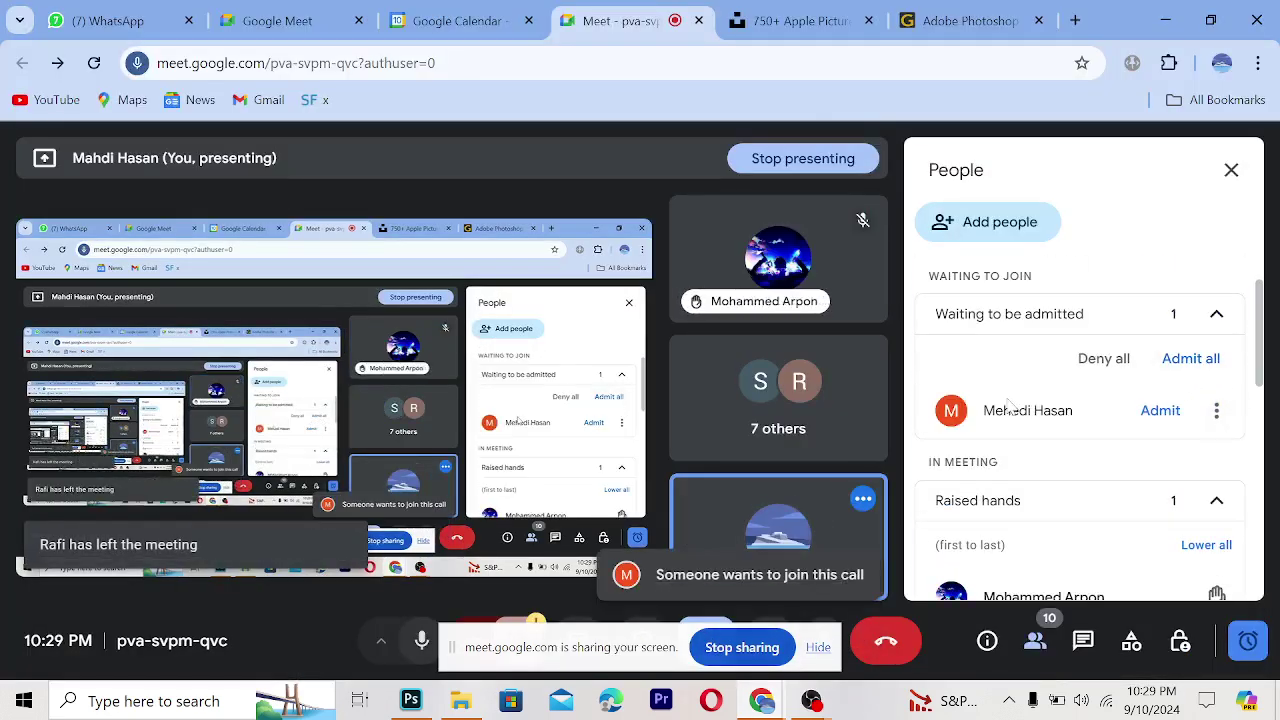
{"action": "scroll", "coordinate": [1015, 400], "scroll_direction": "down", "scroll_amount": 6}
{"action": "scroll", "coordinate": [1027, 405], "scroll_direction": "down", "scroll_amount": 1}
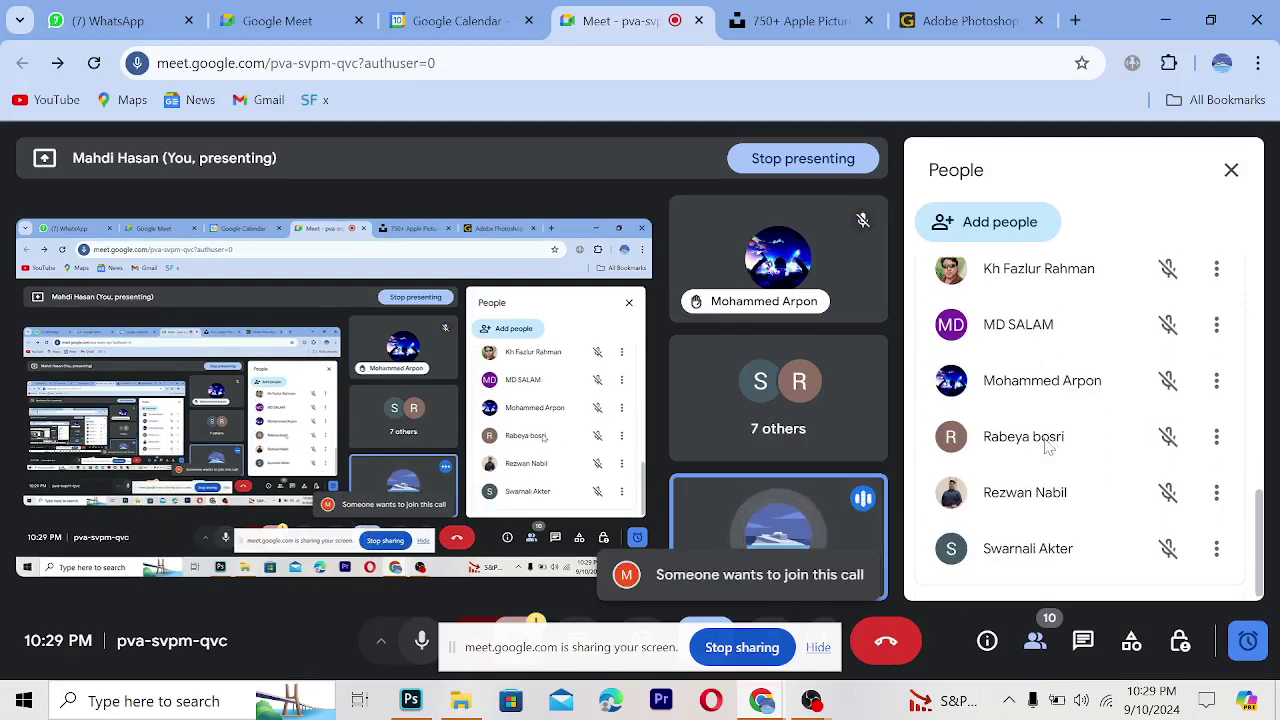
{"action": "scroll", "coordinate": [1046, 437], "scroll_direction": "up", "scroll_amount": 8}
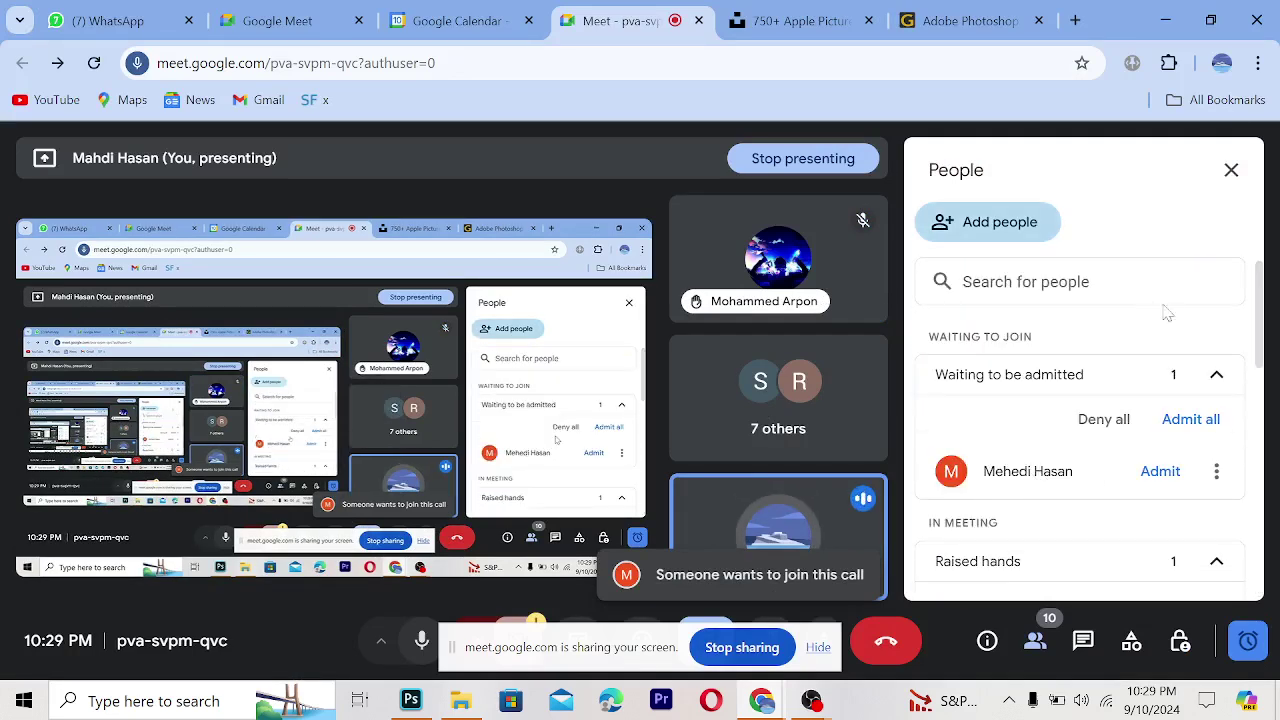
{"action": "left_click", "coordinate": [1165, 20]}
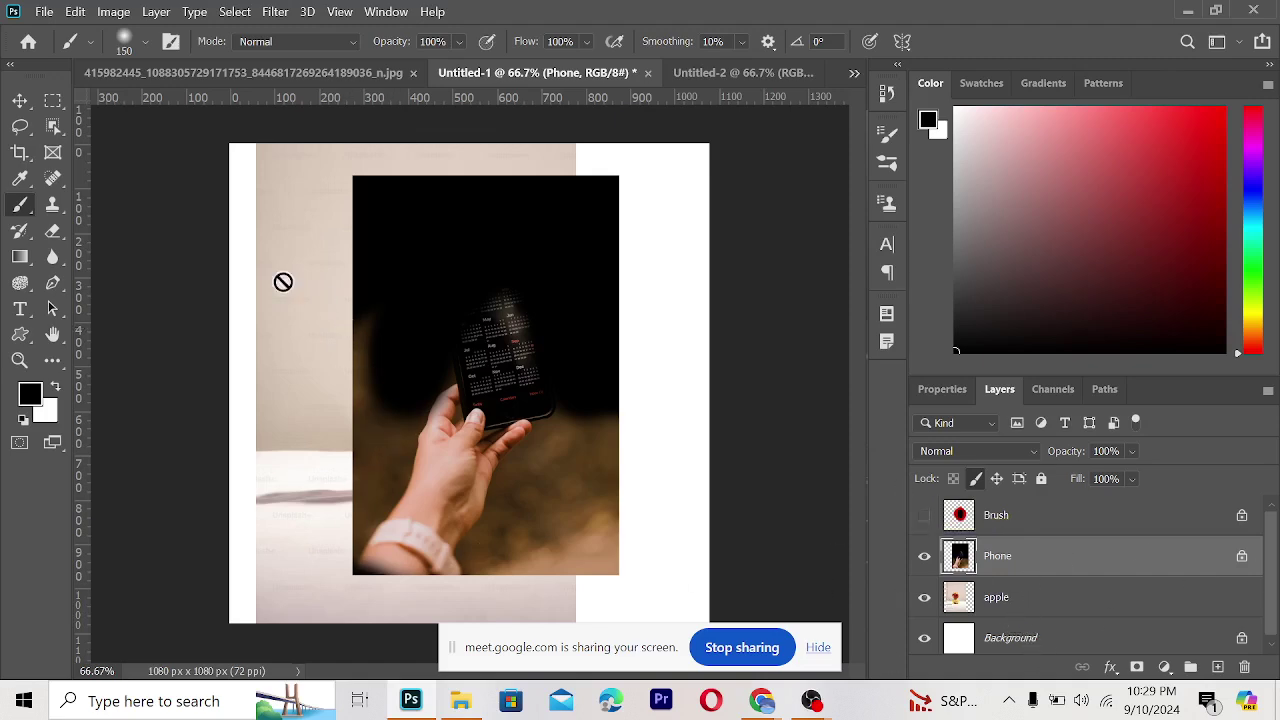
- Lock only the Phone layer's position and paint black over the phone photo and past its edges
{"action": "left_click", "coordinate": [996, 479]}
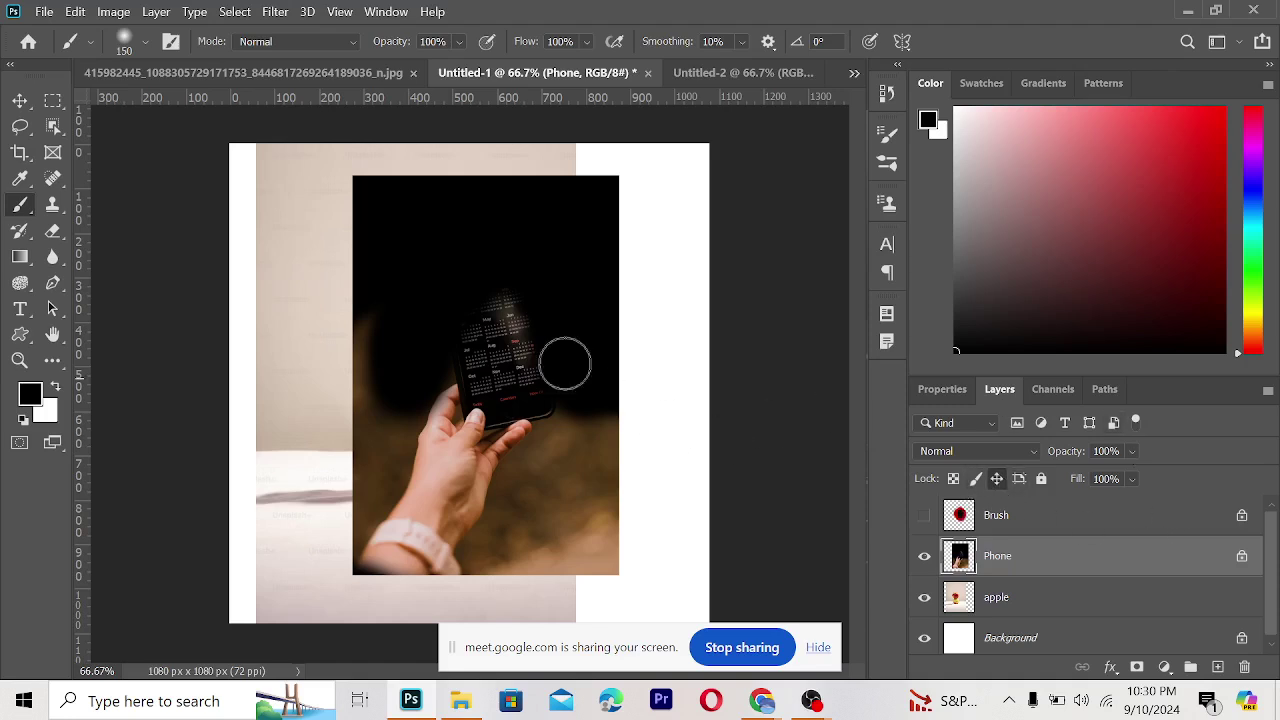
{"action": "mouse_move", "coordinate": [586, 397]}
{"action": "left_mouse_down"}
{"action": "mouse_move", "coordinate": [404, 392]}
{"action": "mouse_move", "coordinate": [386, 334]}
{"action": "mouse_move", "coordinate": [340, 376]}
{"action": "mouse_move", "coordinate": [456, 495]}
{"action": "mouse_move", "coordinate": [460, 519]}
{"action": "mouse_move", "coordinate": [826, 354]}
{"action": "left_mouse_up"}
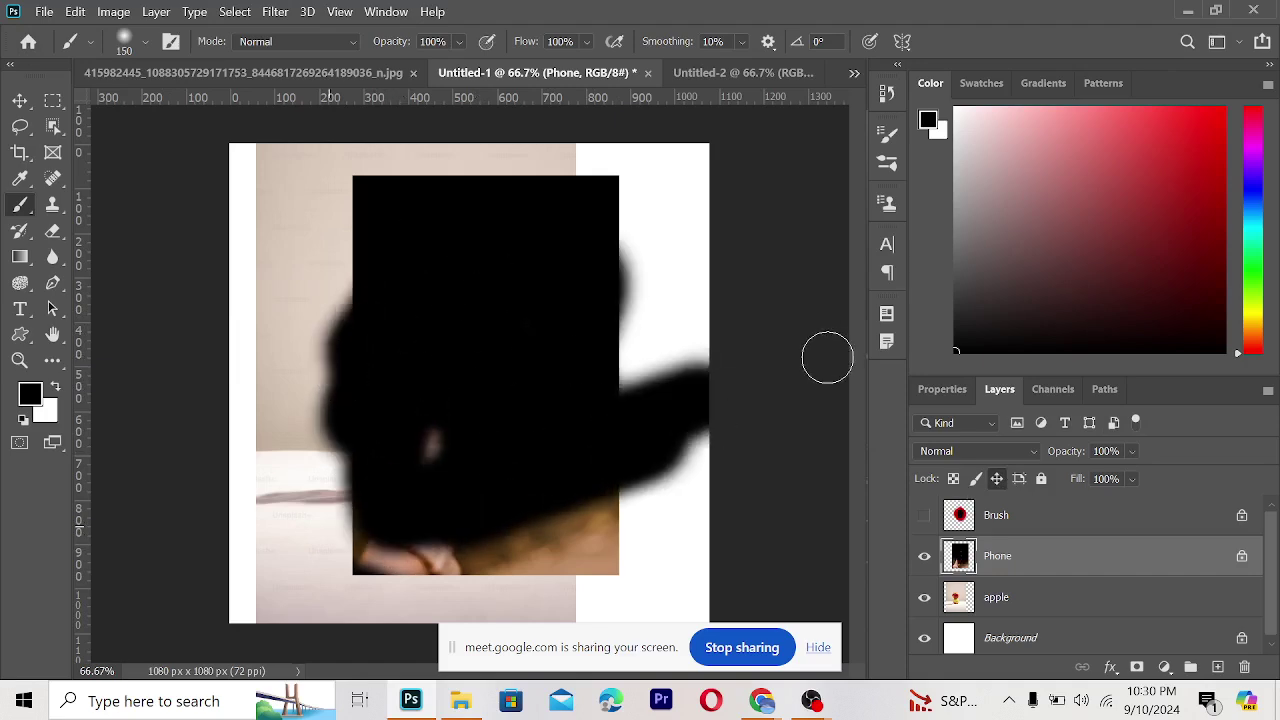
{"action": "mouse_move", "coordinate": [512, 242]}
{"action": "left_mouse_down"}
{"action": "mouse_move", "coordinate": [444, 148]}
{"action": "mouse_move", "coordinate": [412, 274]}
{"action": "mouse_move", "coordinate": [355, 225]}
{"action": "left_mouse_up"}
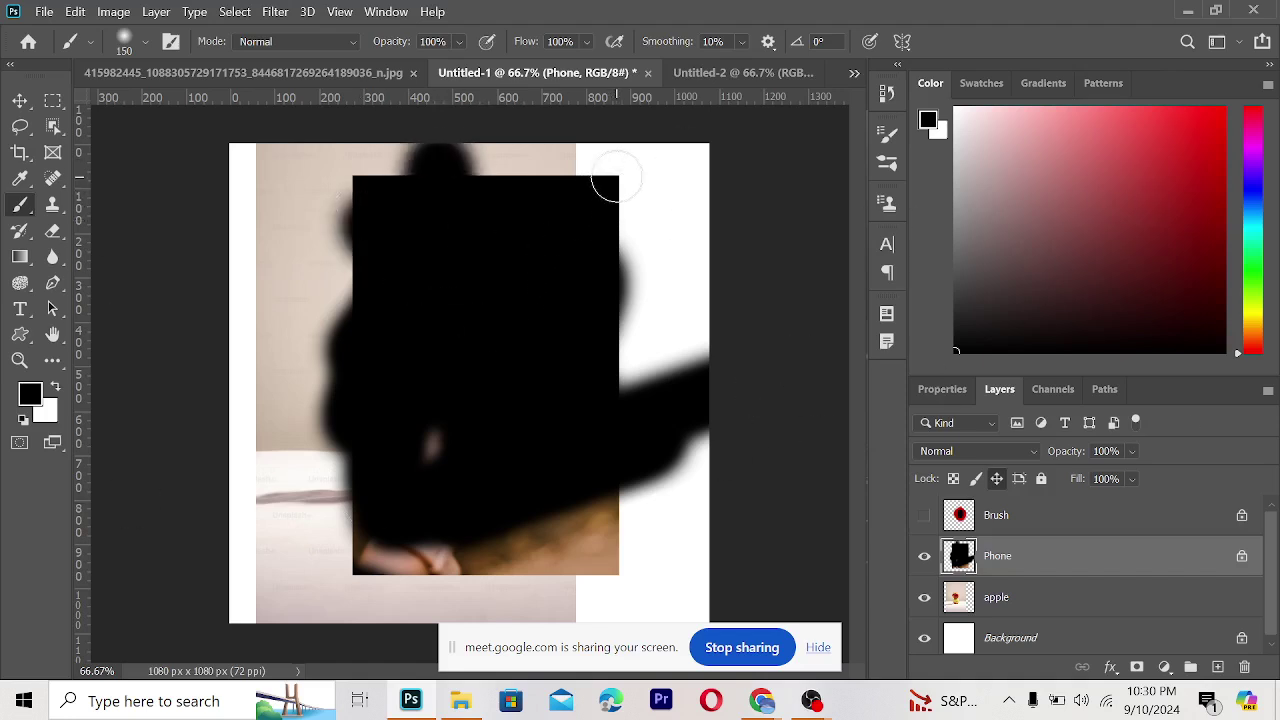
{"action": "mouse_move", "coordinate": [614, 180]}
{"action": "left_mouse_down"}
{"action": "mouse_move", "coordinate": [643, 212]}
{"action": "mouse_move", "coordinate": [631, 341]}
{"action": "left_mouse_up"}
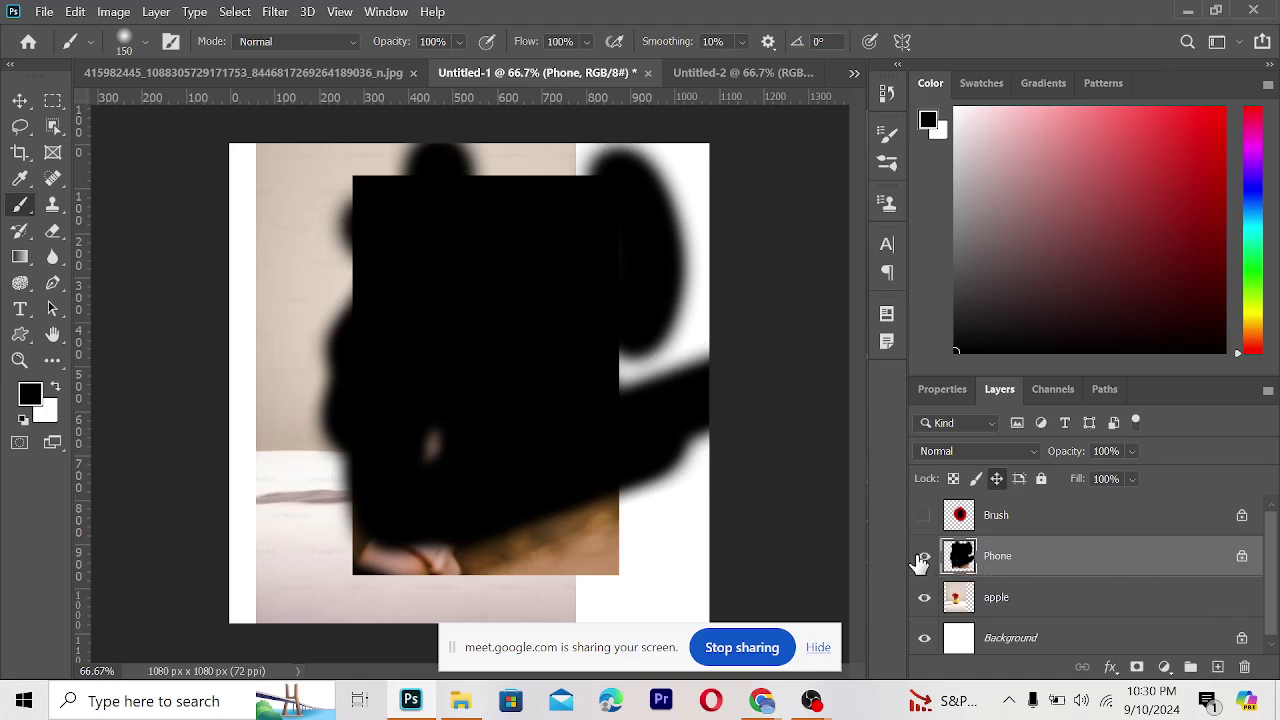
- Undo the black painting, moves, locks and visibility changes back to the unlocked original phone photo
{"action": "key", "text": "ctrl+z"}
{"action": "key", "text": "ctrl+z"}
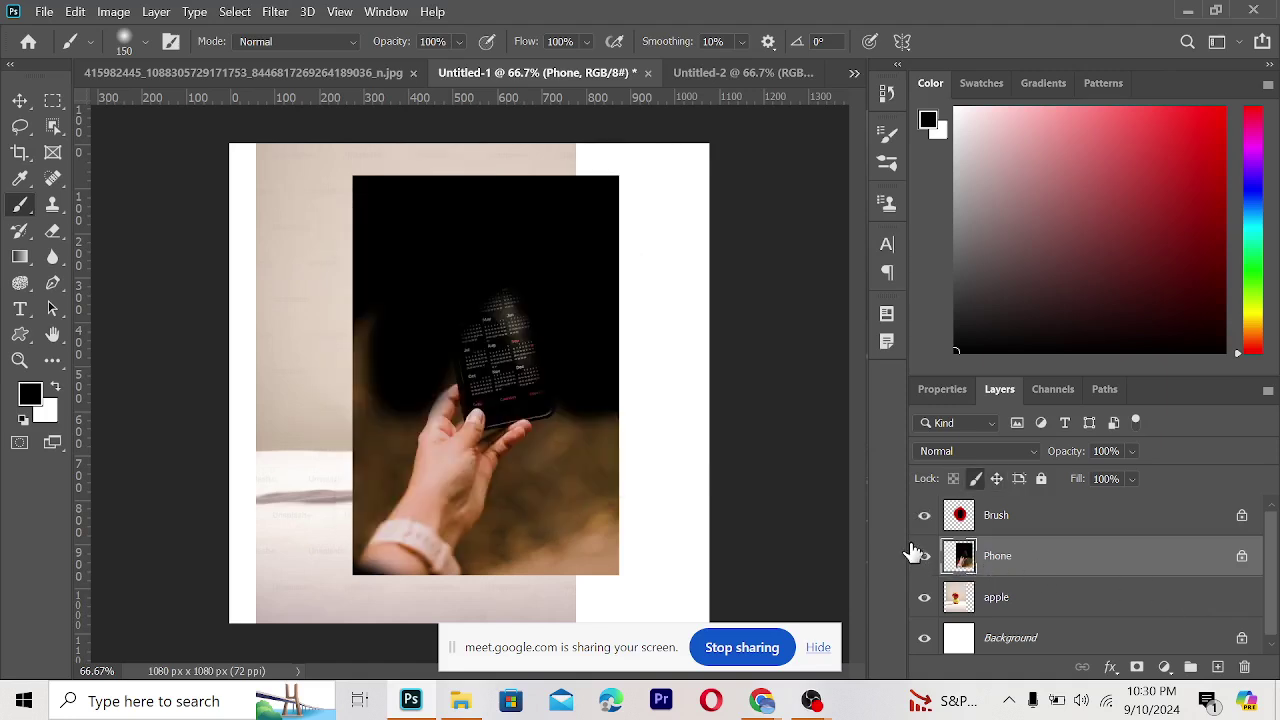
{"action": "left_click", "coordinate": [914, 556], "text": "alt"}
{"action": "left_click", "coordinate": [916, 556], "text": "alt"}
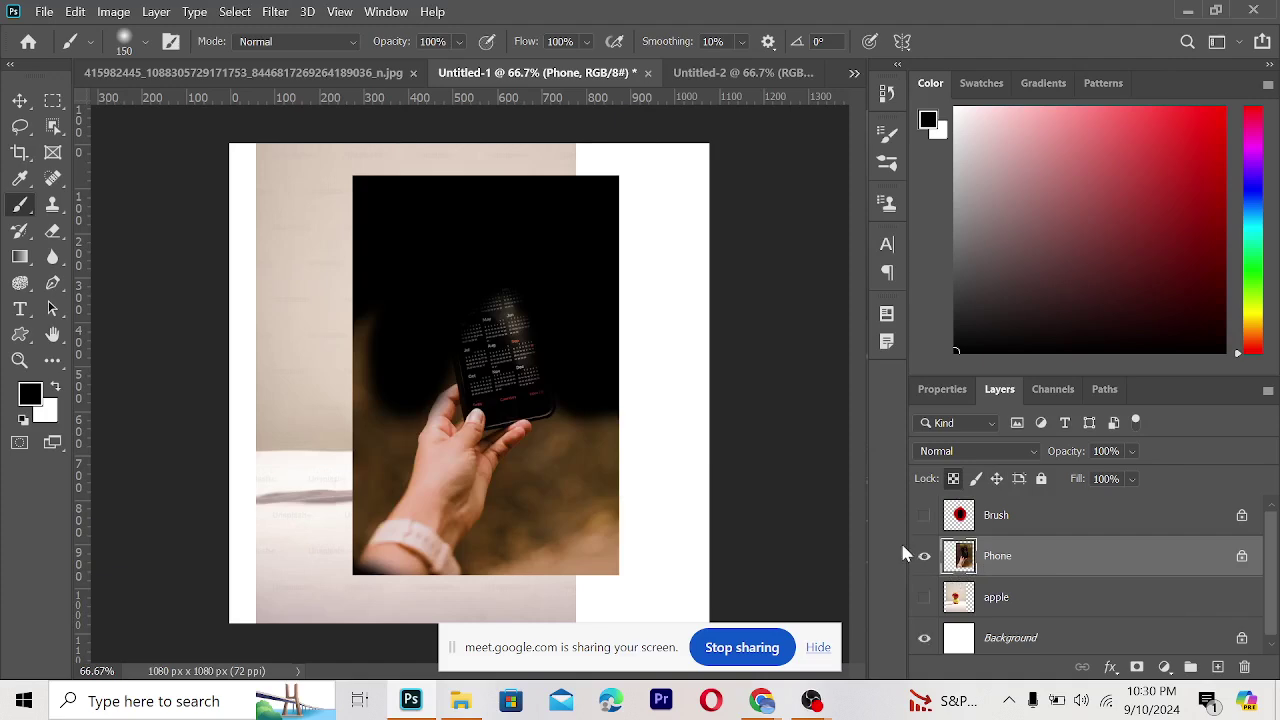
{"action": "left_click_drag", "start_coordinate": [944, 558], "coordinate": [948, 562]}
{"action": "key", "text": "ctrl+z"}
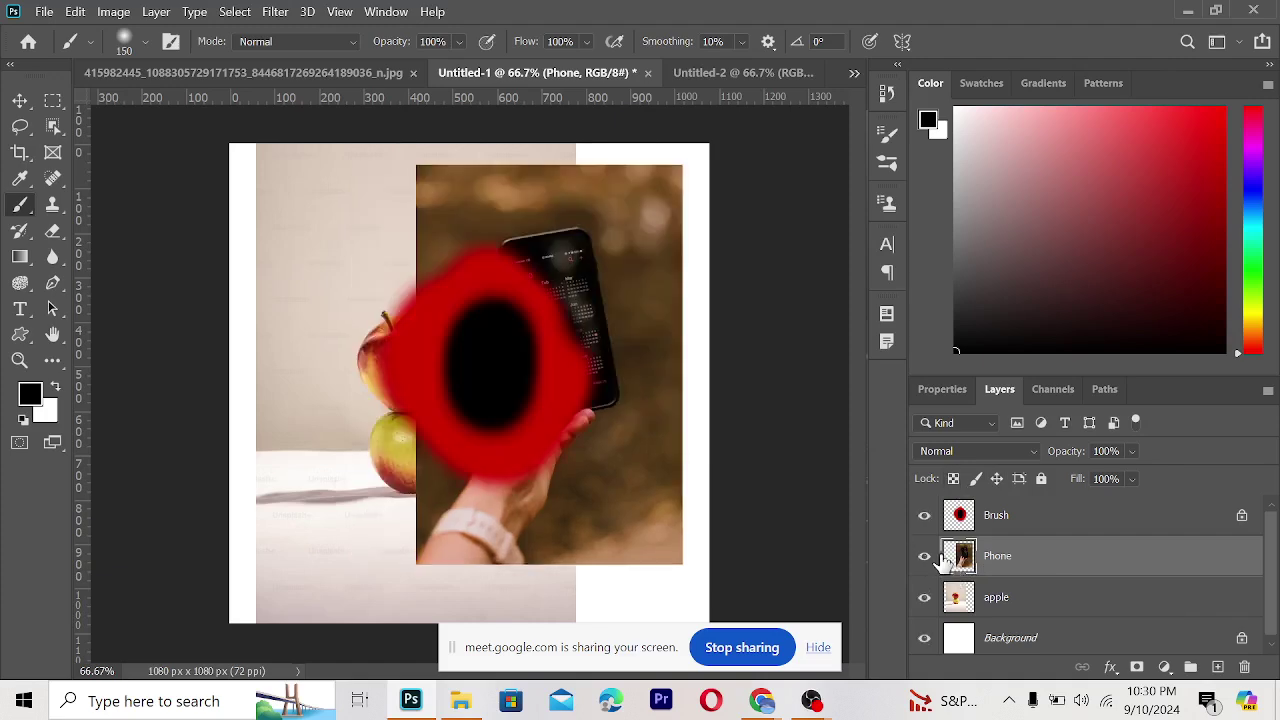
- Delete the Brush layer and lock the Phone layer against auto-nesting into artboards
{"action": "left_click", "coordinate": [1087, 520]}
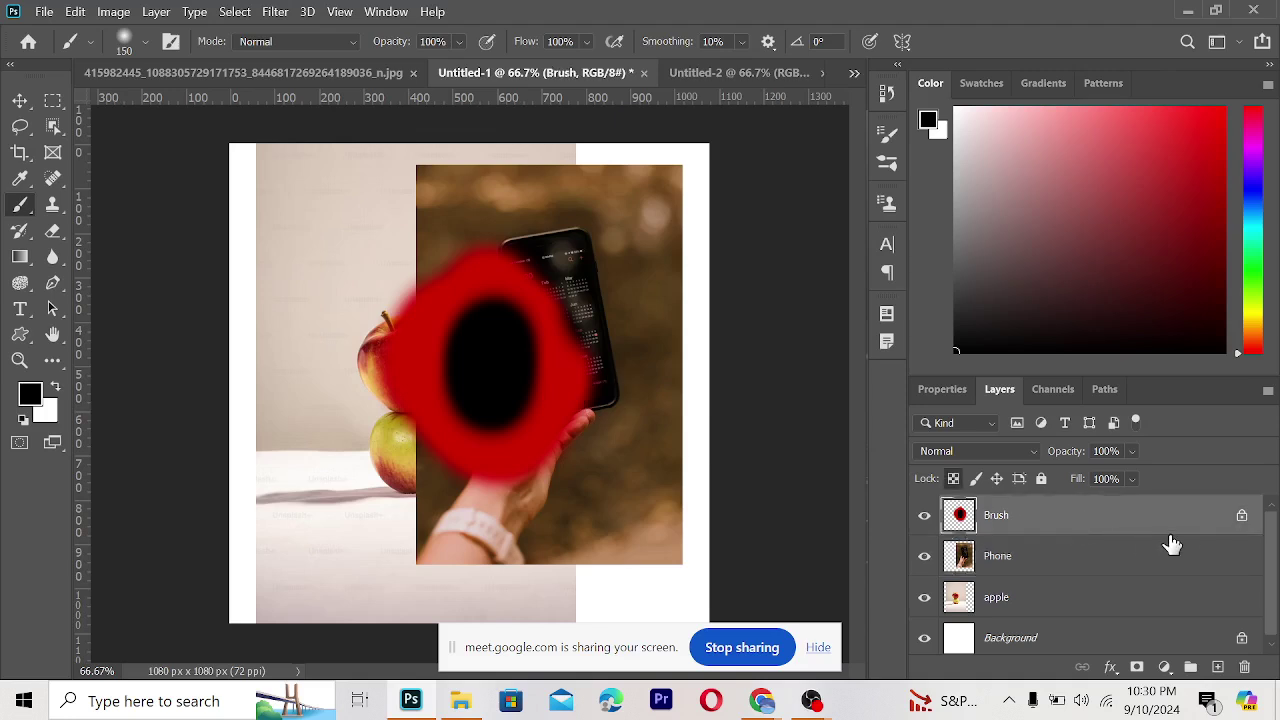
{"action": "key", "text": "Delete"}
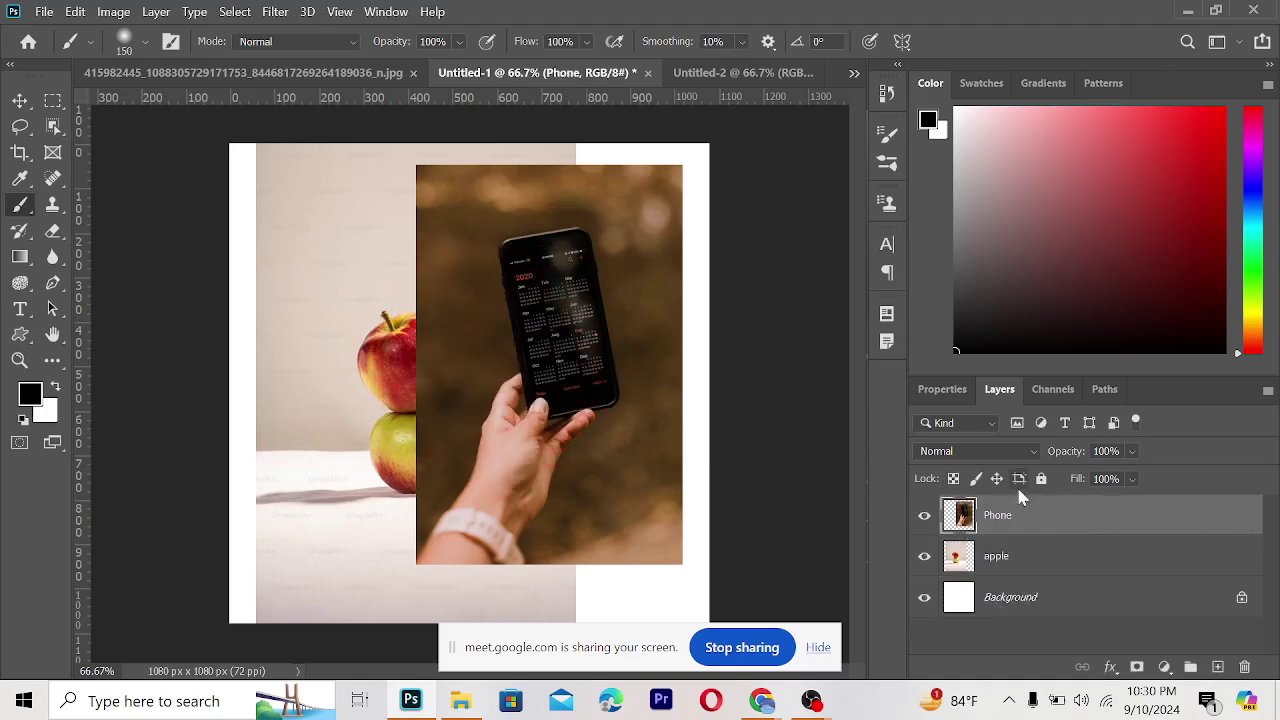
{"action": "left_click", "coordinate": [1019, 479]}
- Paint a row of black dots across the canvas and a tall black blob over the apples on the Phone layer
{"action": "left_click", "coordinate": [229, 277]}
{"action": "left_click", "coordinate": [357, 276]}
{"action": "left_click", "coordinate": [461, 285]}
{"action": "left_click", "coordinate": [651, 290]}
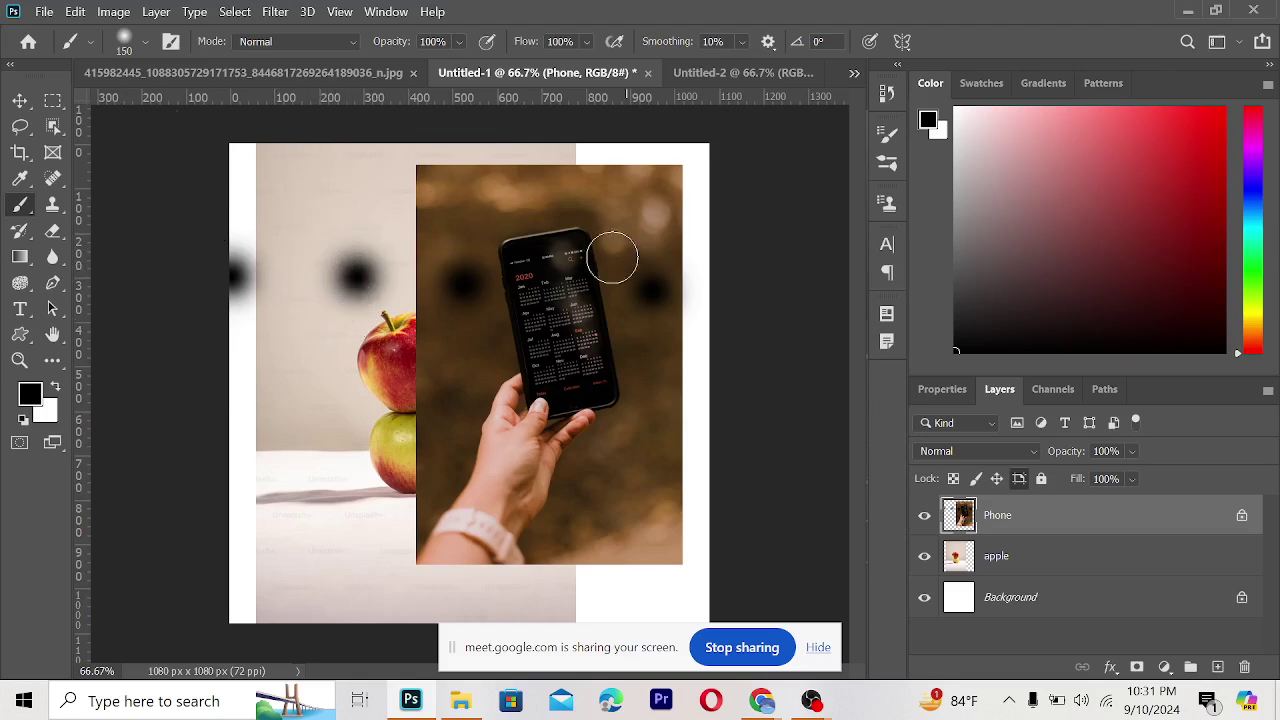
{"action": "mouse_move", "coordinate": [365, 275]}
{"action": "left_mouse_down"}
{"action": "mouse_move", "coordinate": [364, 511]}
{"action": "mouse_move", "coordinate": [373, 290]}
{"action": "mouse_move", "coordinate": [346, 366]}
{"action": "left_mouse_up"}
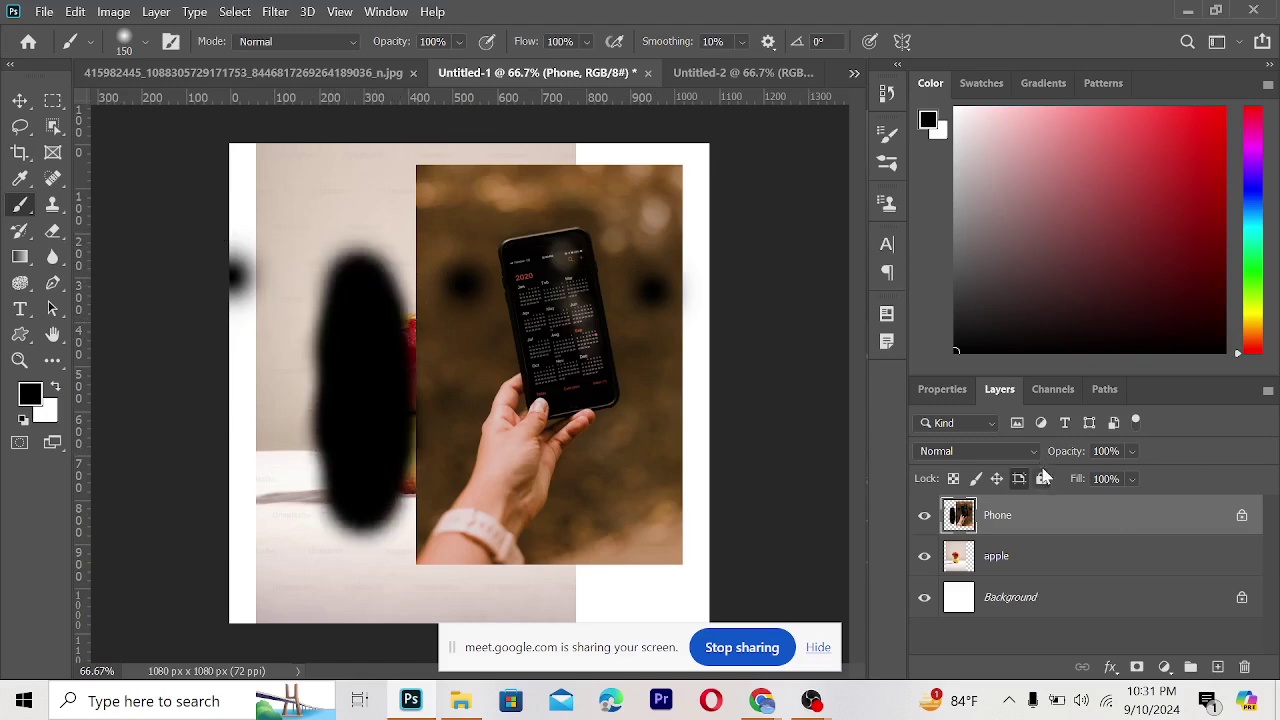
- Replace the Phone layer's artboard lock with a full lock and move the layer below the apple layer
{"action": "left_click", "coordinate": [1019, 479]}
{"action": "left_click", "coordinate": [1041, 479]}
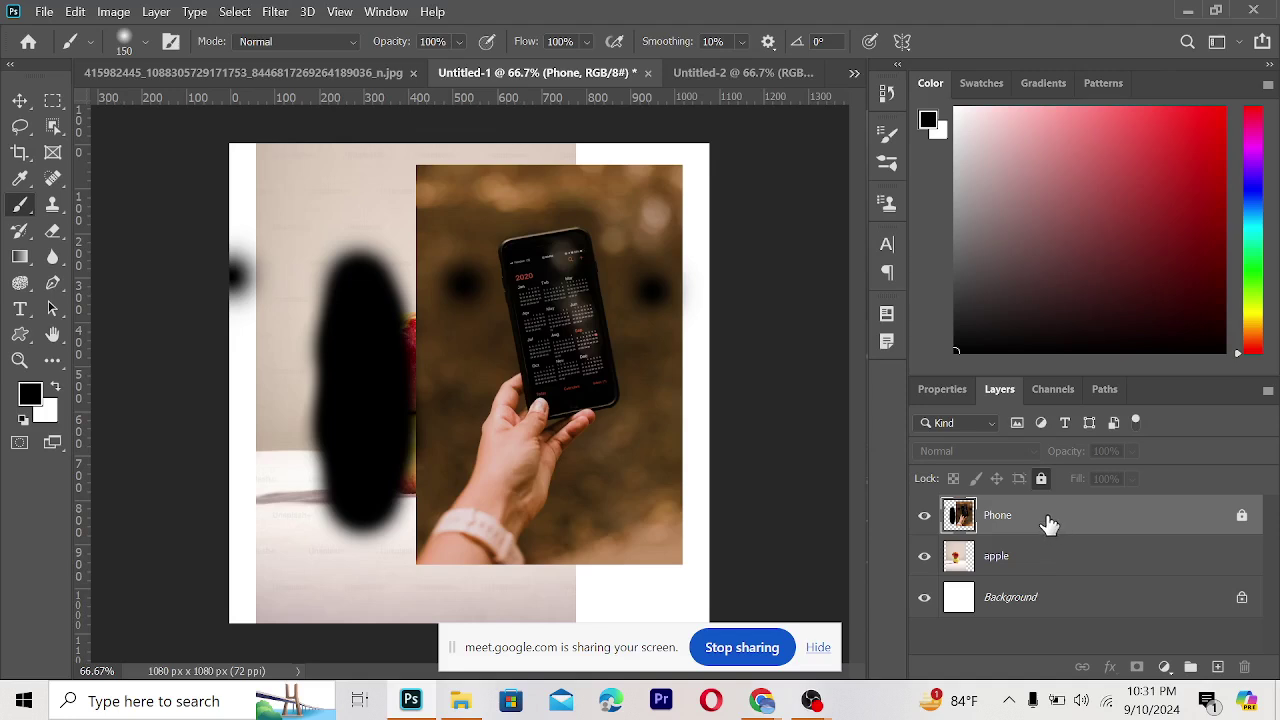
{"action": "left_click_drag", "start_coordinate": [1043, 520], "coordinate": [1074, 580]}
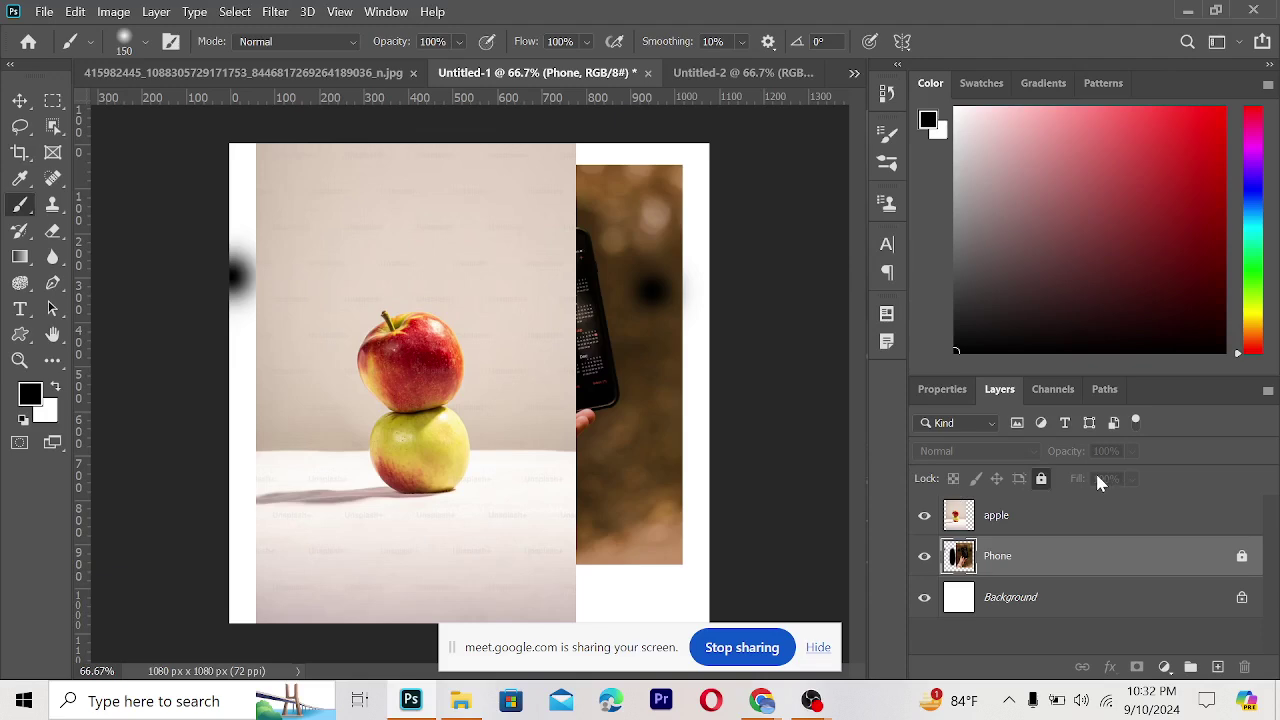
{"action": "left_click", "coordinate": [1034, 530]}
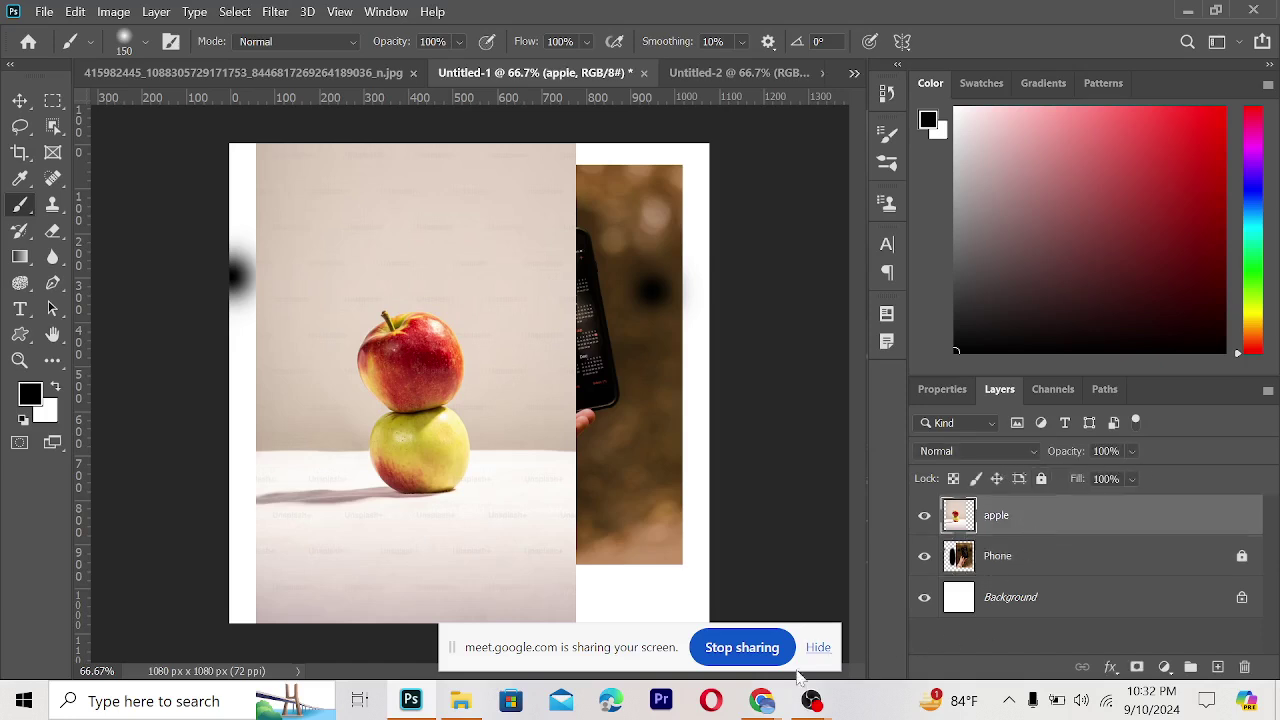
- Switch to the Google Meet call to check the participants, and return to Photoshop
{"action": "left_click", "coordinate": [680, 620]}
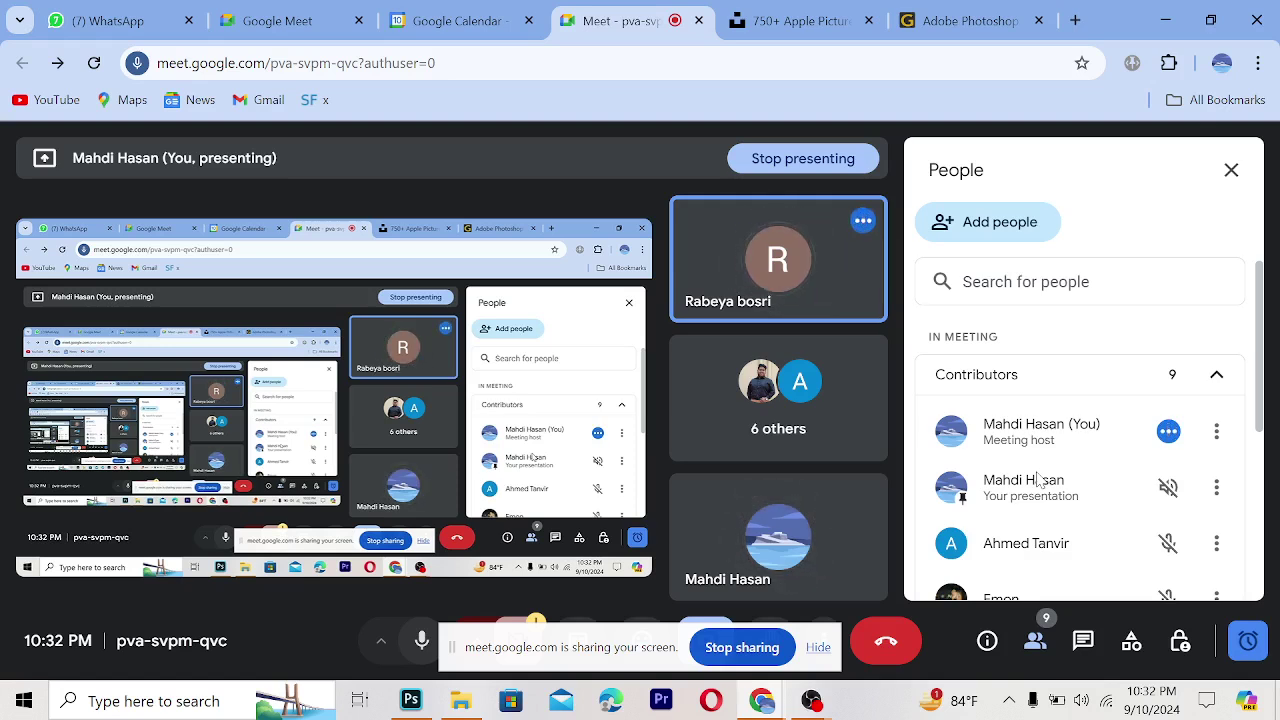
{"action": "left_click", "coordinate": [410, 700]}
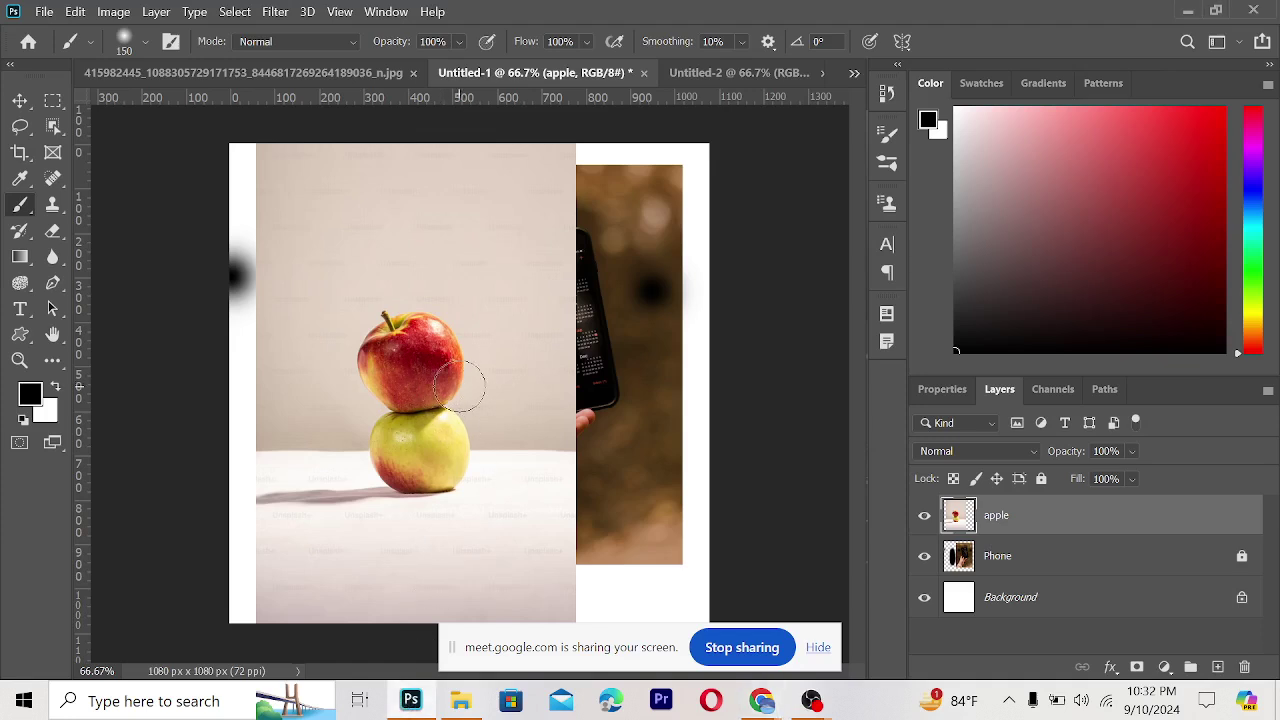
- Remove the full lock from the Phone layer and select the apple layer
{"action": "left_click", "coordinate": [1243, 556]}
{"action": "left_click", "coordinate": [1243, 556]}
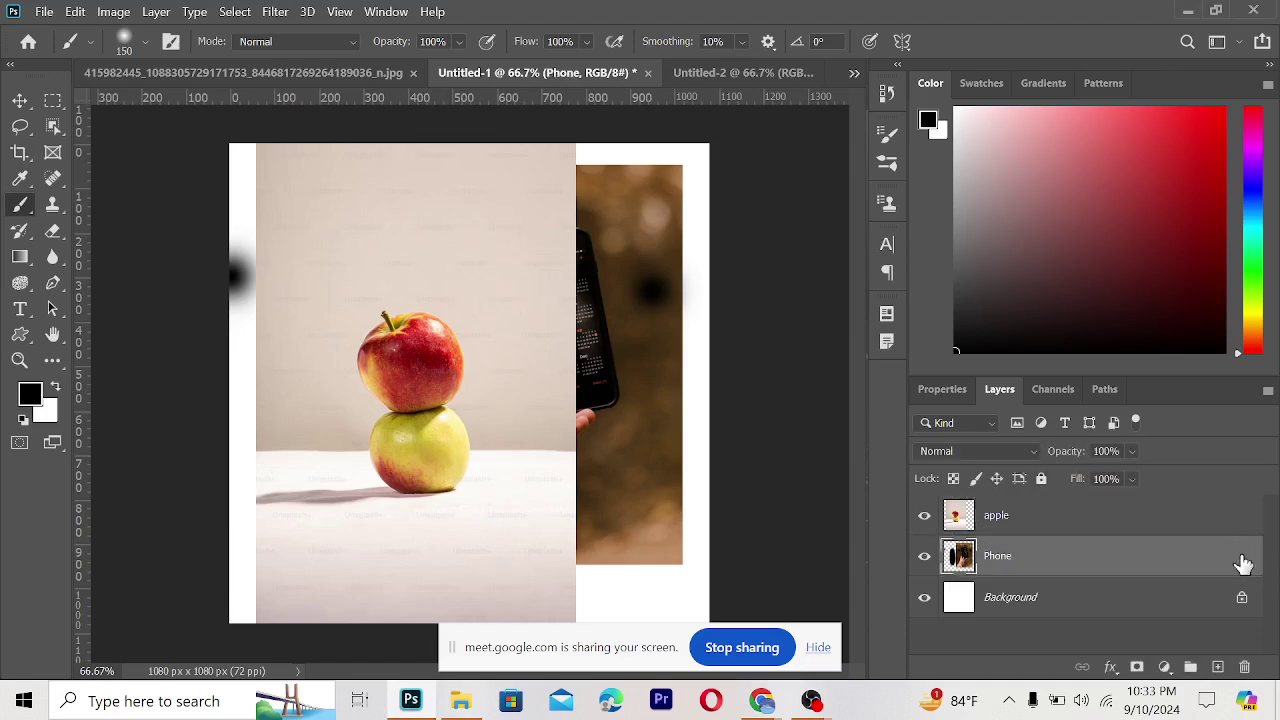
{"action": "left_click", "coordinate": [1036, 528]}
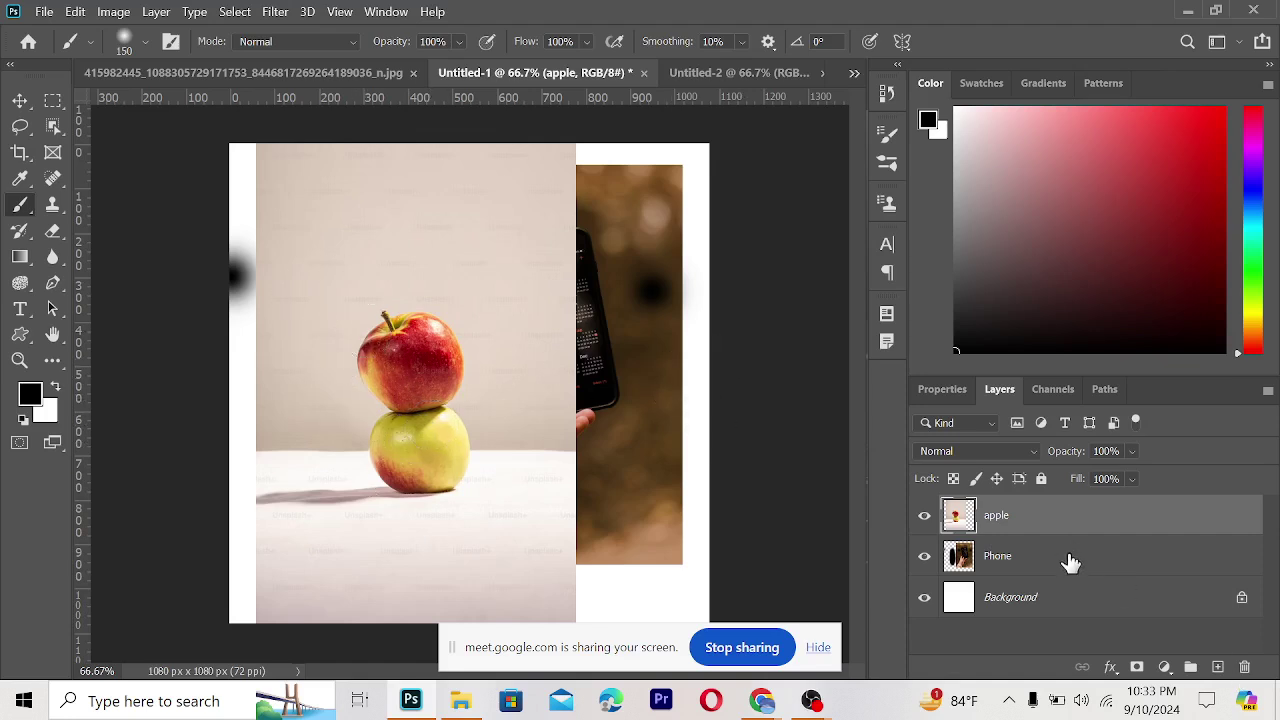
- Move the Phone layer above the apple layer and back below it to demonstrate the stacking order
{"action": "left_click_drag", "start_coordinate": [1034, 563], "coordinate": [1022, 507]}
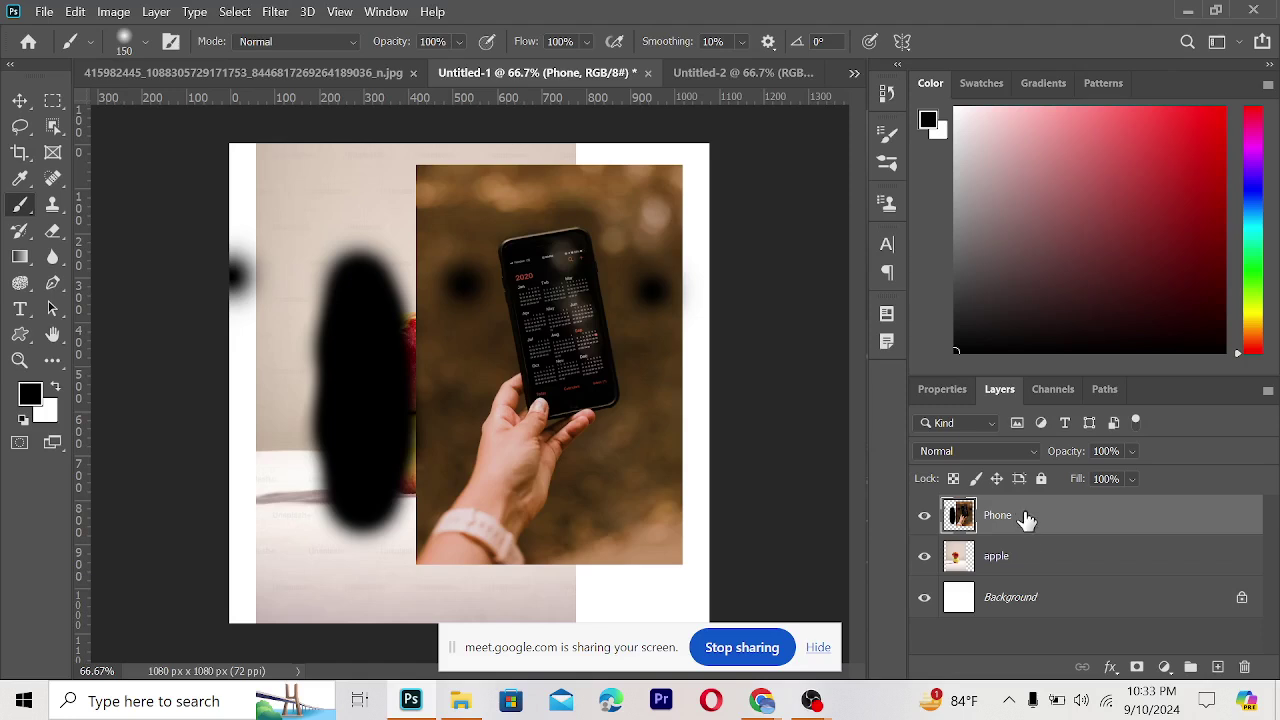
{"action": "left_click_drag", "start_coordinate": [1027, 517], "coordinate": [1043, 569]}
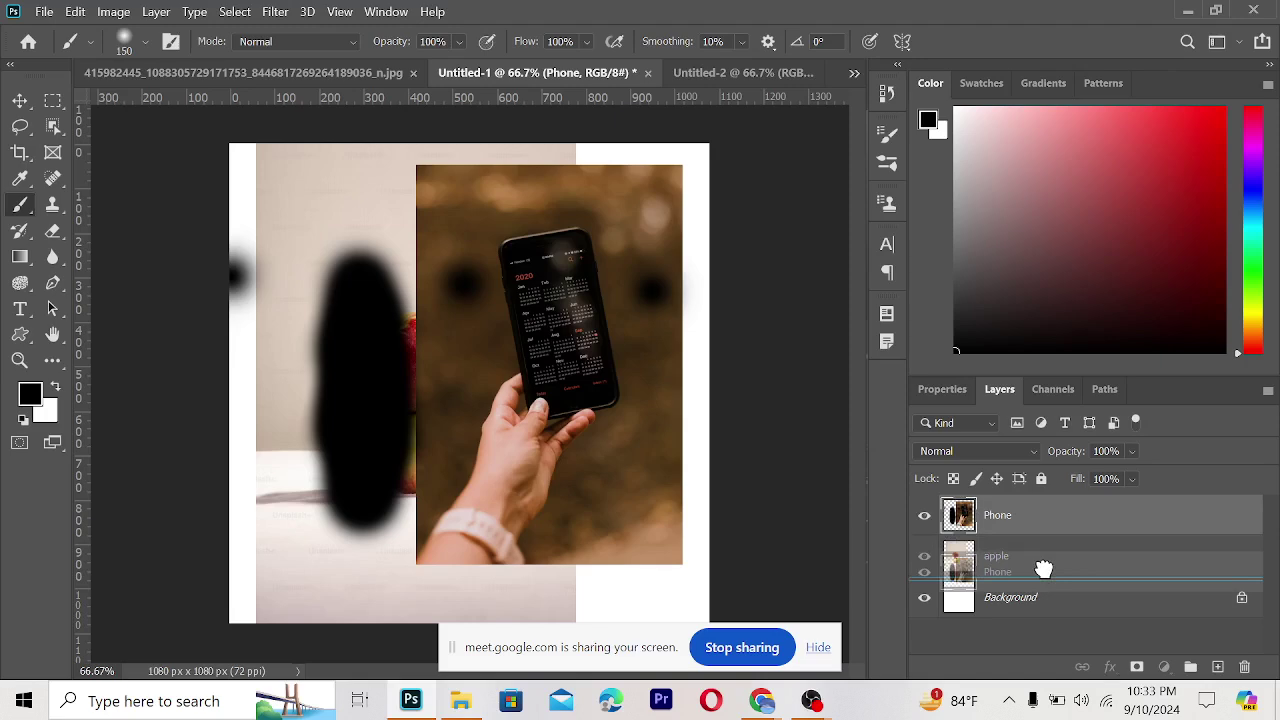
{"action": "left_click_drag", "start_coordinate": [1043, 569], "coordinate": [1043, 570]}
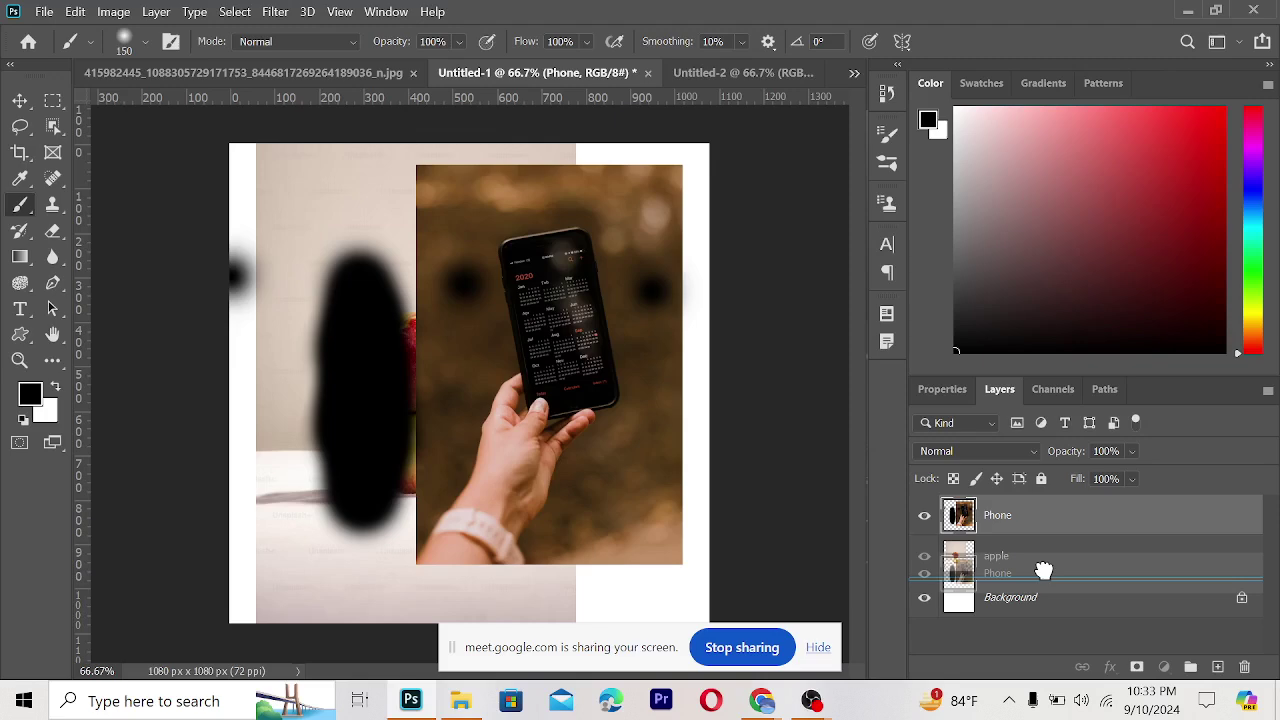
{"action": "left_click_drag", "start_coordinate": [1043, 569], "coordinate": [1045, 578]}
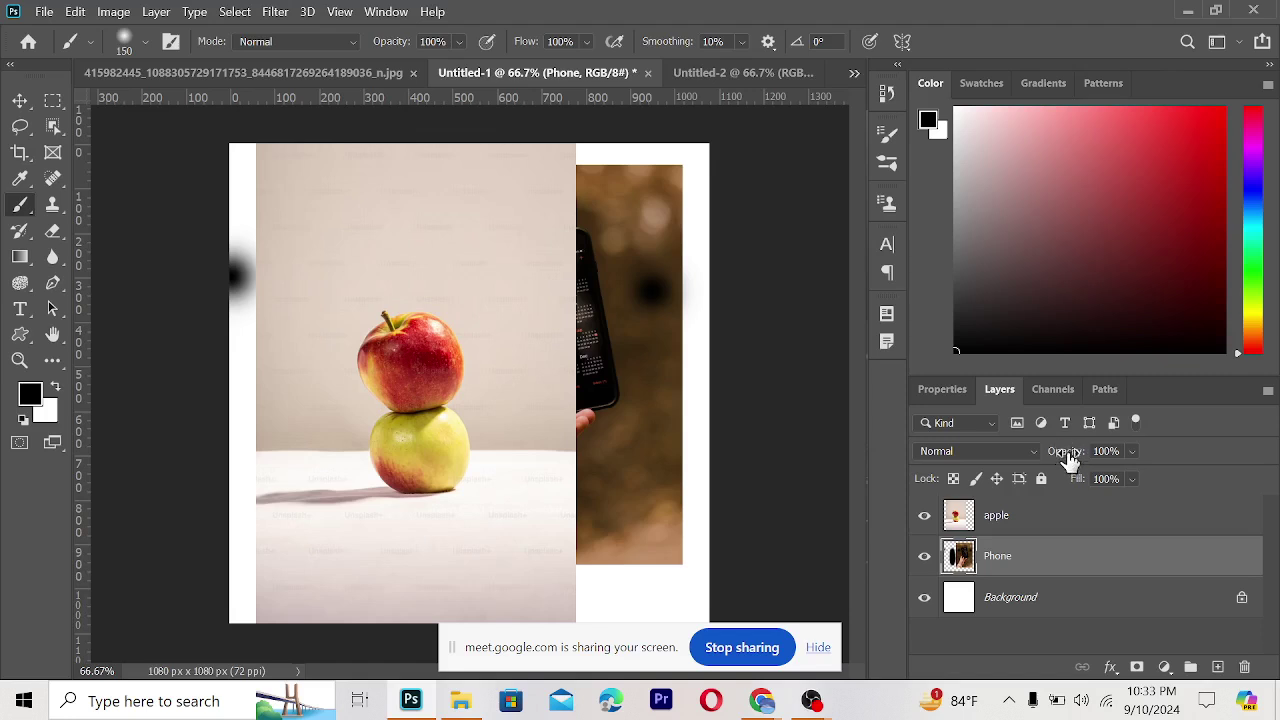
- Move the apple photo horizontally so that it covers the whole phone photo
{"action": "left_click_drag", "start_coordinate": [1068, 457], "coordinate": [1094, 466]}
{"action": "left_click", "coordinate": [20, 100]}
{"action": "left_click", "coordinate": [530, 260]}
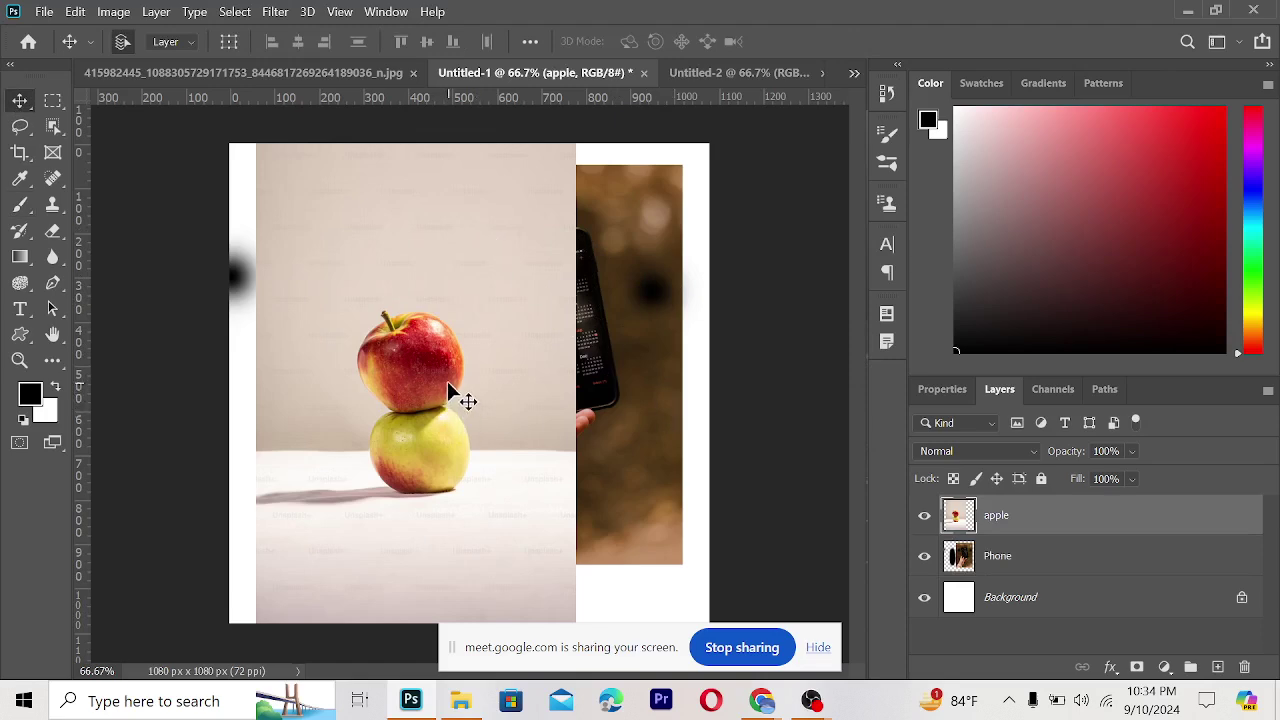
{"action": "left_click_drag", "start_coordinate": [450, 385], "coordinate": [571, 410]}
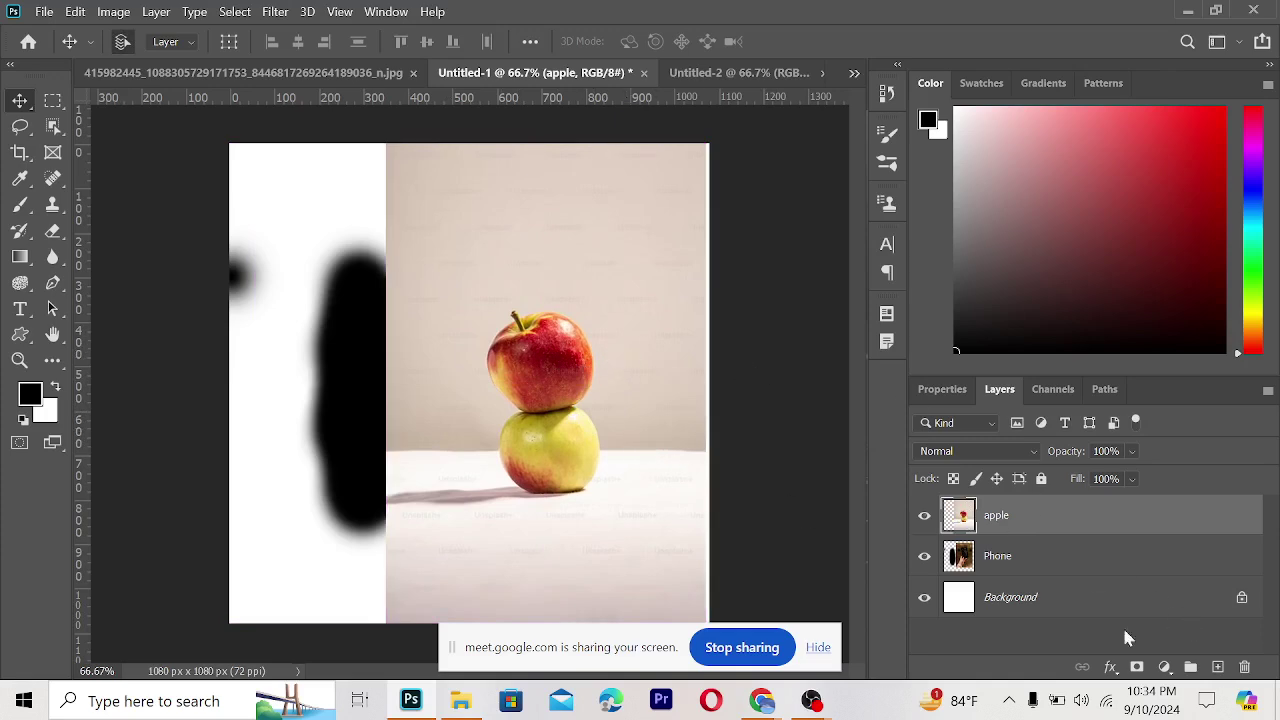
- Demonstrate the apple layer's opacity at 65%, 45%, 31% and 69%, restore it to 100%, and select the Background layer
{"action": "left_click_drag", "start_coordinate": [1070, 456], "coordinate": [1040, 450]}
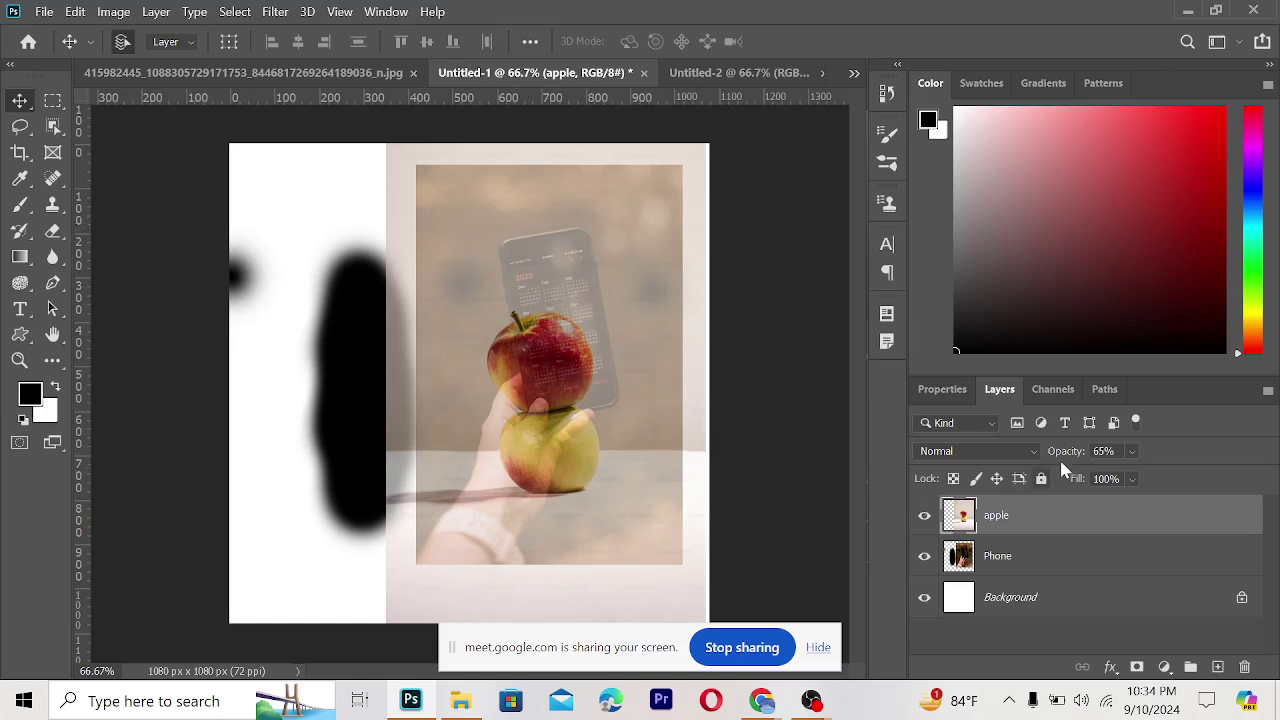
{"action": "left_click_drag", "start_coordinate": [1069, 451], "coordinate": [1048, 455]}
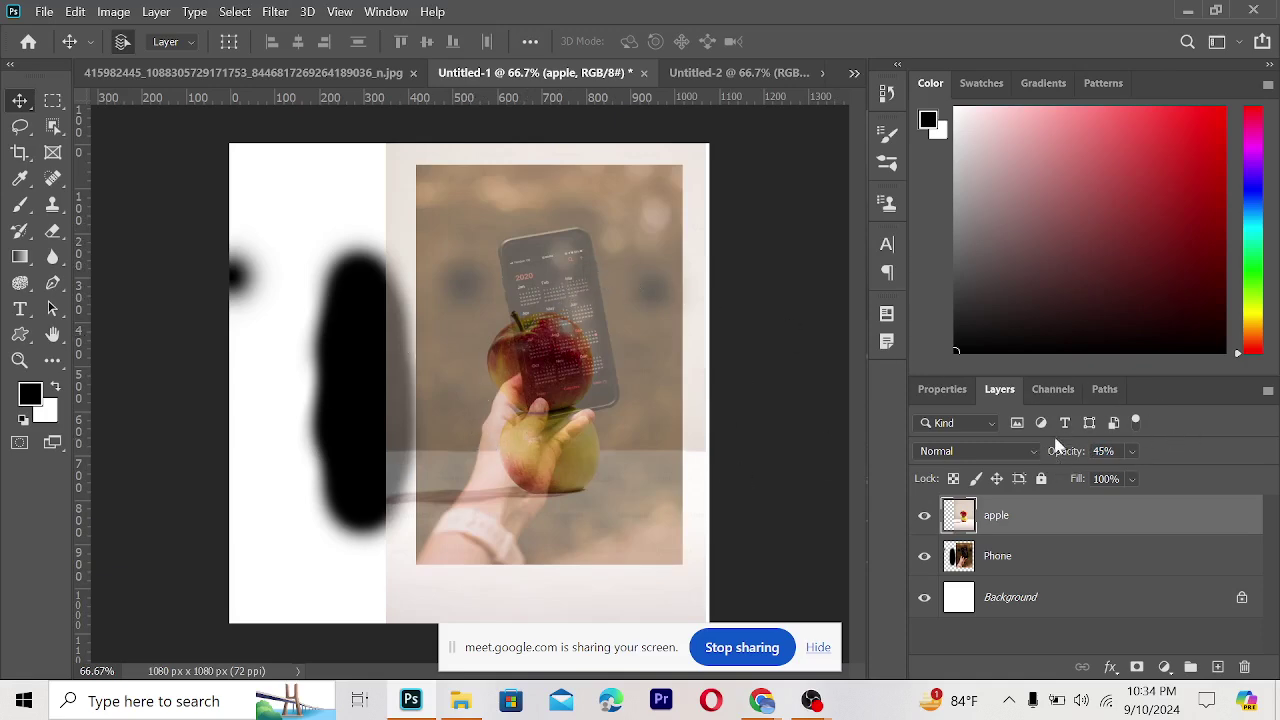
{"action": "left_click_drag", "start_coordinate": [1069, 456], "coordinate": [1050, 458]}
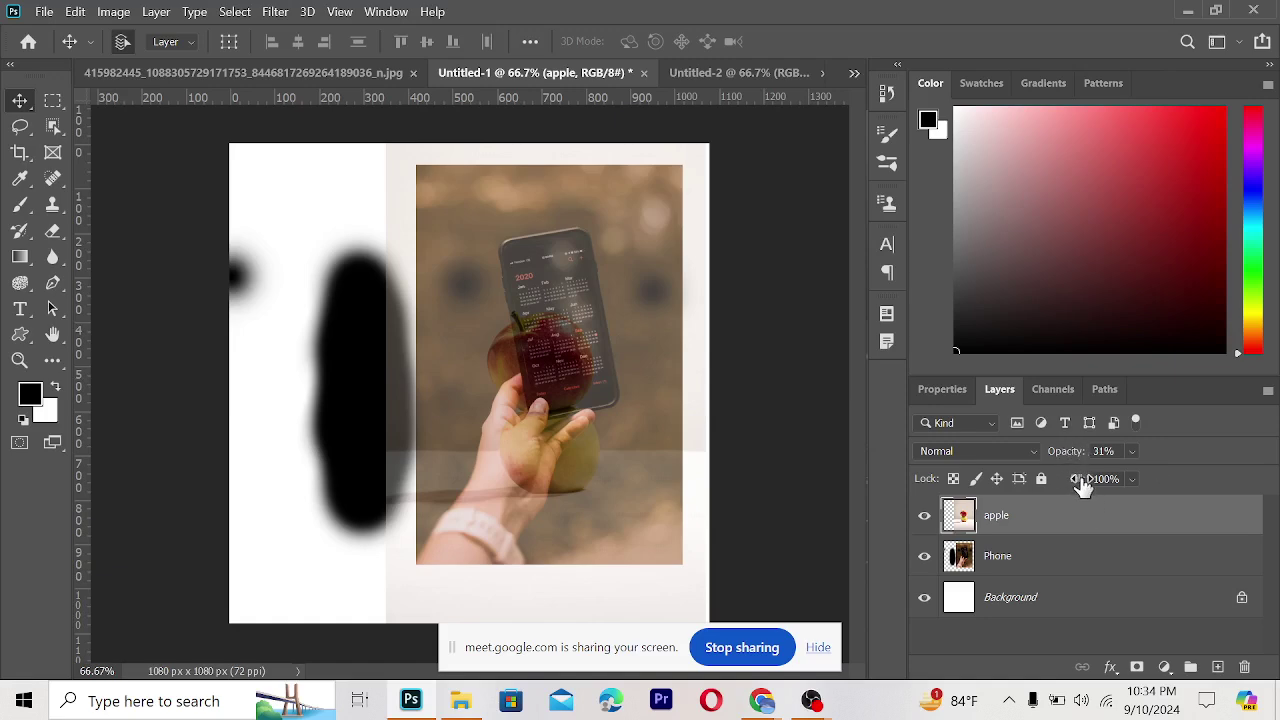
{"action": "left_click_drag", "start_coordinate": [1067, 451], "coordinate": [1245, 455]}
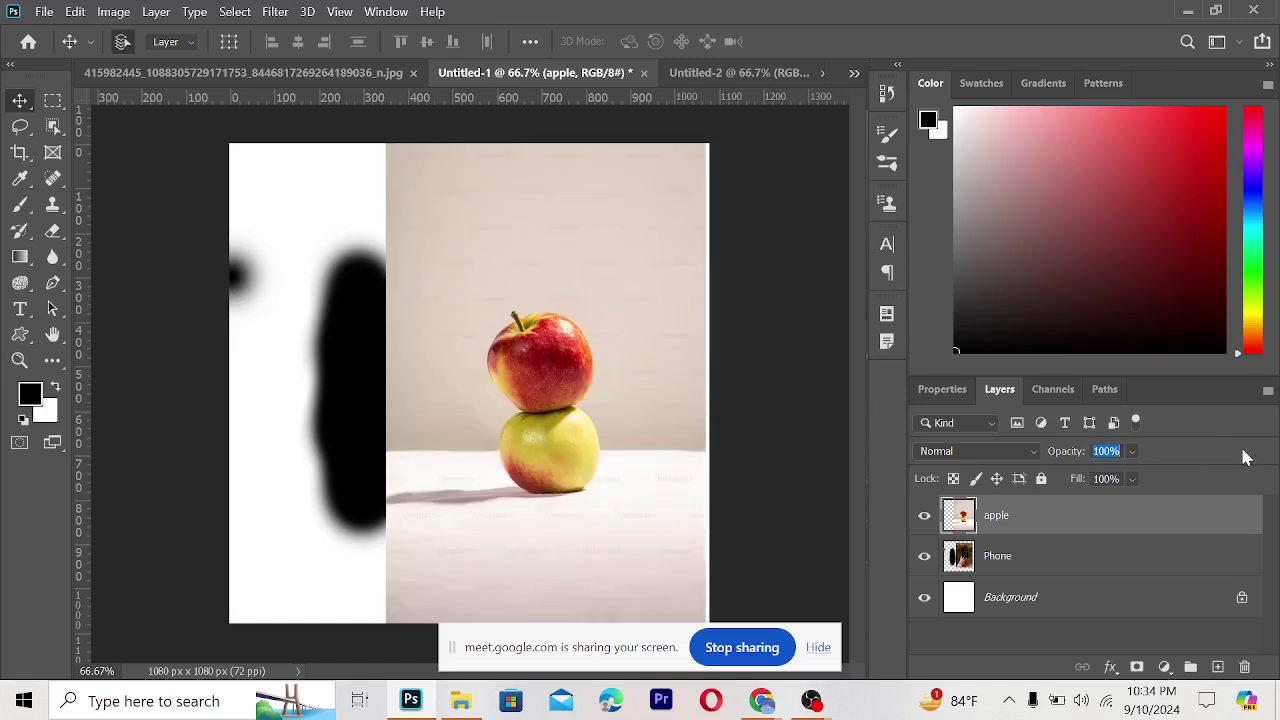
{"action": "left_click_drag", "start_coordinate": [1071, 451], "coordinate": [1141, 490]}
{"action": "left_click_drag", "start_coordinate": [1058, 452], "coordinate": [1194, 457]}
{"action": "mouse_move", "coordinate": [1076, 456]}
{"action": "left_mouse_down"}
{"action": "mouse_move", "coordinate": [1057, 451]}
{"action": "mouse_move", "coordinate": [1080, 457]}
{"action": "mouse_move", "coordinate": [1066, 457]}
{"action": "left_mouse_up"}
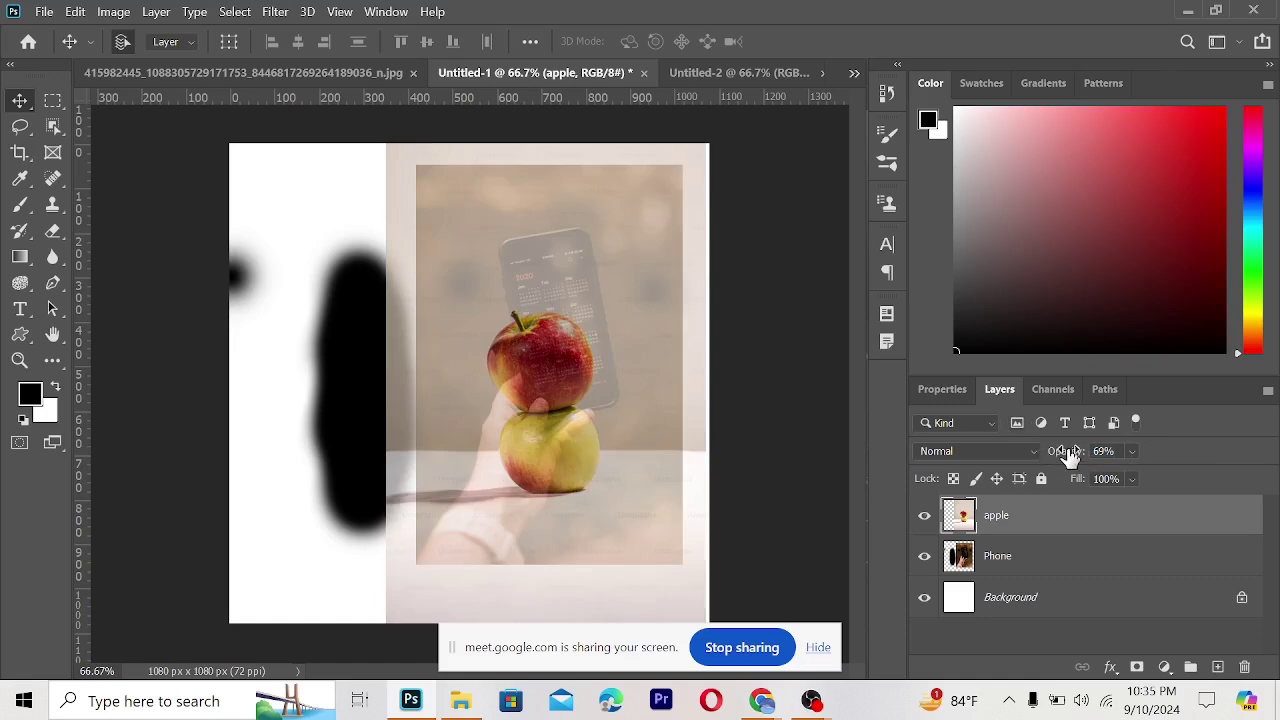
{"action": "left_click_drag", "start_coordinate": [1066, 449], "coordinate": [1200, 466]}
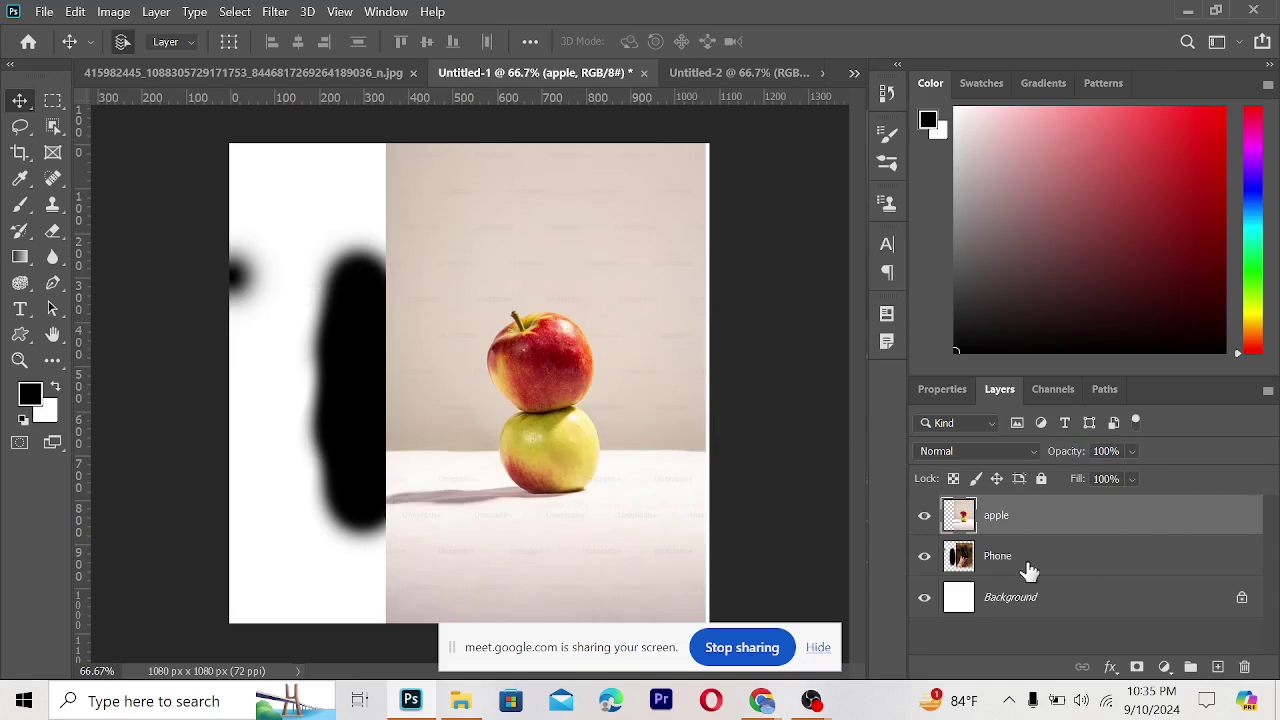
{"action": "left_click", "coordinate": [995, 598]}
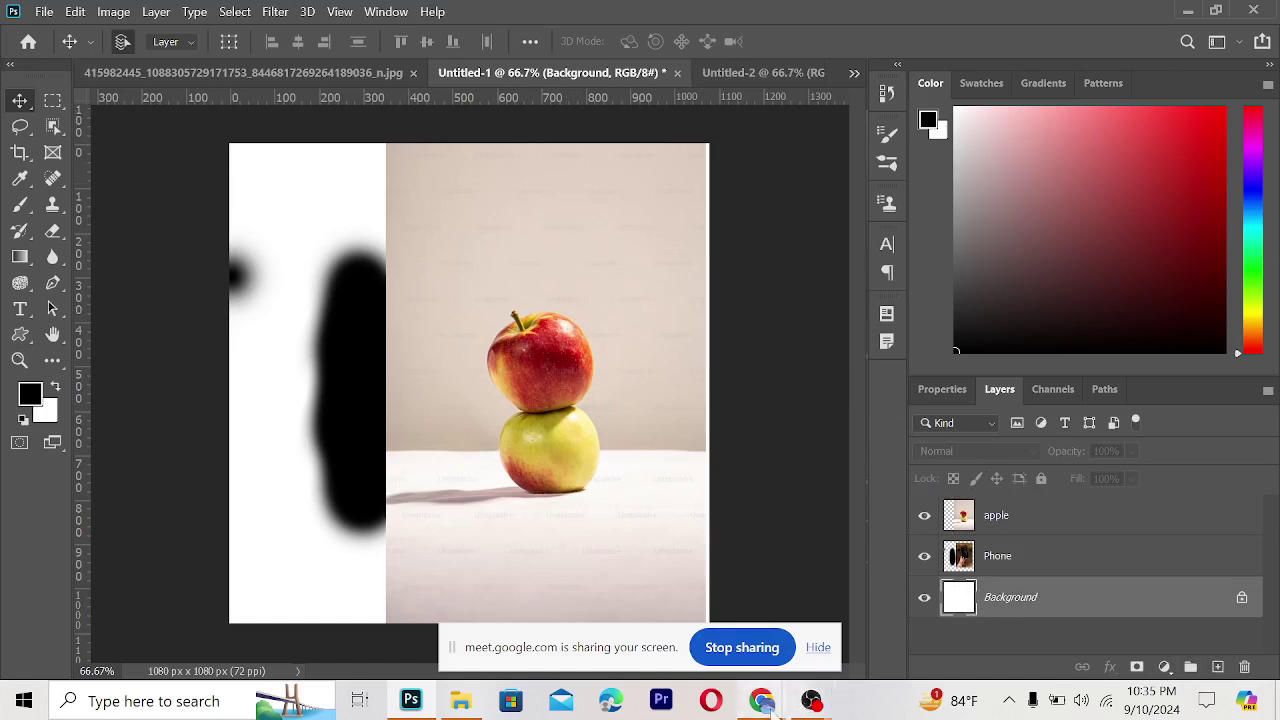
- Switch to the Unsplash page in Chrome and search for "night sky" photos
{"action": "mouse_move", "coordinate": [762, 700]}
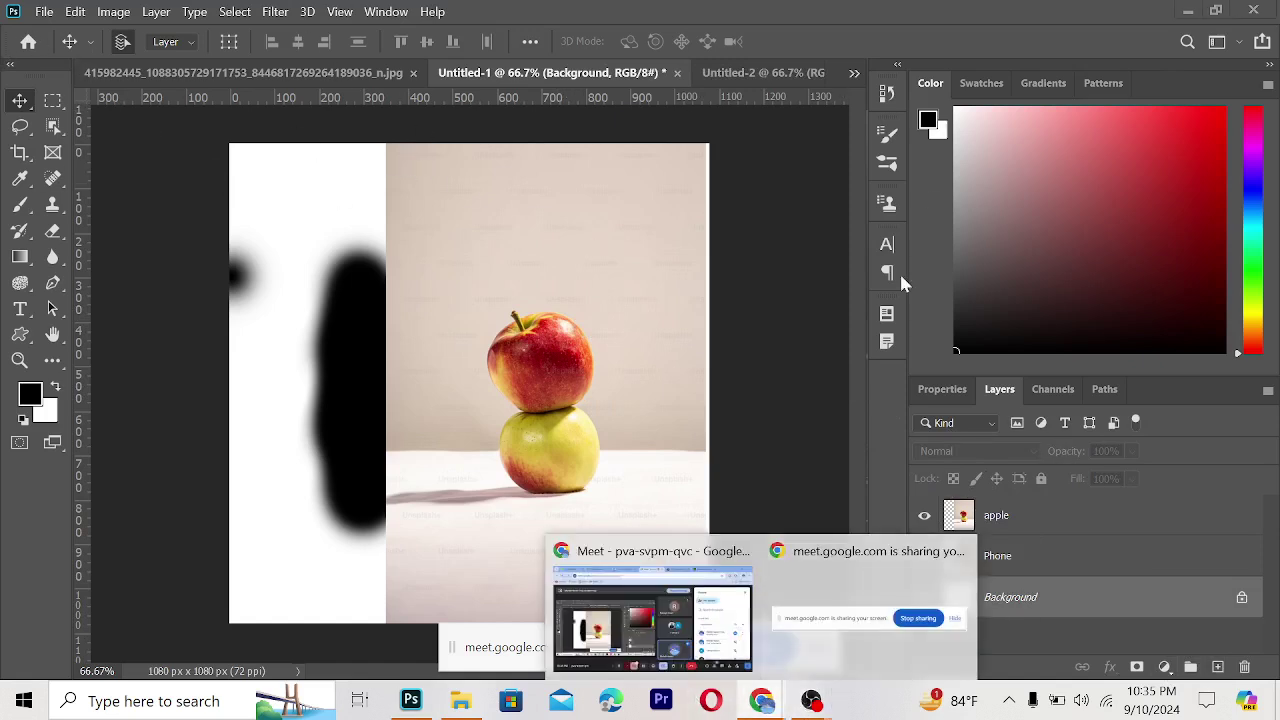
{"action": "left_click", "coordinate": [640, 632]}
{"action": "left_click", "coordinate": [795, 20]}
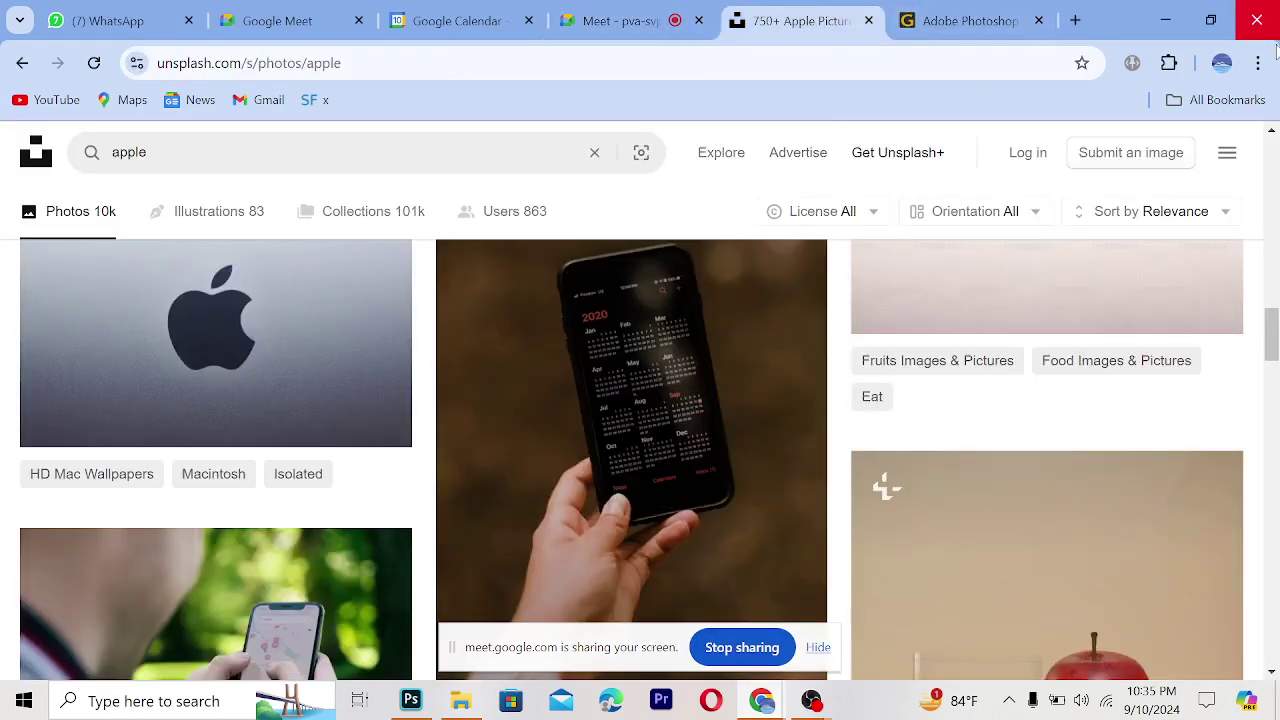
{"action": "double_click", "coordinate": [128, 152]}
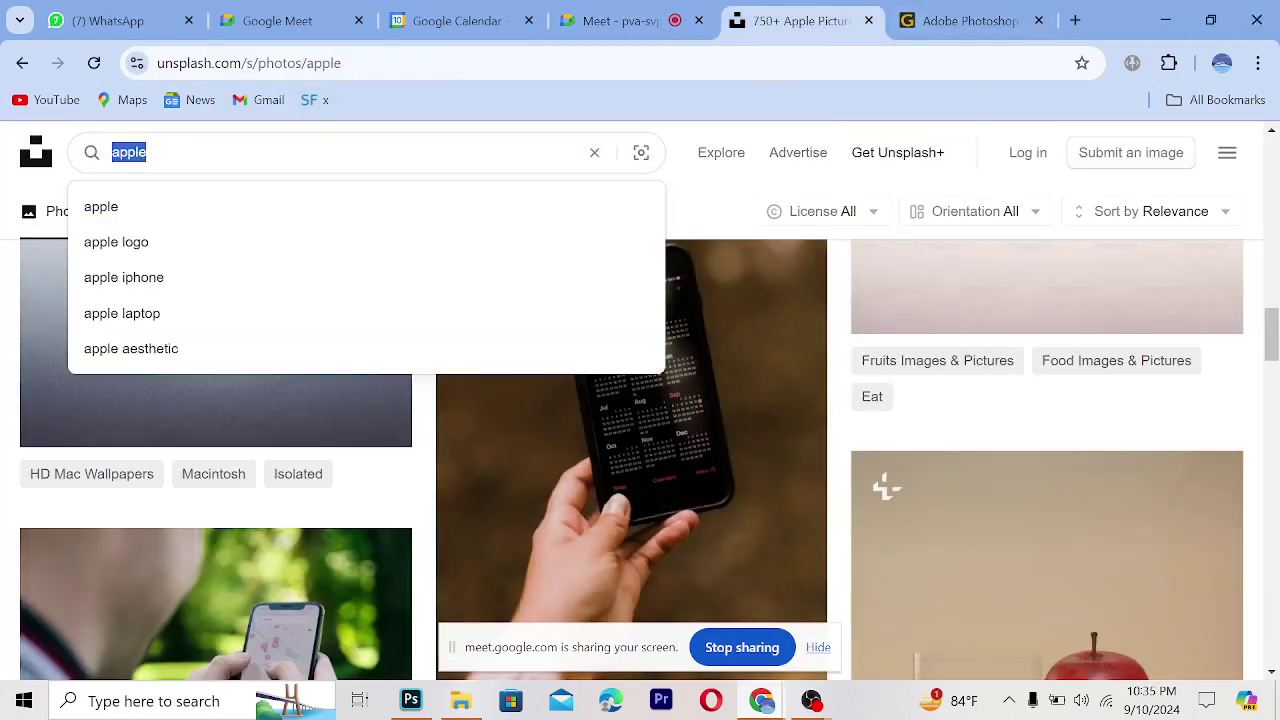
{"action": "type", "text": "night sky"}
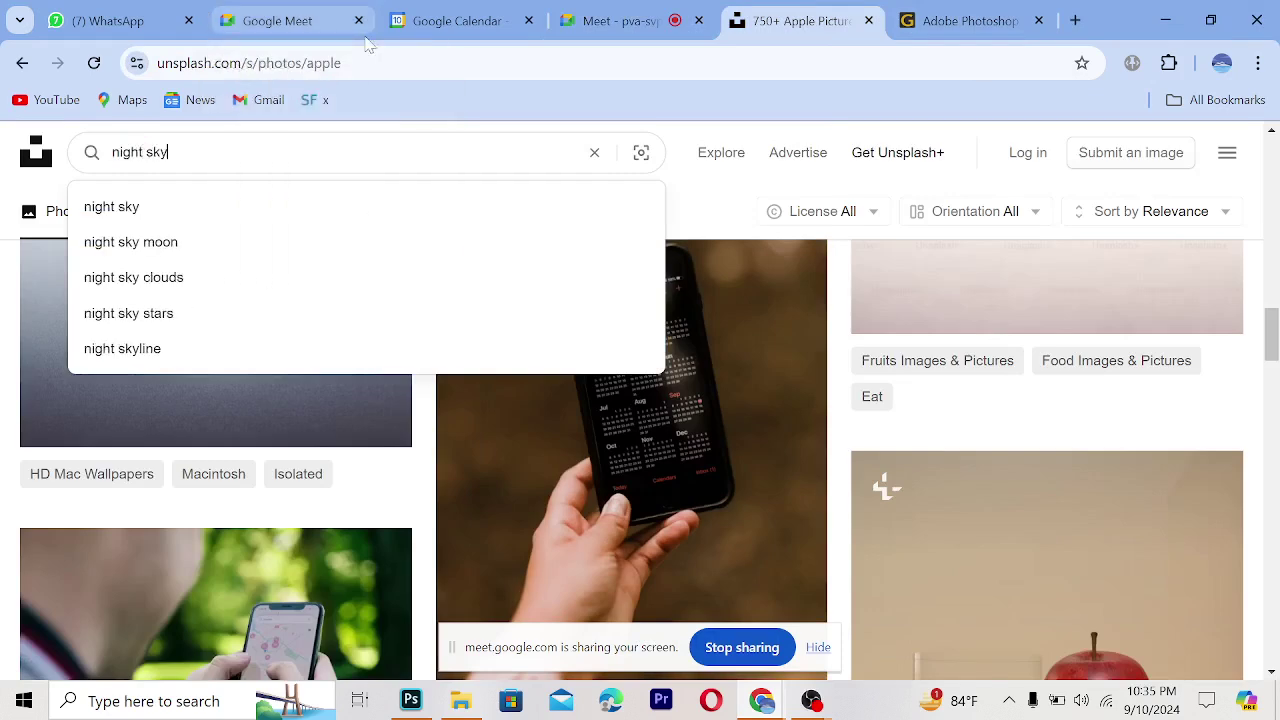
{"action": "key", "text": "Return"}
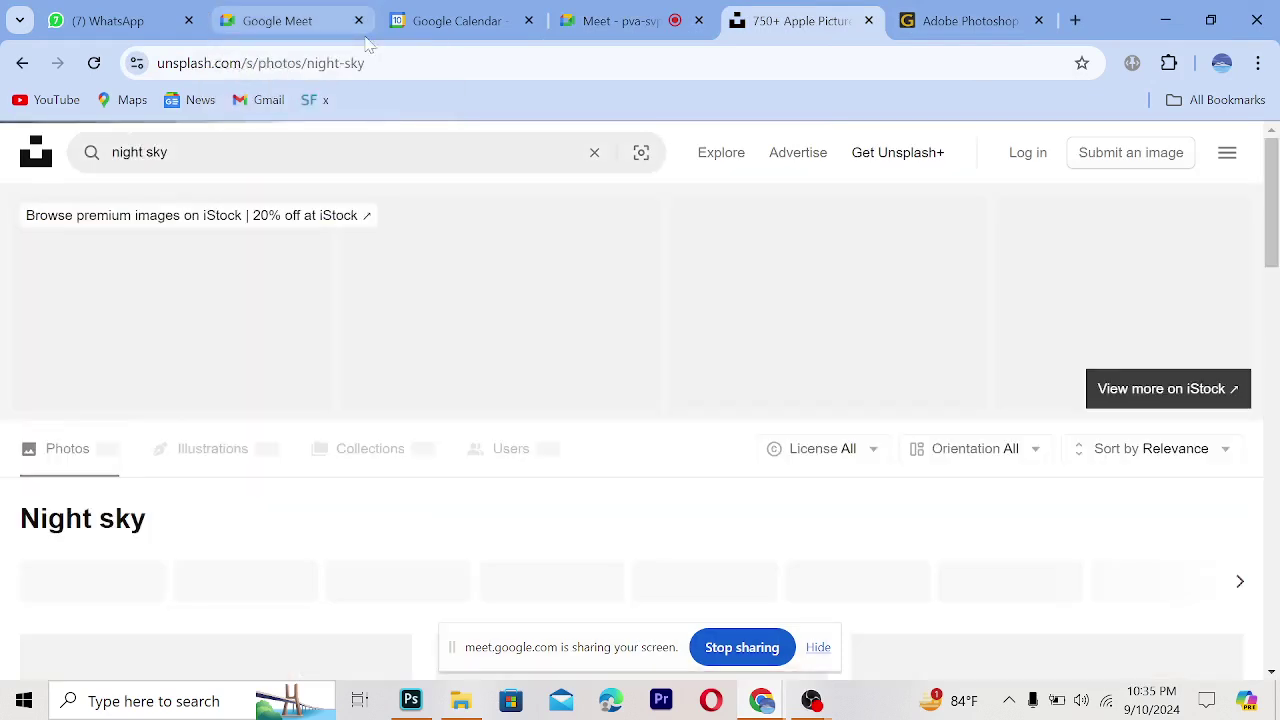
- Copy the night sky photo of a lone tree on a hill from the search results
{"action": "scroll", "coordinate": [355, 350], "scroll_direction": "down", "scroll_amount": 3}
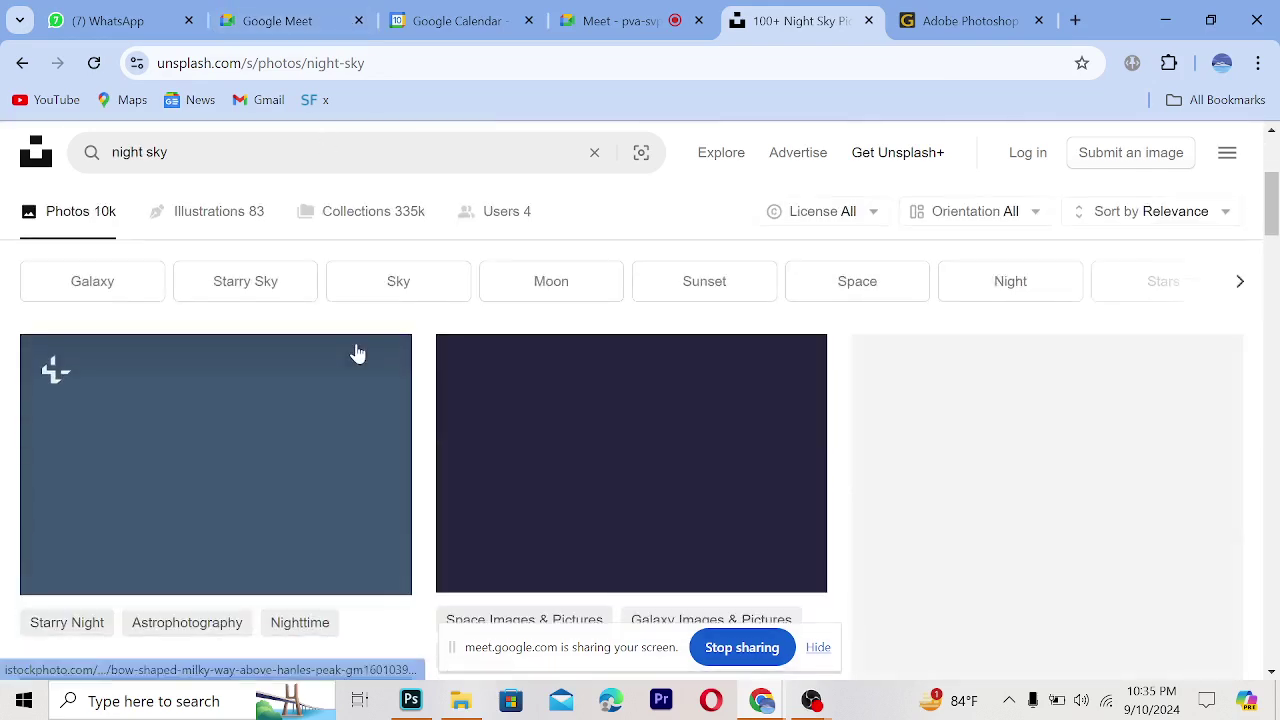
{"action": "scroll", "coordinate": [495, 434], "scroll_direction": "down", "scroll_amount": 3}
{"action": "scroll", "coordinate": [491, 436], "scroll_direction": "up", "scroll_amount": 1}
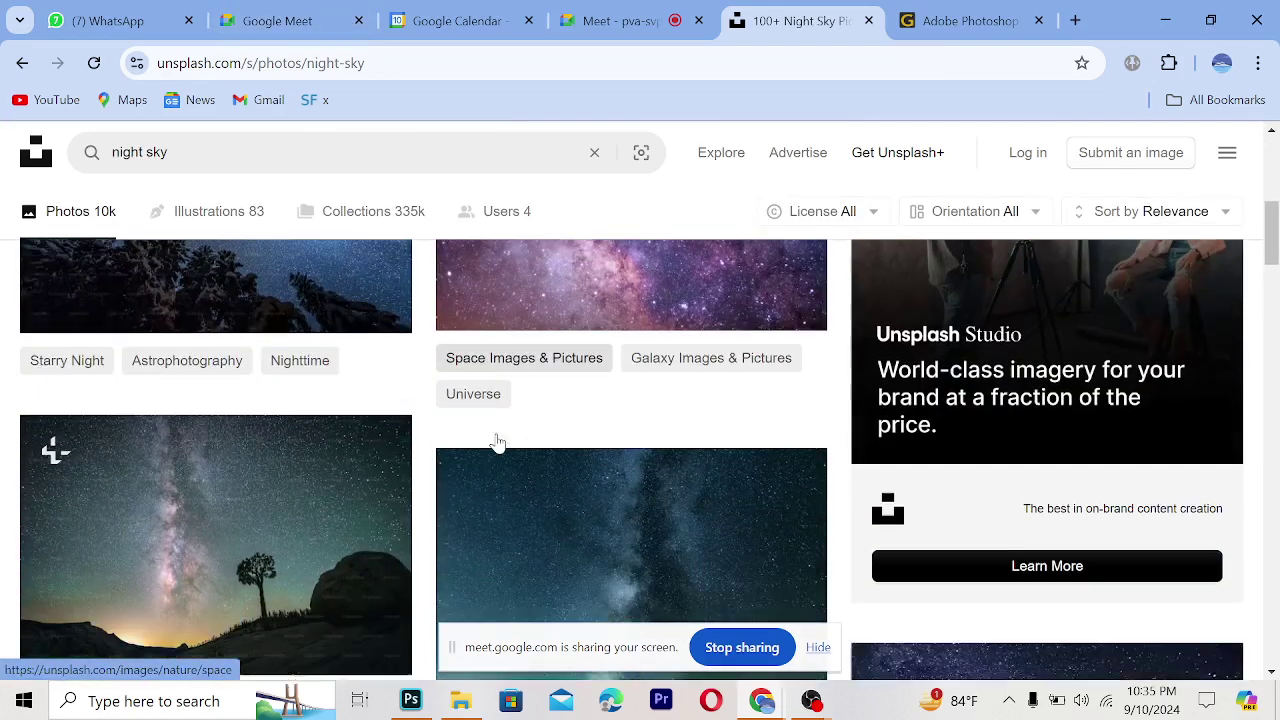
{"action": "scroll", "coordinate": [143, 491], "scroll_direction": "down", "scroll_amount": 1}
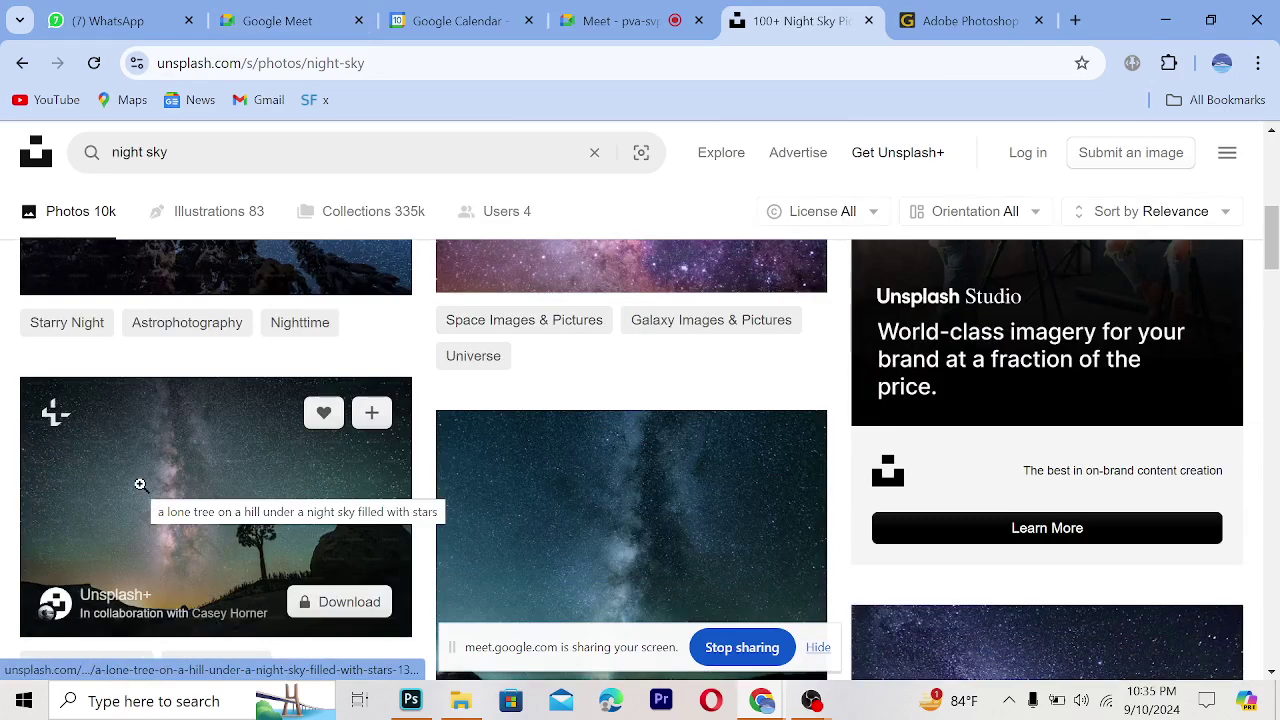
{"action": "right_click", "coordinate": [140, 485]}
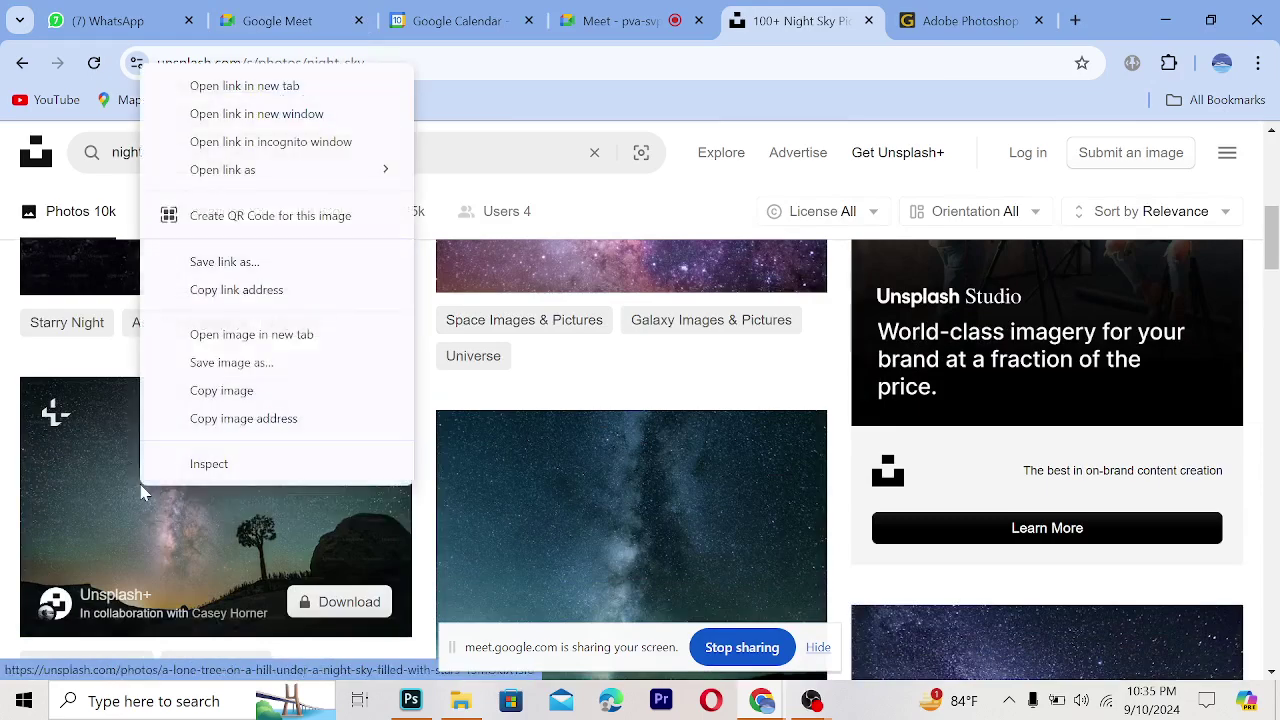
{"action": "left_click", "coordinate": [286, 365]}
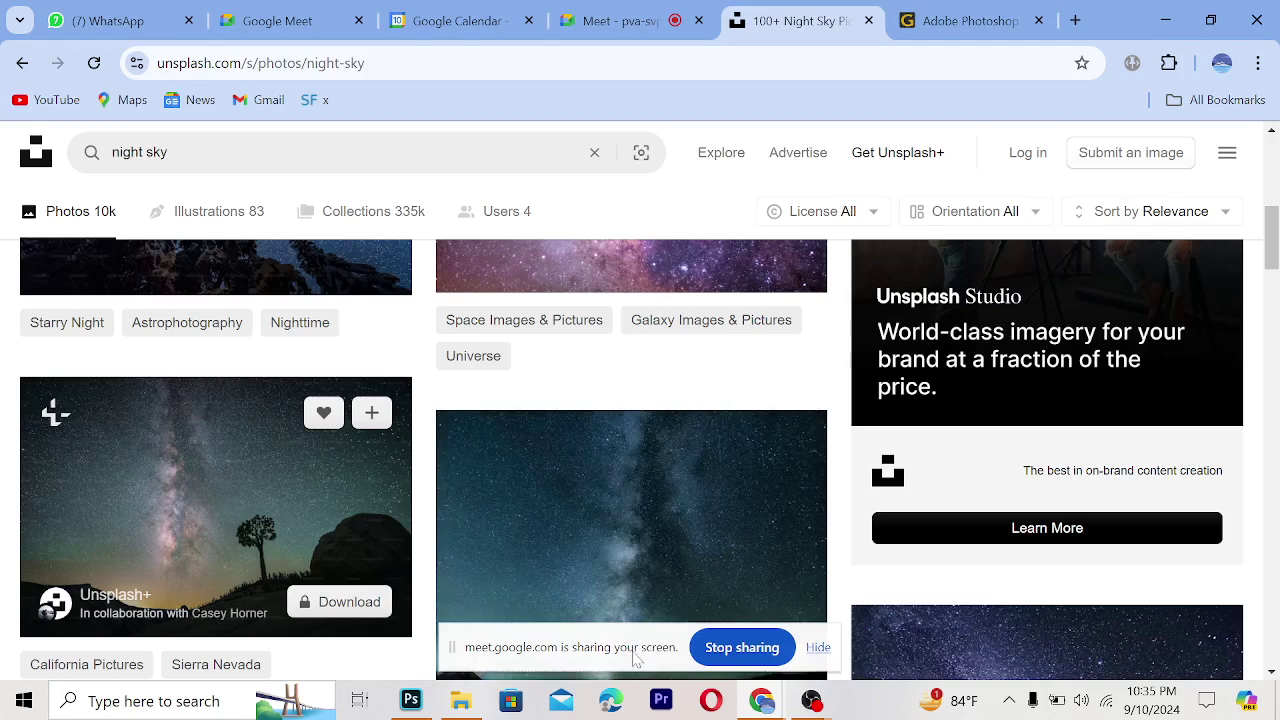
- Switch back to Photoshop and paste the copied night sky photo into the blank Untitled-2 document
{"action": "left_click", "coordinate": [411, 700]}
{"action": "left_click", "coordinate": [768, 72]}
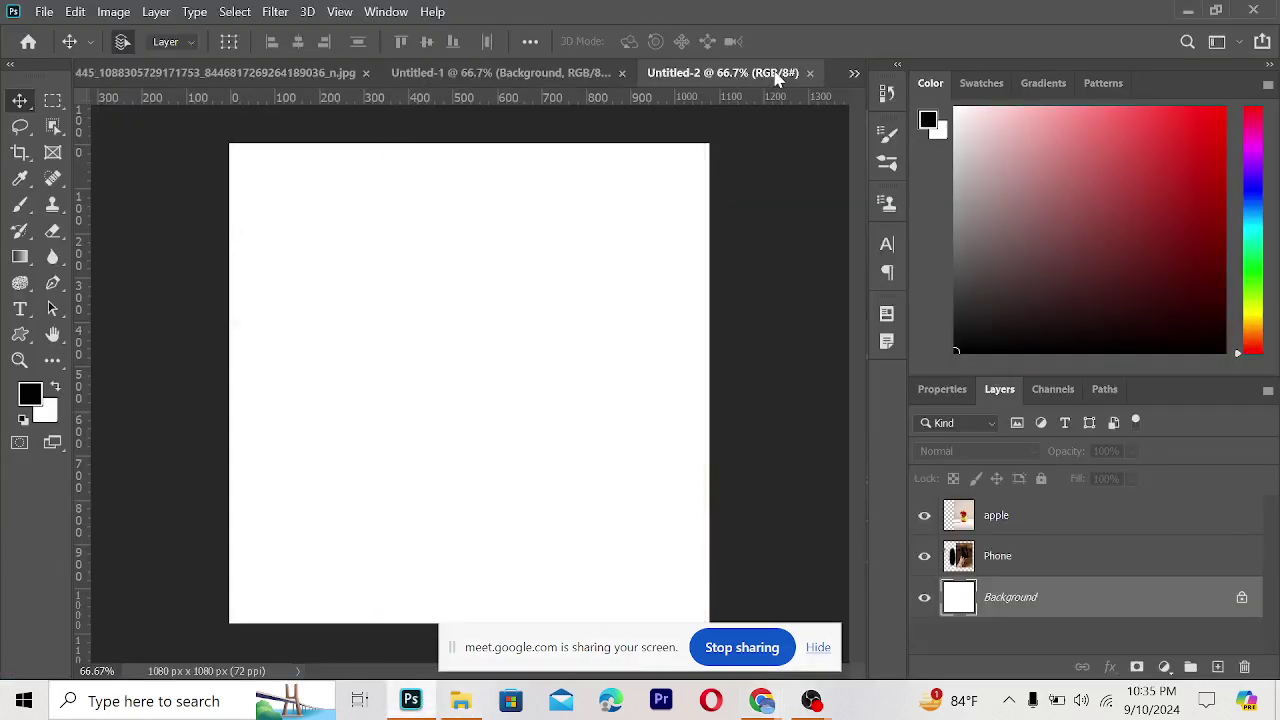
{"action": "key", "text": "ctrl+v"}
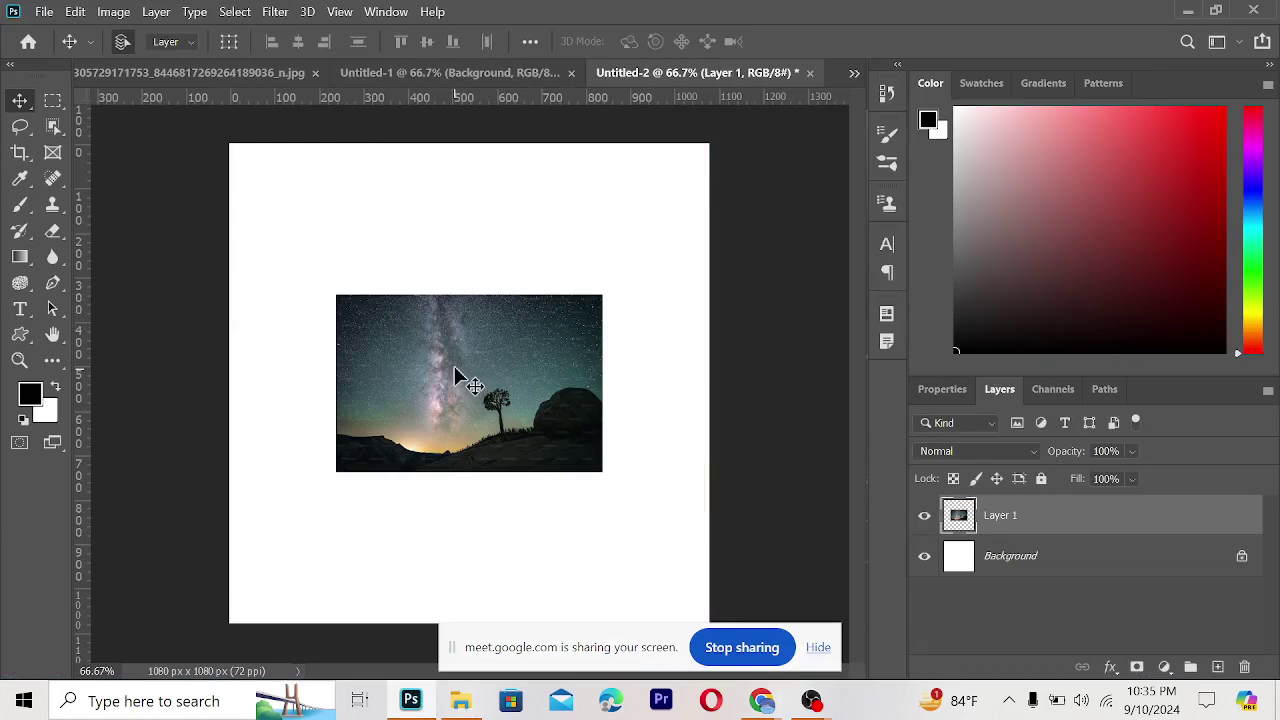
- Scale the night sky photo proportionally to about 218% so that it spans the full canvas width
{"action": "key", "text": "ctrl+t"}
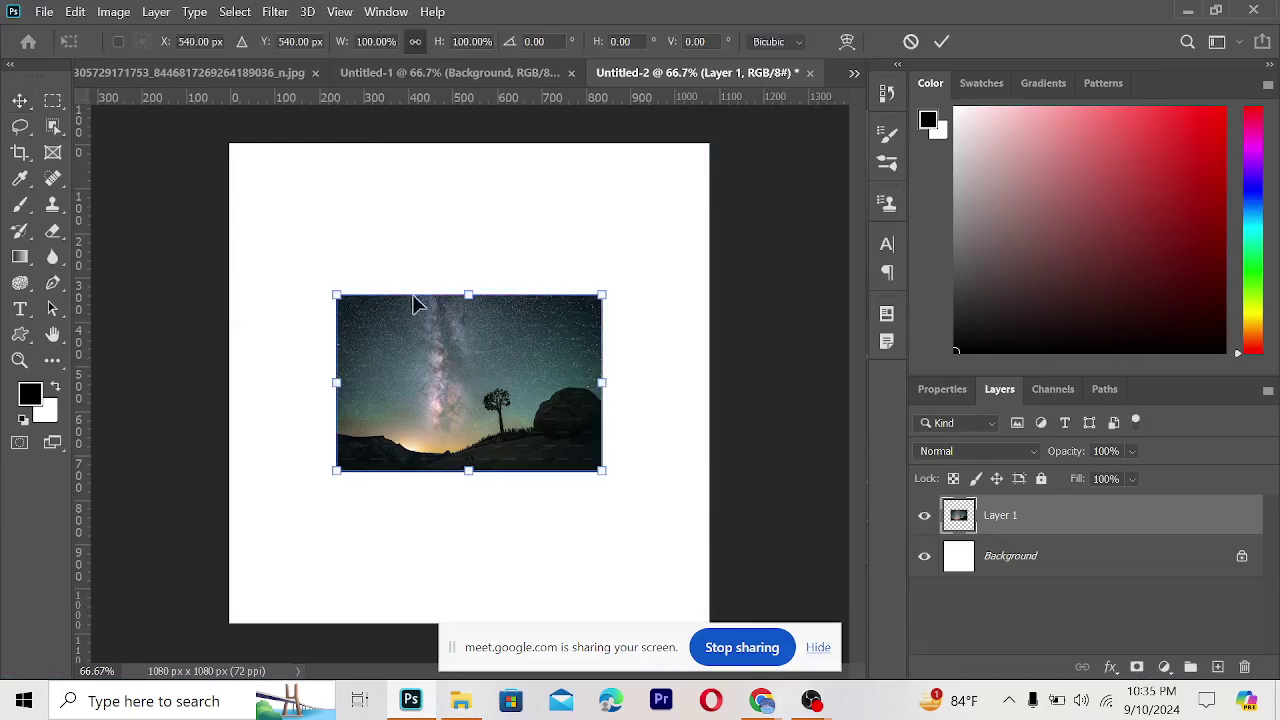
{"action": "left_click_drag", "start_coordinate": [468, 296], "coordinate": [470, 153]}
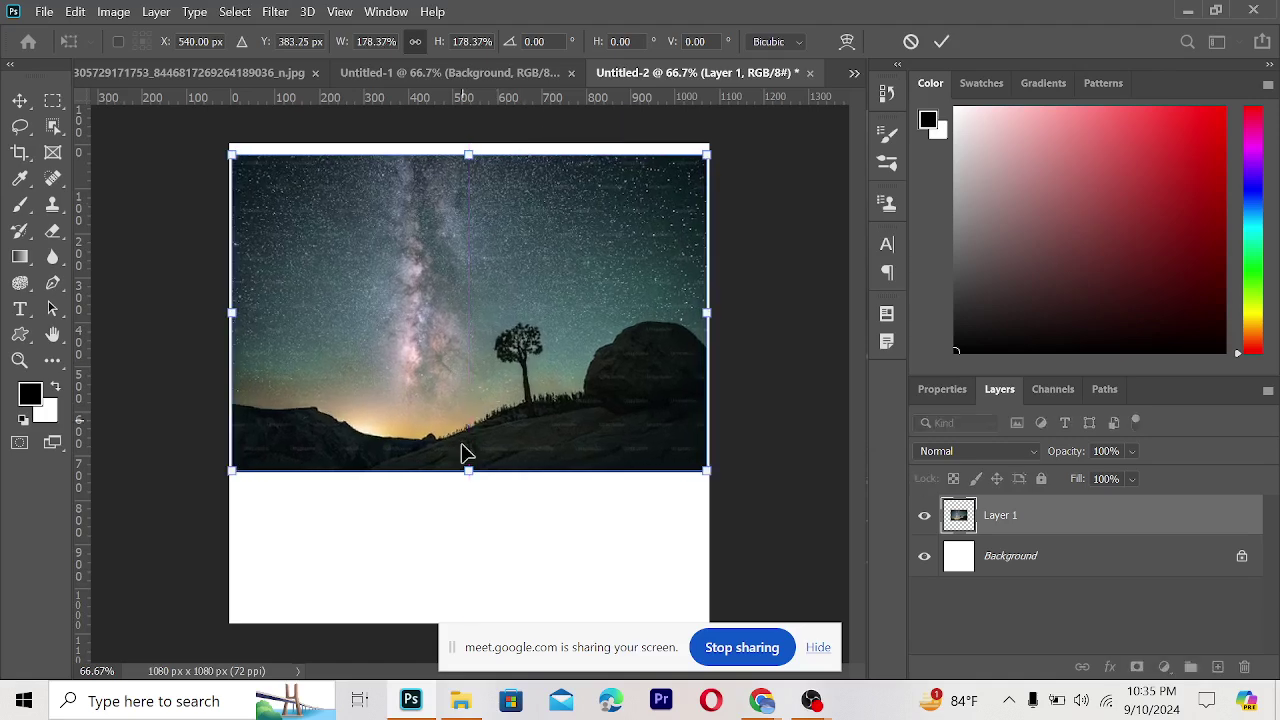
{"action": "left_click_drag", "start_coordinate": [466, 471], "coordinate": [466, 540]}
{"action": "left_click", "coordinate": [20, 101]}
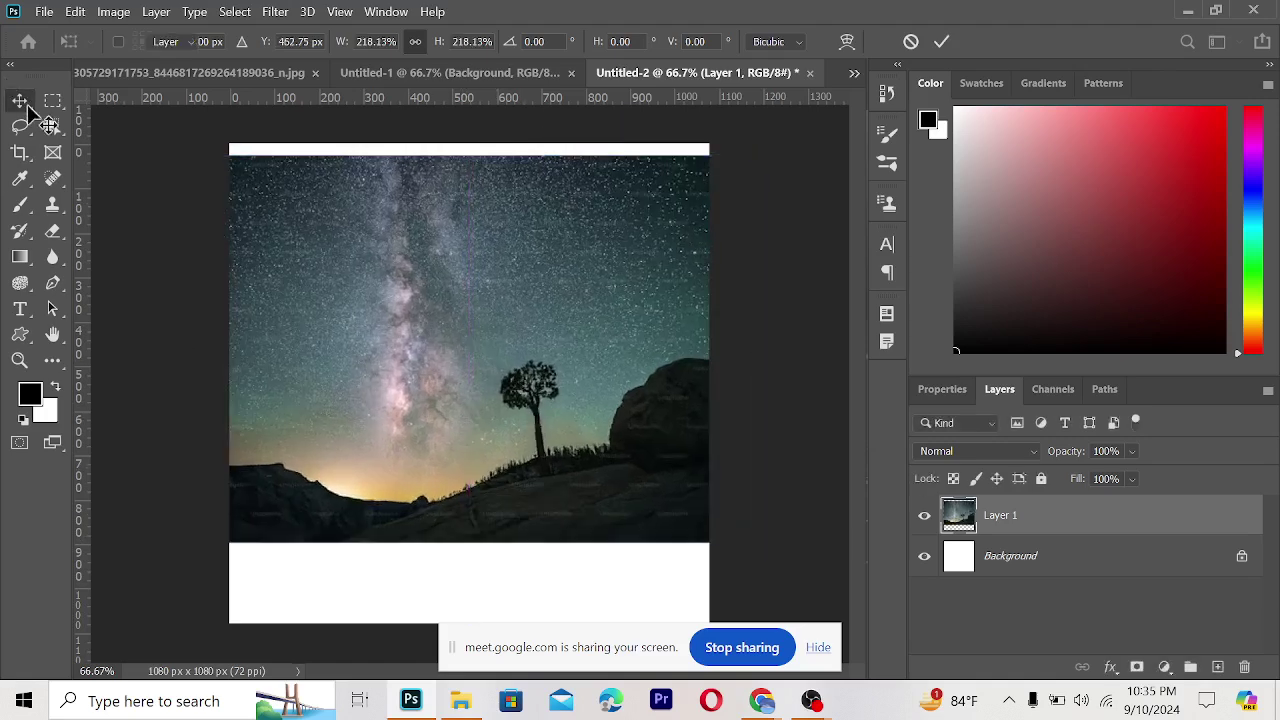
- Add a "Beautiful Night" text layer over the upper part of the night sky photo
{"action": "left_click", "coordinate": [20, 308]}
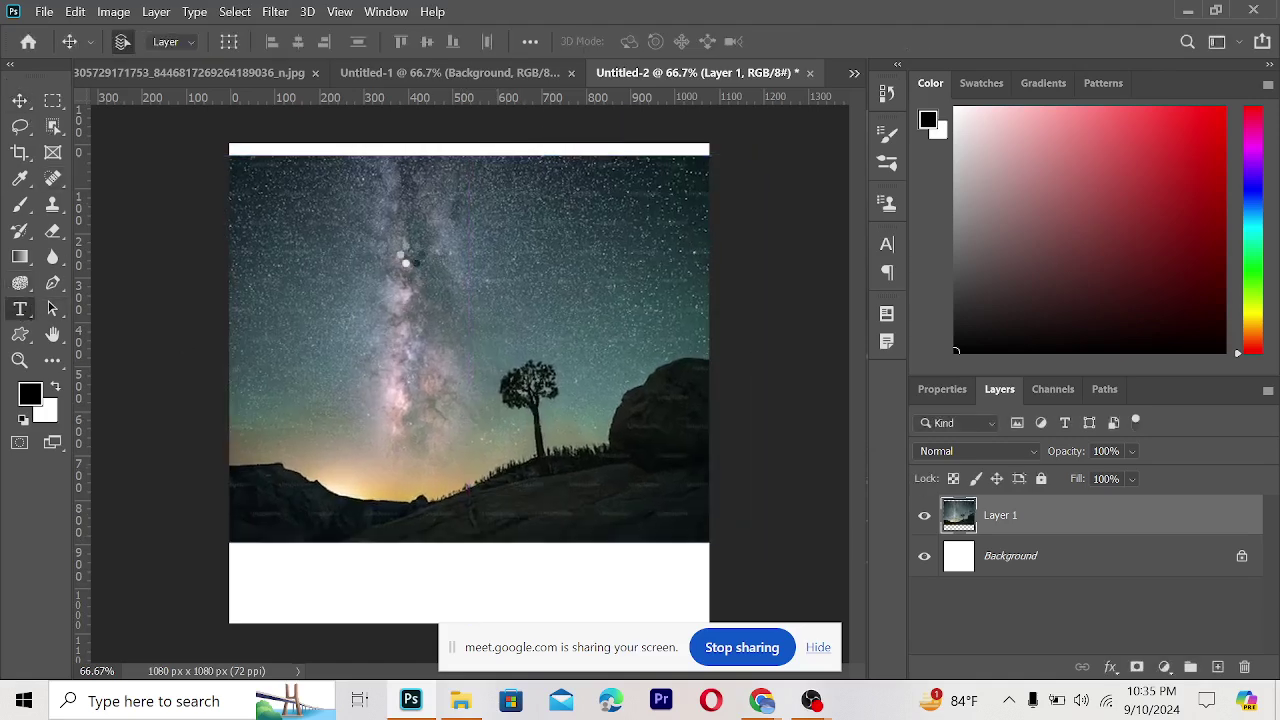
{"action": "left_click", "coordinate": [467, 291]}
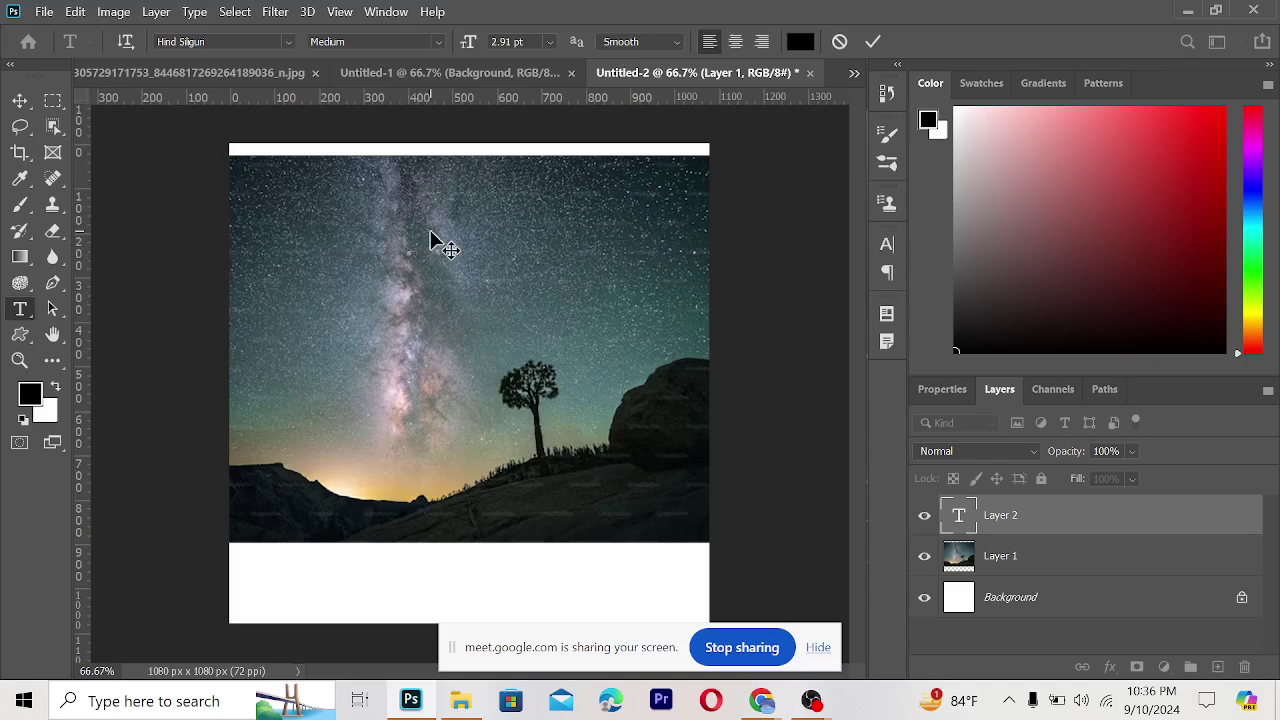
{"action": "key", "text": "ctrl+t"}
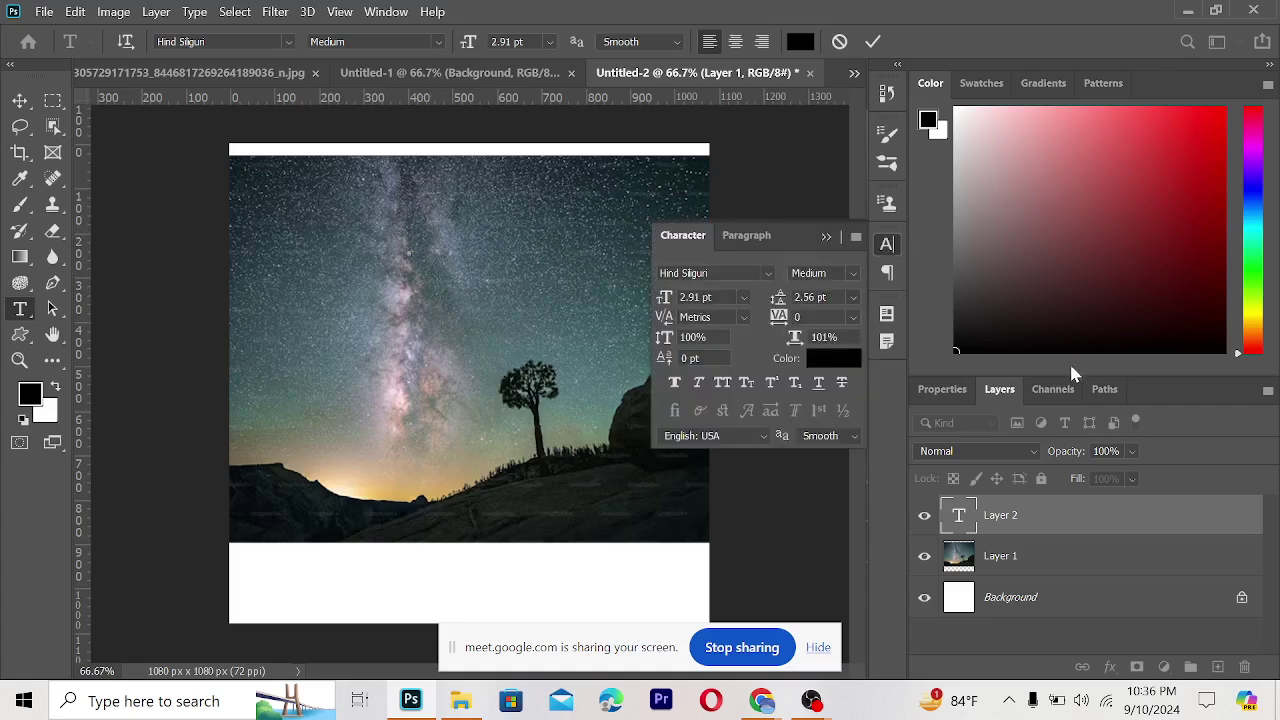
{"action": "scroll", "coordinate": [400, 262], "scroll_direction": "up", "scroll_amount": 5}
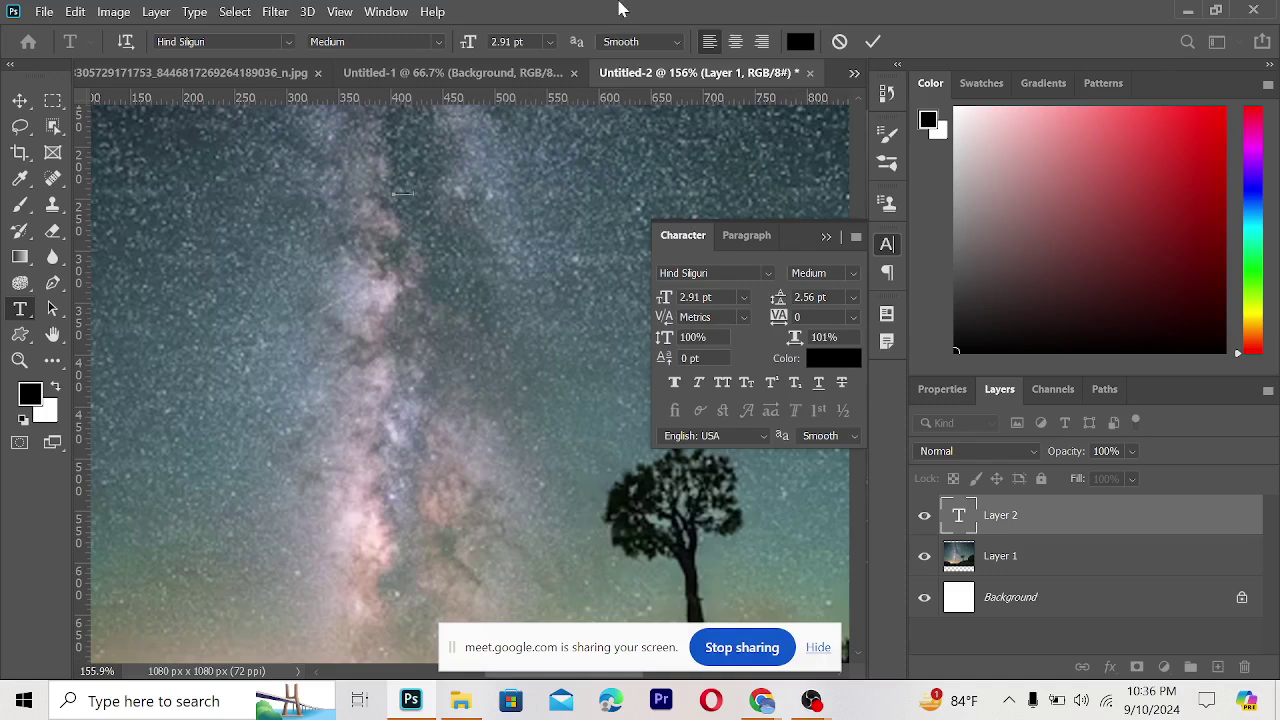
{"action": "left_click", "coordinate": [20, 101]}
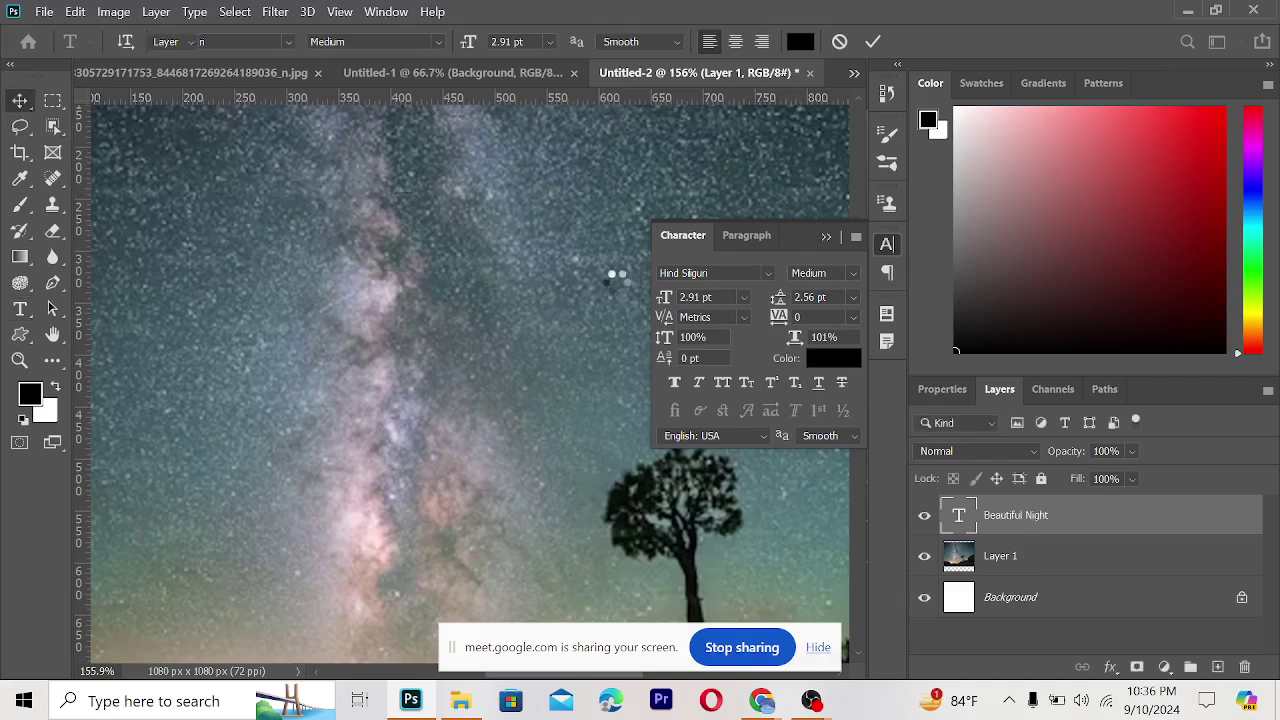
- Scale the "Beautiful Night" text proportionally up to about 693 px wide and 140 px high
{"action": "key", "text": "ctrl+t"}
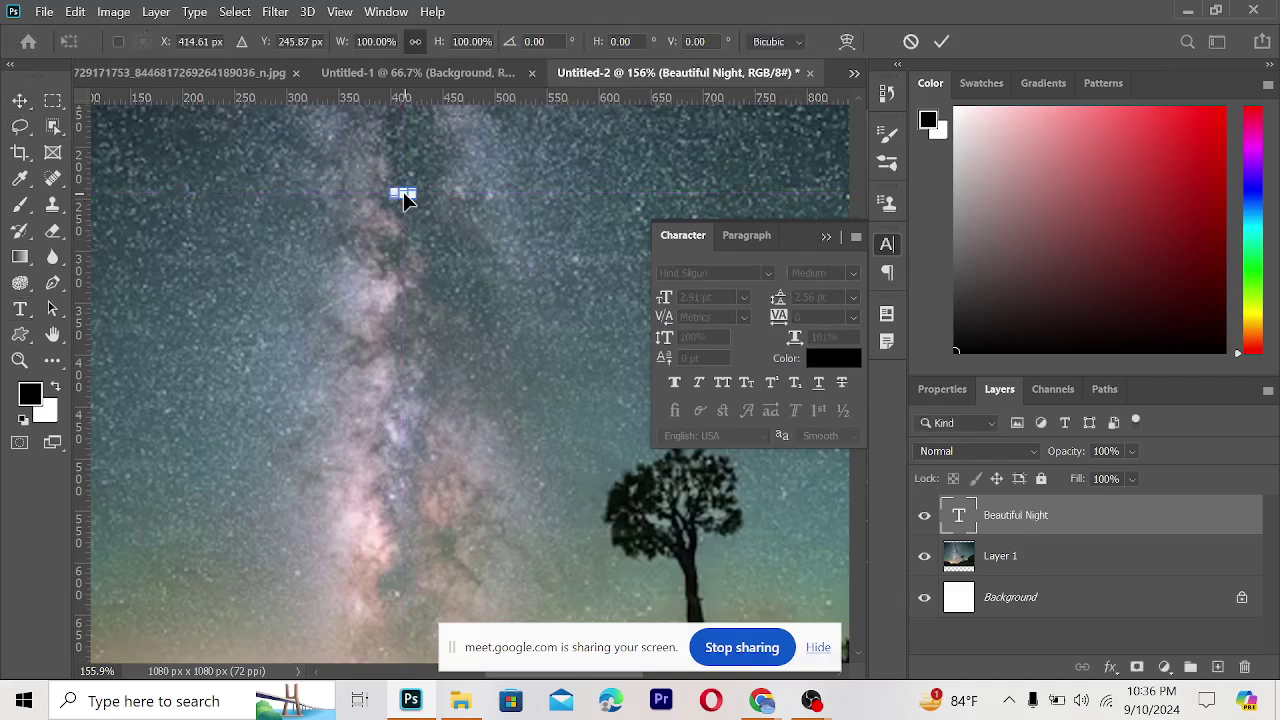
{"action": "left_click_drag", "start_coordinate": [402, 196], "coordinate": [408, 337]}
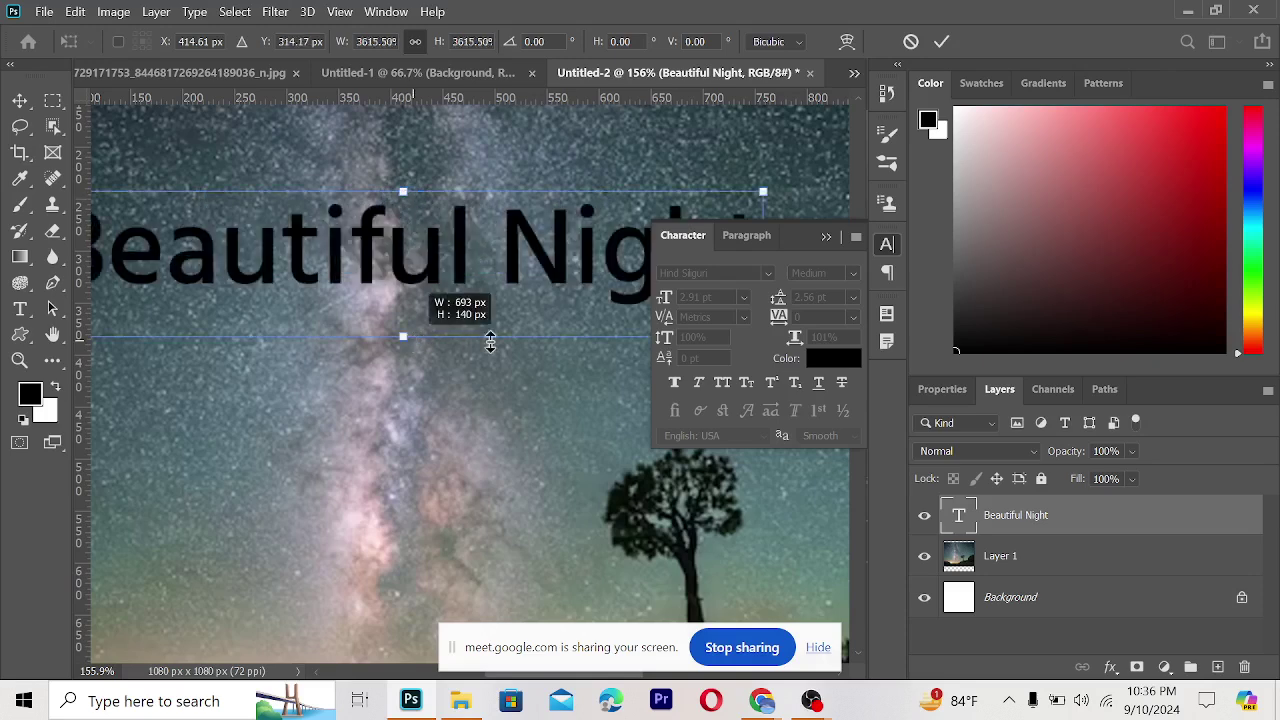
{"action": "scroll", "coordinate": [506, 378], "scroll_direction": "down", "scroll_amount": 3}
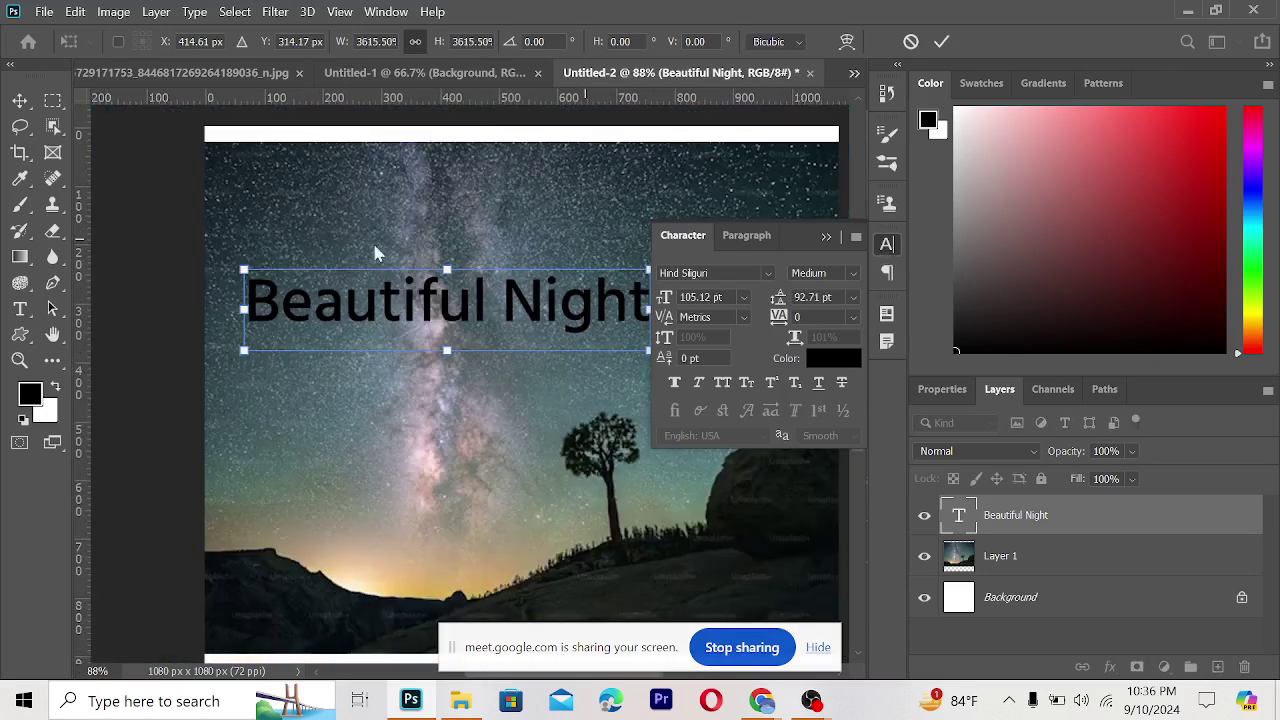
{"action": "left_click", "coordinate": [20, 102]}
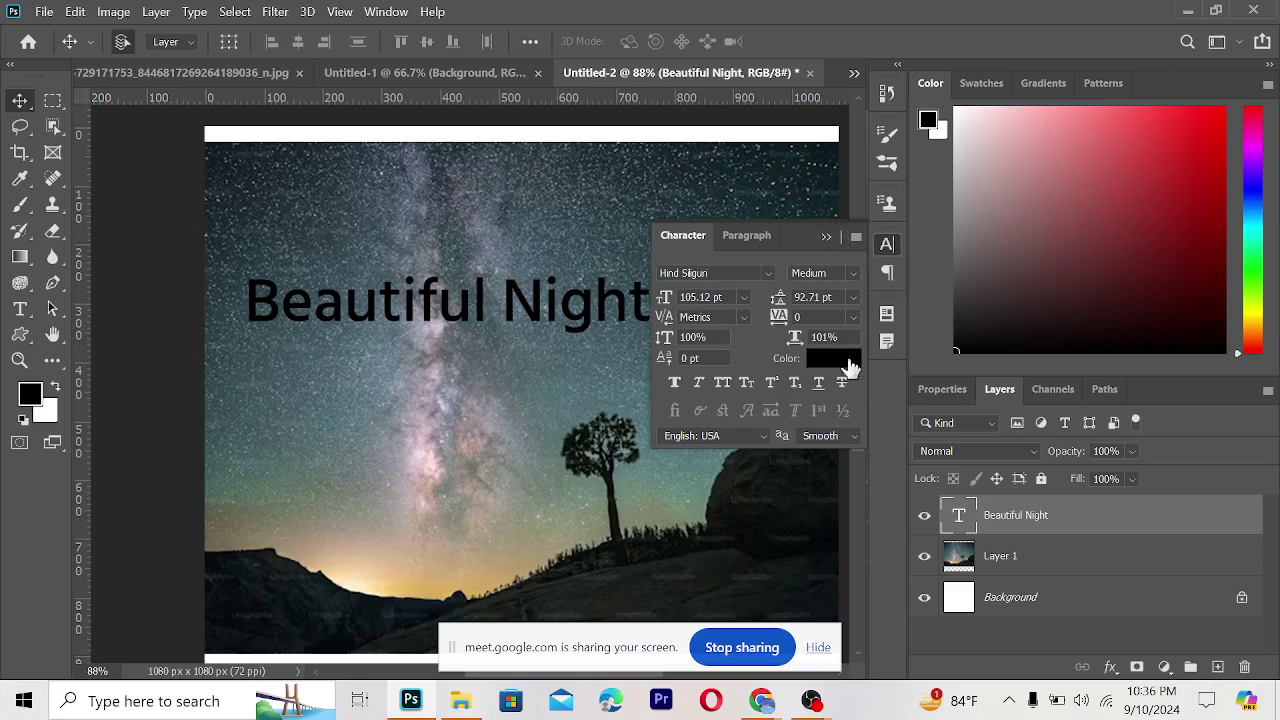
- Try the Haettenschweiler font on the "Beautiful Night" text, and set it to Arial Rounded MT Bold
{"action": "left_click", "coordinate": [769, 276]}
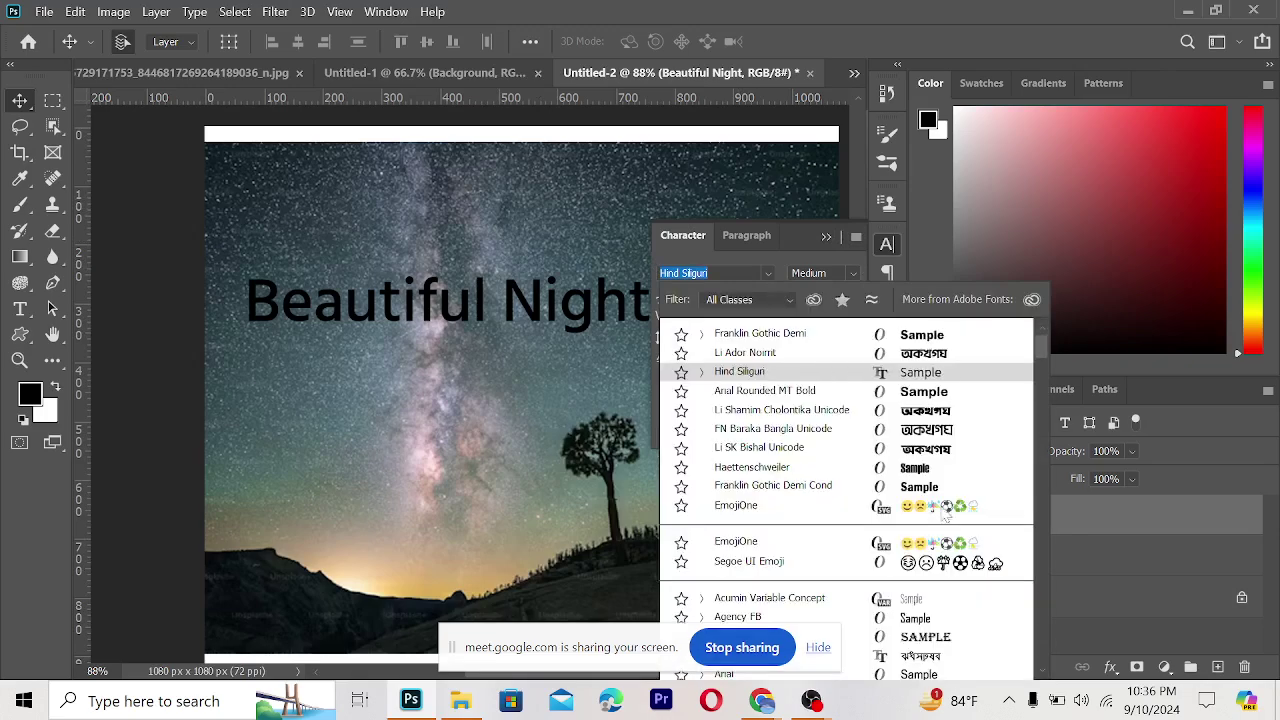
{"action": "type", "text": "E"}
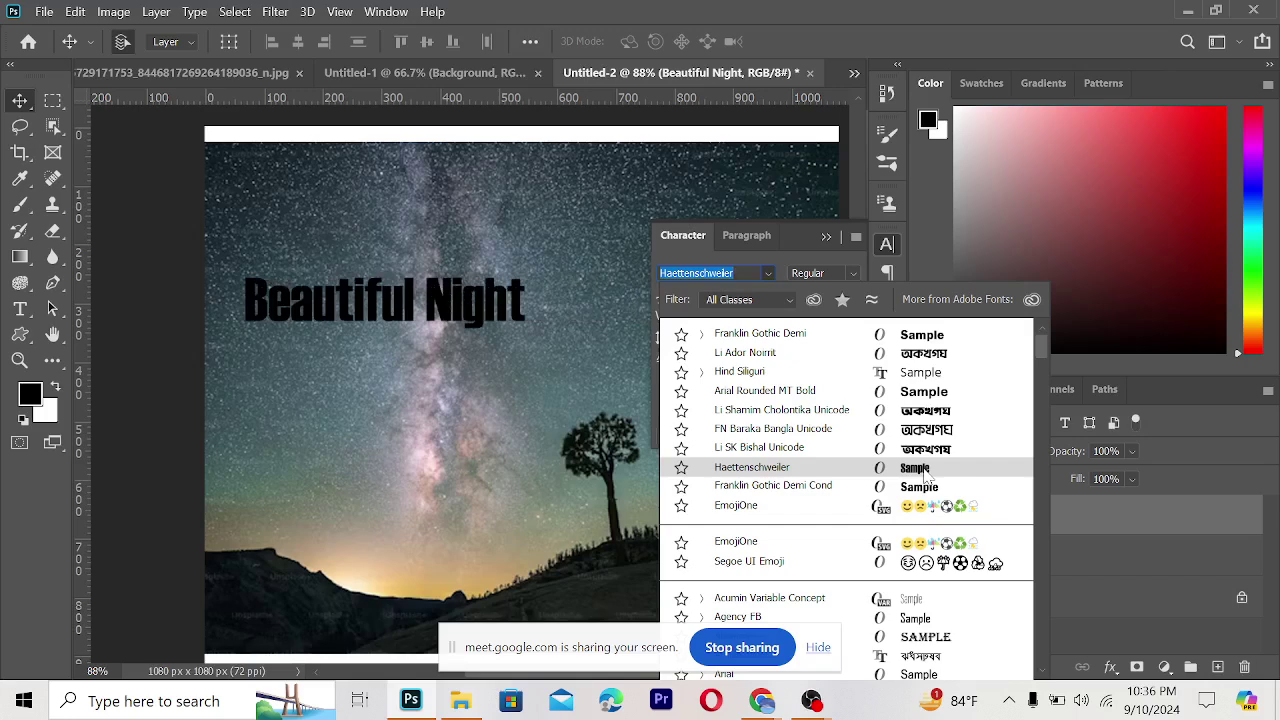
{"action": "left_click", "coordinate": [926, 468]}
{"action": "left_click", "coordinate": [767, 273]}
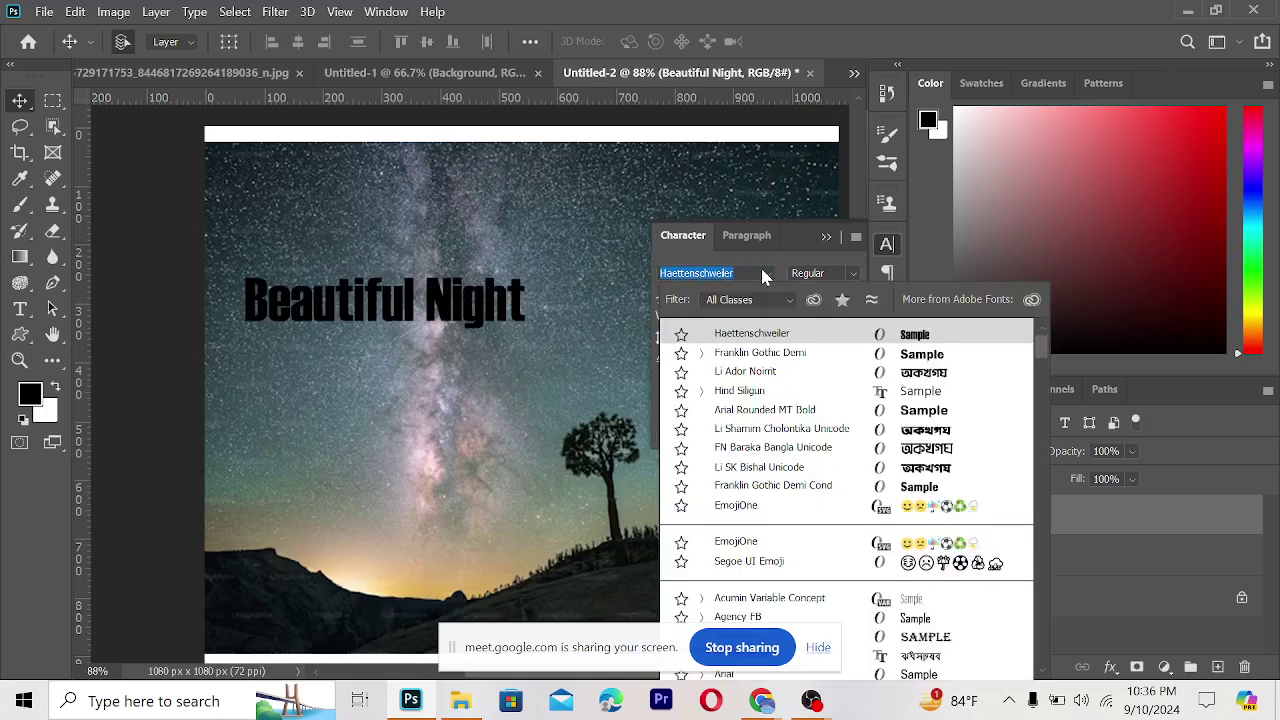
{"action": "scroll", "coordinate": [940, 480], "scroll_direction": "down", "scroll_amount": 2}
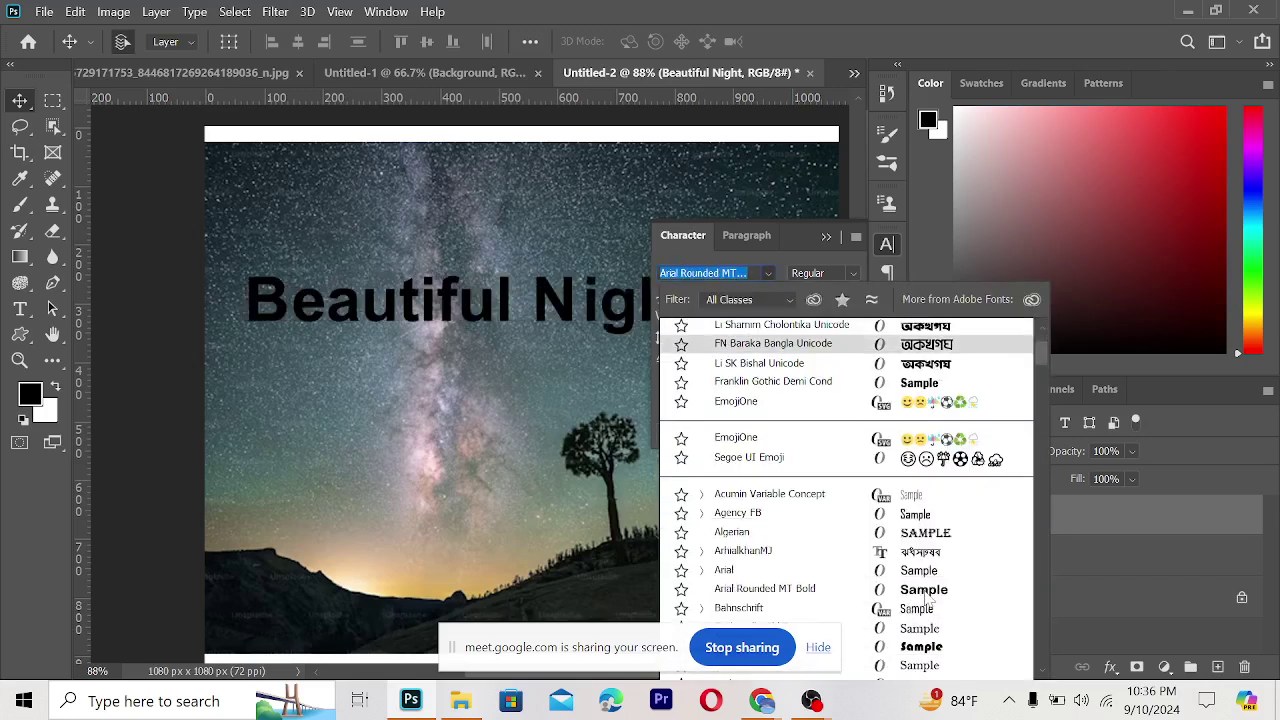
{"action": "left_click", "coordinate": [915, 589]}
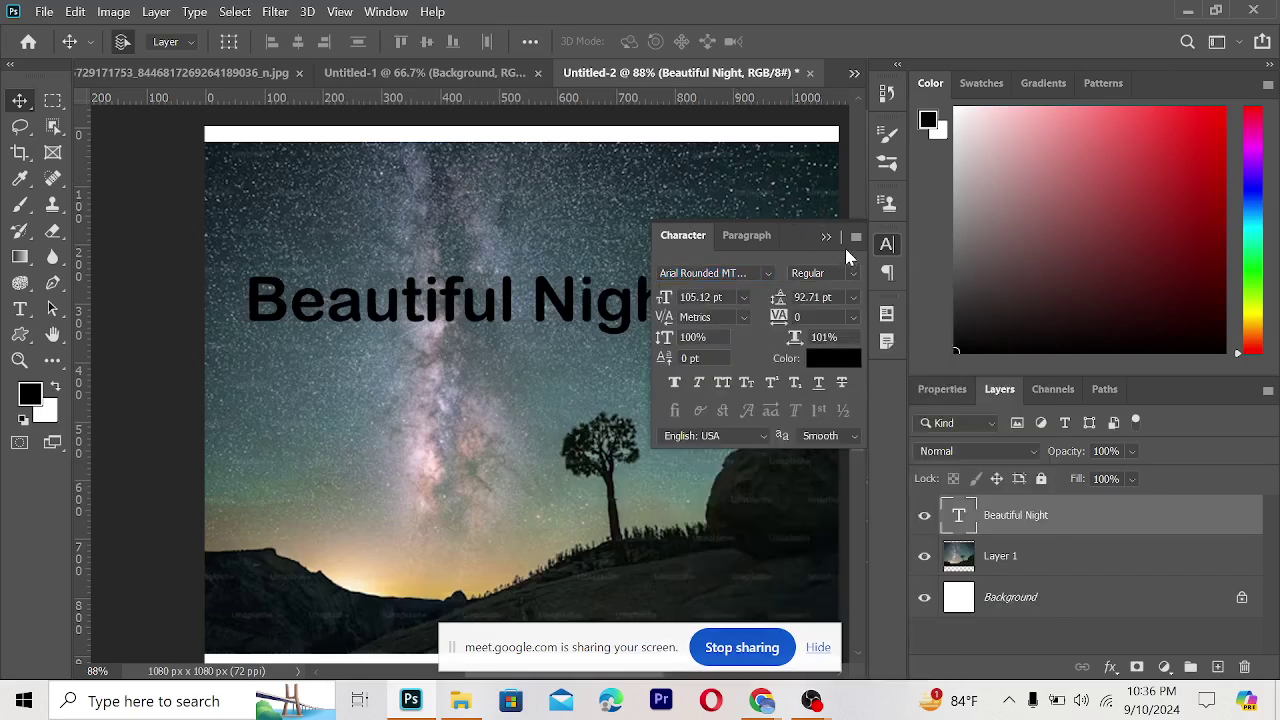
- Detach the Character and Paragraph panel group from the dock, collapse it and close it
{"action": "scroll", "coordinate": [860, 203], "scroll_direction": "up", "scroll_amount": 5}
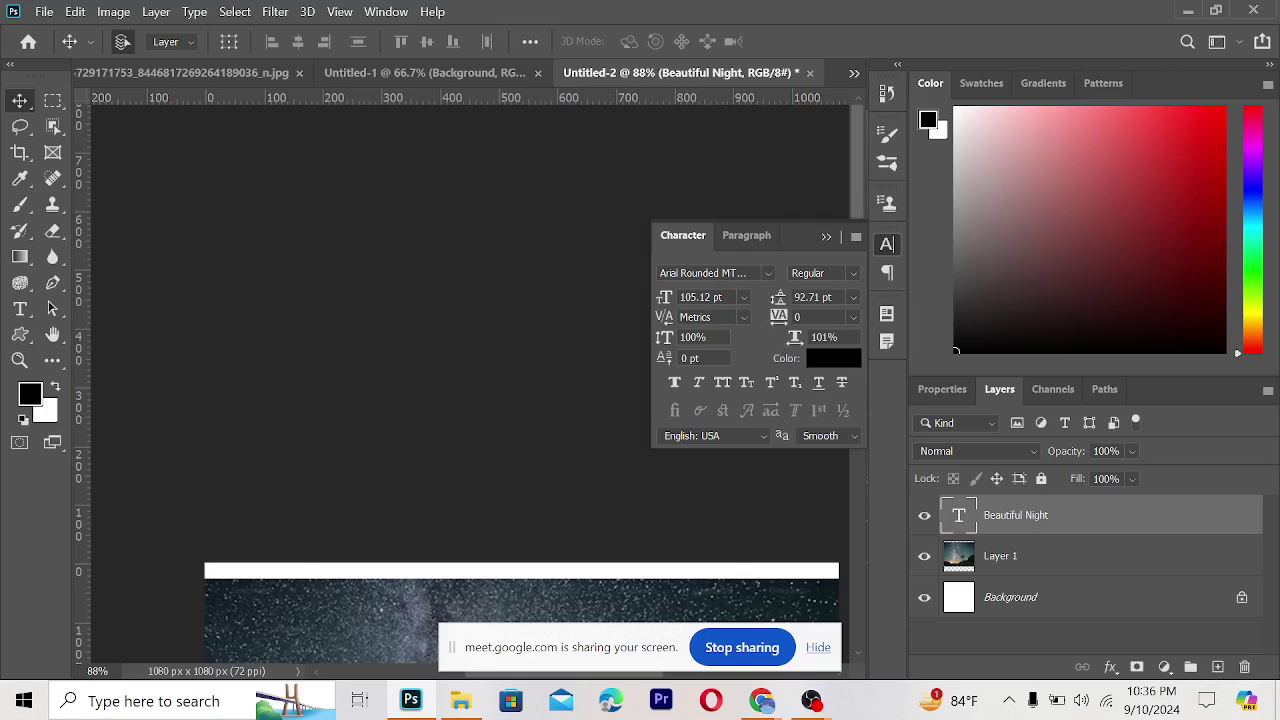
{"action": "scroll", "coordinate": [586, 477], "scroll_direction": "down", "scroll_amount": 3}
{"action": "left_click_drag", "start_coordinate": [813, 235], "coordinate": [818, 231]}
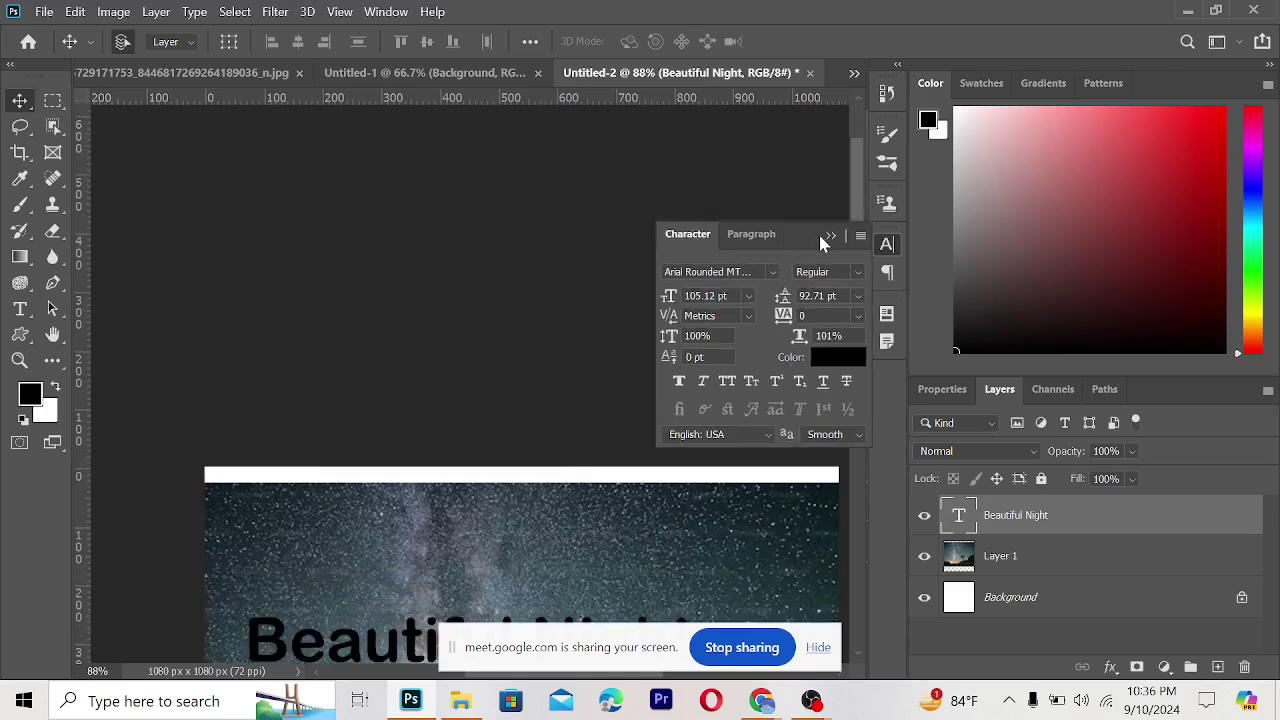
{"action": "left_click", "coordinate": [845, 217]}
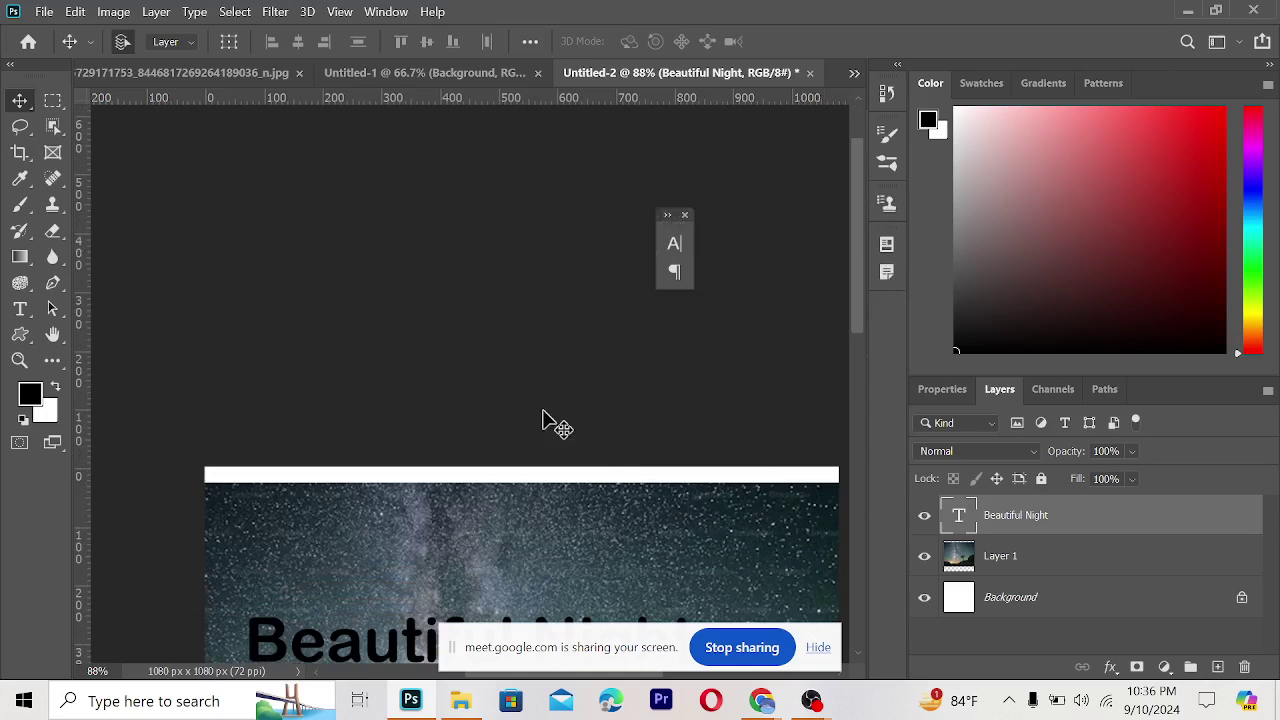
{"action": "scroll", "coordinate": [543, 402], "scroll_direction": "down", "scroll_amount": 10}
{"action": "scroll", "coordinate": [593, 518], "scroll_direction": "down", "scroll_amount": 3}
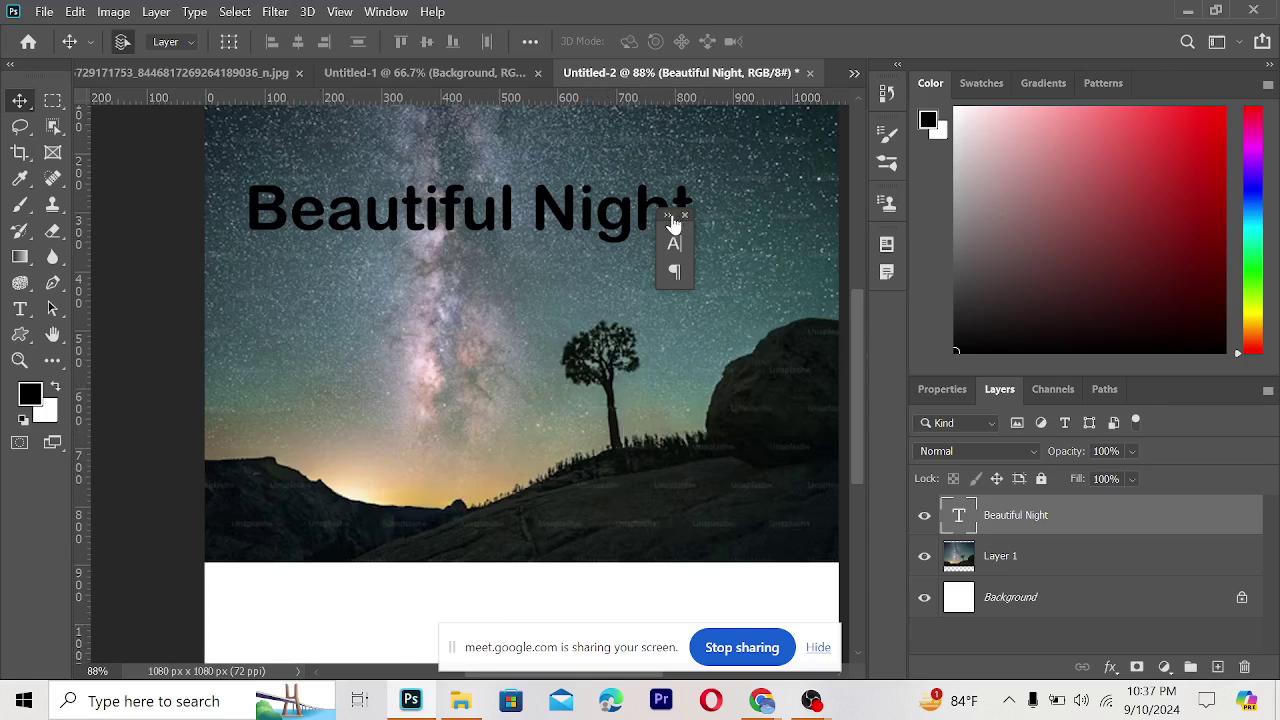
{"action": "left_click", "coordinate": [685, 215]}
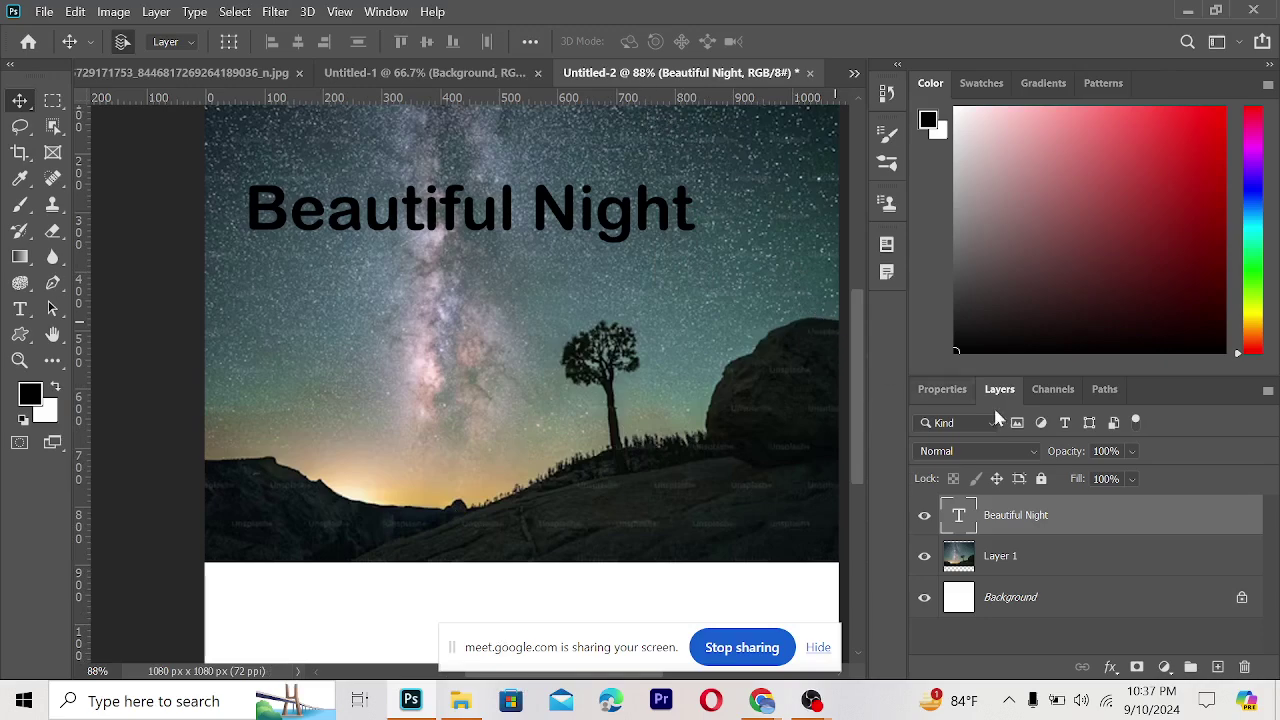
- Show the Properties panel with the character settings of the "Beautiful Night" text layer
{"action": "left_click", "coordinate": [395, 12]}
{"action": "mouse_move", "coordinate": [568, 54]}
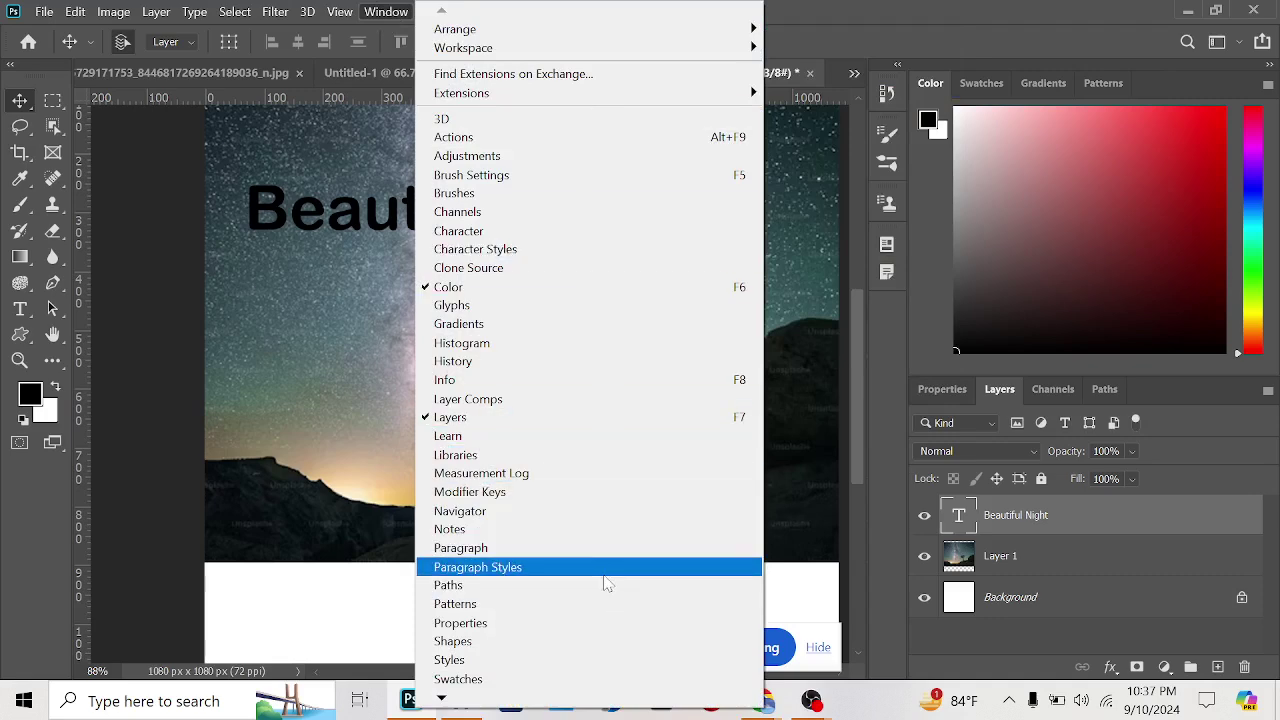
{"action": "left_click", "coordinate": [568, 623]}
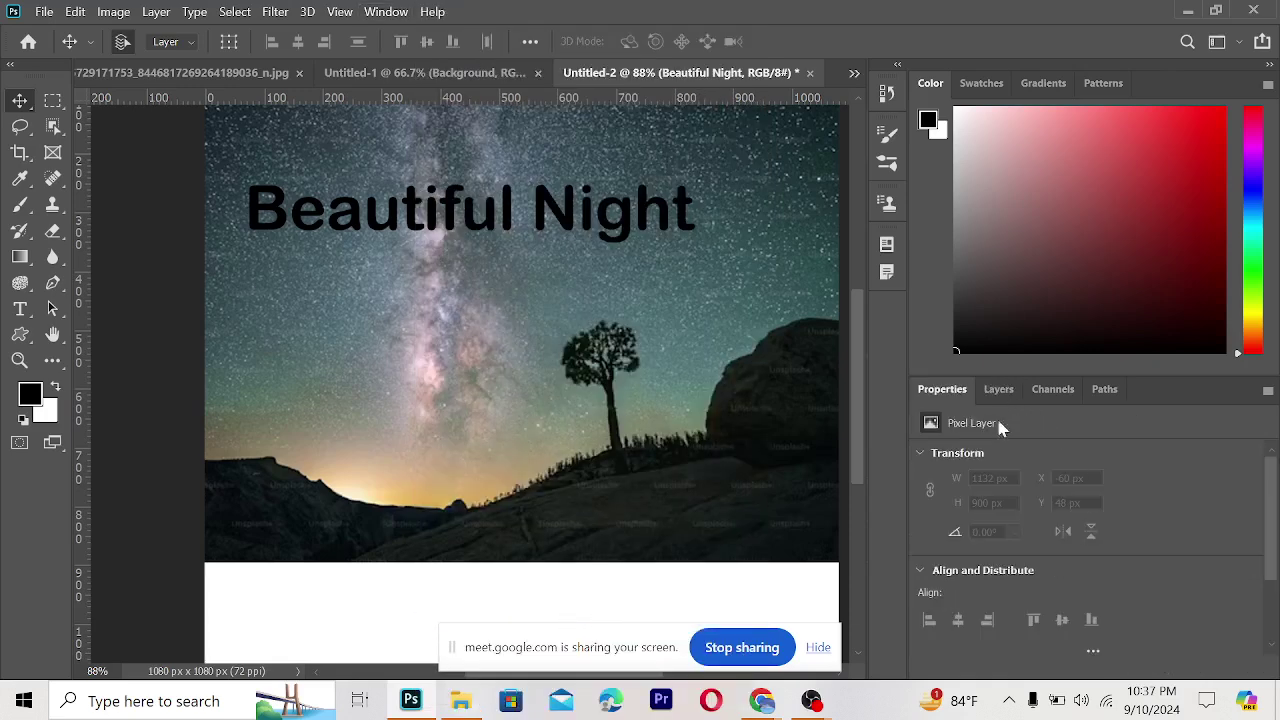
{"action": "scroll", "coordinate": [1050, 485], "scroll_direction": "down", "scroll_amount": 1}
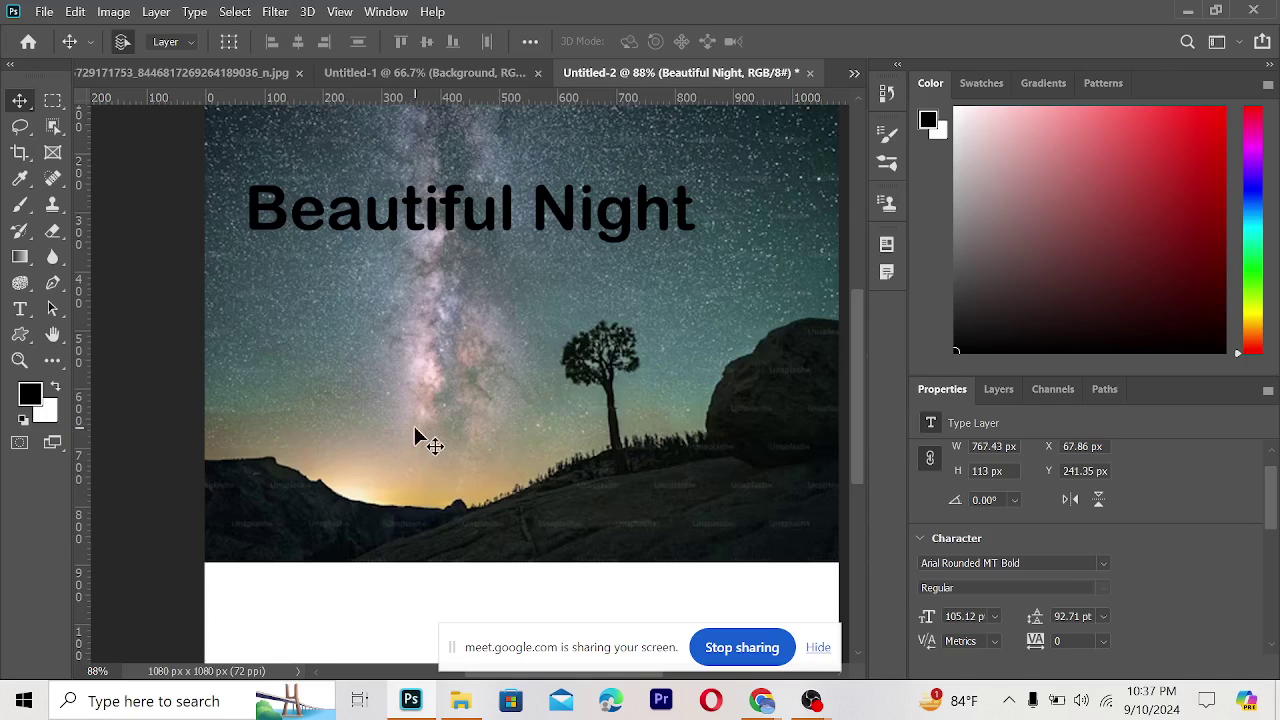
- Select the "Beautiful Night" text on the canvas and change its colour to white
{"action": "scroll", "coordinate": [418, 434], "scroll_direction": "down", "scroll_amount": 3}
{"action": "left_click", "coordinate": [456, 361]}
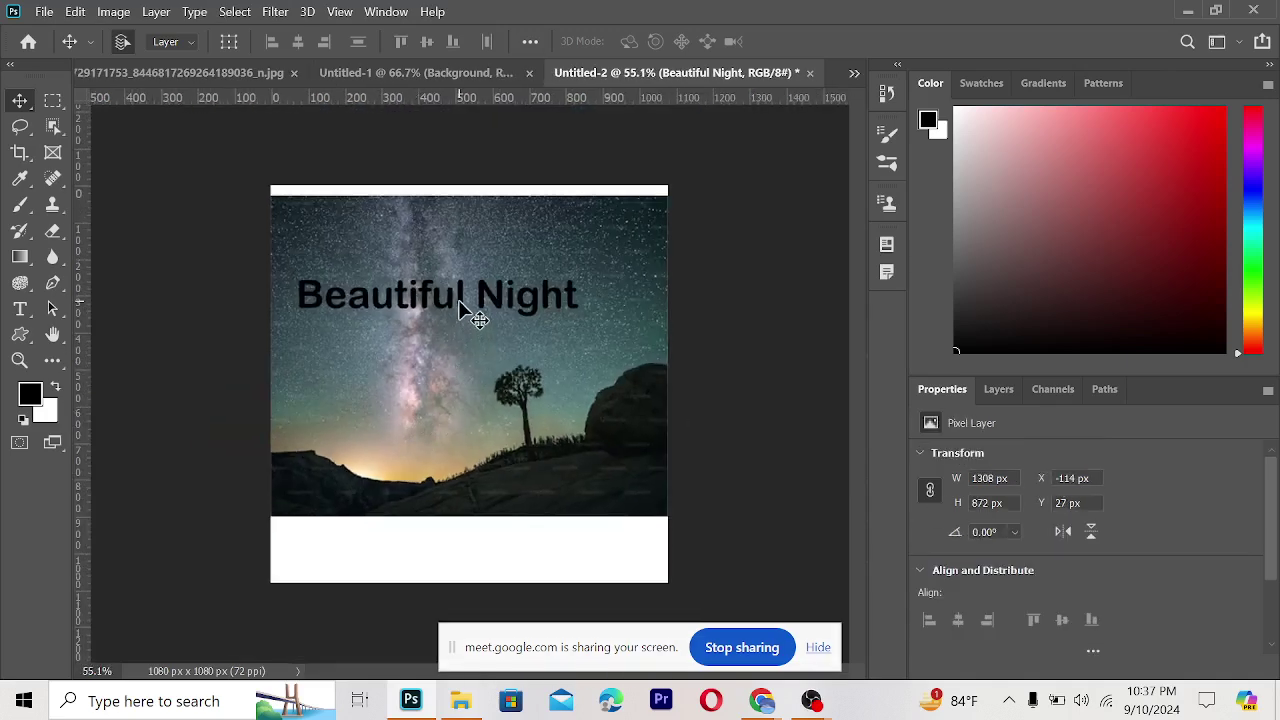
{"action": "left_click", "coordinate": [463, 307]}
{"action": "scroll", "coordinate": [1122, 548], "scroll_direction": "down", "scroll_amount": 3}
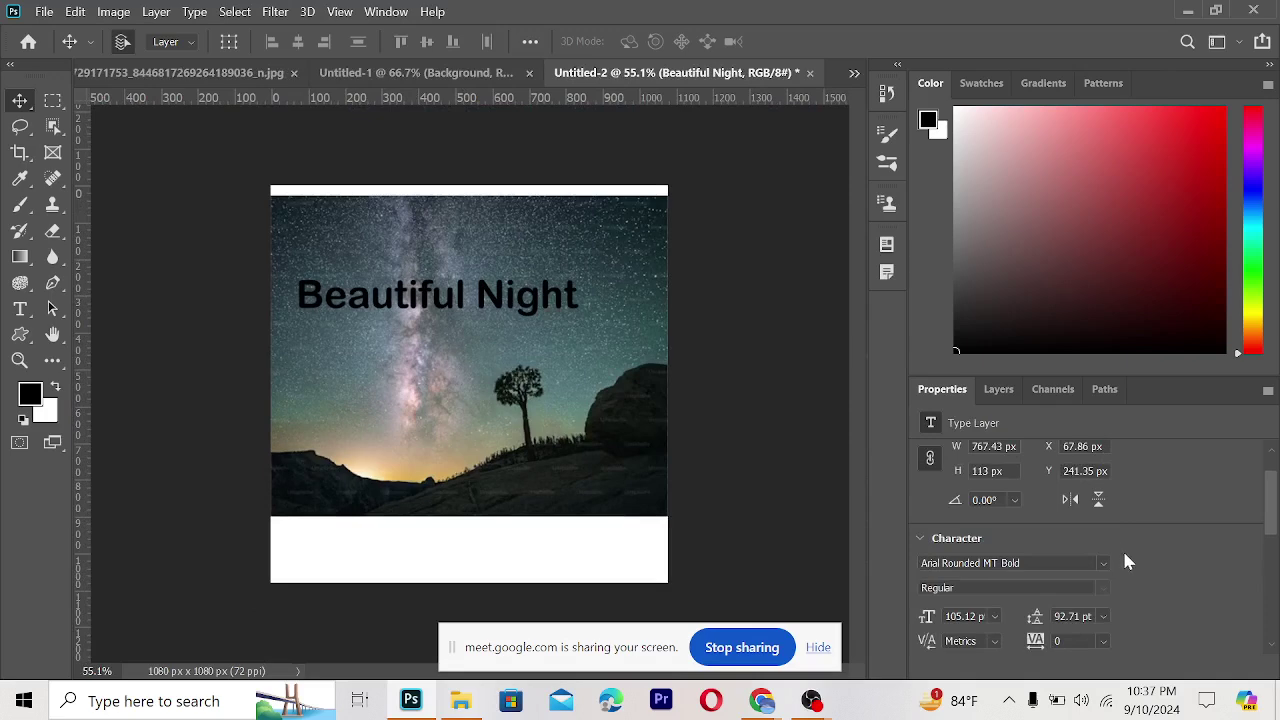
{"action": "left_click", "coordinate": [1090, 600]}
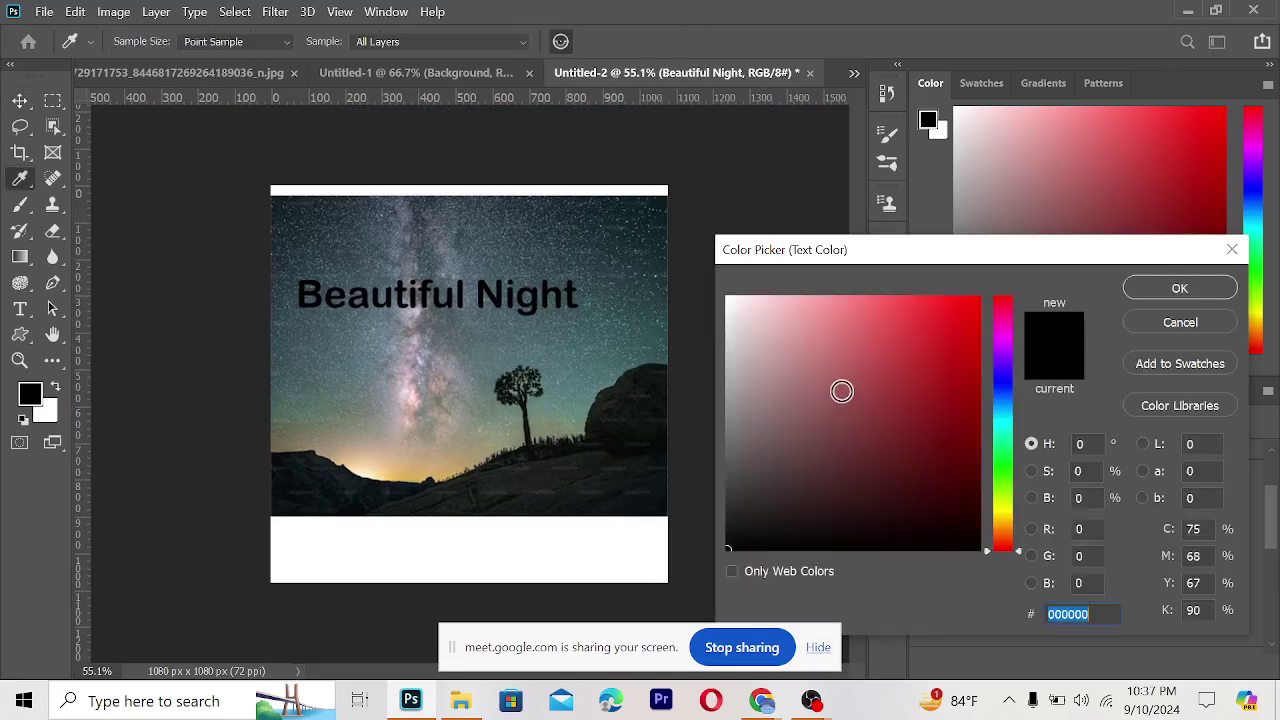
{"action": "left_click", "coordinate": [626, 202]}
{"action": "left_click", "coordinate": [1180, 288]}
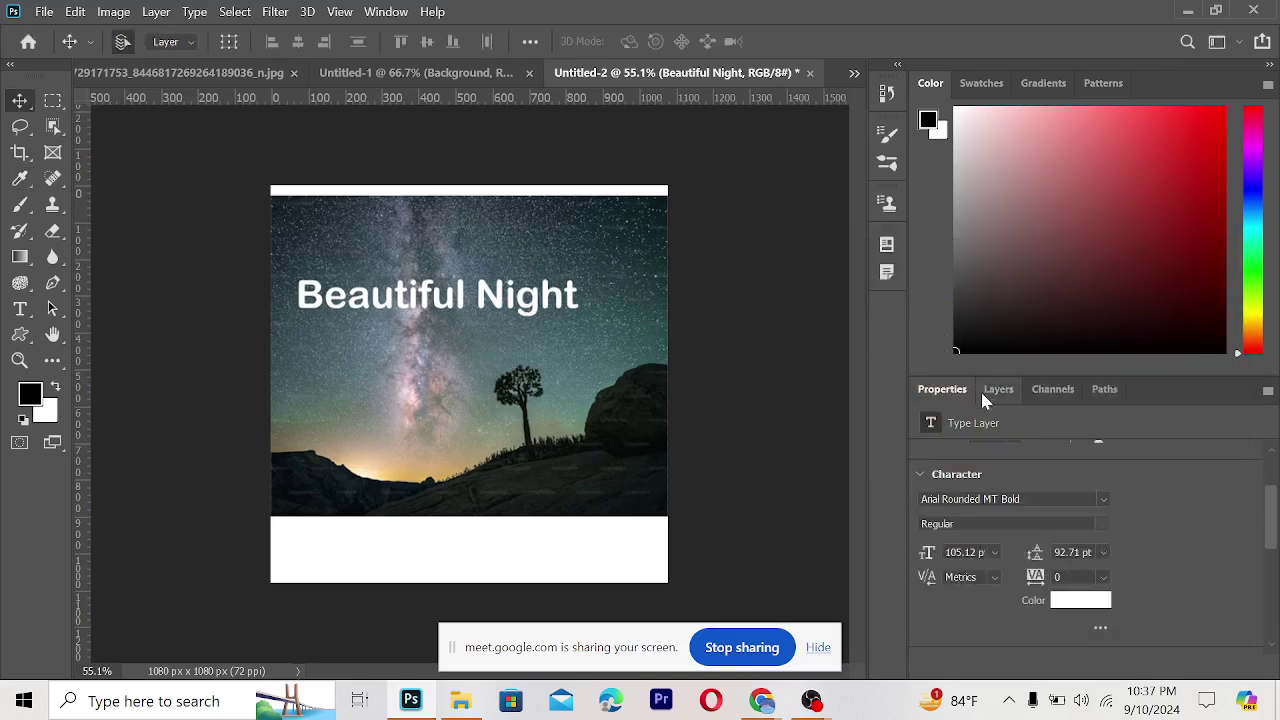
- Lower the opacity of the "Beautiful Night" text layer to 38%
{"action": "left_click", "coordinate": [999, 390]}
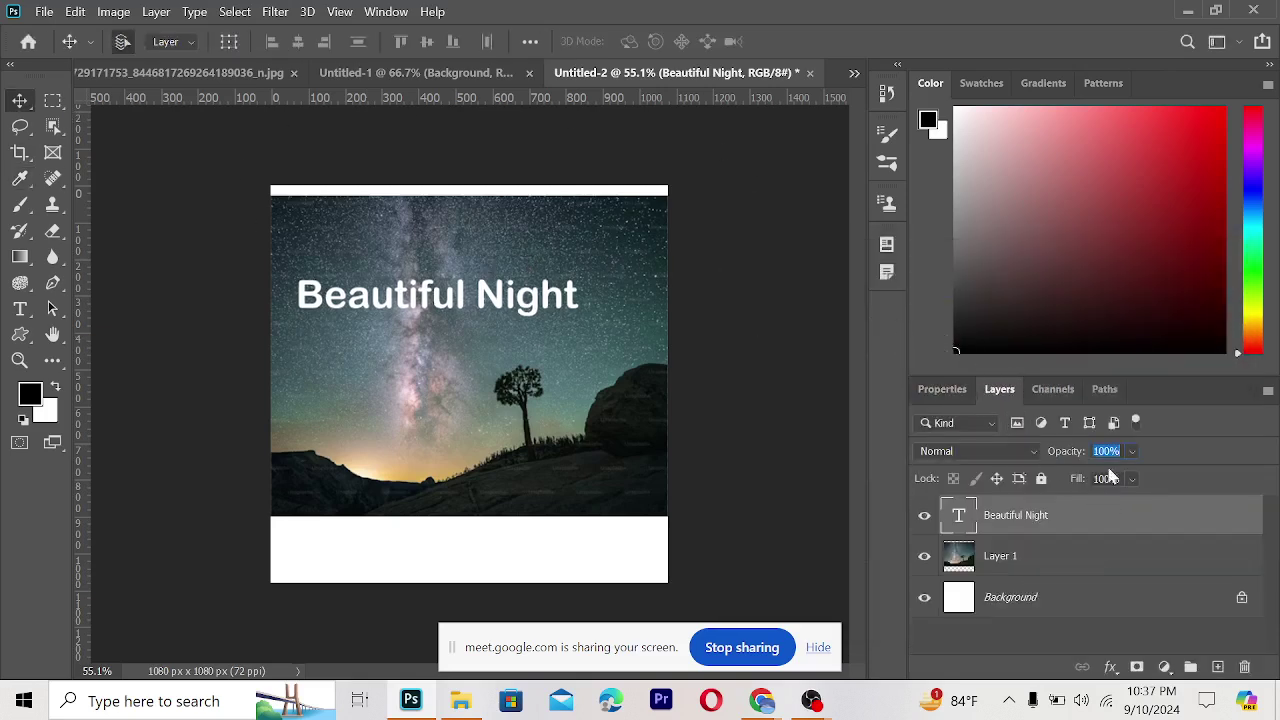
{"action": "mouse_move", "coordinate": [1080, 451]}
{"action": "left_mouse_down"}
{"action": "mouse_move", "coordinate": [1050, 455]}
{"action": "mouse_move", "coordinate": [1063, 457]}
{"action": "left_mouse_up"}
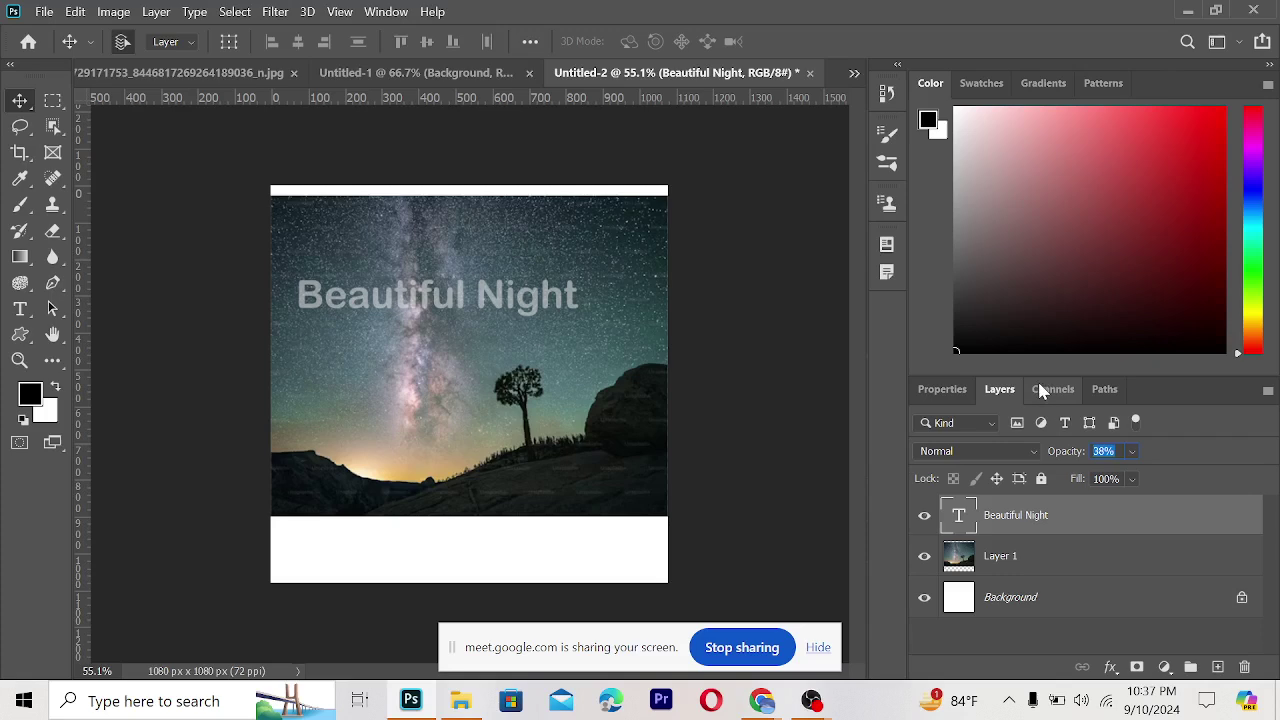
- Change the font of the "Beautiful Night" text layer to Beyonders
{"action": "left_click", "coordinate": [943, 389]}
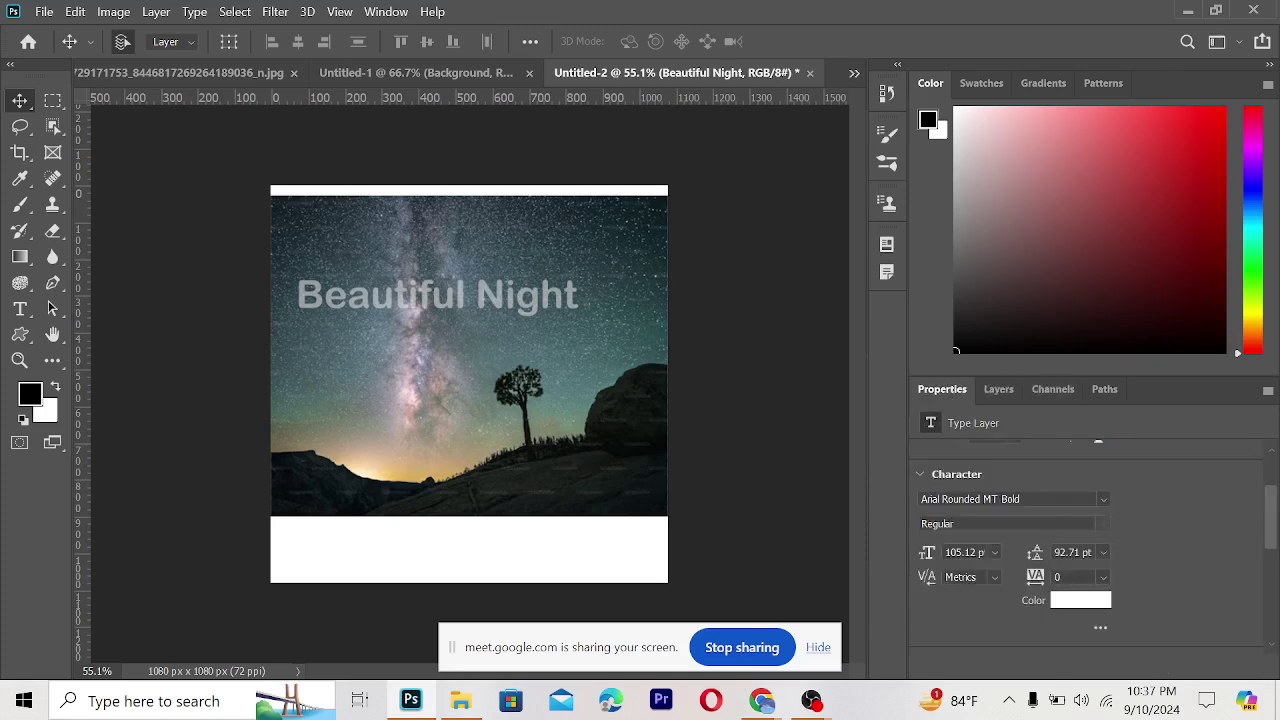
{"action": "left_click", "coordinate": [970, 498]}
{"action": "left_click", "coordinate": [1101, 500]}
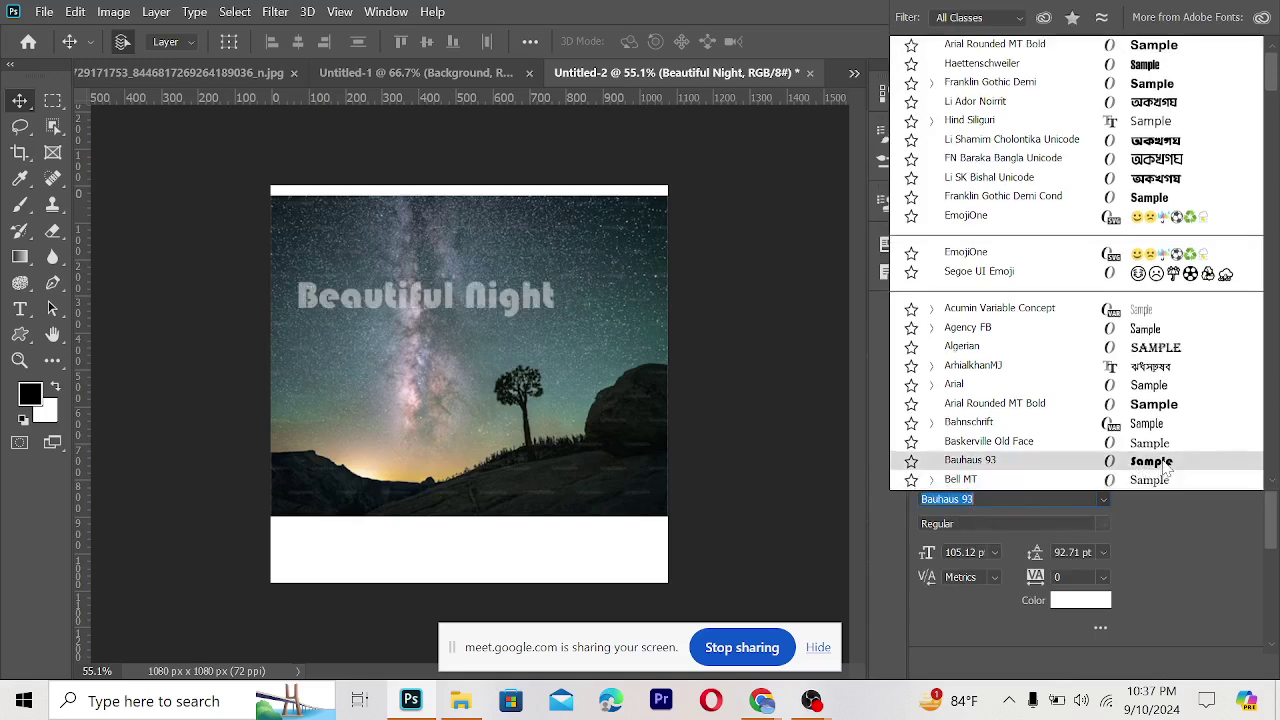
{"action": "scroll", "coordinate": [1168, 462], "scroll_direction": "down", "scroll_amount": 2}
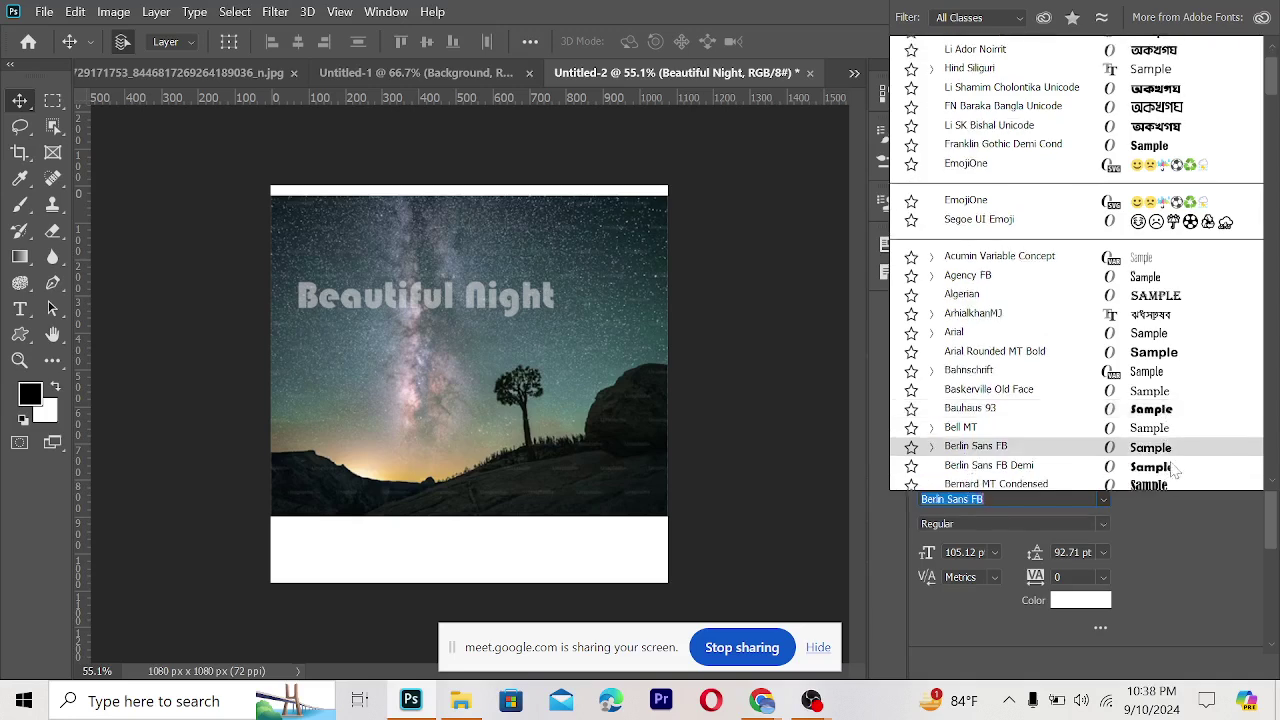
{"action": "scroll", "coordinate": [1172, 464], "scroll_direction": "down", "scroll_amount": 2}
{"action": "scroll", "coordinate": [1176, 464], "scroll_direction": "down", "scroll_amount": 1}
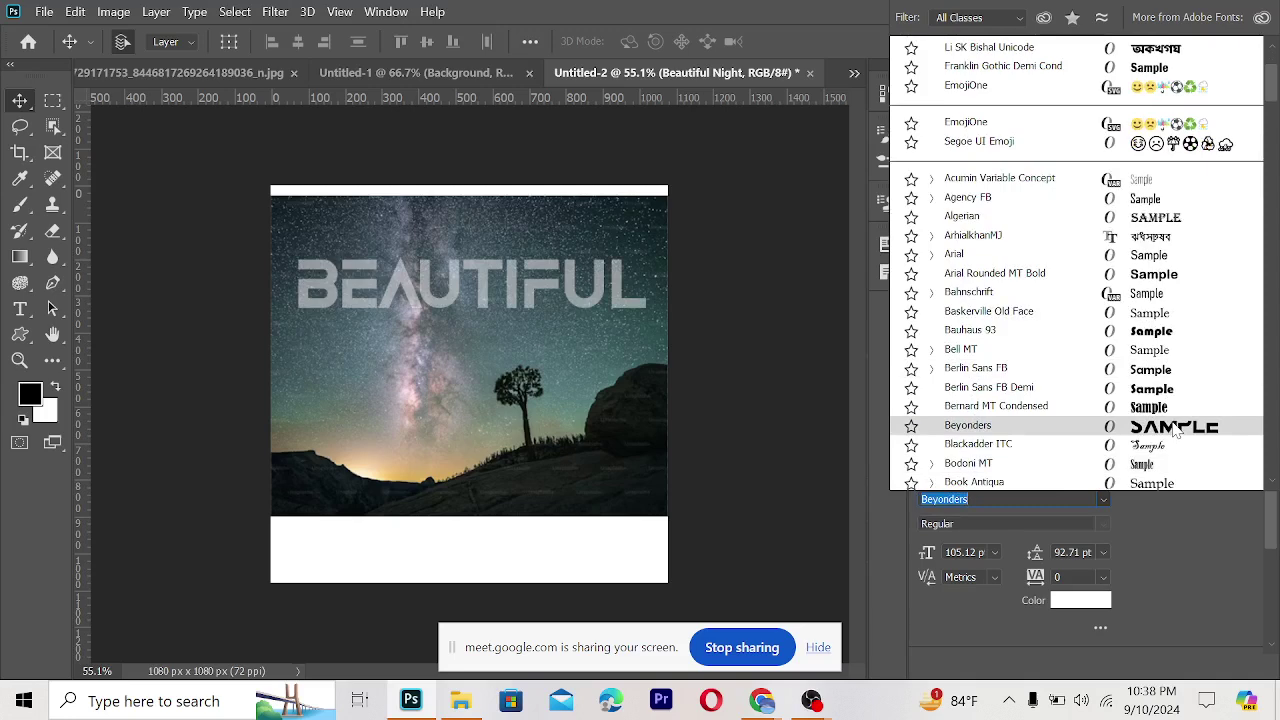
{"action": "left_click", "coordinate": [1172, 426]}
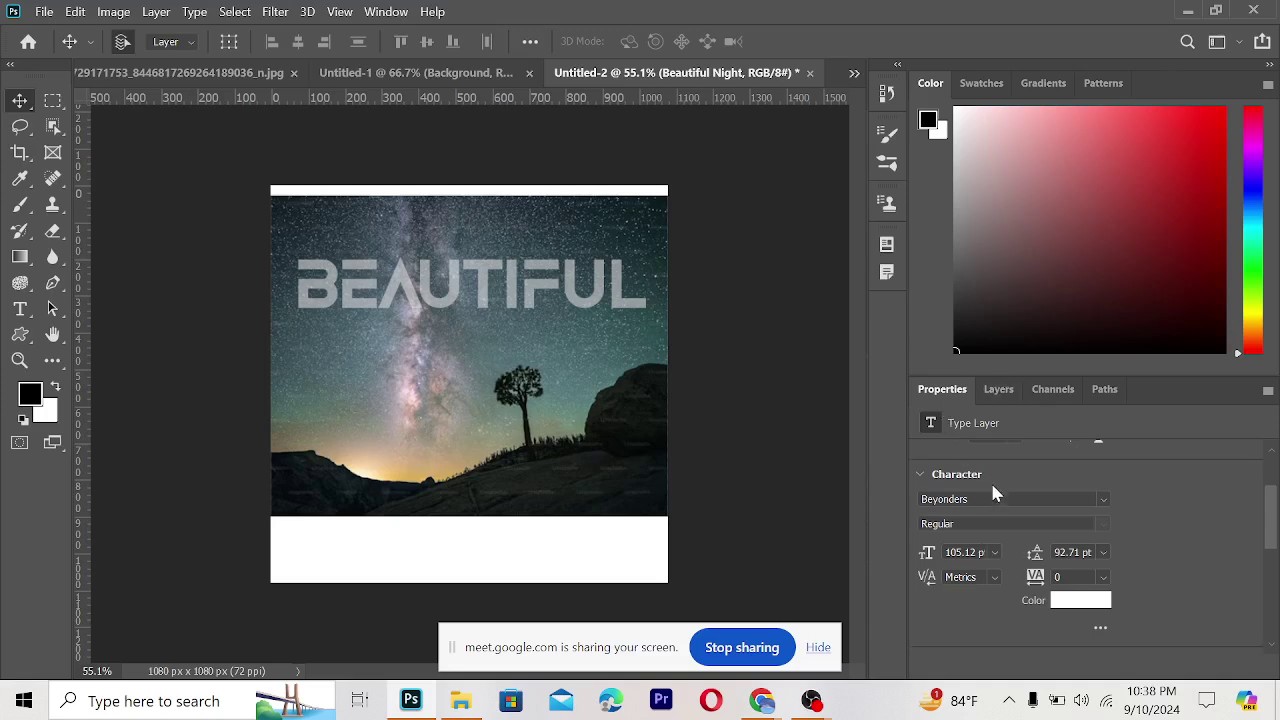
- Raise the opacity of the "Beautiful Night" text layer to 100%
{"action": "scroll", "coordinate": [990, 480], "scroll_direction": "up", "scroll_amount": 3}
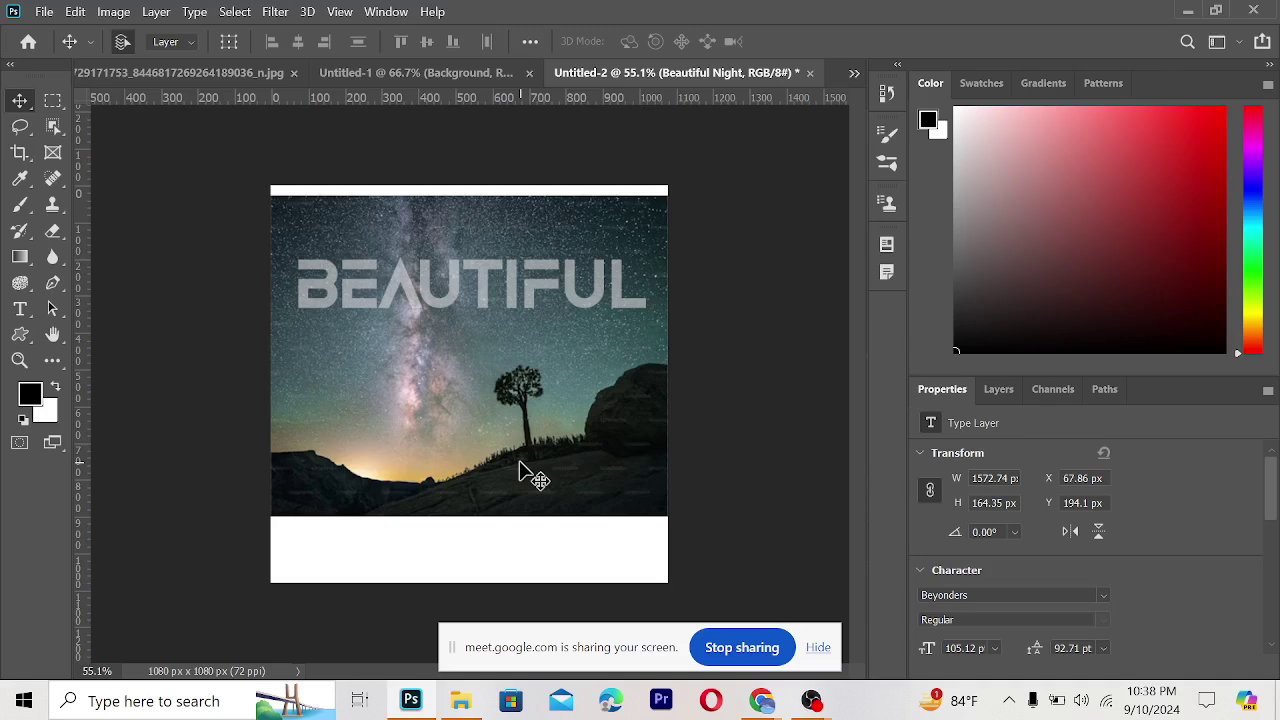
{"action": "left_click", "coordinate": [998, 390]}
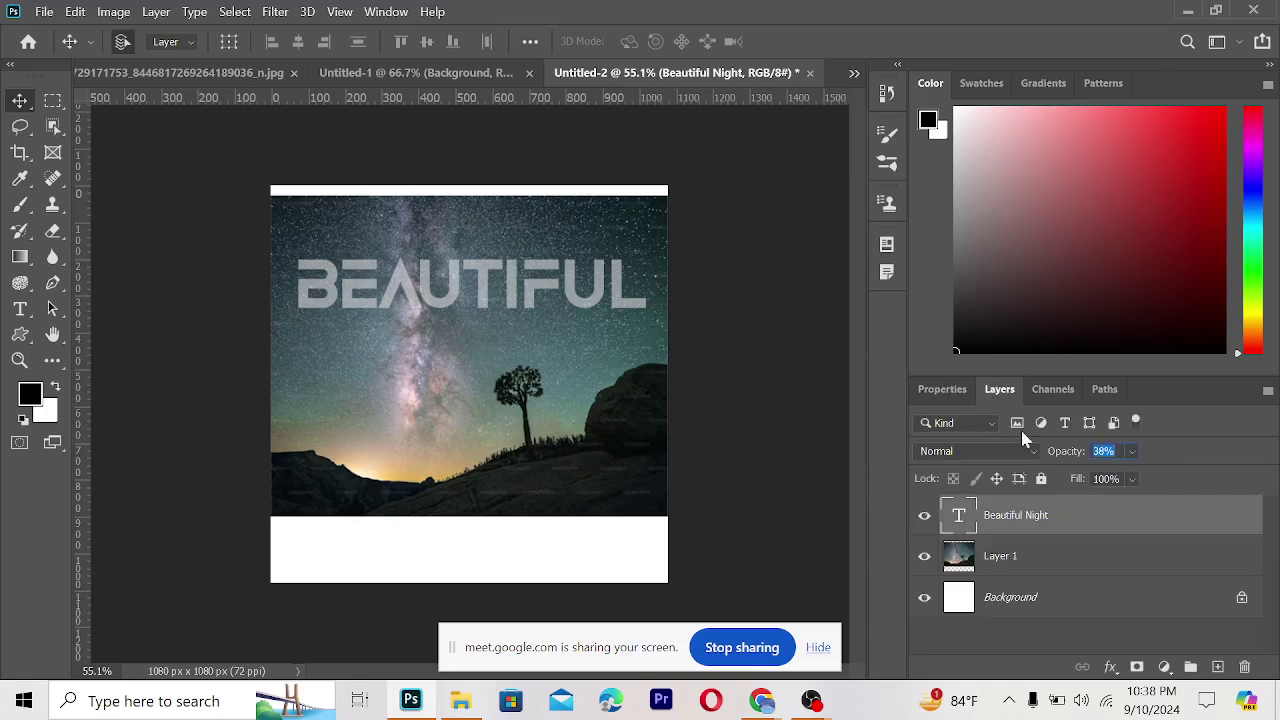
{"action": "left_click_drag", "start_coordinate": [1052, 458], "coordinate": [1245, 478]}
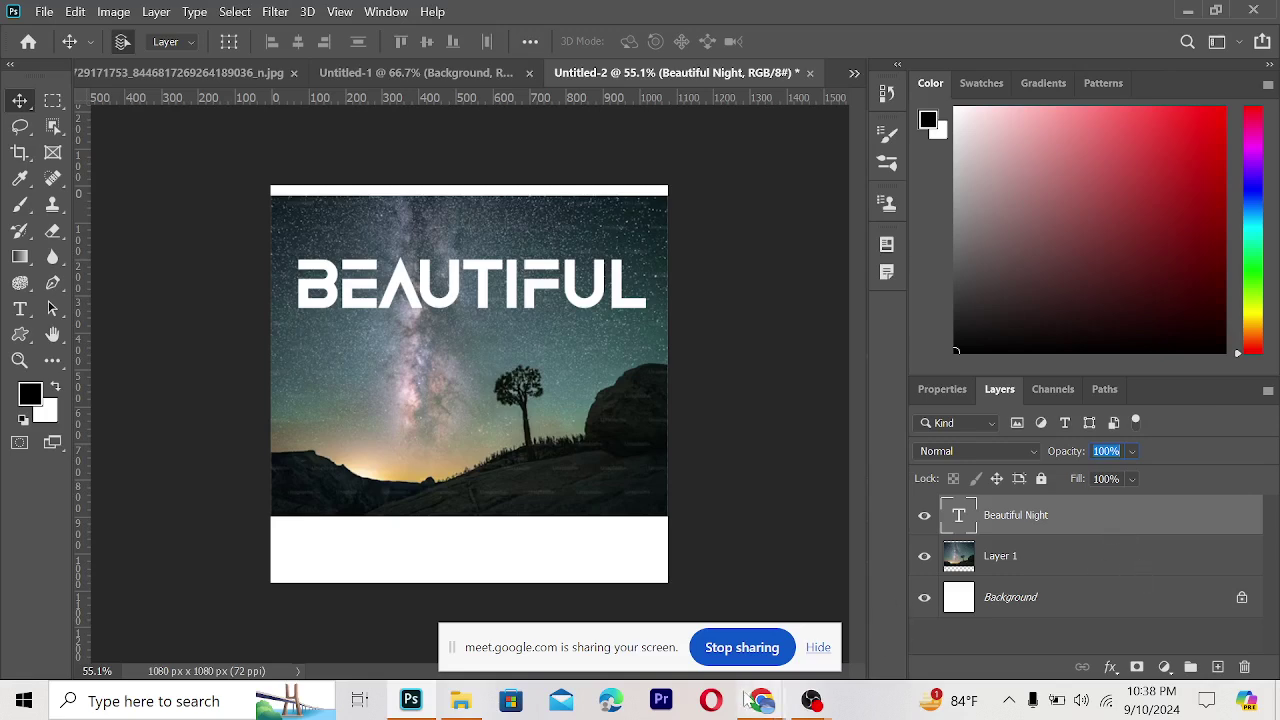
- Switch to the Google Meet call in Chrome, check the participant list, and return to Photoshop
{"action": "left_click", "coordinate": [770, 705]}
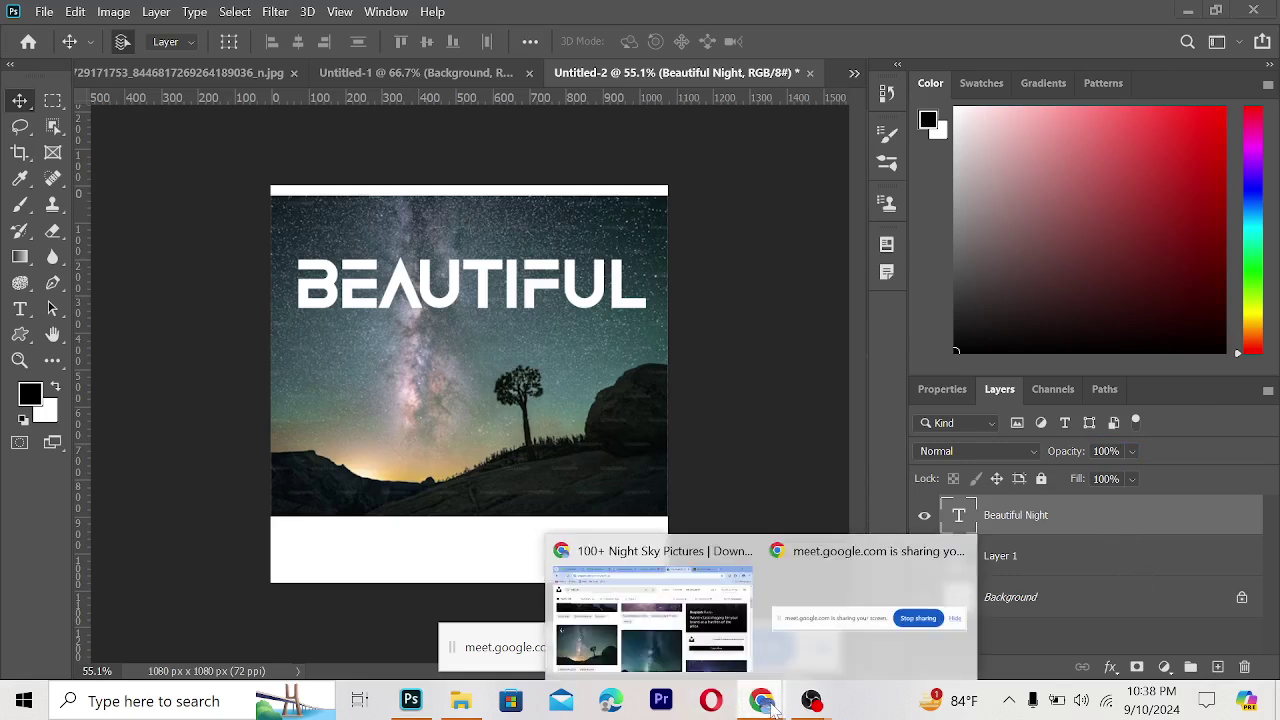
{"action": "left_click", "coordinate": [650, 610]}
{"action": "left_click", "coordinate": [625, 20]}
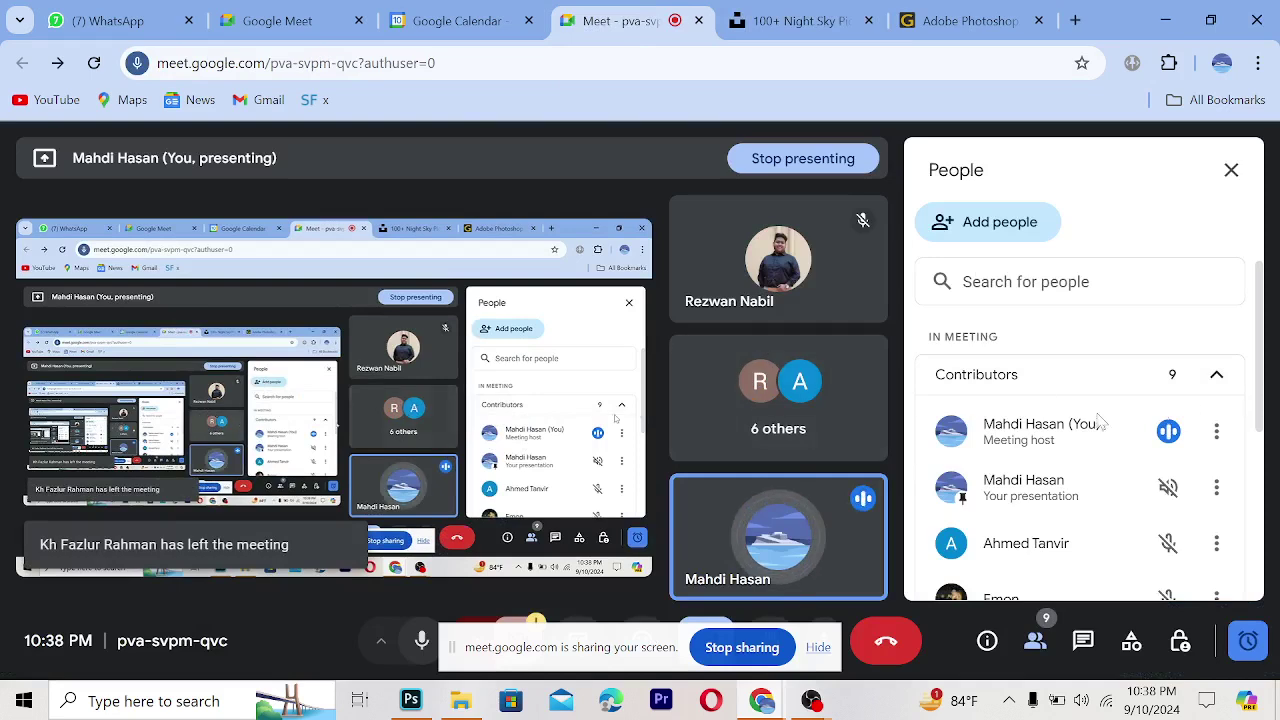
{"action": "scroll", "coordinate": [1036, 415], "scroll_direction": "down", "scroll_amount": 2}
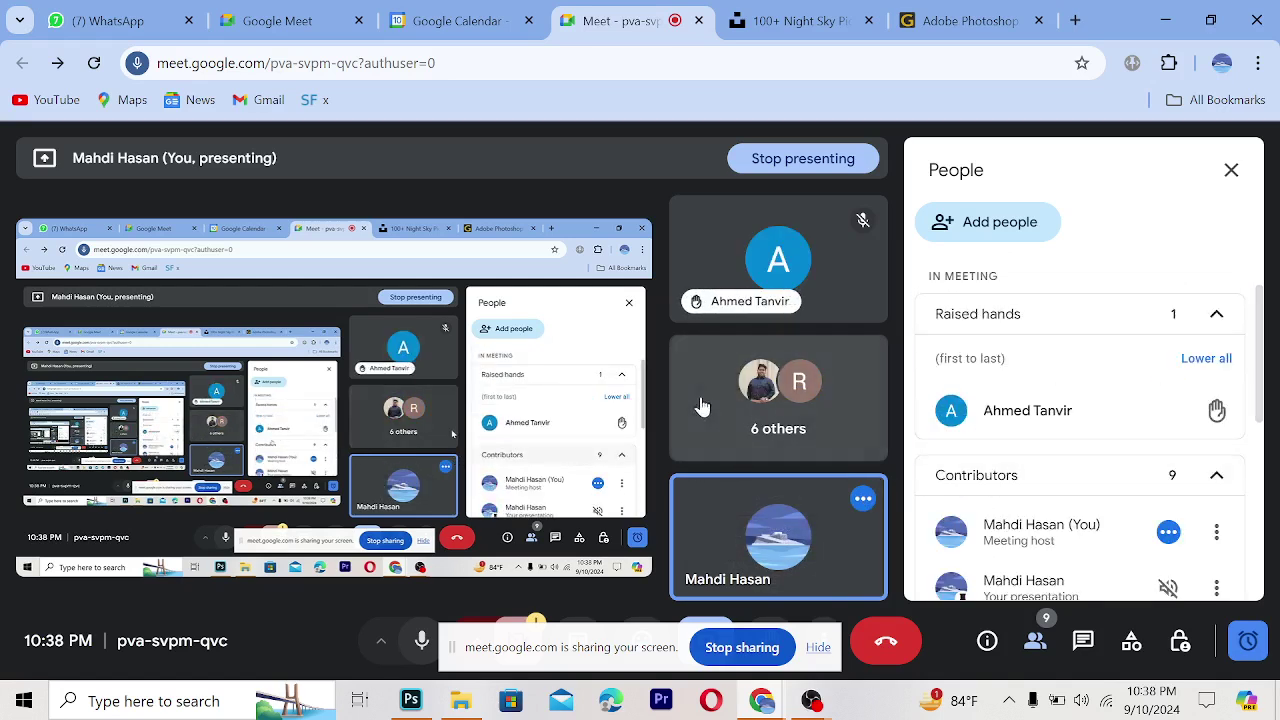
{"action": "left_click", "coordinate": [1165, 20]}
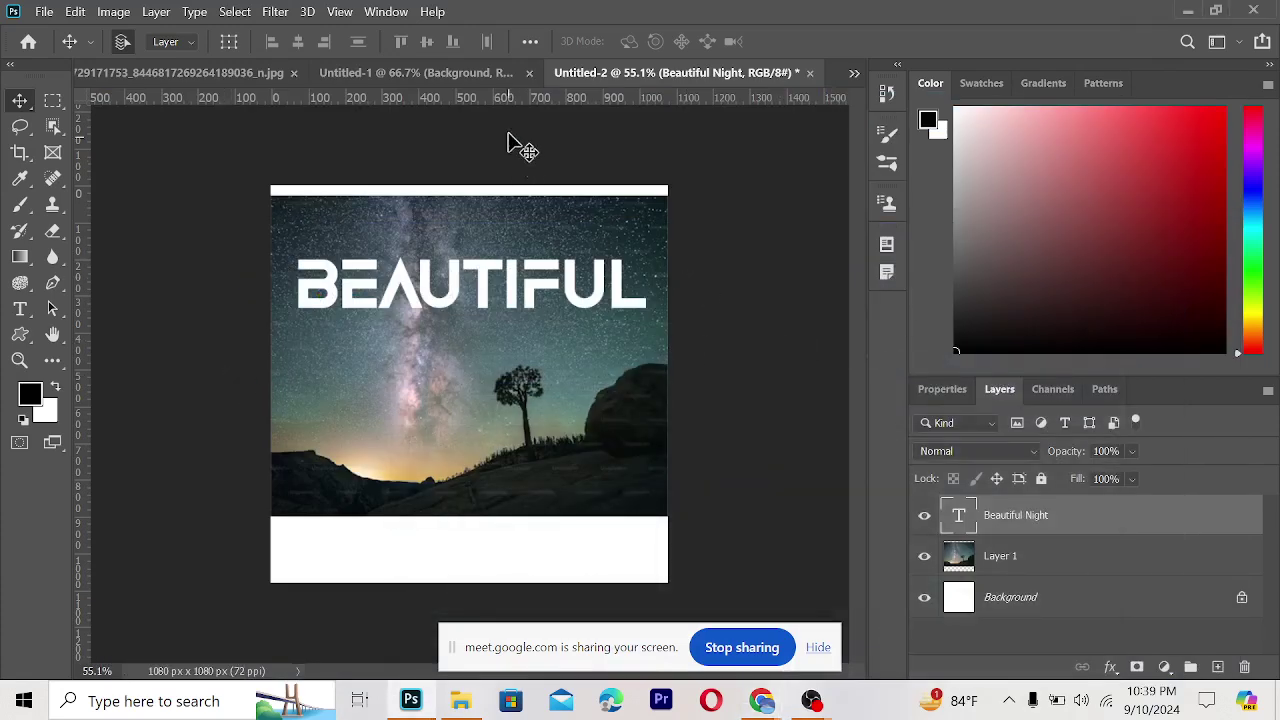
- Look at the Untitled-1 document, return to Untitled-2, and view the blend modes available for the "Beautiful Night" text layer
{"action": "left_click", "coordinate": [370, 72]}
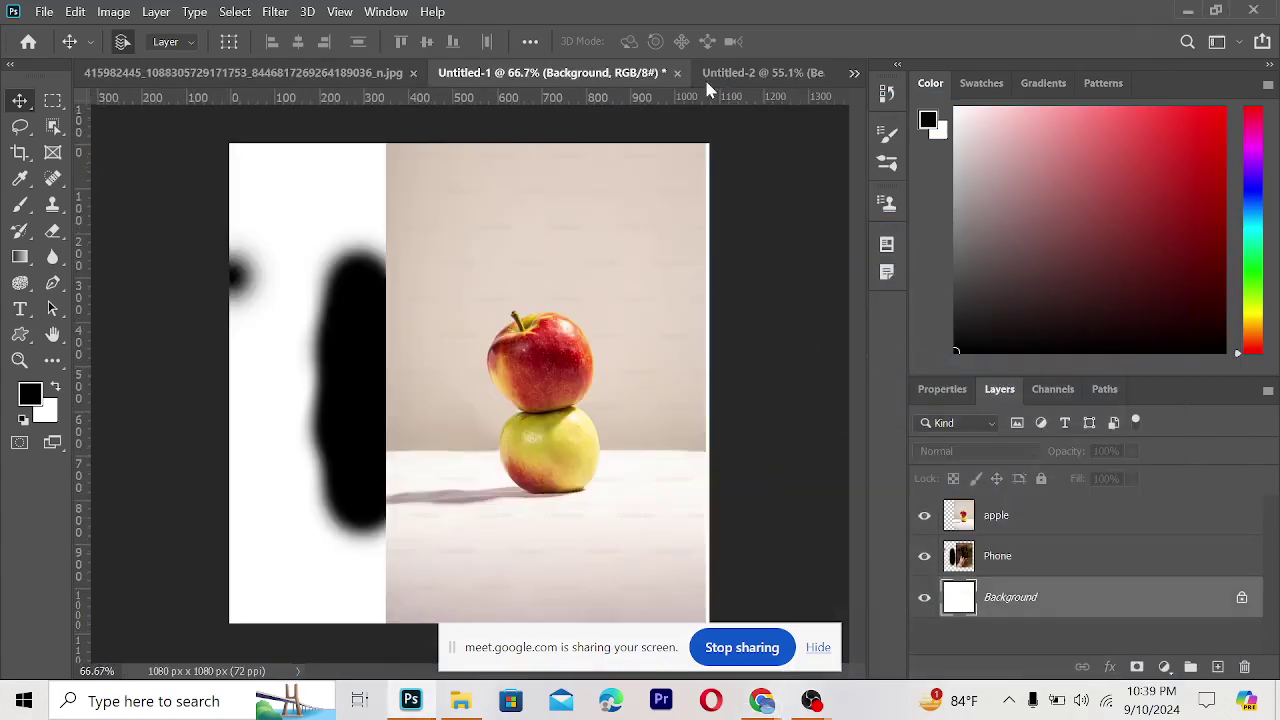
{"action": "left_click", "coordinate": [763, 77]}
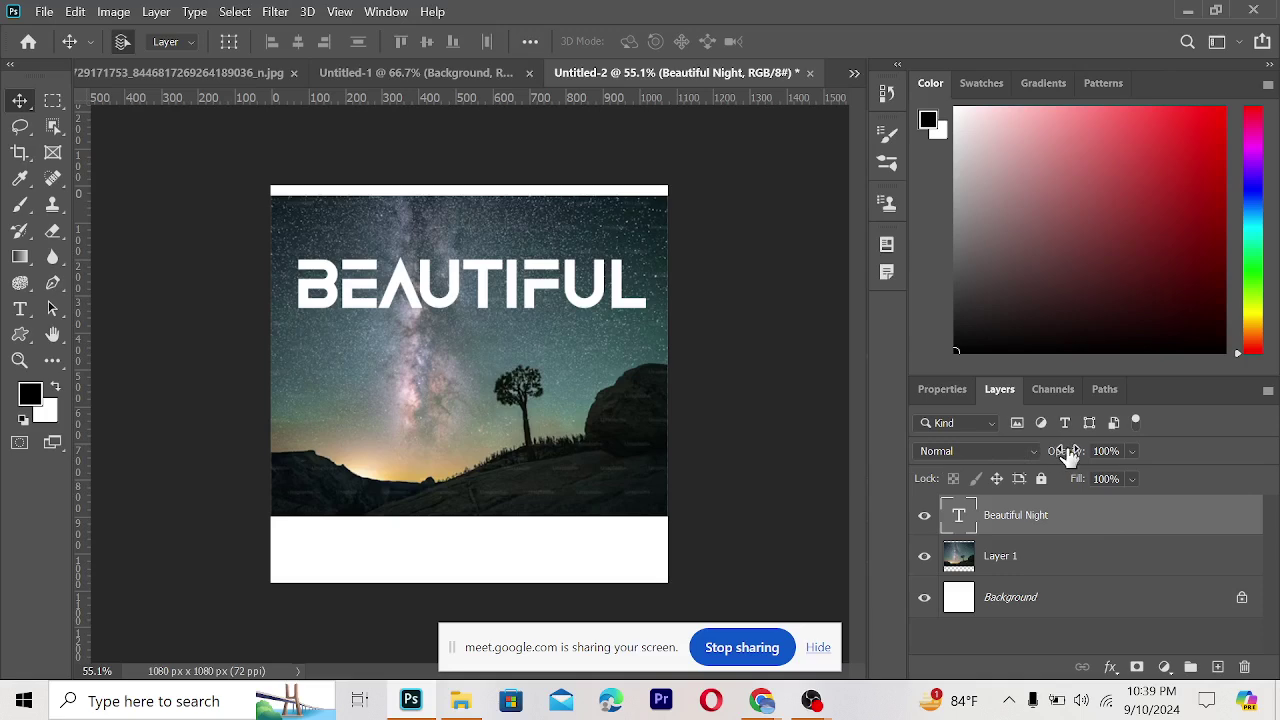
{"action": "left_click", "coordinate": [999, 446]}
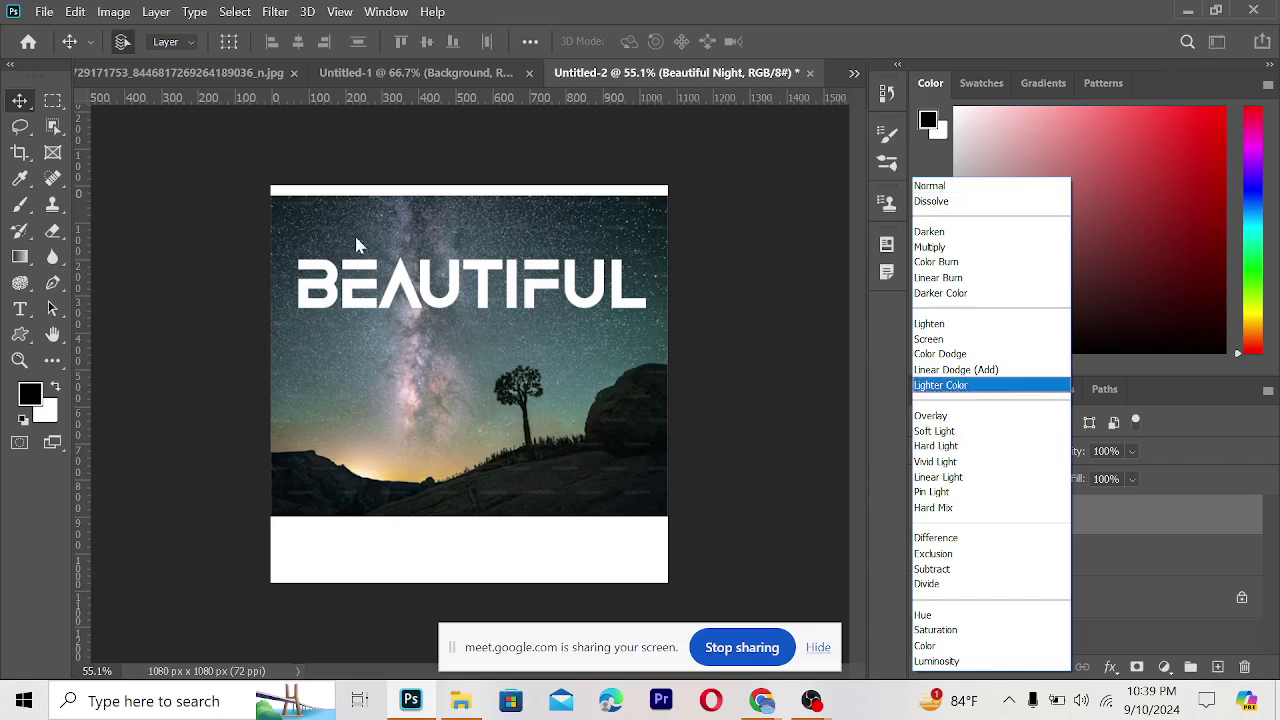
{"action": "left_click", "coordinate": [385, 80]}
- In Untitled-1, select the apple layer and preview blend modes such as Linear Burn over the Phone layer, keeping Normal
{"action": "left_click", "coordinate": [385, 80]}
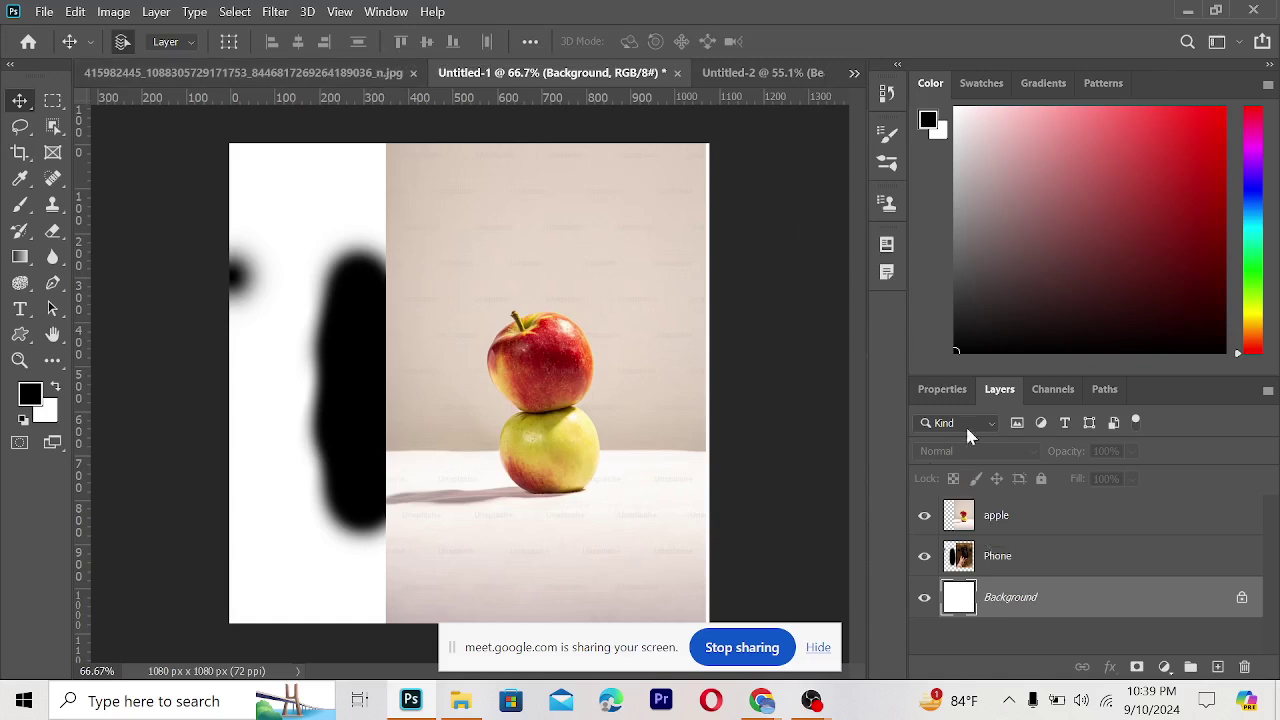
{"action": "left_click", "coordinate": [451, 387]}
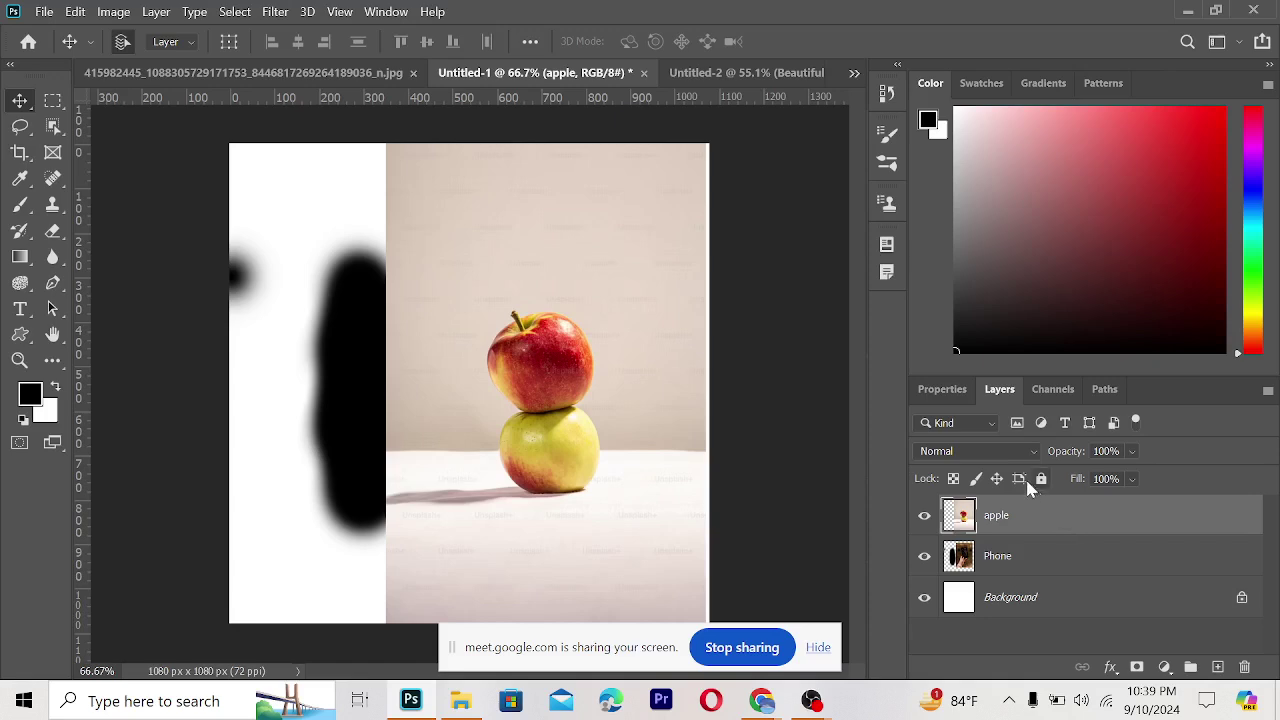
{"action": "left_click", "coordinate": [1007, 453]}
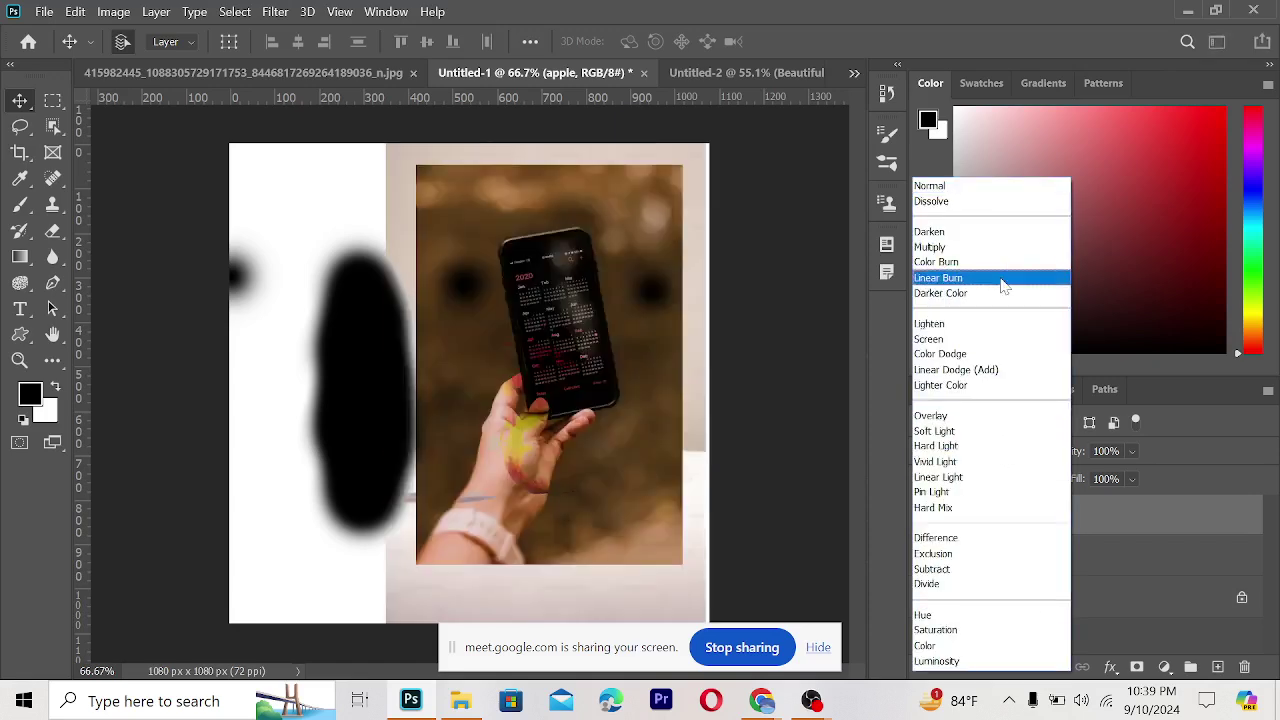
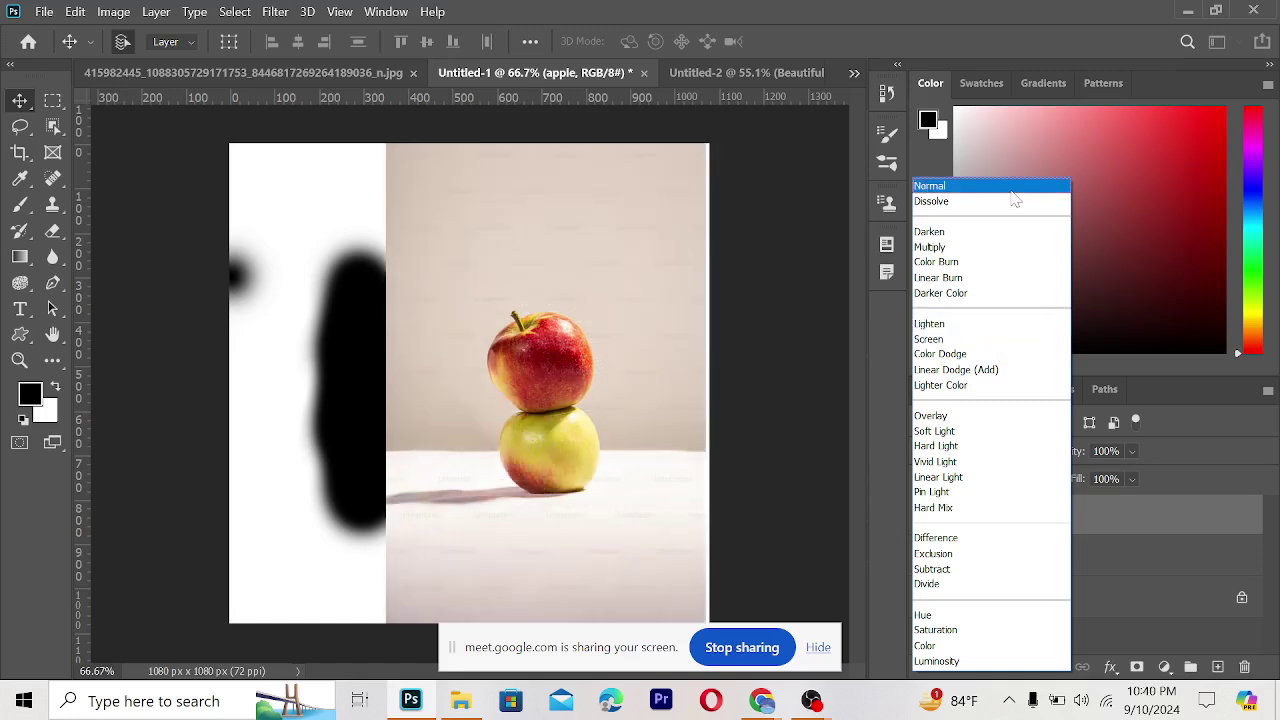
{"action": "left_click", "coordinate": [1144, 298]}
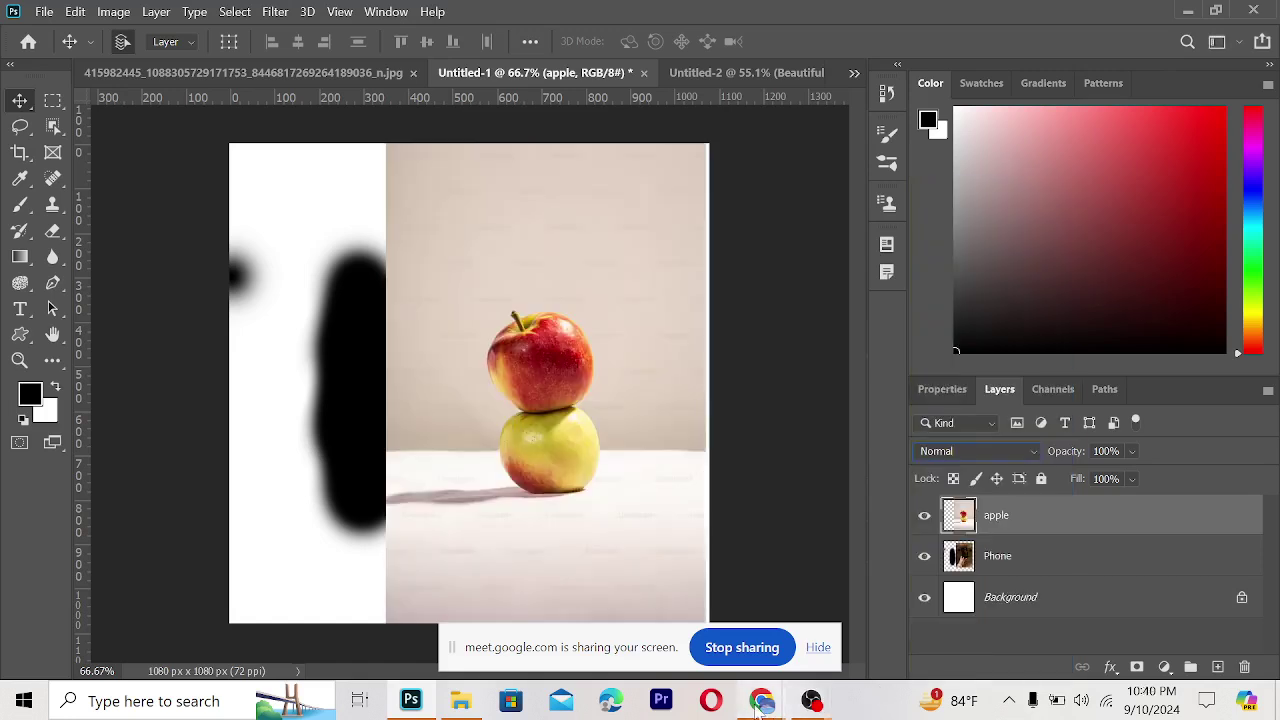
- Switch to the Unsplash page in Chrome and replace the night sky search with one for "Black and white Design"
{"action": "mouse_move", "coordinate": [762, 701]}
{"action": "left_click", "coordinate": [678, 612]}
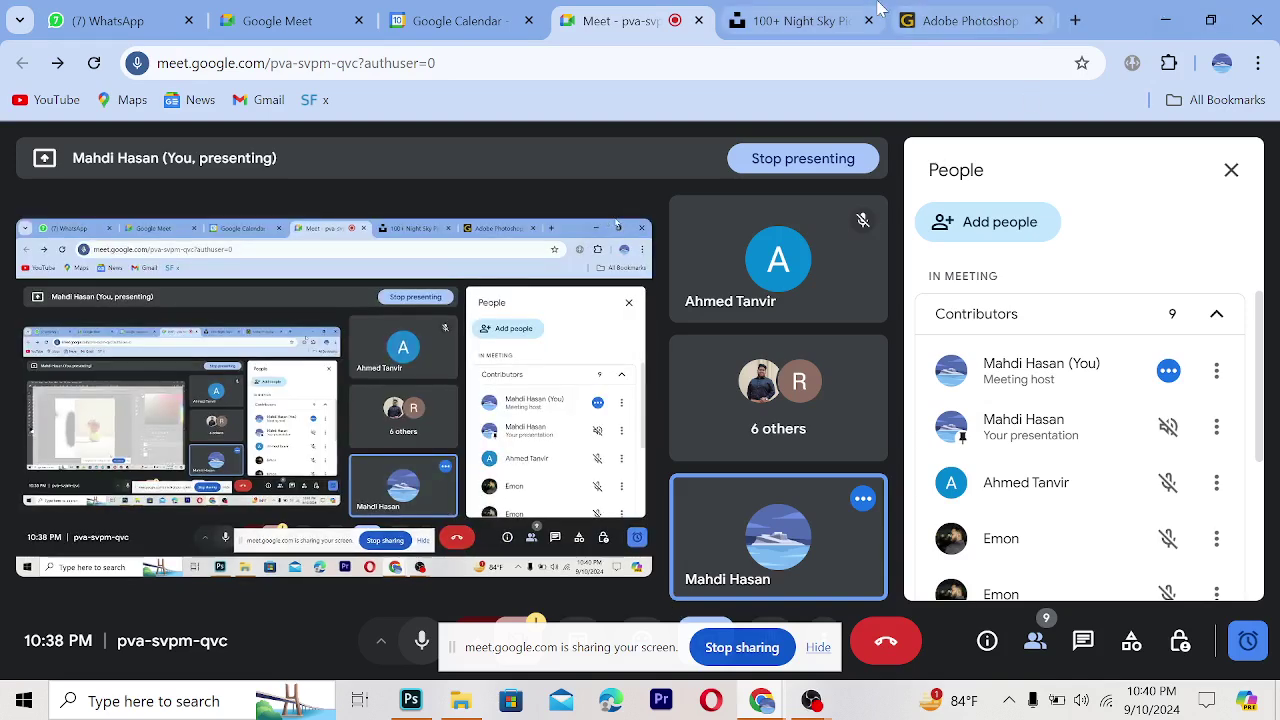
{"action": "left_click", "coordinate": [790, 20]}
{"action": "scroll", "coordinate": [551, 529], "scroll_direction": "up", "scroll_amount": 5}
{"action": "double_click", "coordinate": [157, 152]}
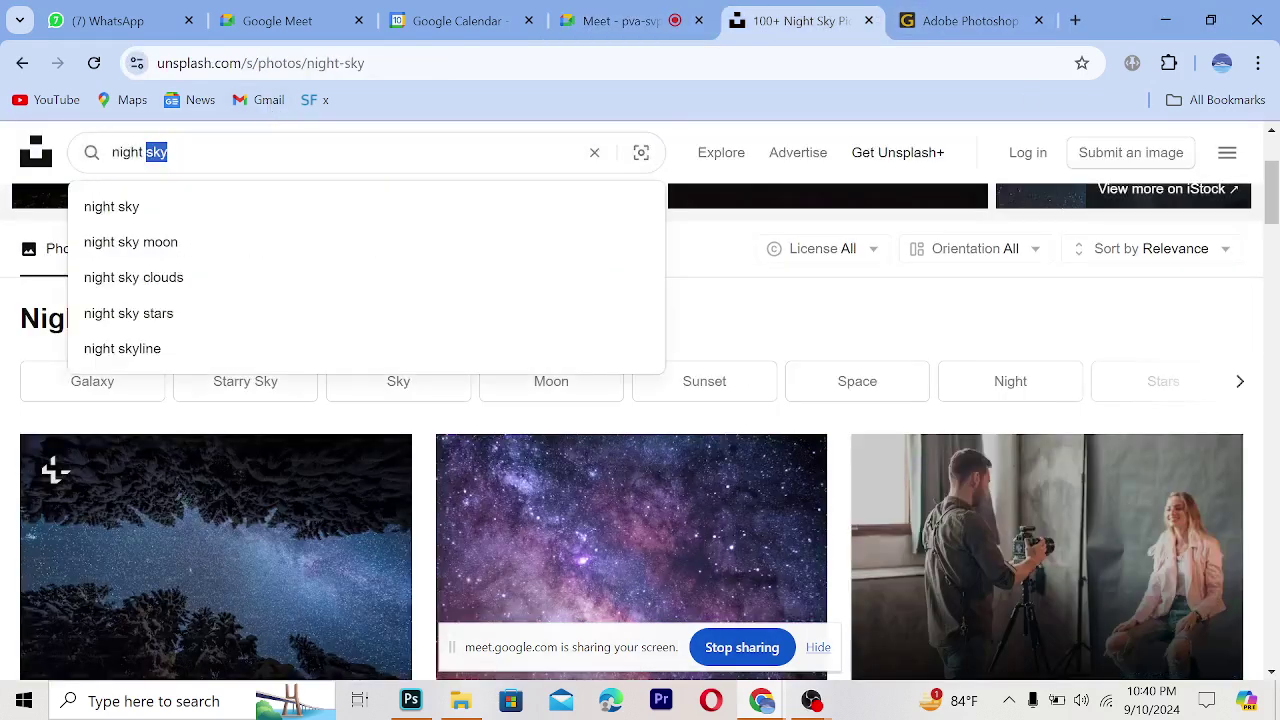
{"action": "key", "text": "BackSpace"}
{"action": "key", "text": "BackSpace"}
{"action": "key", "text": "ctrl+BackSpace"}
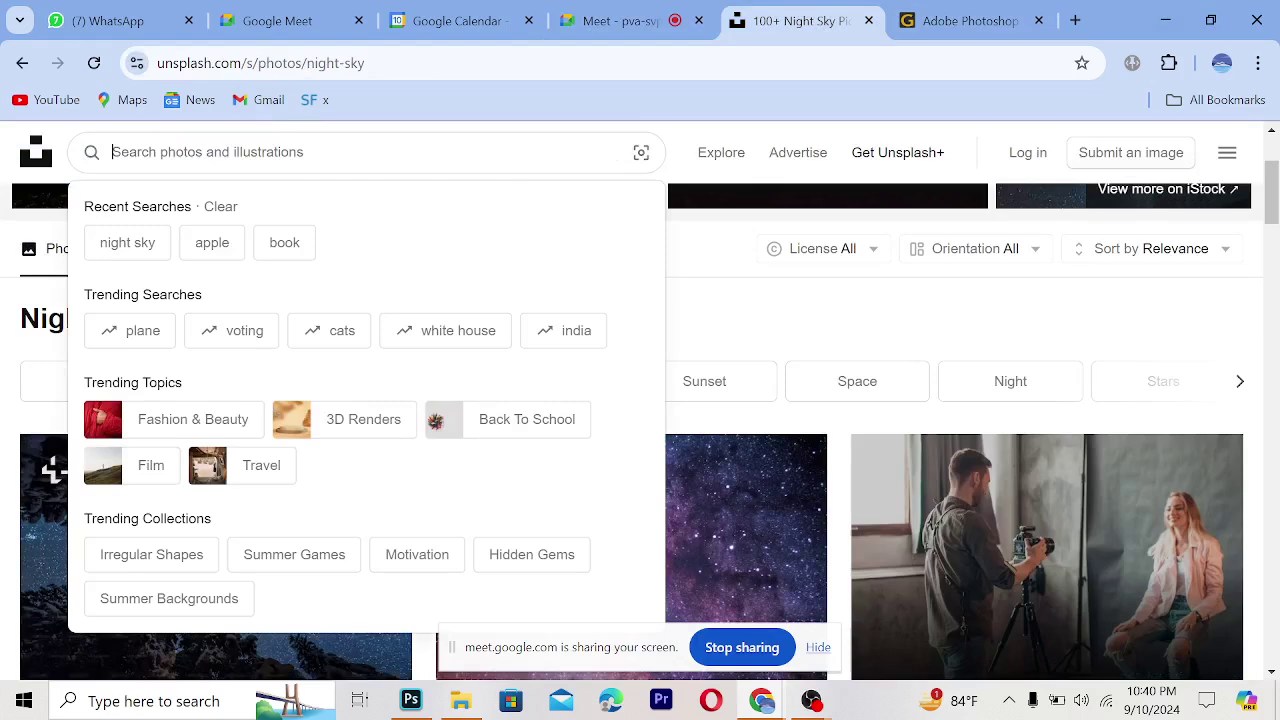
{"action": "type", "text": "B"}
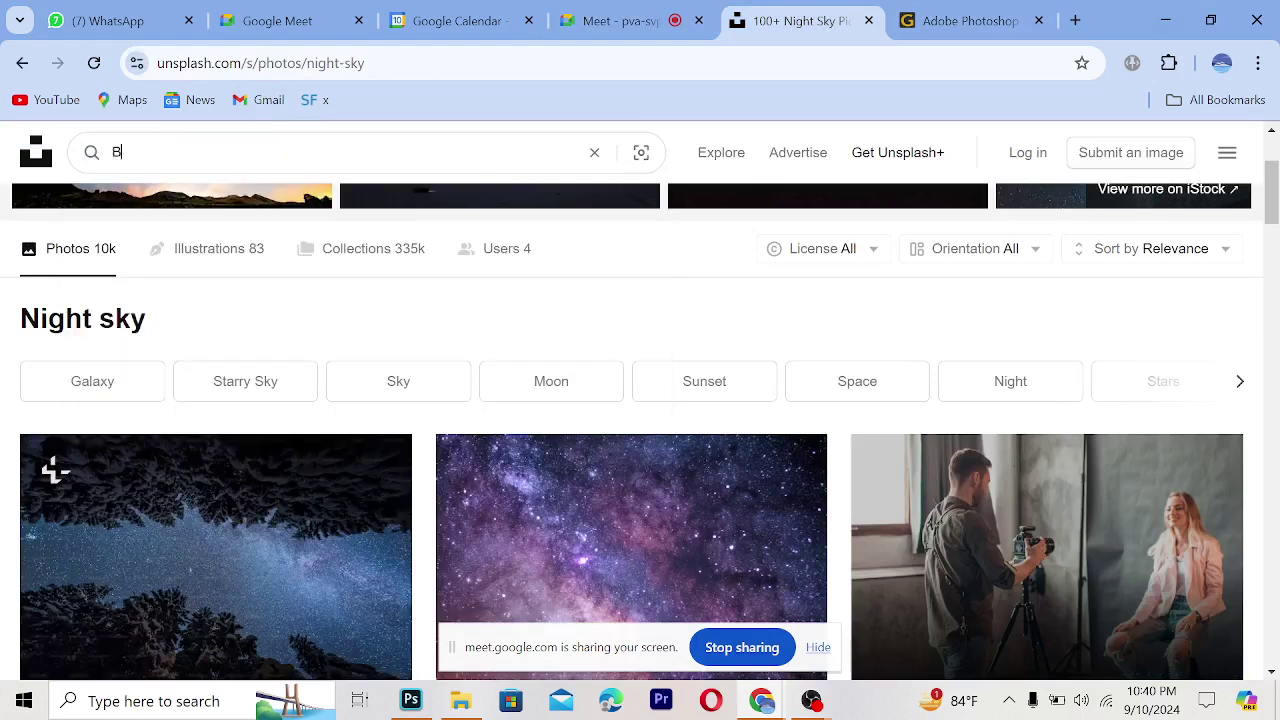
{"action": "type", "text": "lack"}
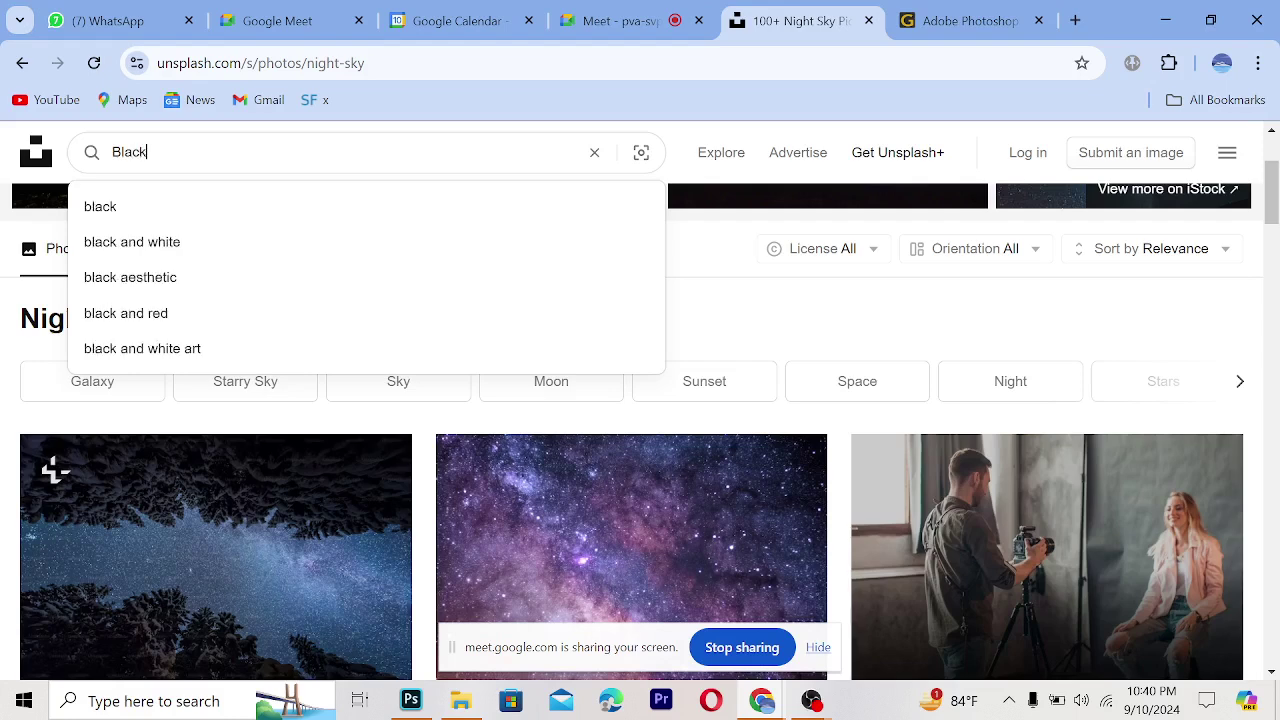
{"action": "type", "text": " and wh"}
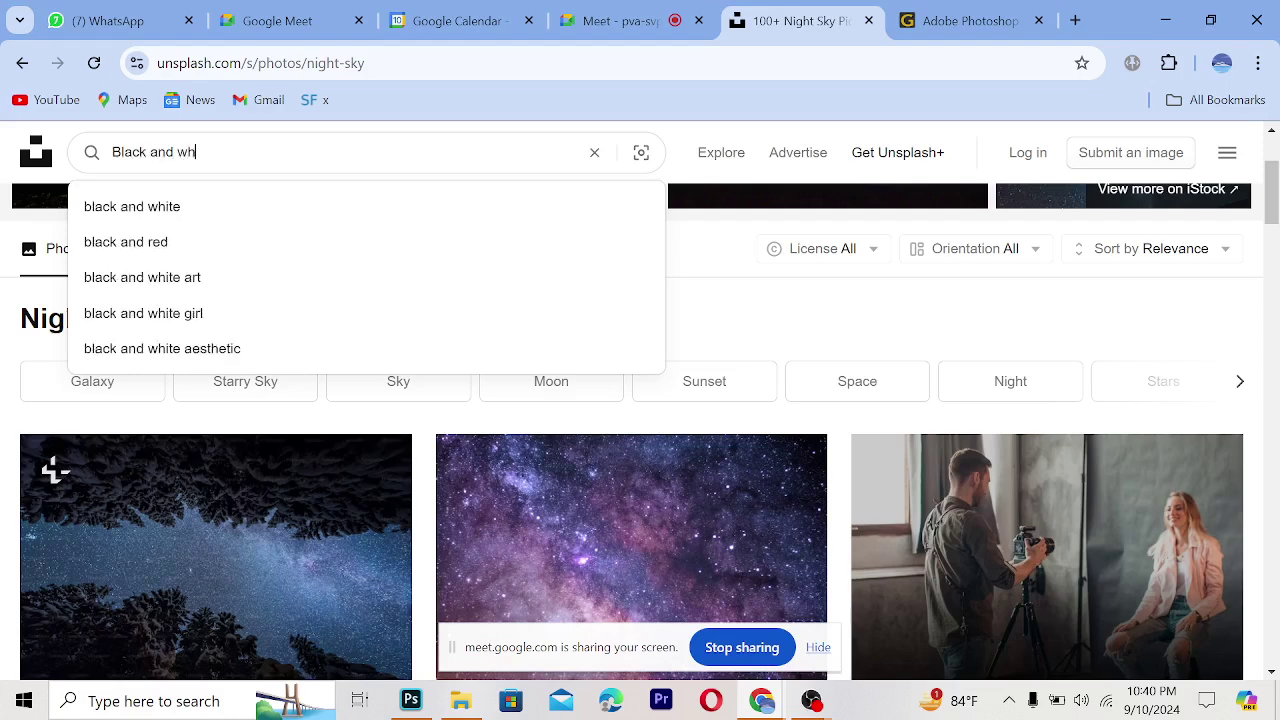
{"action": "type", "text": "ite De"}
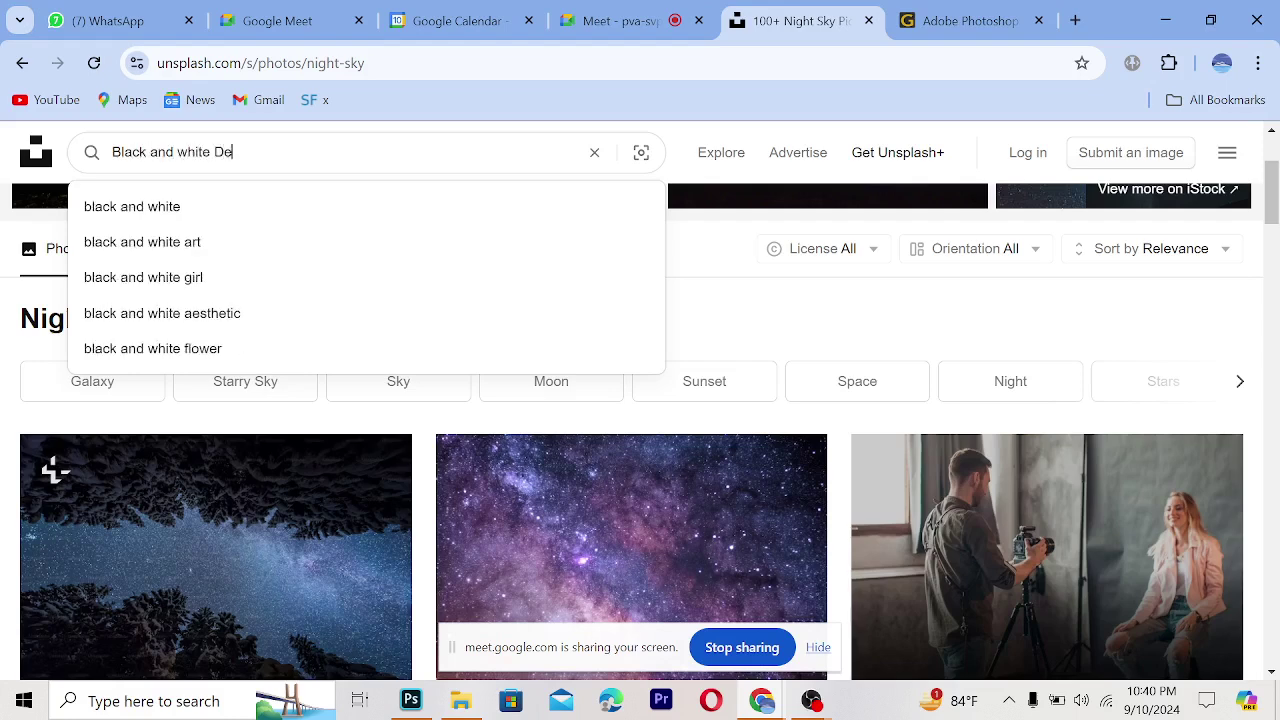
{"action": "type", "text": "si"}
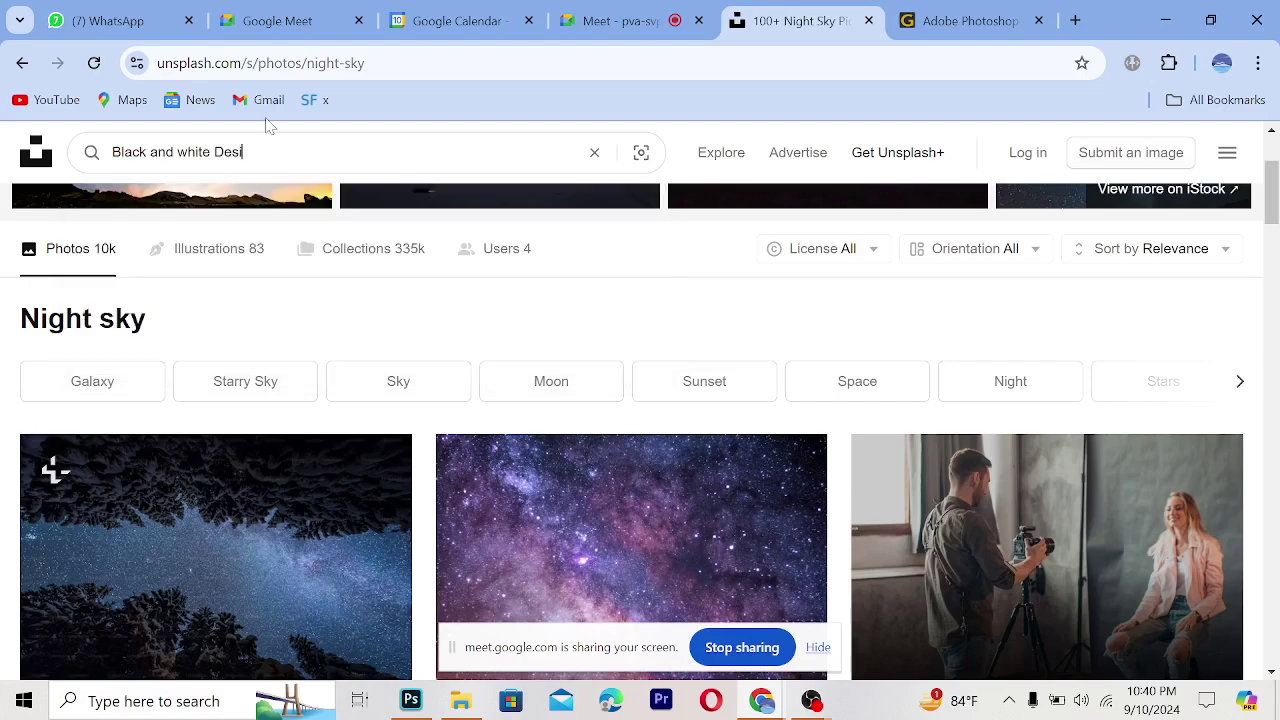
{"action": "type", "text": "gn"}
{"action": "key", "text": "Return"}
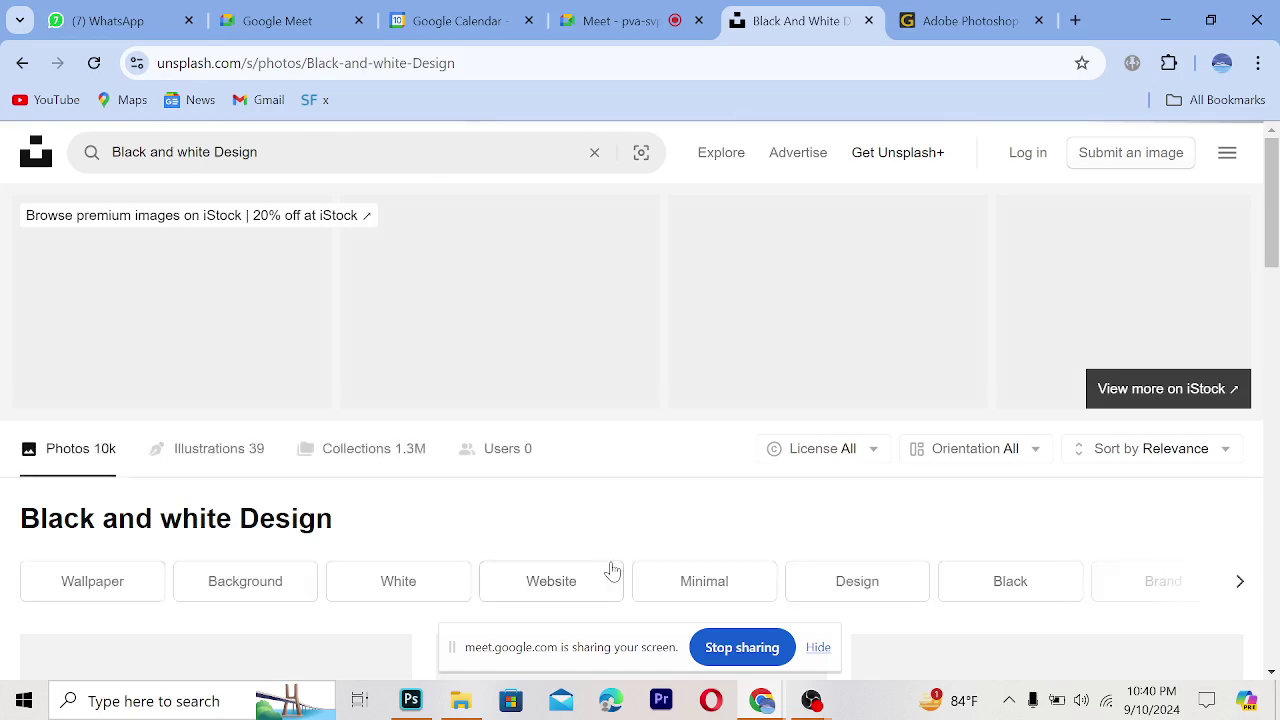
- Browse the "Black and white Design" photo results on Unsplash for an image suited to the blend mode demonstration
{"action": "scroll", "coordinate": [605, 457], "scroll_direction": "down", "scroll_amount": 1}
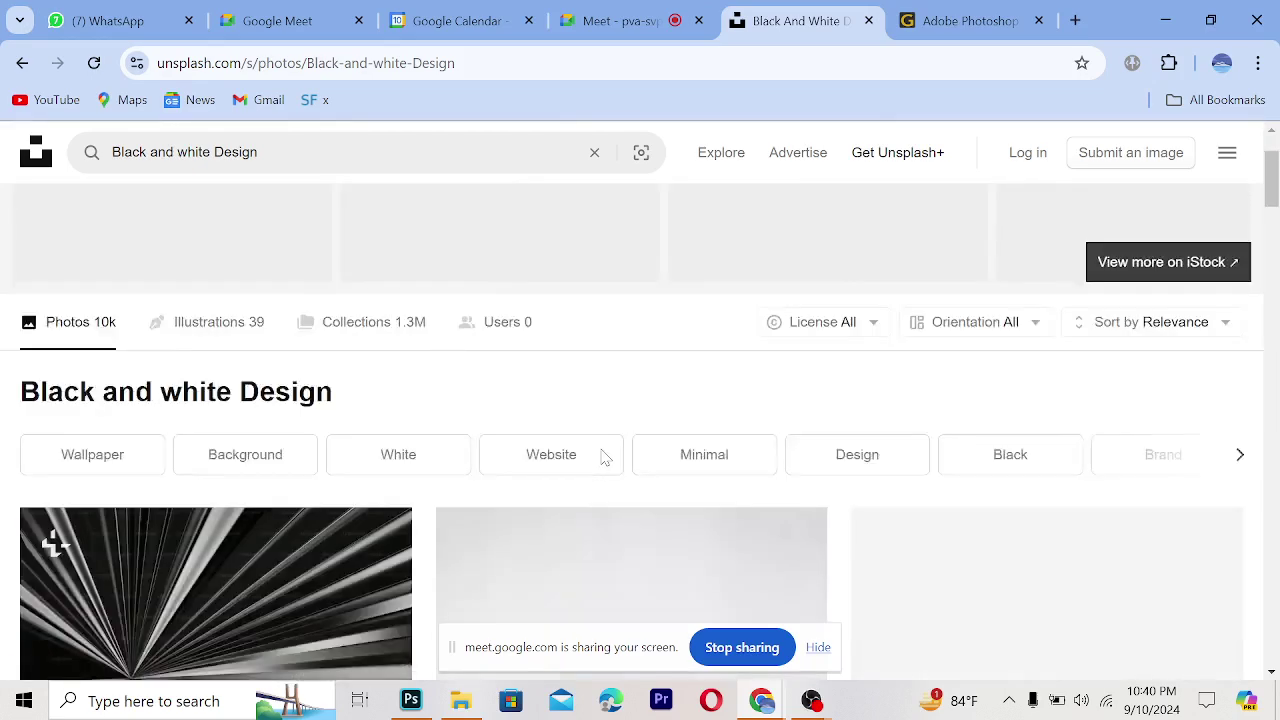
{"action": "scroll", "coordinate": [605, 457], "scroll_direction": "down", "scroll_amount": 5}
{"action": "scroll", "coordinate": [600, 449], "scroll_direction": "up", "scroll_amount": 1}
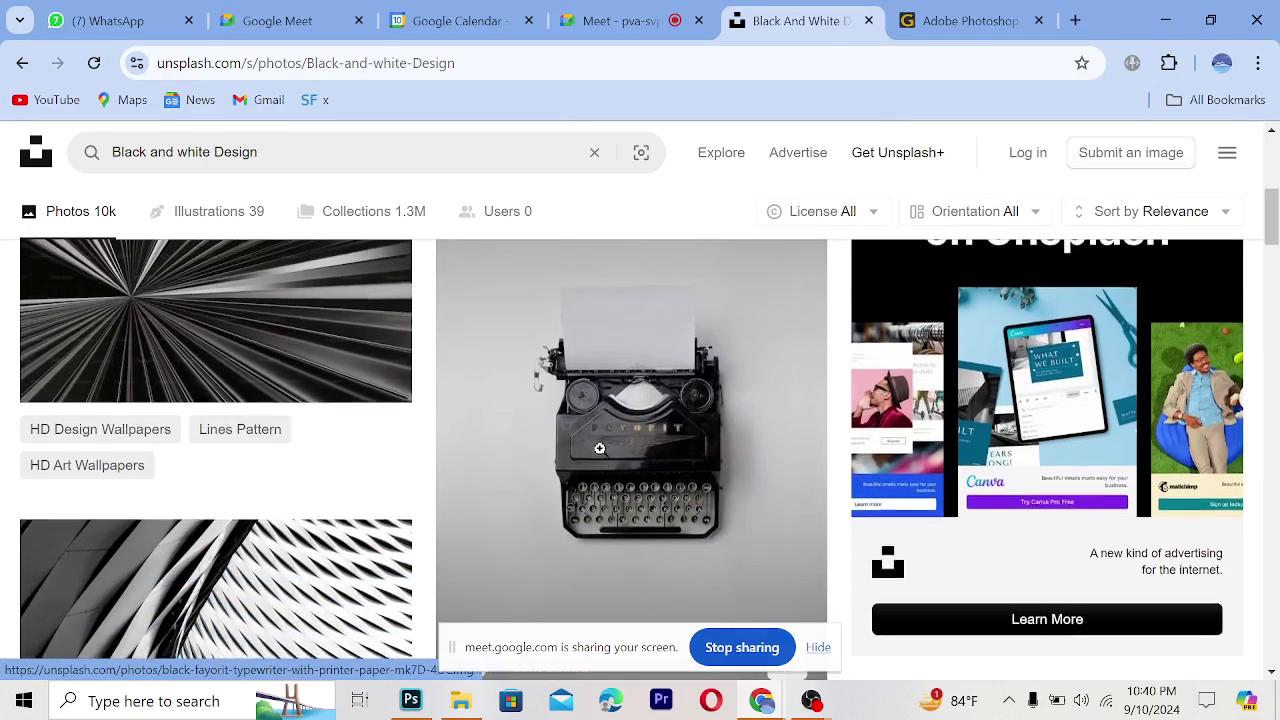
{"action": "scroll", "coordinate": [600, 449], "scroll_direction": "down", "scroll_amount": 4}
{"action": "scroll", "coordinate": [602, 447], "scroll_direction": "up", "scroll_amount": 3}
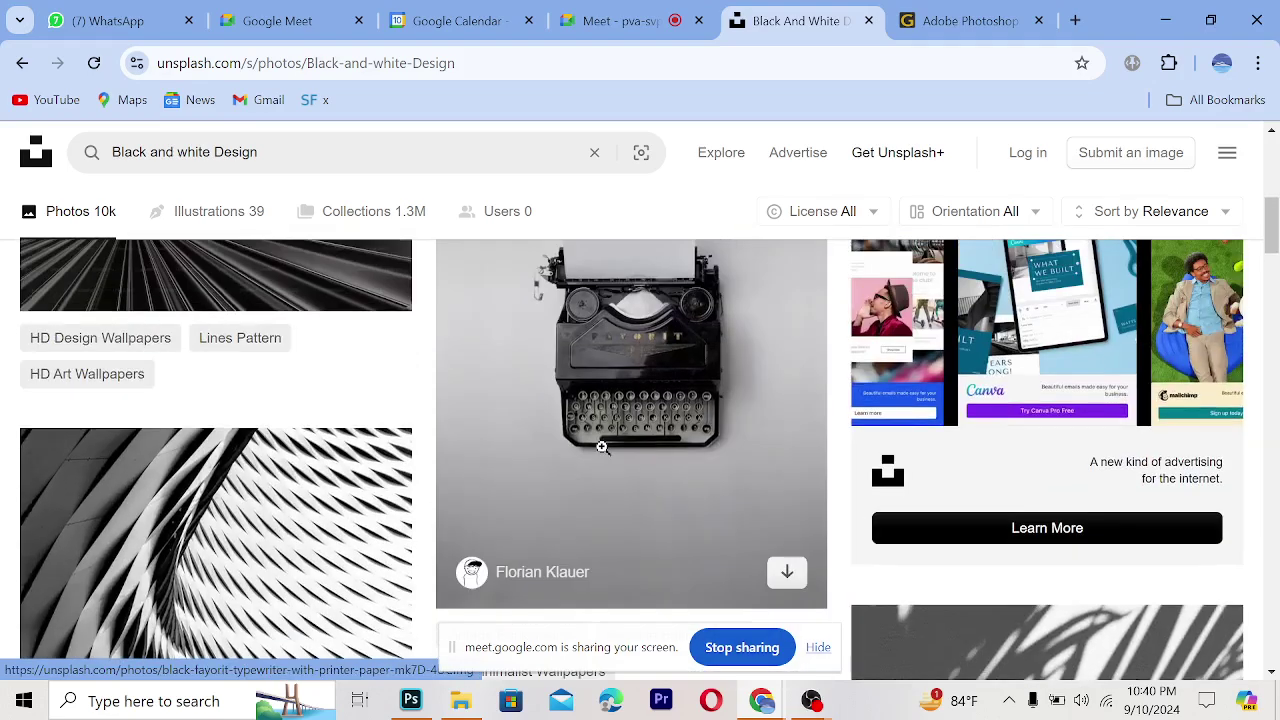
{"action": "scroll", "coordinate": [602, 447], "scroll_direction": "up", "scroll_amount": 3}
{"action": "scroll", "coordinate": [604, 449], "scroll_direction": "down", "scroll_amount": 6}
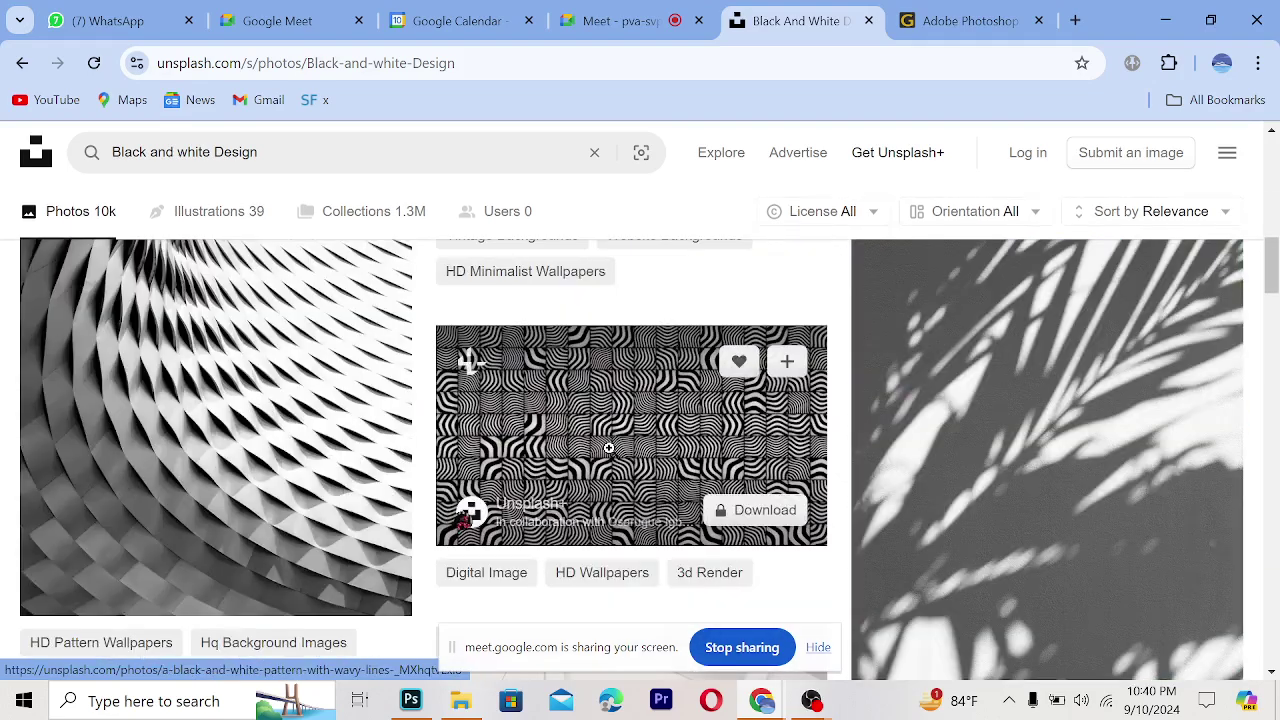
{"action": "scroll", "coordinate": [608, 448], "scroll_direction": "down", "scroll_amount": 15}
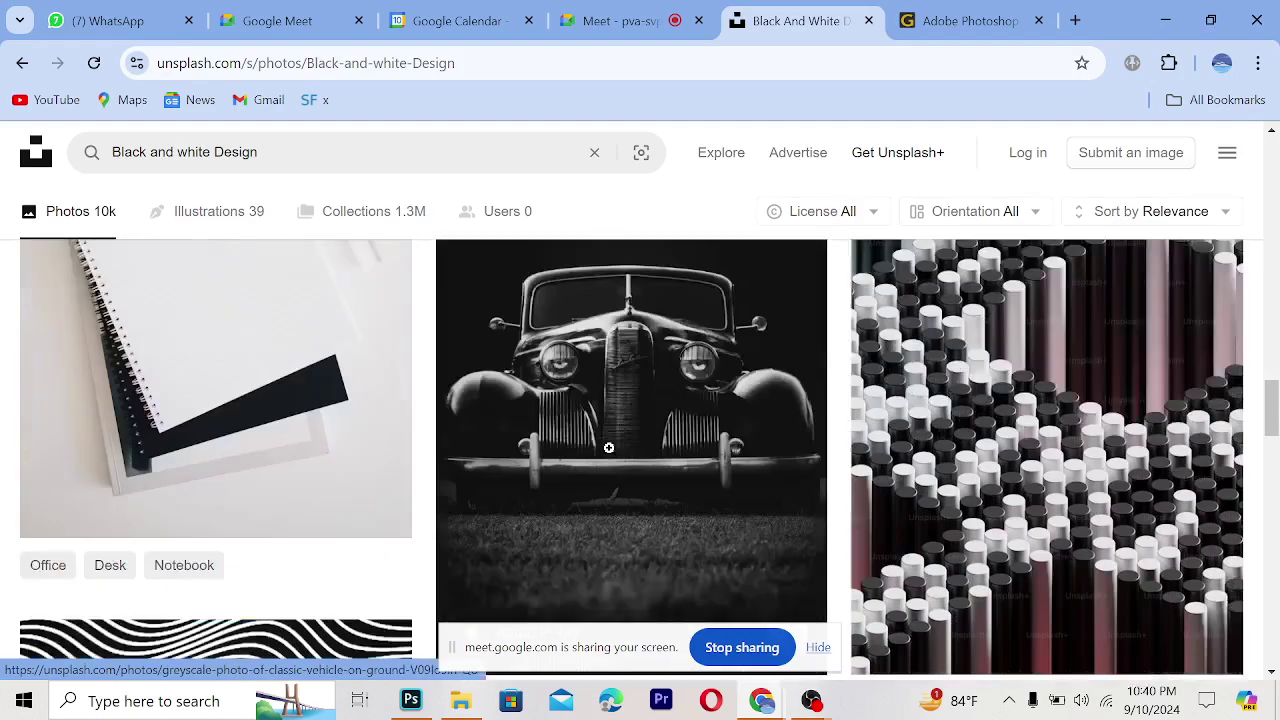
{"action": "scroll", "coordinate": [610, 450], "scroll_direction": "down", "scroll_amount": 3}
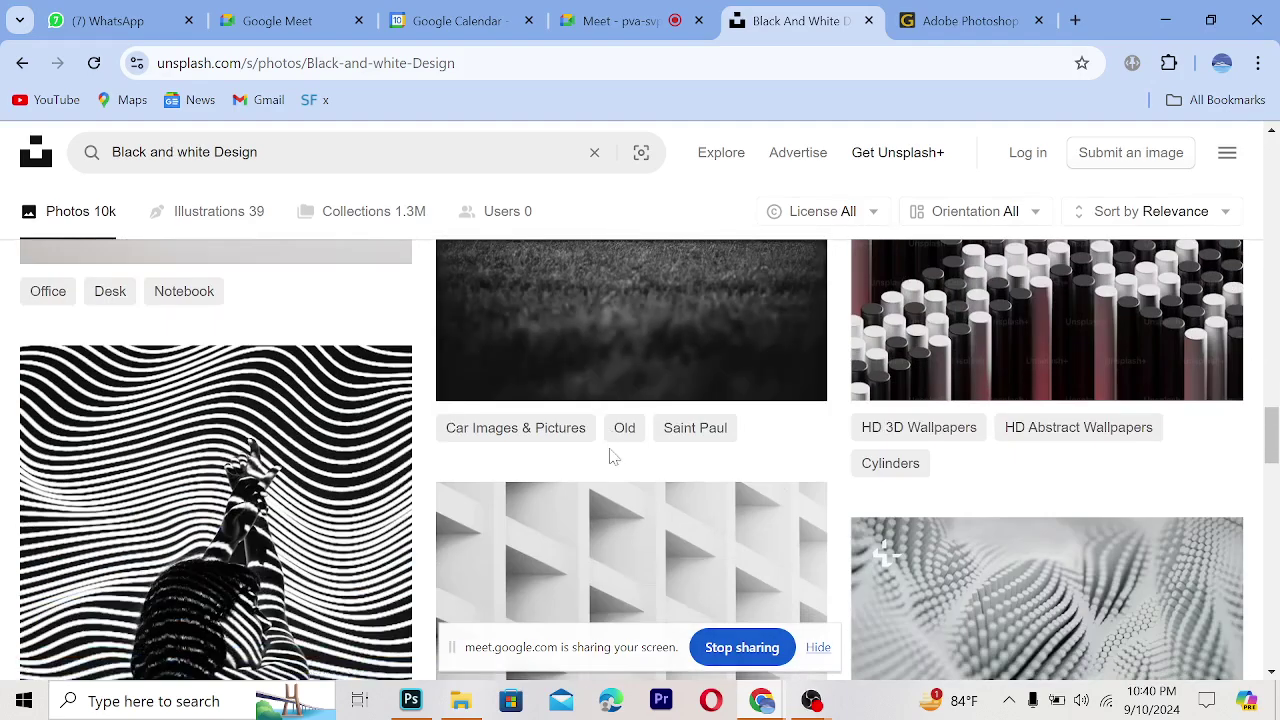
{"action": "scroll", "coordinate": [609, 450], "scroll_direction": "down", "scroll_amount": 2}
{"action": "scroll", "coordinate": [609, 448], "scroll_direction": "up", "scroll_amount": 7}
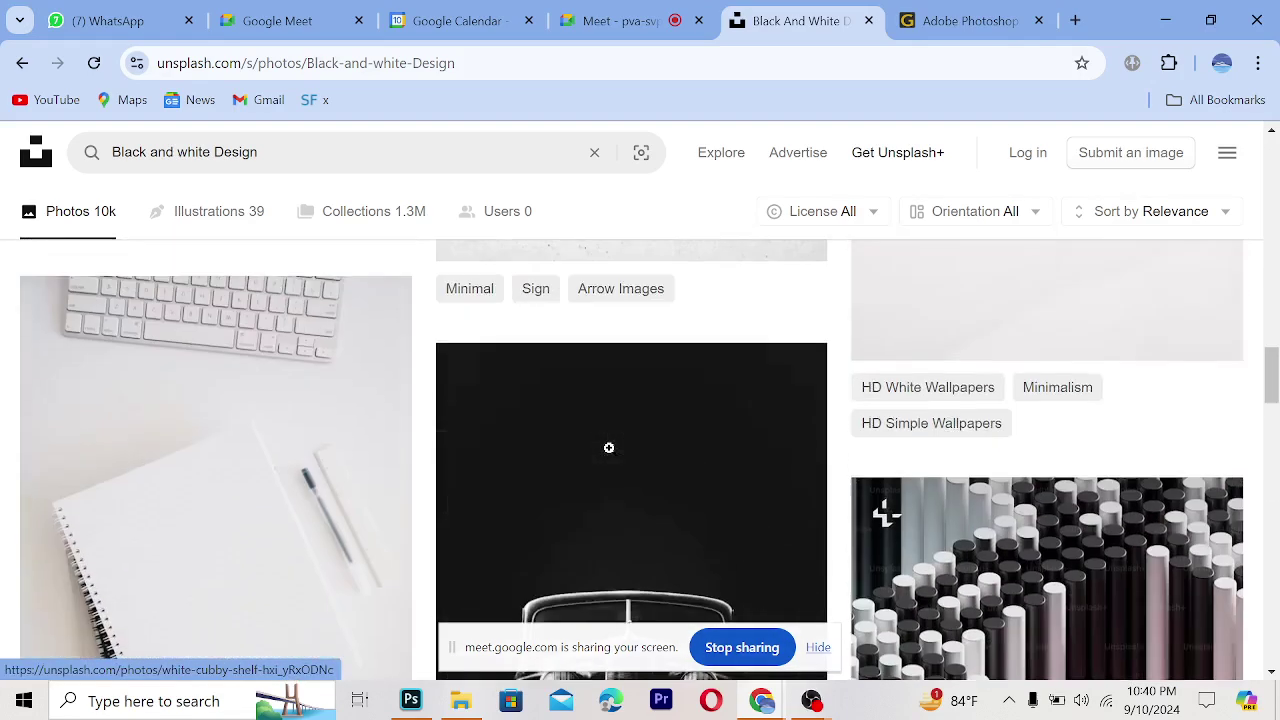
{"action": "scroll", "coordinate": [724, 499], "scroll_direction": "up", "scroll_amount": 8}
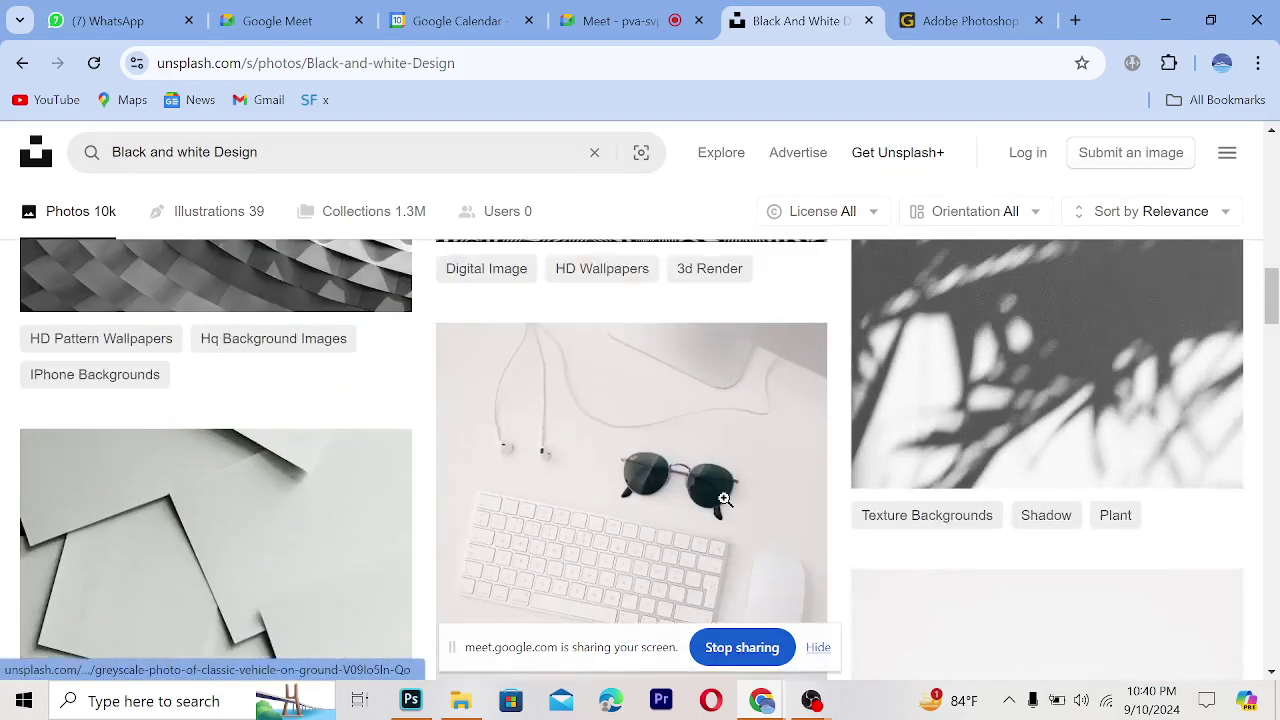
{"action": "scroll", "coordinate": [724, 499], "scroll_direction": "up", "scroll_amount": 8}
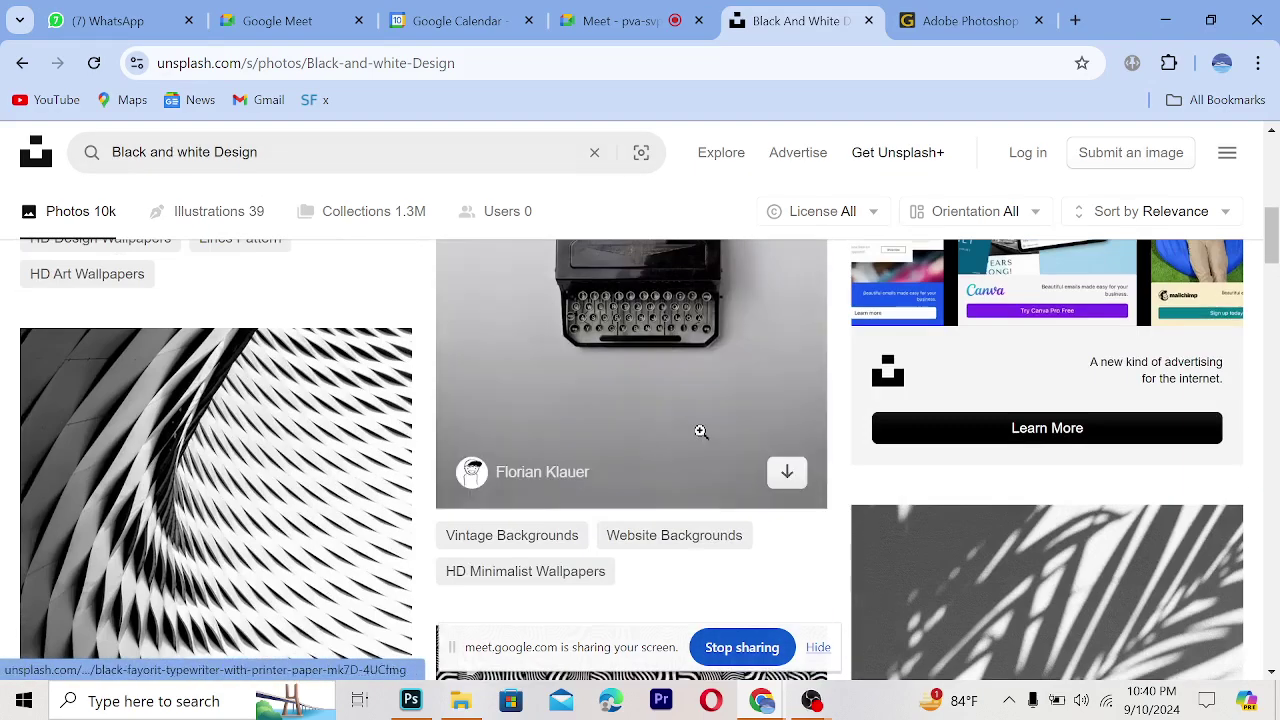
- Copy the black typewriter photo from the Unsplash results
{"action": "scroll", "coordinate": [700, 431], "scroll_direction": "up", "scroll_amount": 2}
{"action": "right_click", "coordinate": [669, 438]}
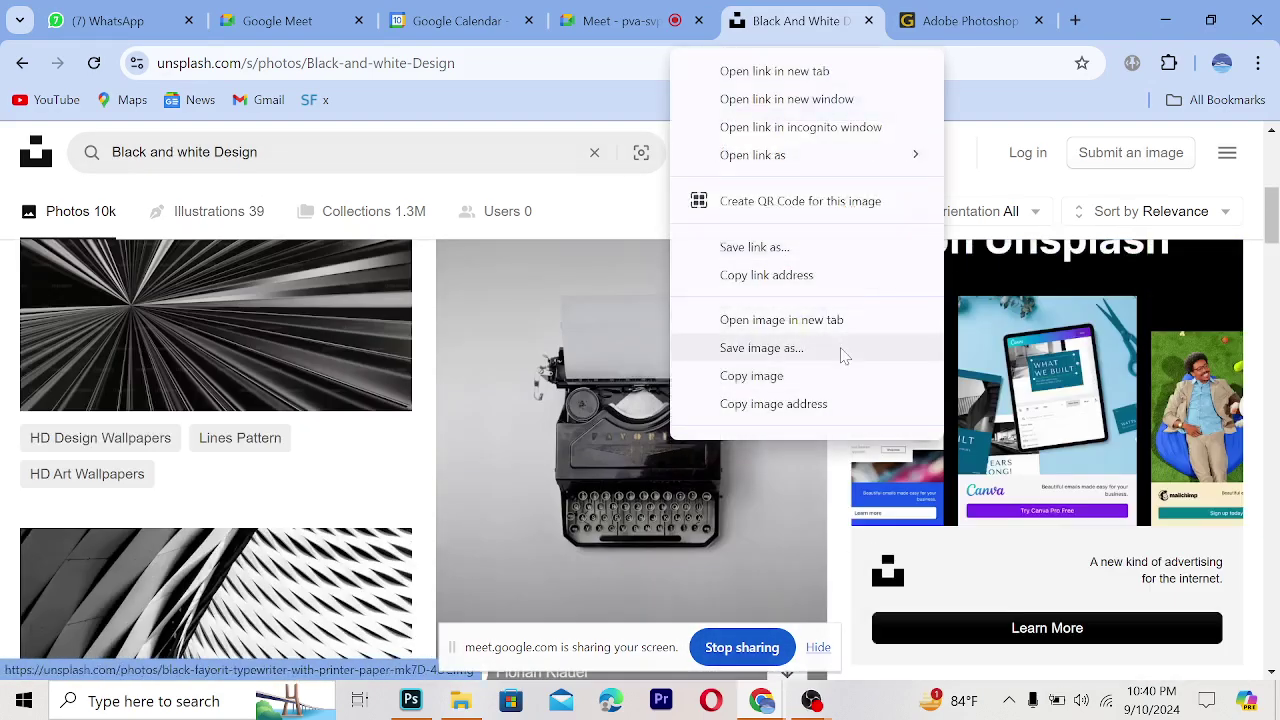
{"action": "left_click", "coordinate": [833, 375]}
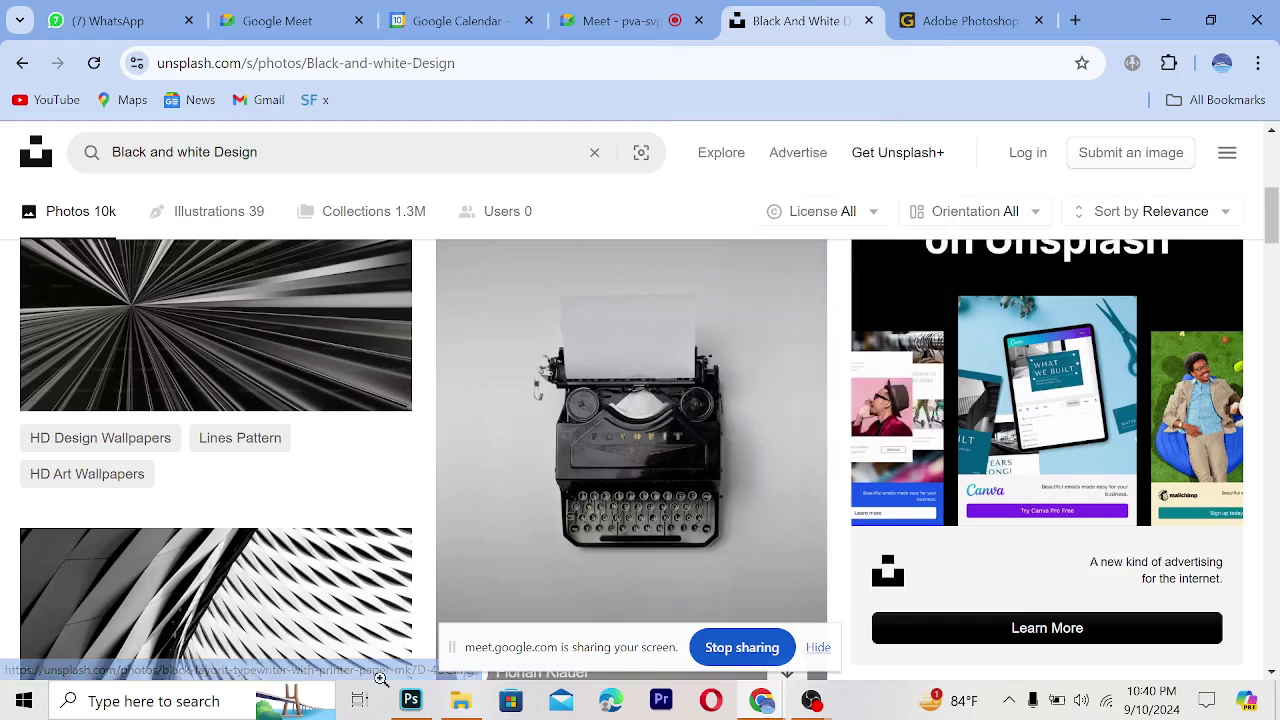
- Switch to Photoshop, replace the text and night sky layers in Untitled-2 with the copied typewriter photo, and view its blend mode options
{"action": "left_click", "coordinate": [411, 700]}
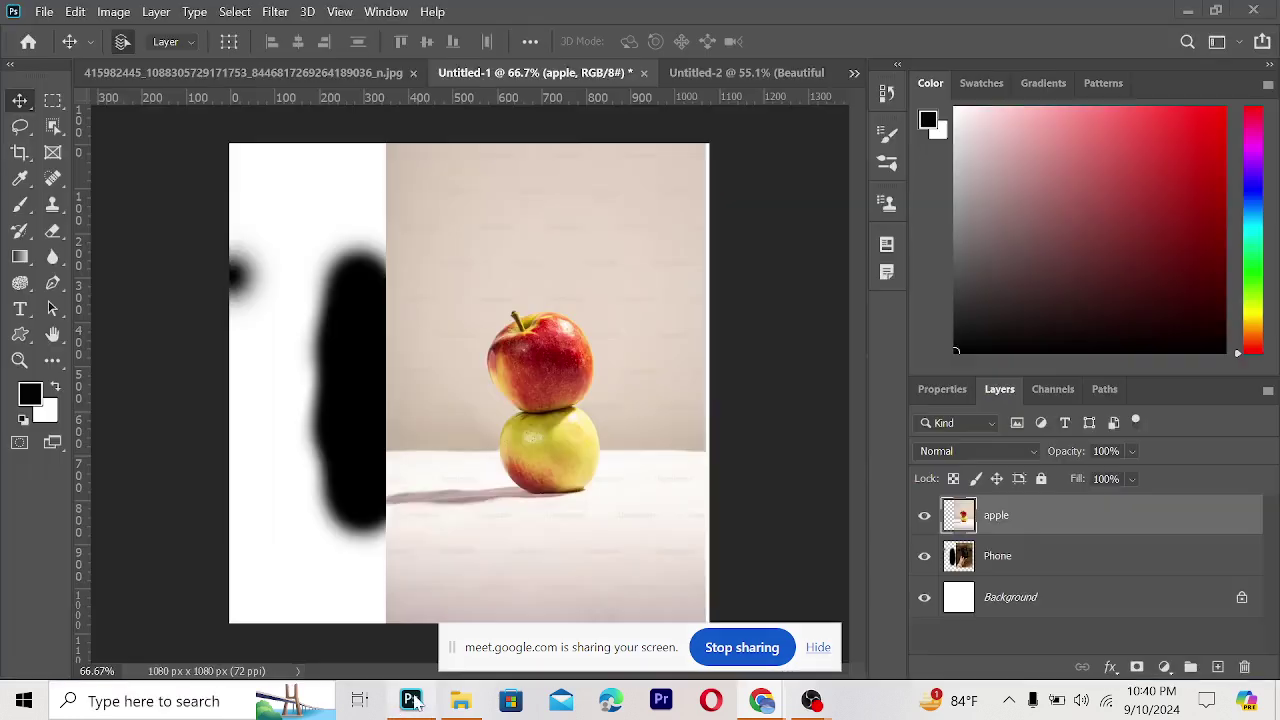
{"action": "left_click", "coordinate": [712, 73]}
{"action": "left_click", "coordinate": [1063, 567]}
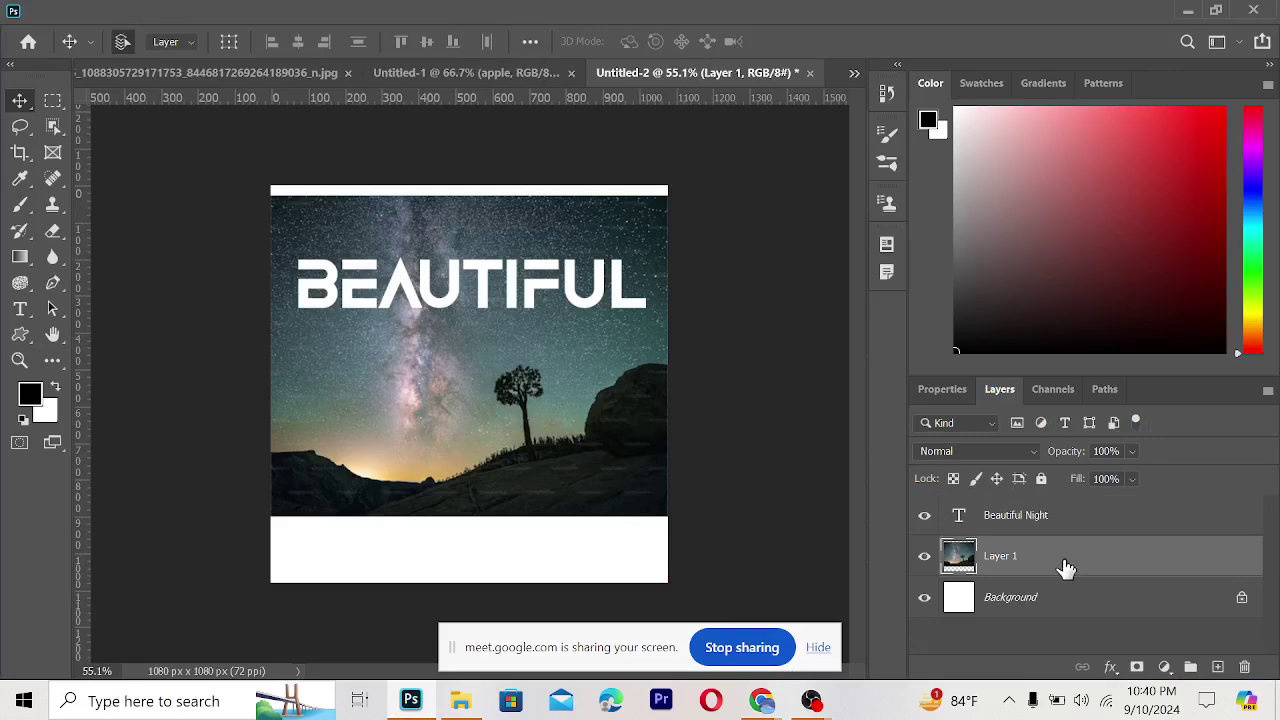
{"action": "key", "text": "Delete"}
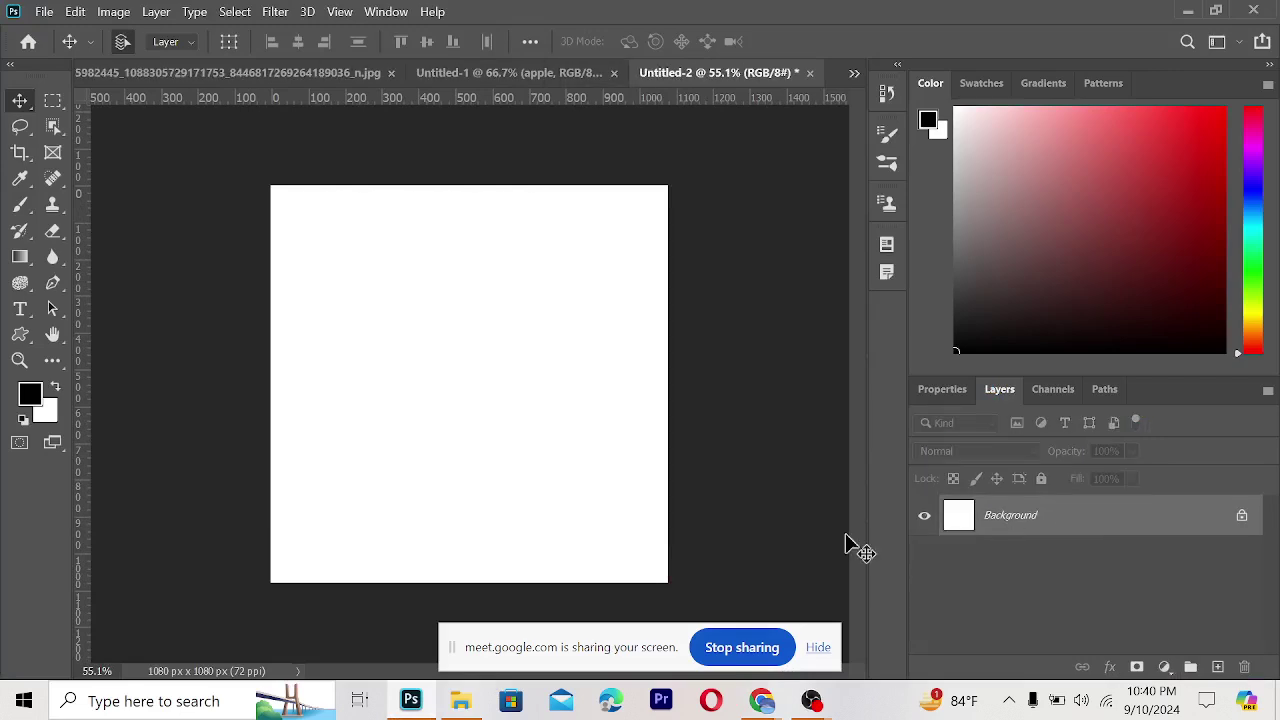
{"action": "key", "text": "ctrl+v"}
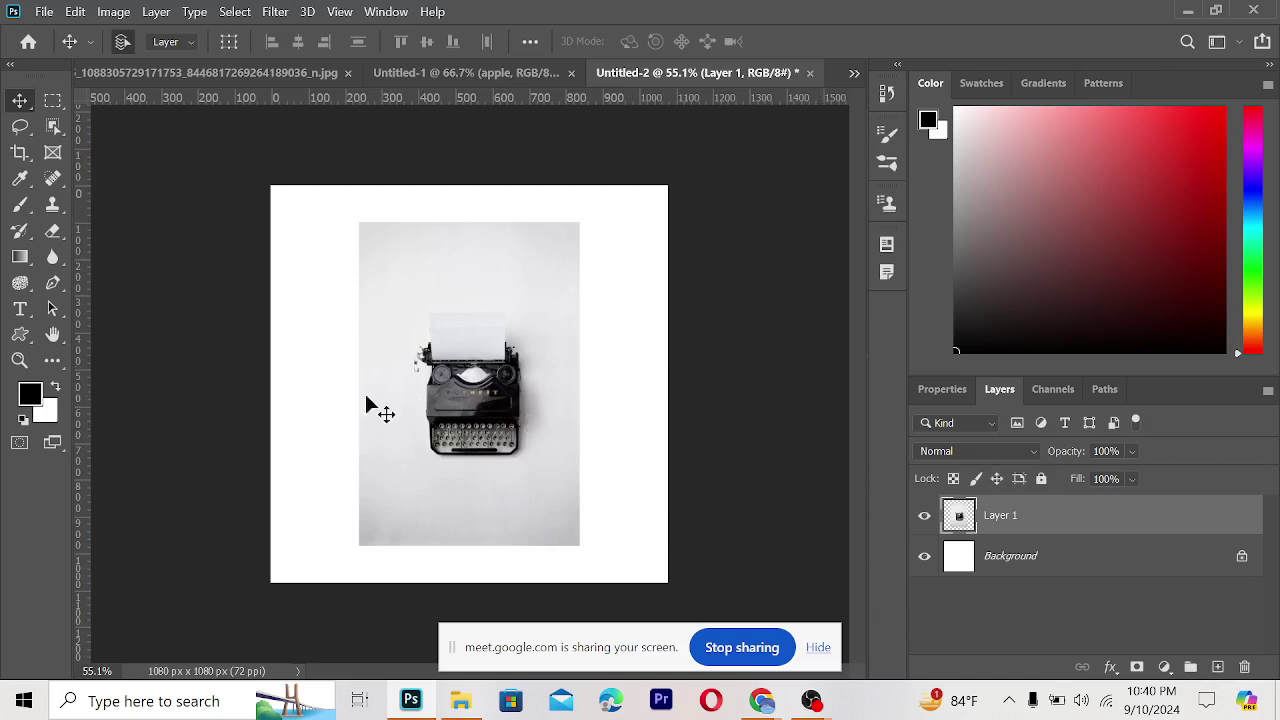
{"action": "left_click", "coordinate": [1012, 452]}
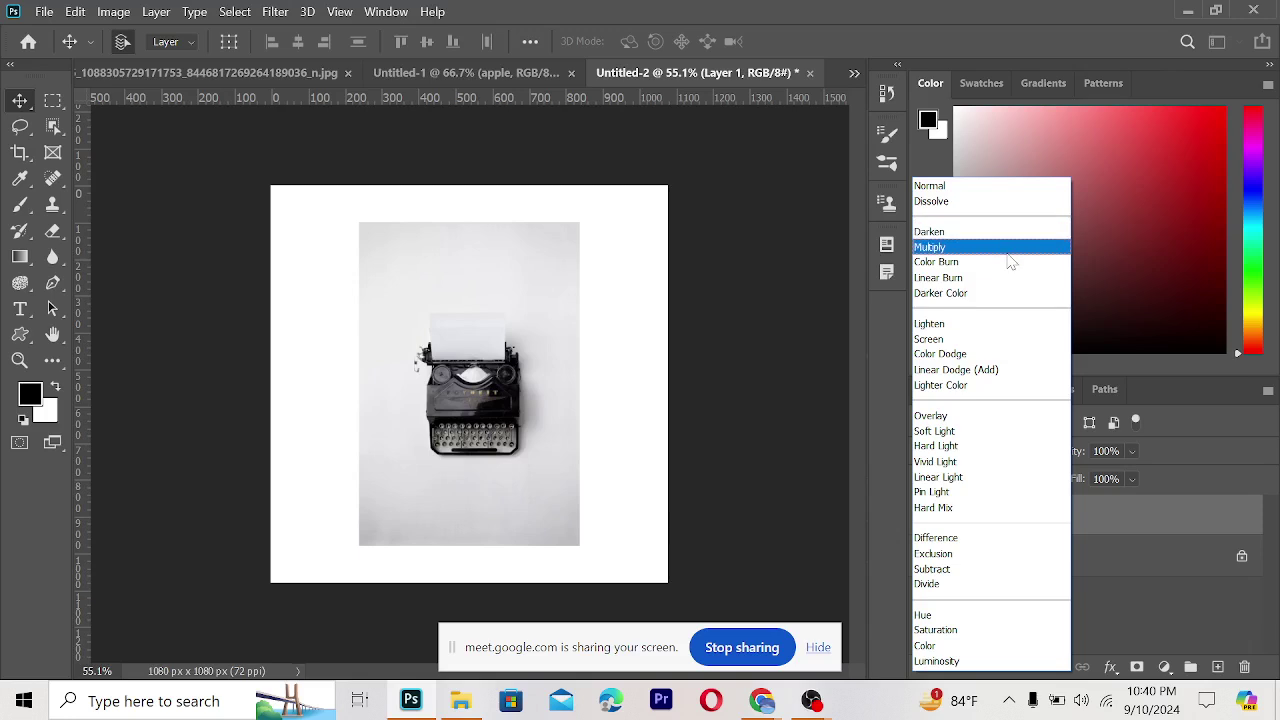
{"action": "left_click", "coordinate": [1105, 289]}
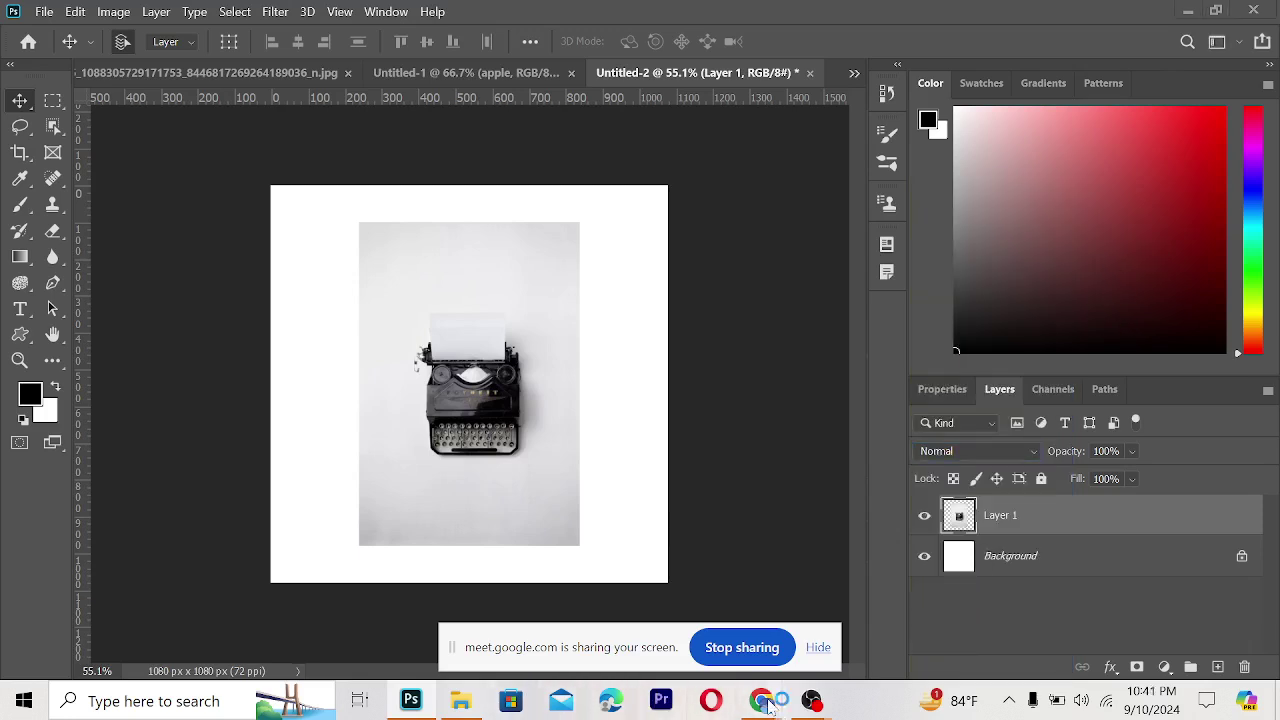
- Switch to Chrome and search the web in a new tab for "Black and white logo"
{"action": "mouse_move", "coordinate": [762, 700]}
{"action": "left_click", "coordinate": [670, 618]}
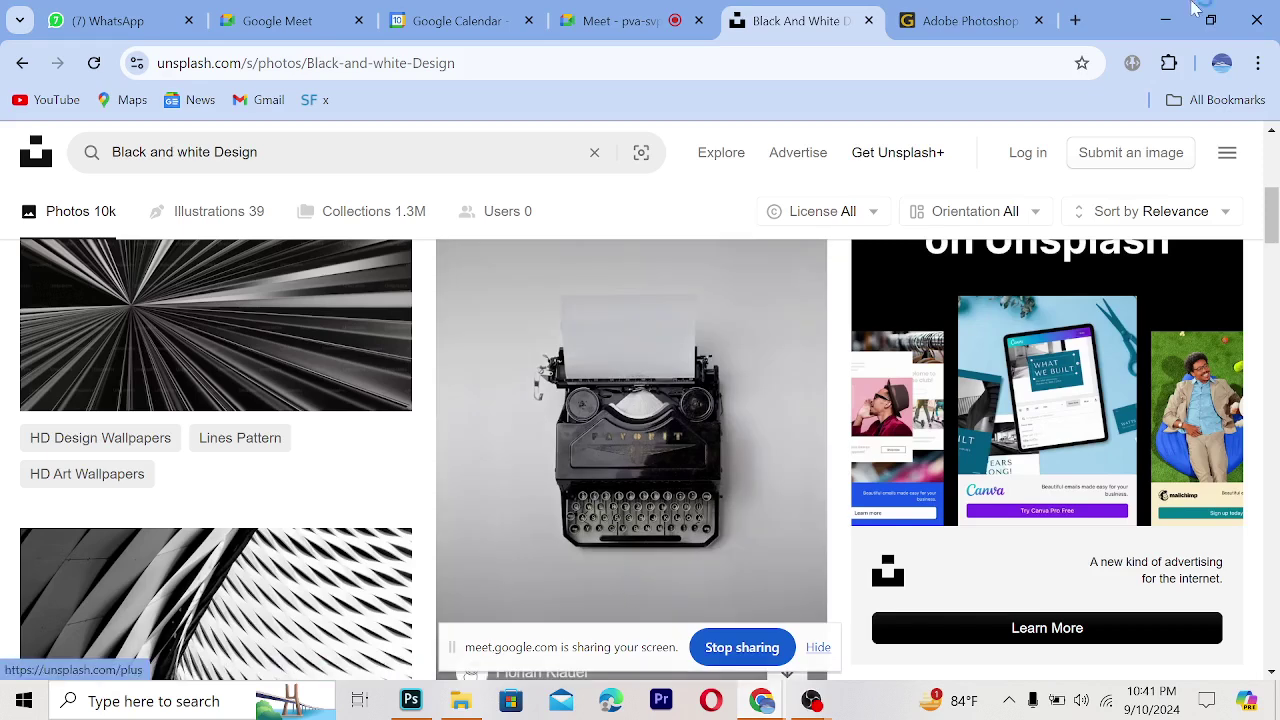
{"action": "left_click", "coordinate": [1075, 22]}
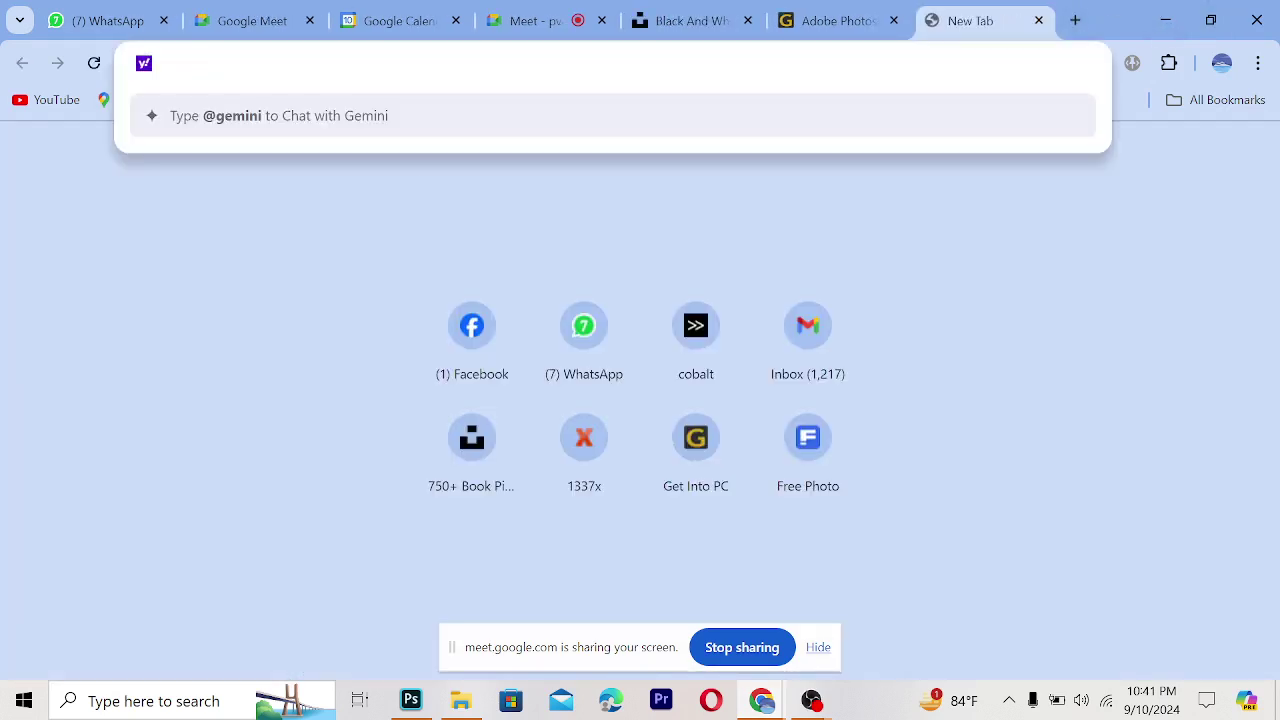
{"action": "type", "text": "Black a"}
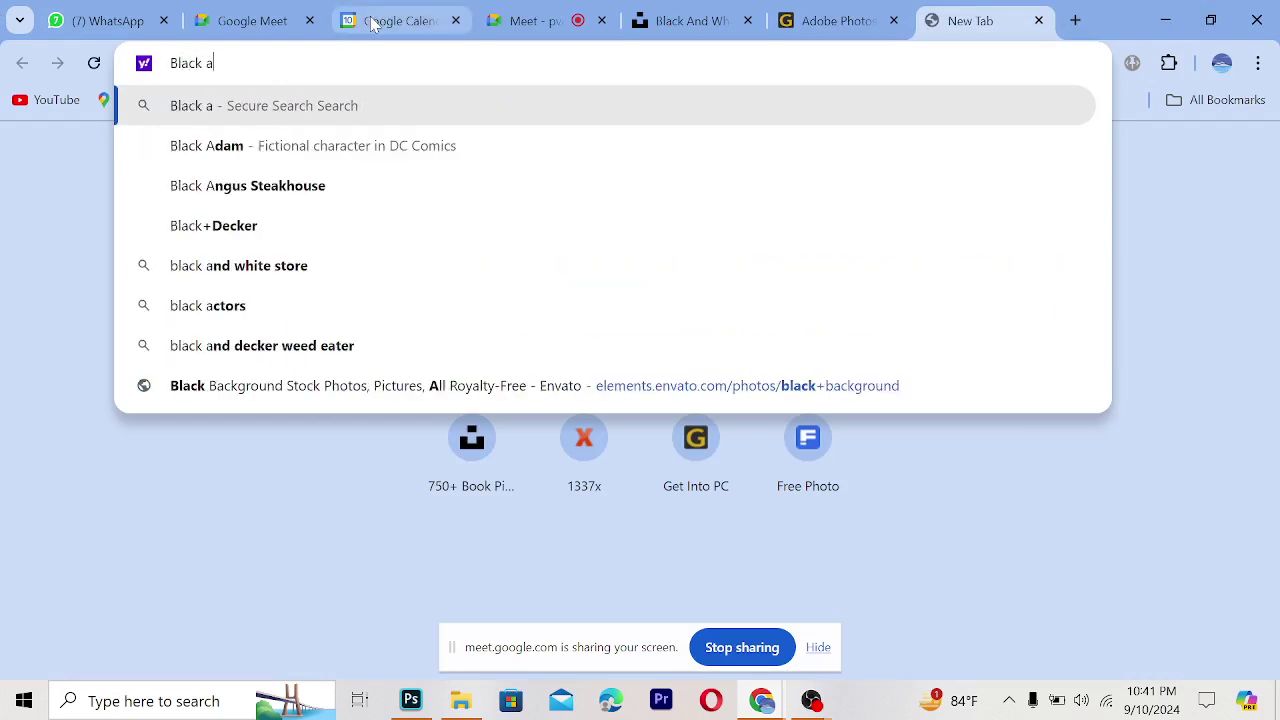
{"action": "type", "text": "nd whi"}
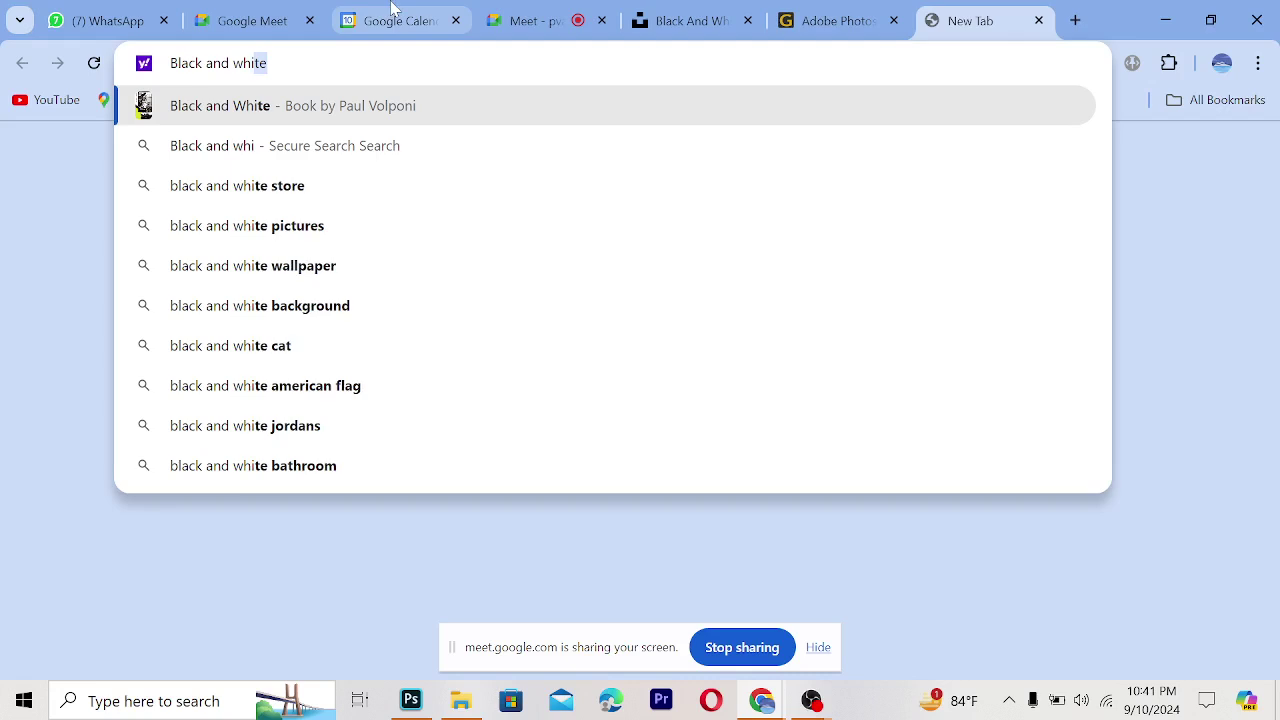
{"action": "type", "text": "te lo"}
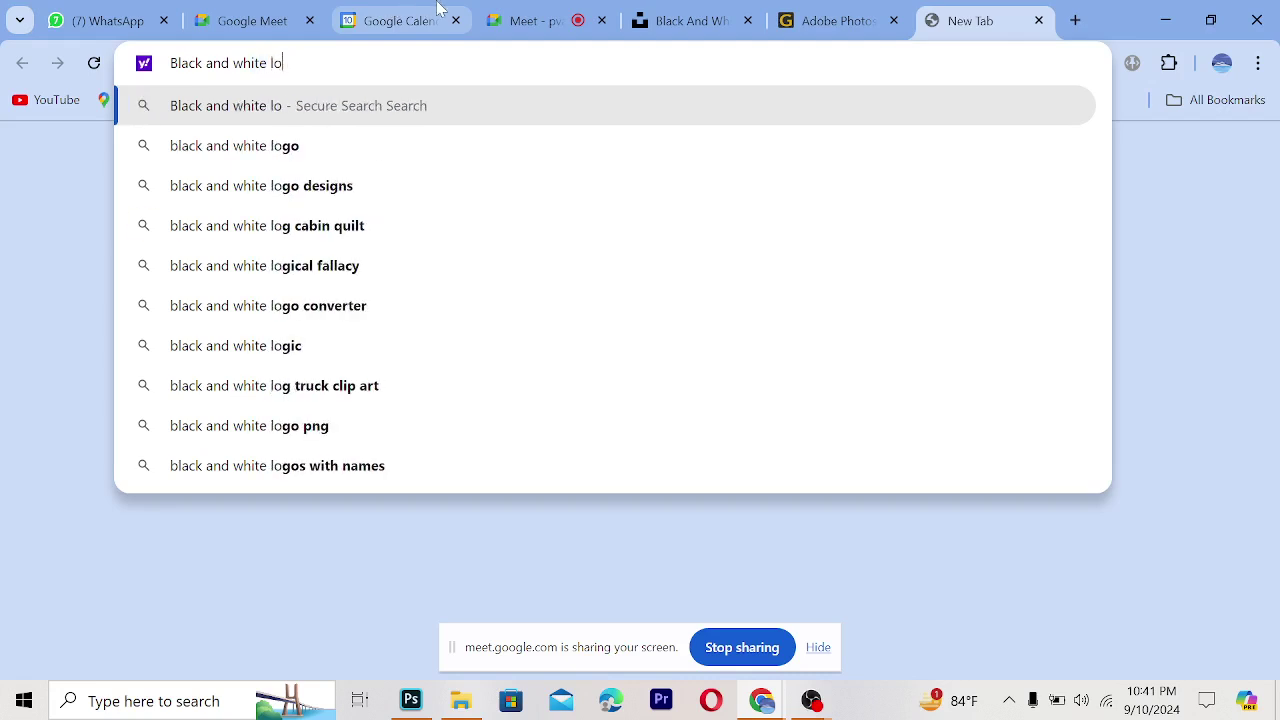
{"action": "type", "text": "go"}
{"action": "key", "text": "Return"}
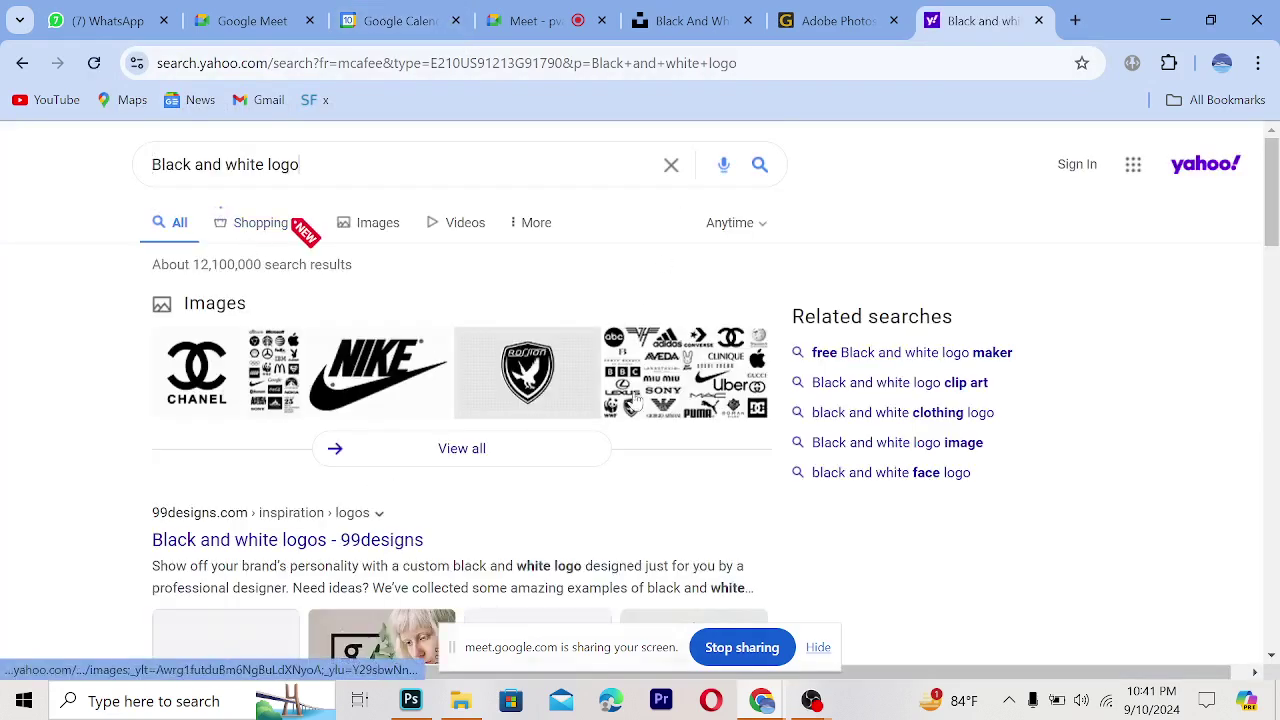
- Open the Chanel logo from the image results and copy the image
{"action": "left_click", "coordinate": [203, 376]}
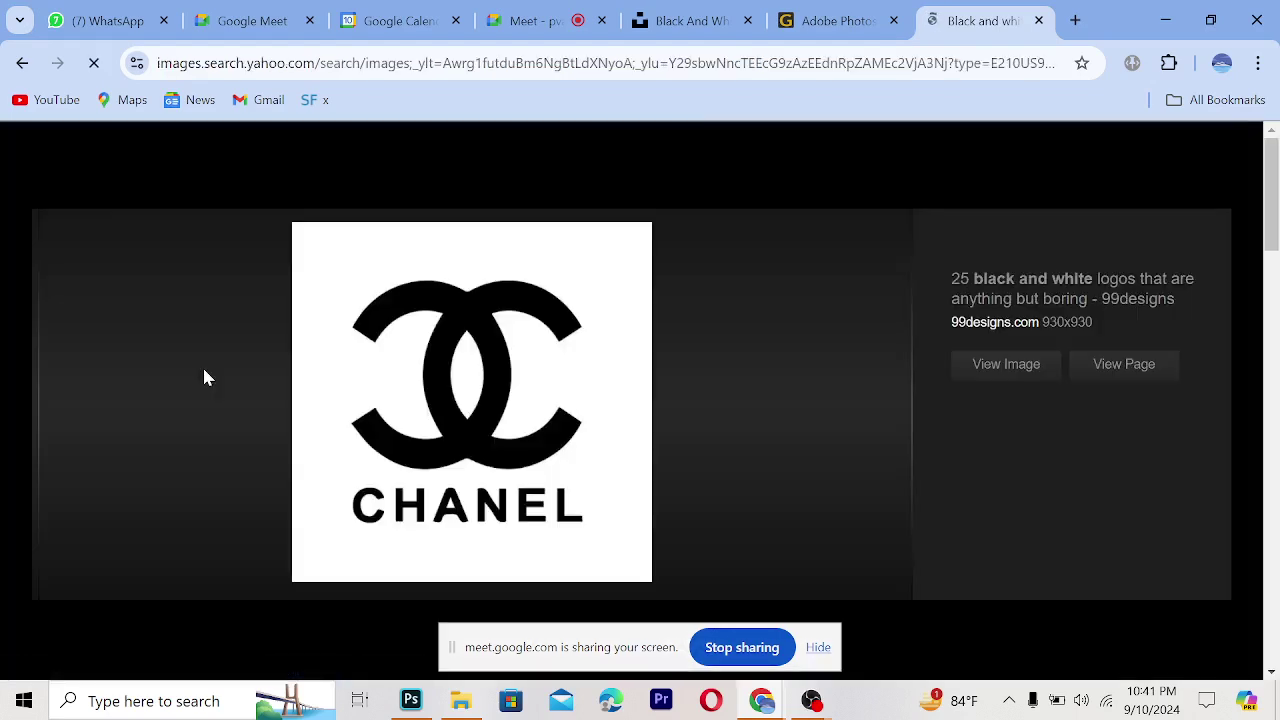
{"action": "right_click", "coordinate": [376, 365]}
{"action": "left_click", "coordinate": [451, 434]}
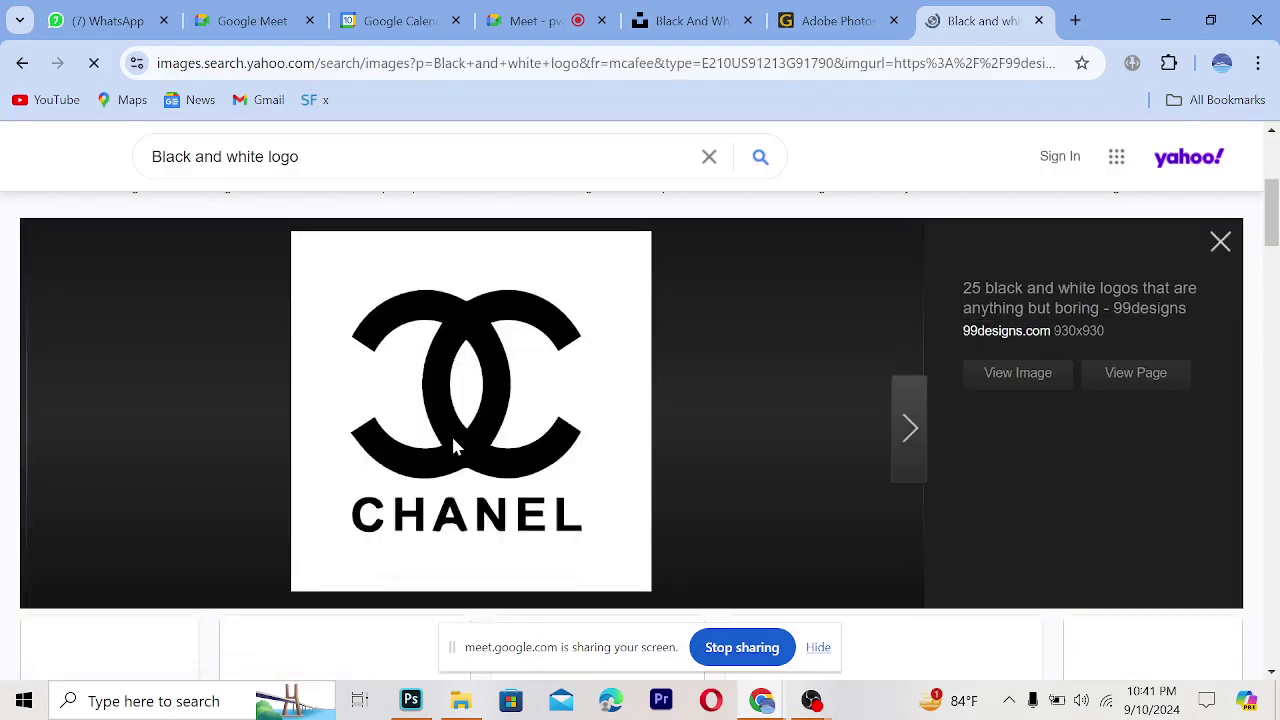
- Switch to Photoshop and, in Untitled-1, enlarge and reposition the apple layer so its light background covers the whole canvas
{"action": "left_click", "coordinate": [410, 700]}
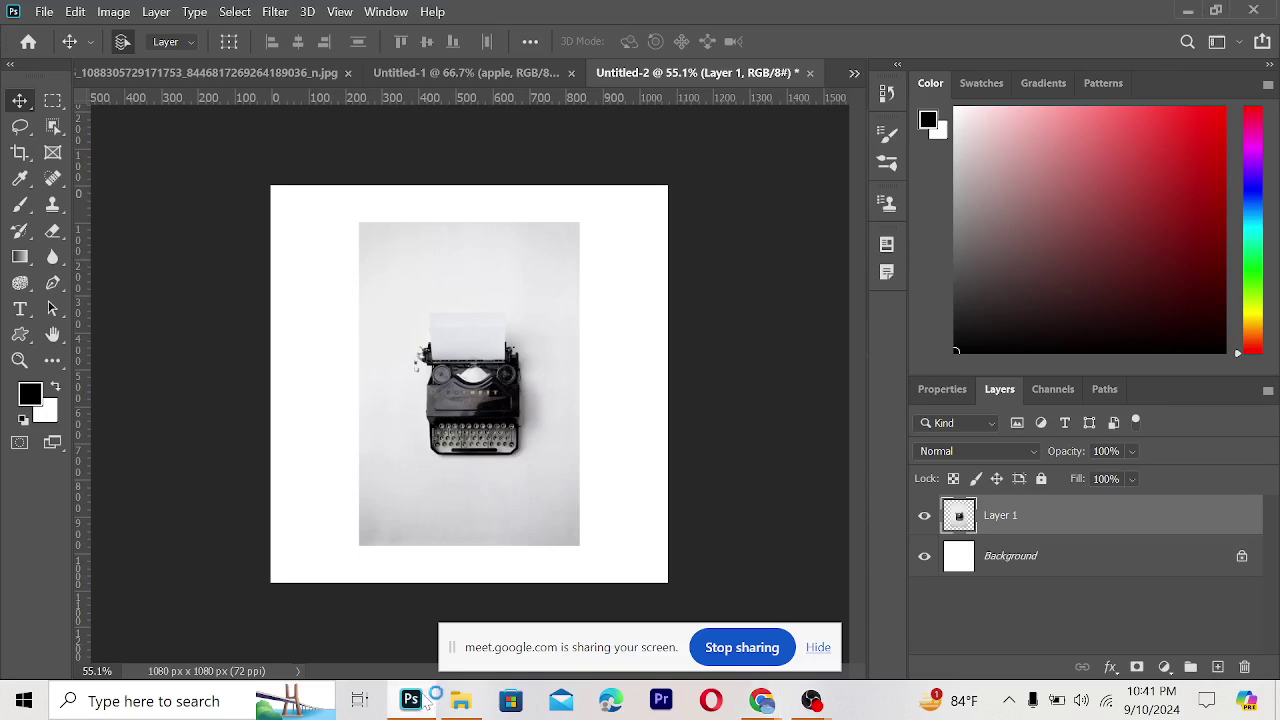
{"action": "left_click", "coordinate": [340, 72]}
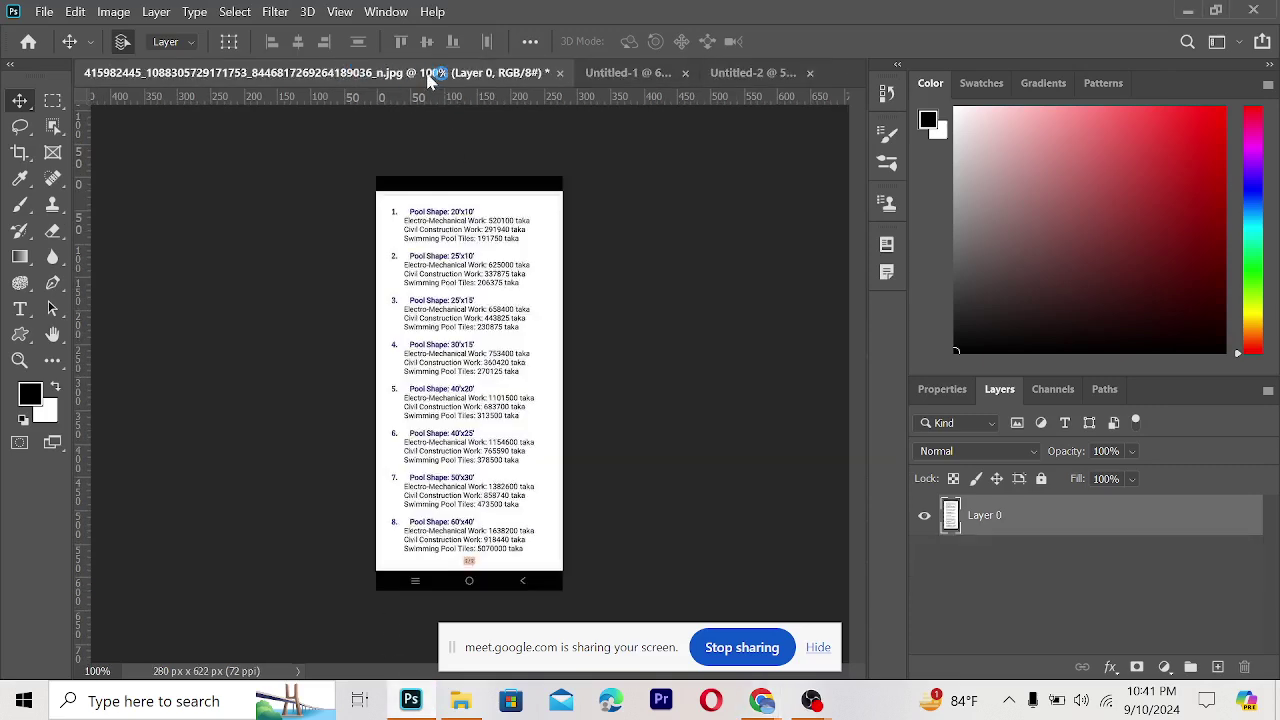
{"action": "left_click", "coordinate": [625, 73]}
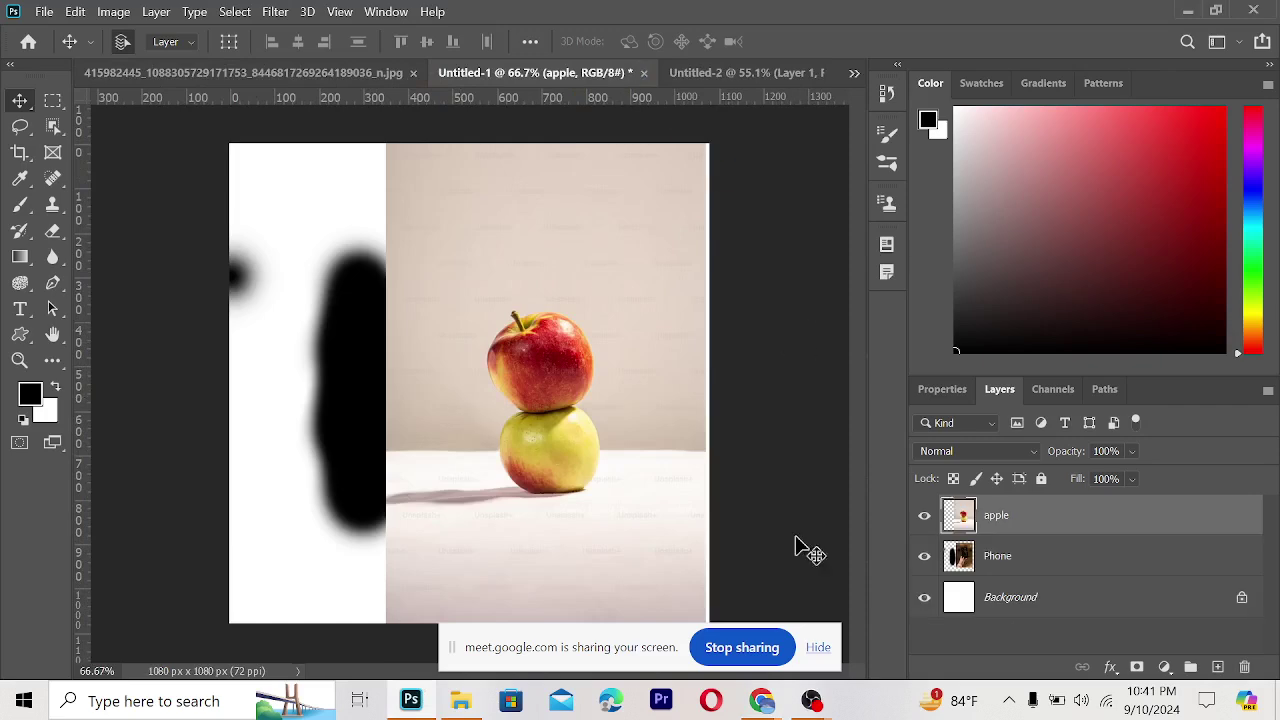
{"action": "key", "text": "ctrl+t"}
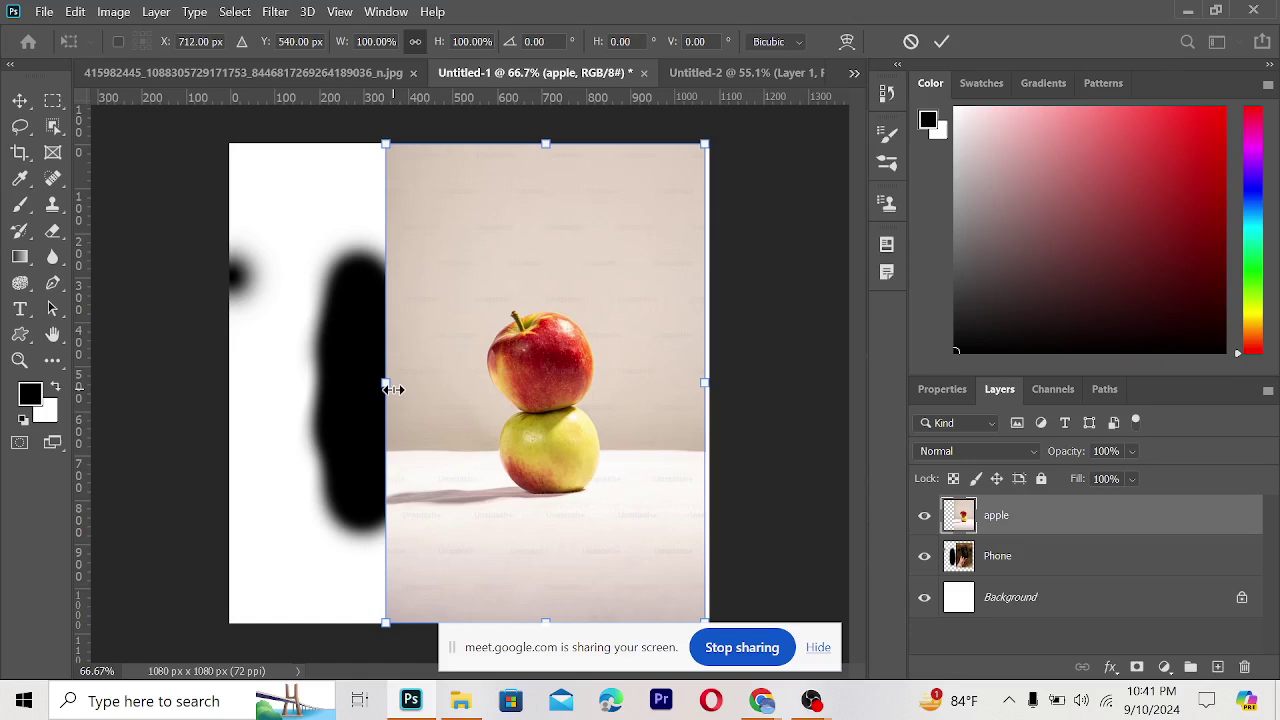
{"action": "left_click_drag", "start_coordinate": [387, 384], "coordinate": [8, 334]}
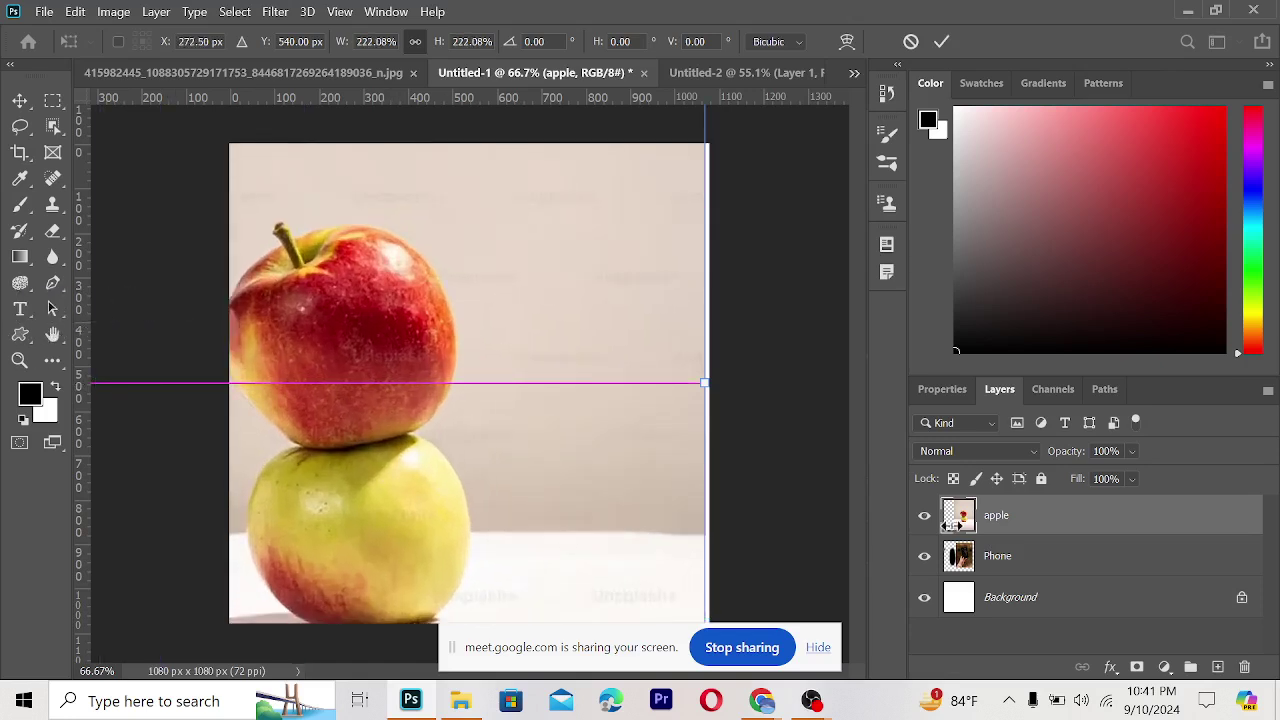
{"action": "left_click_drag", "start_coordinate": [983, 407], "coordinate": [1190, 440]}
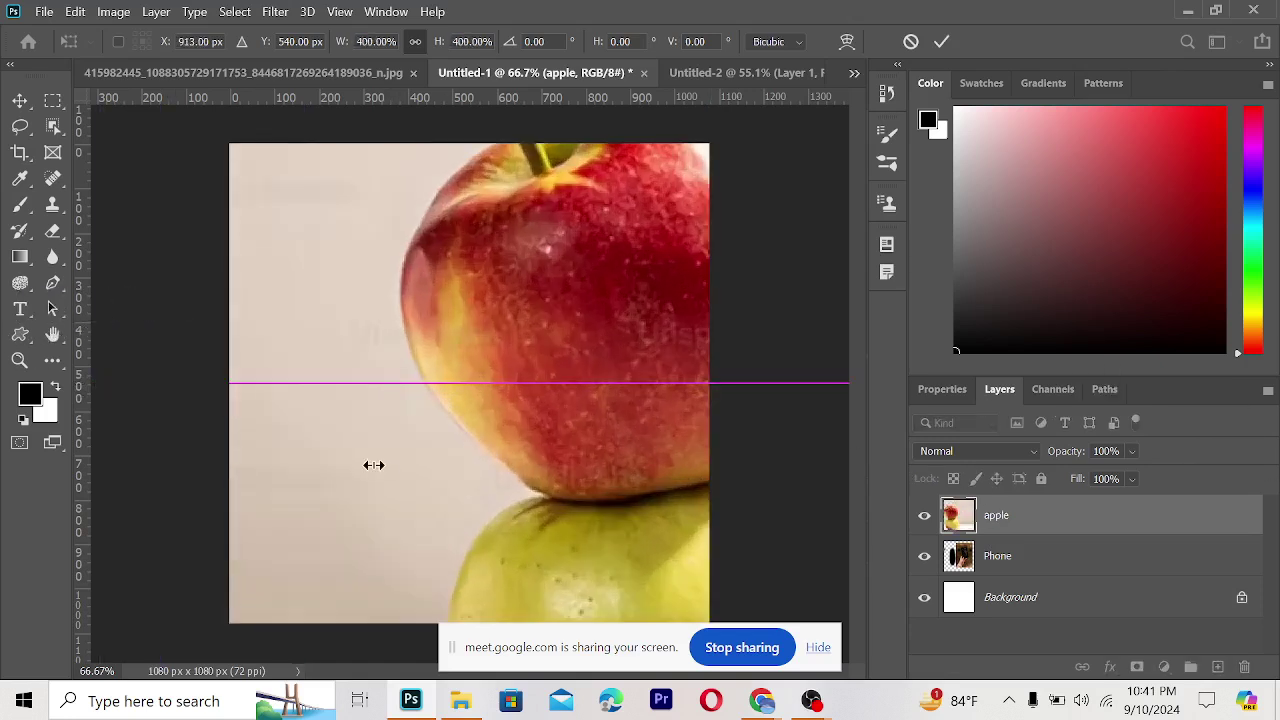
{"action": "left_click_drag", "start_coordinate": [589, 417], "coordinate": [557, 362]}
{"action": "key", "text": "Return"}
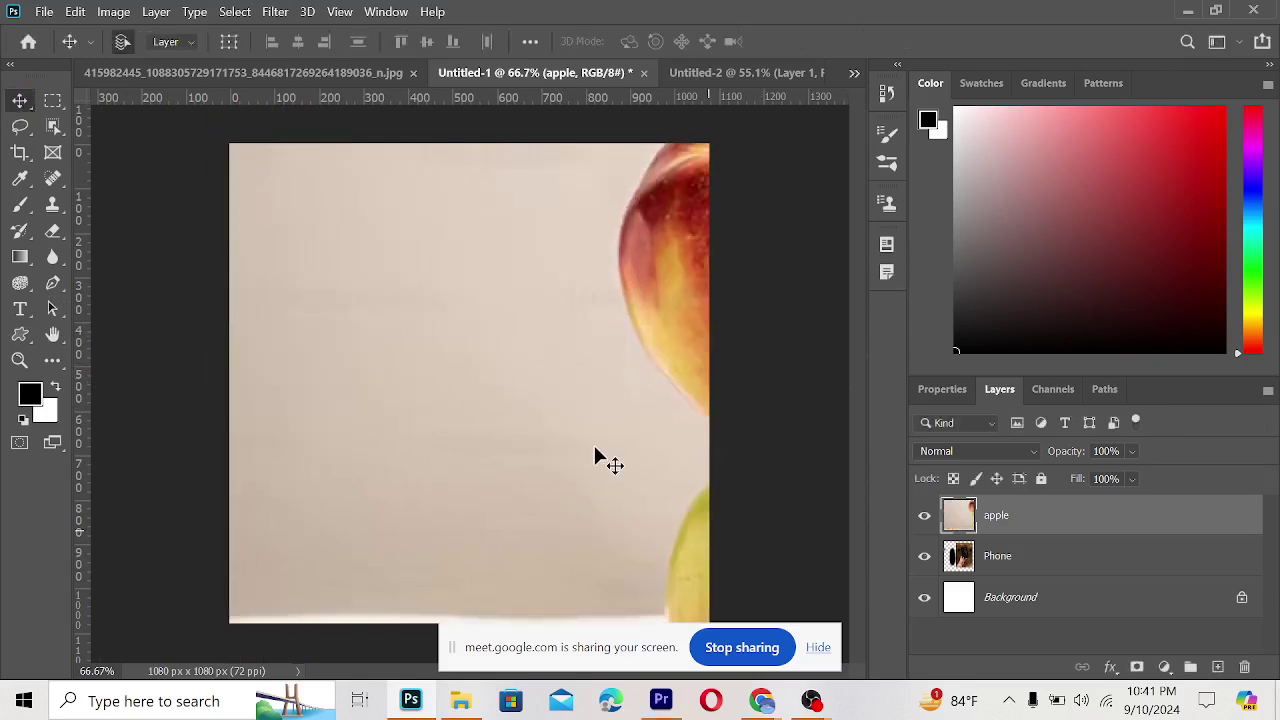
- Paste the Chanel logo above the apple layer and preview blend modes such as Screen on it, keeping Normal
{"action": "key", "text": "ctrl+v"}
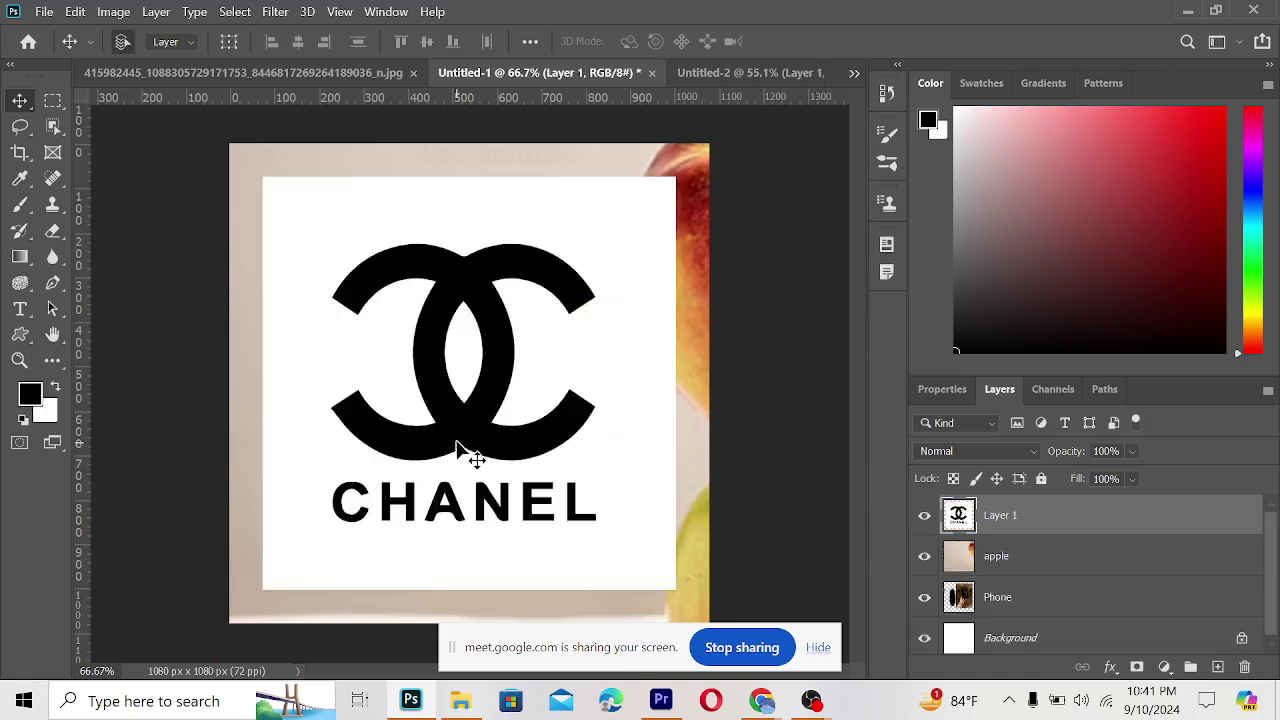
{"action": "mouse_move", "coordinate": [466, 450]}
{"action": "left_mouse_down"}
{"action": "mouse_move", "coordinate": [478, 445]}
{"action": "mouse_move", "coordinate": [461, 443]}
{"action": "left_mouse_up"}
{"action": "left_click", "coordinate": [1000, 452]}
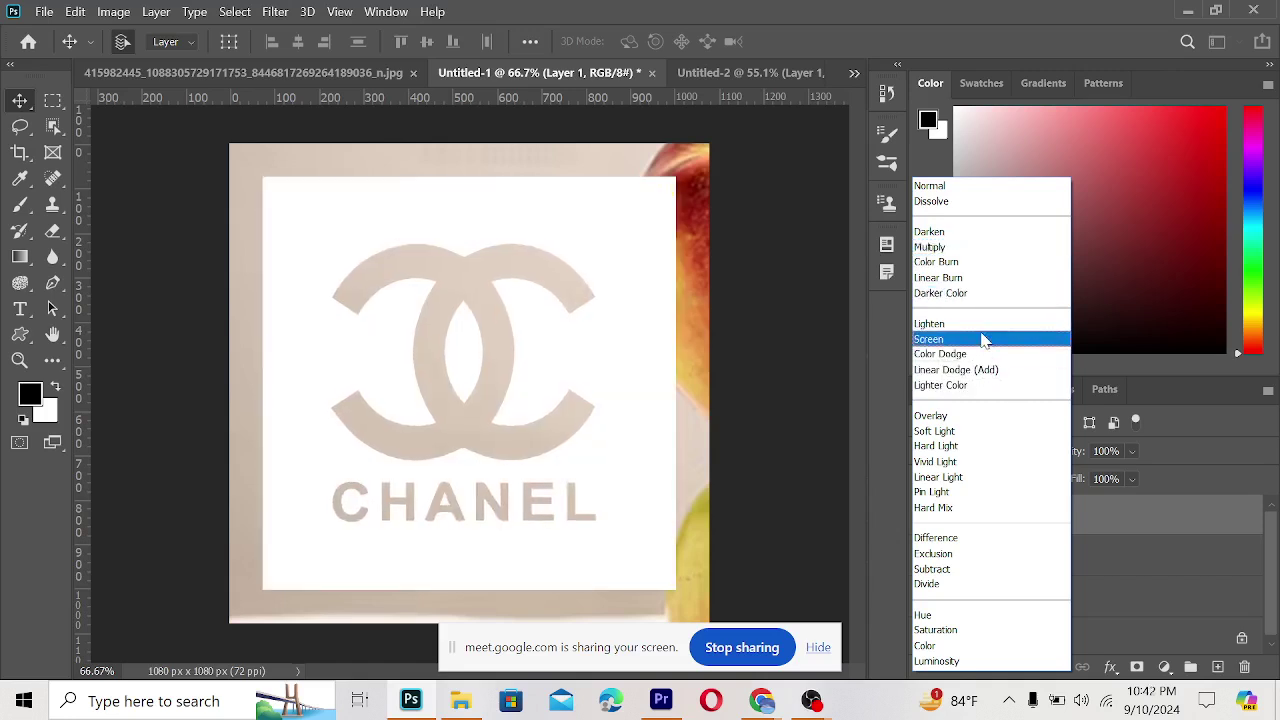
{"action": "left_click", "coordinate": [1040, 187]}
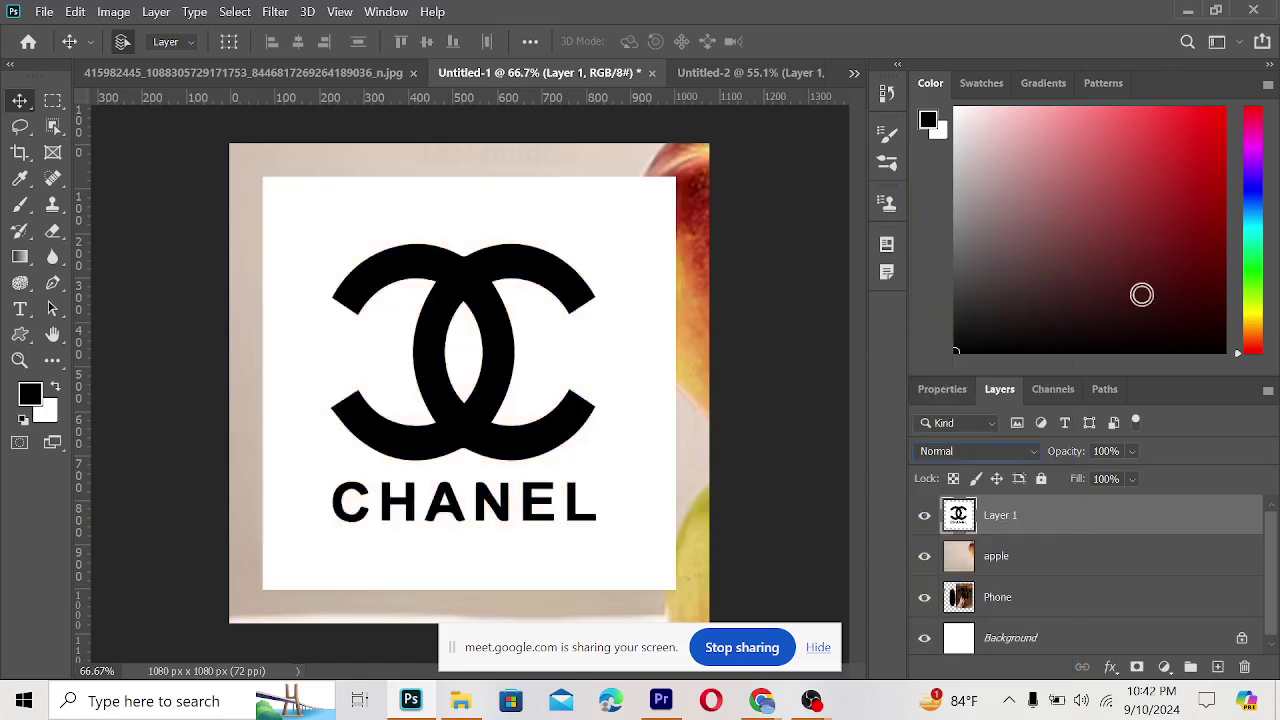
- Switch the Chanel logo layer's blend mode from Normal to Dissolve and lower its opacity to 86%
{"action": "left_click", "coordinate": [978, 447]}
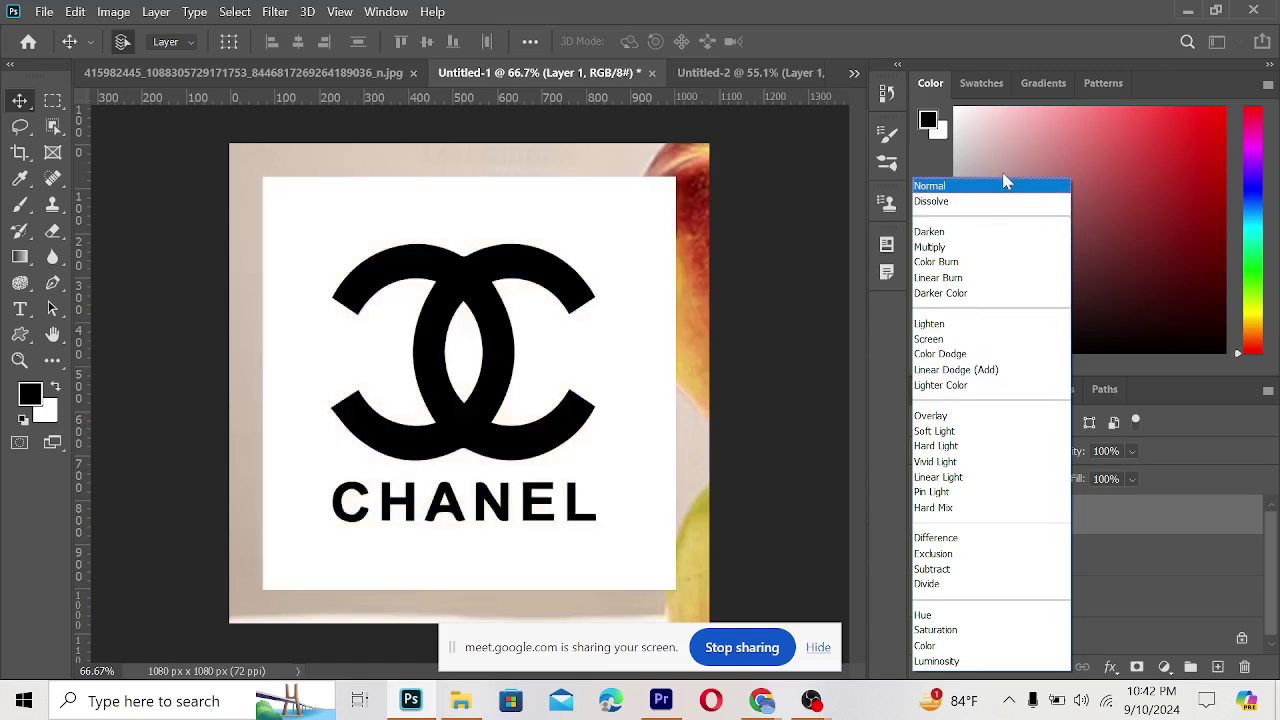
{"action": "left_click", "coordinate": [1002, 186]}
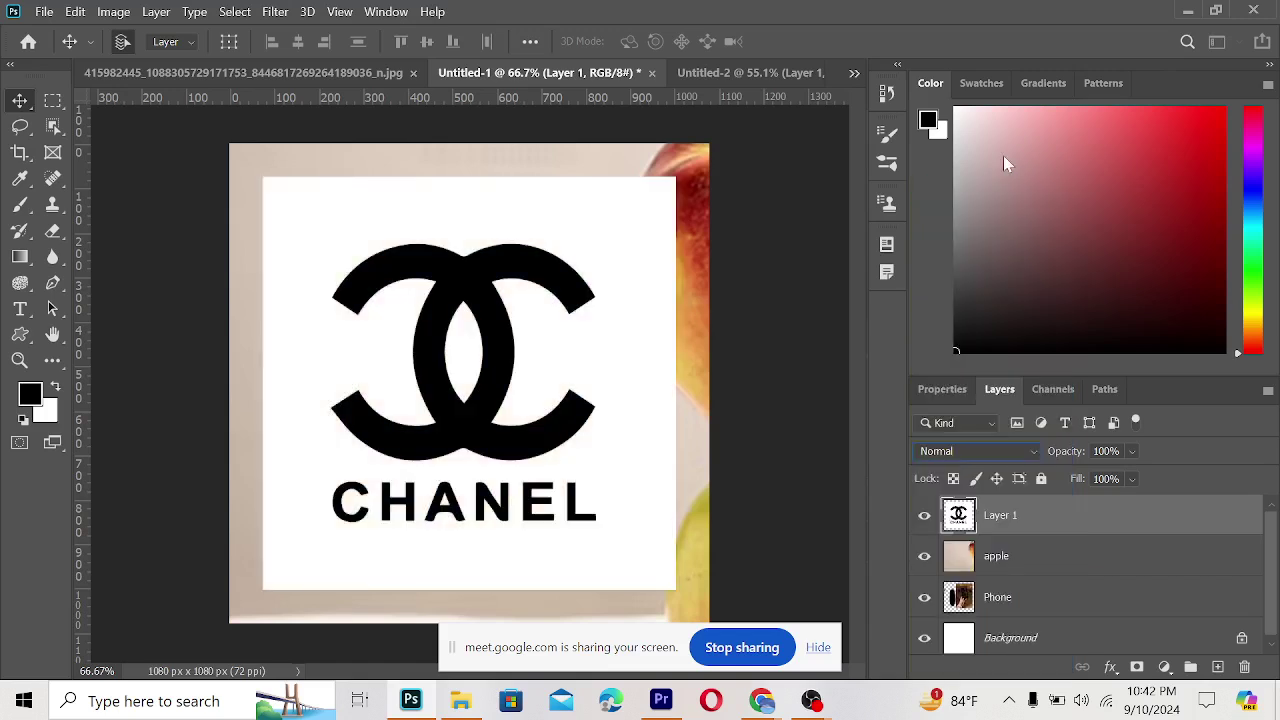
{"action": "left_click", "coordinate": [1014, 446]}
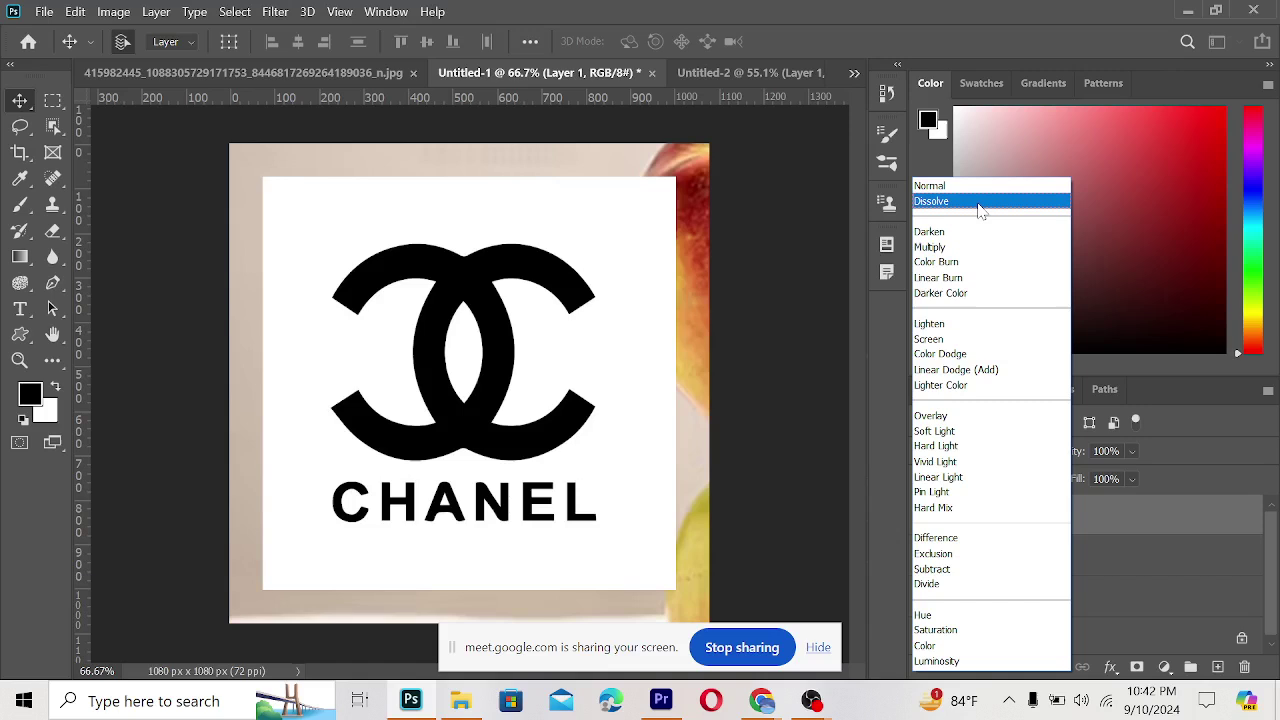
{"action": "left_click", "coordinate": [980, 203]}
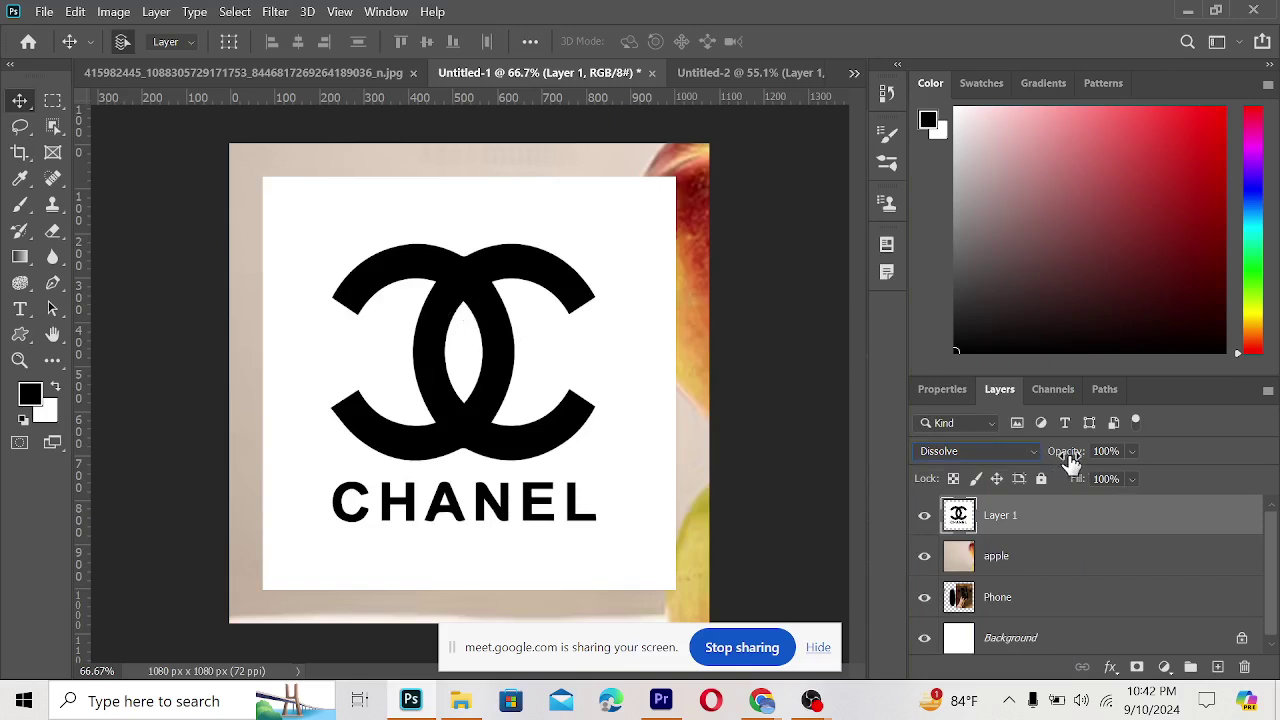
{"action": "left_click_drag", "start_coordinate": [1071, 462], "coordinate": [1057, 460]}
- Compare Darken and Normal on the logo layer, reduce its opacity to 85%, and set its blend mode to Dissolve
{"action": "left_click", "coordinate": [972, 452]}
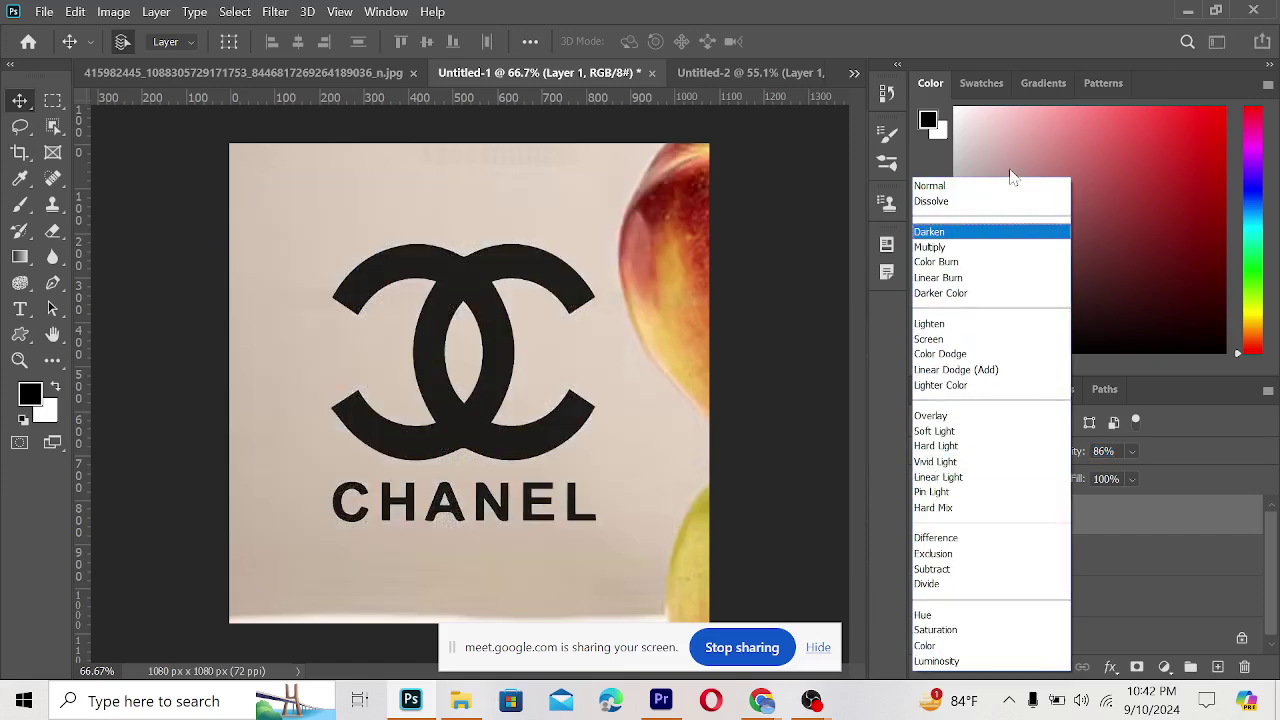
{"action": "left_click", "coordinate": [1000, 192]}
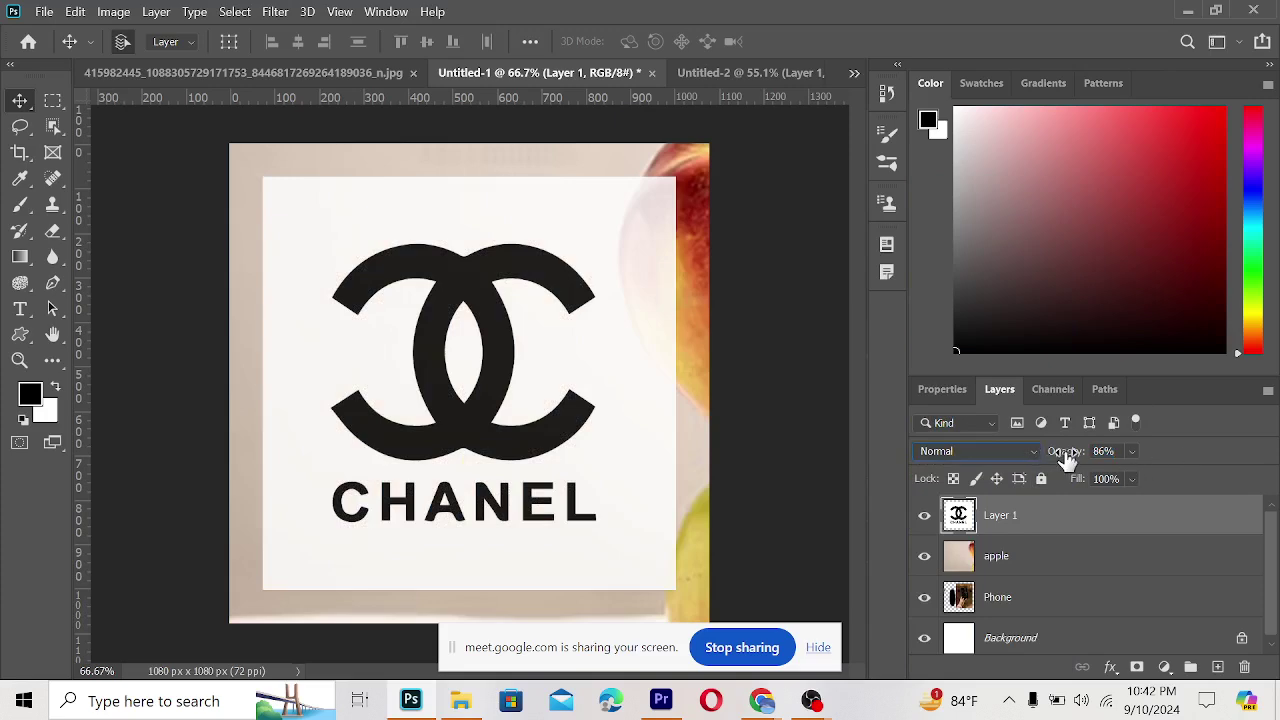
{"action": "left_click_drag", "start_coordinate": [1066, 457], "coordinate": [1060, 456]}
{"action": "left_click", "coordinate": [1034, 452]}
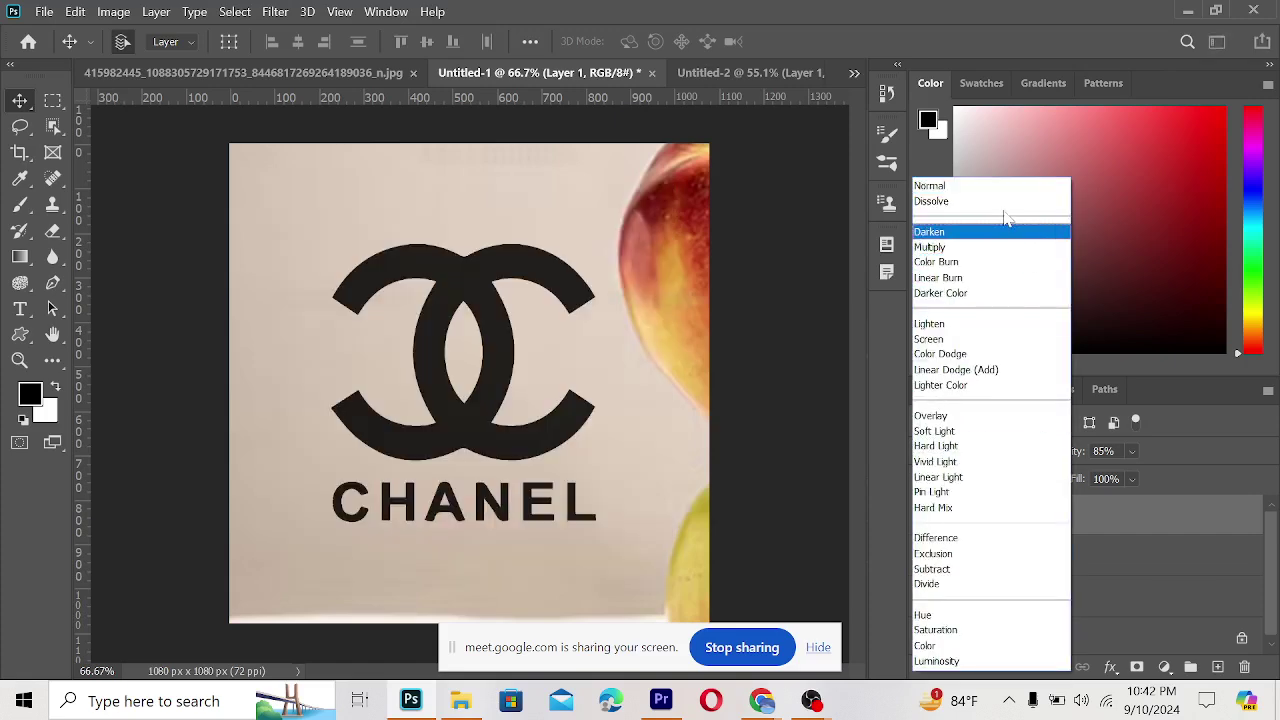
{"action": "left_click", "coordinate": [1000, 201]}
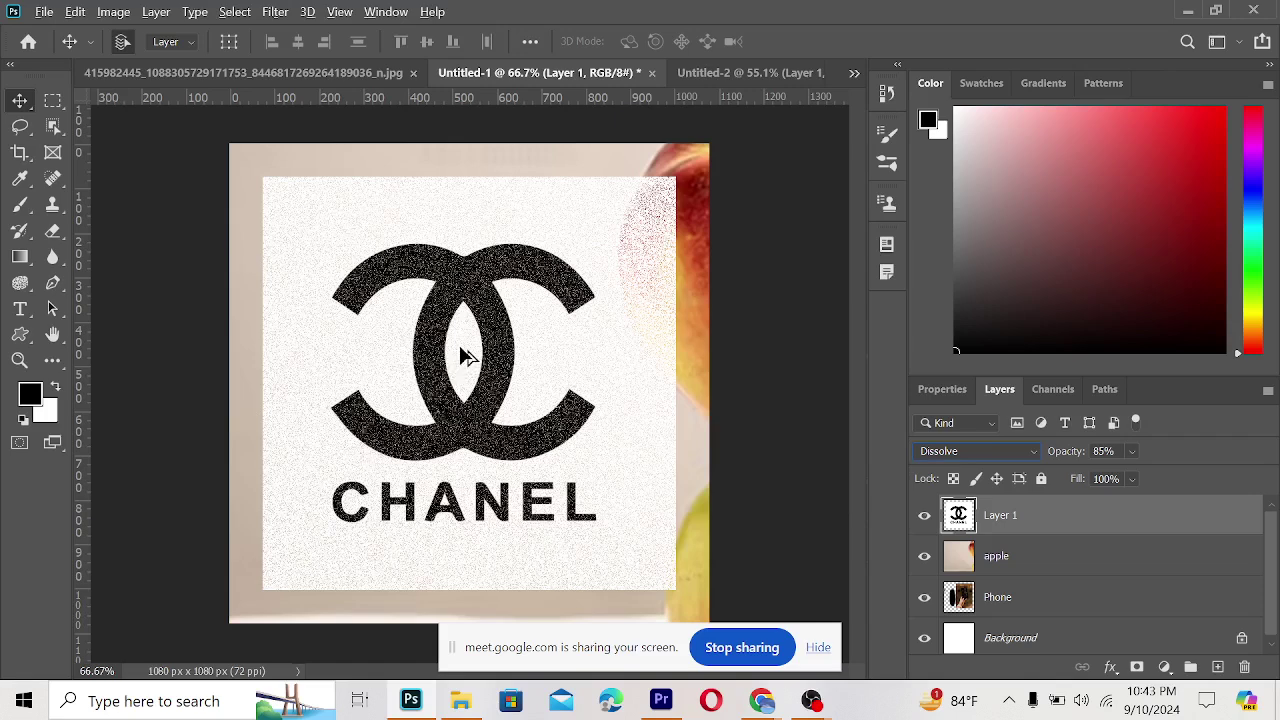
- Examine the Dissolve effect on the logo up close at pixel level, then view the whole canvas again
{"action": "left_click", "coordinate": [198, 550]}
{"action": "scroll", "coordinate": [470, 450], "scroll_direction": "up", "scroll_amount": 3}
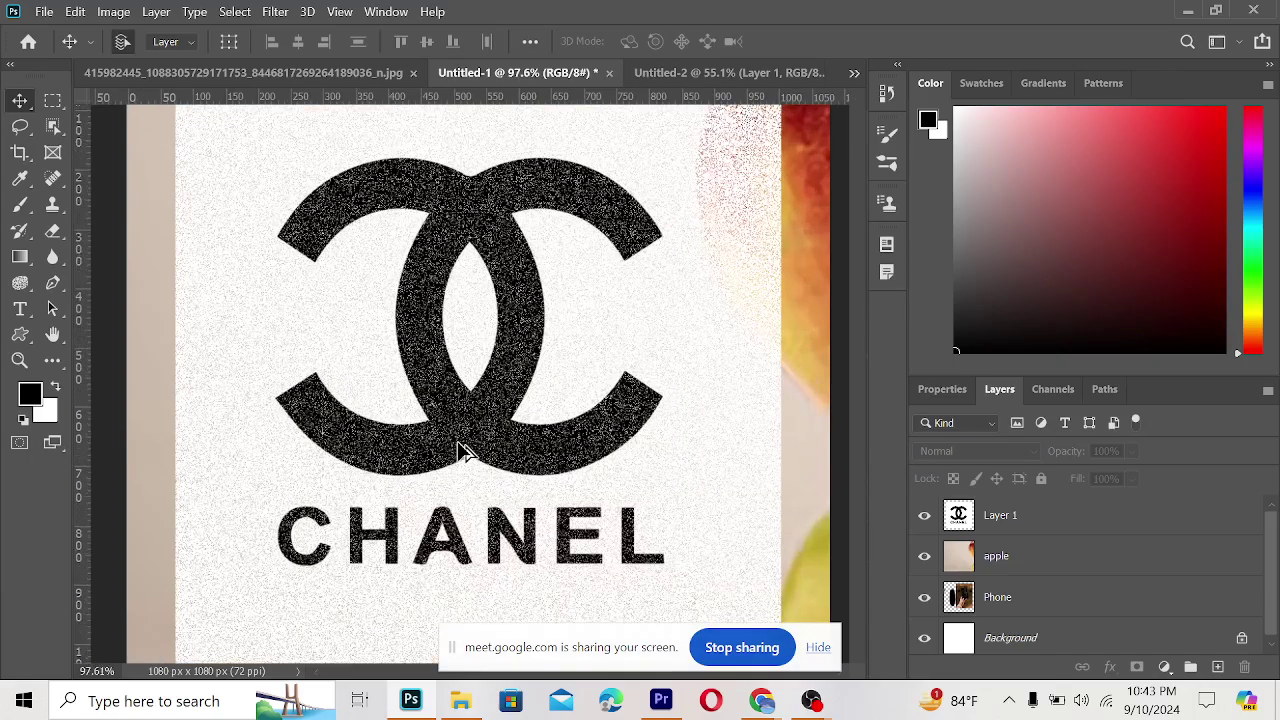
{"action": "scroll", "coordinate": [530, 362], "scroll_direction": "up", "scroll_amount": 3}
{"action": "scroll", "coordinate": [533, 362], "scroll_direction": "up", "scroll_amount": 12}
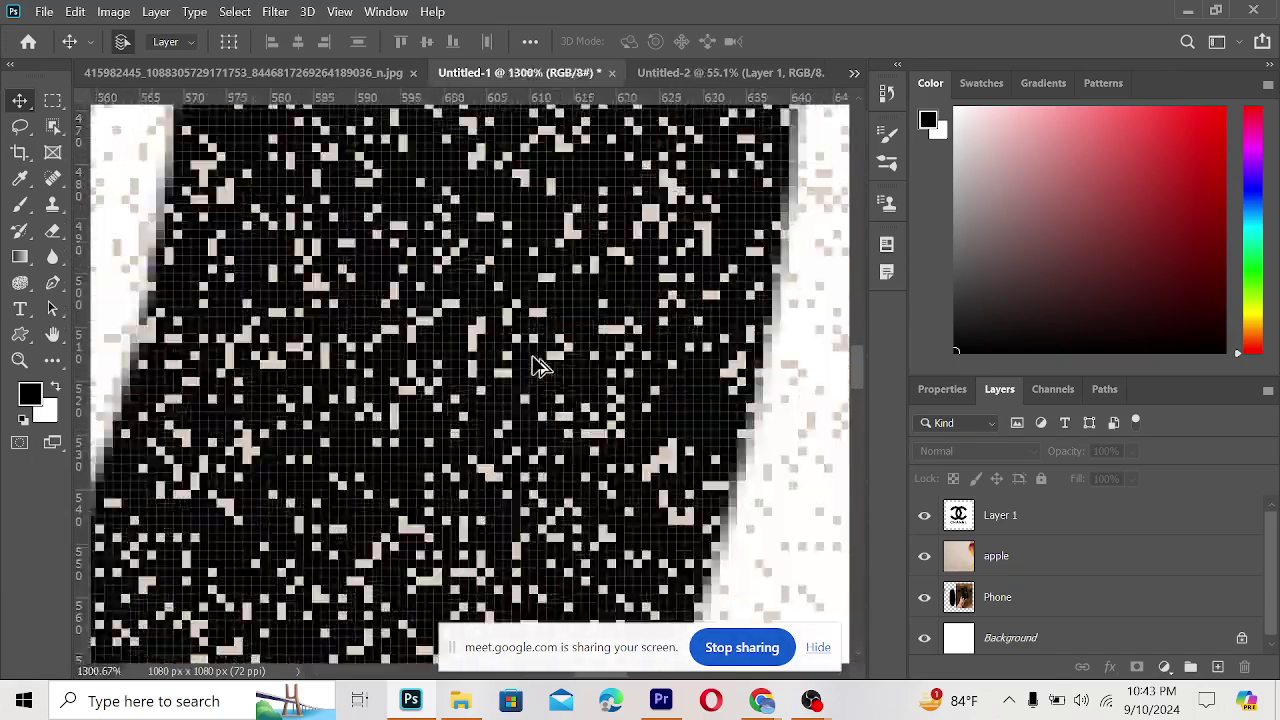
{"action": "scroll", "coordinate": [480, 316], "scroll_direction": "up", "scroll_amount": 2}
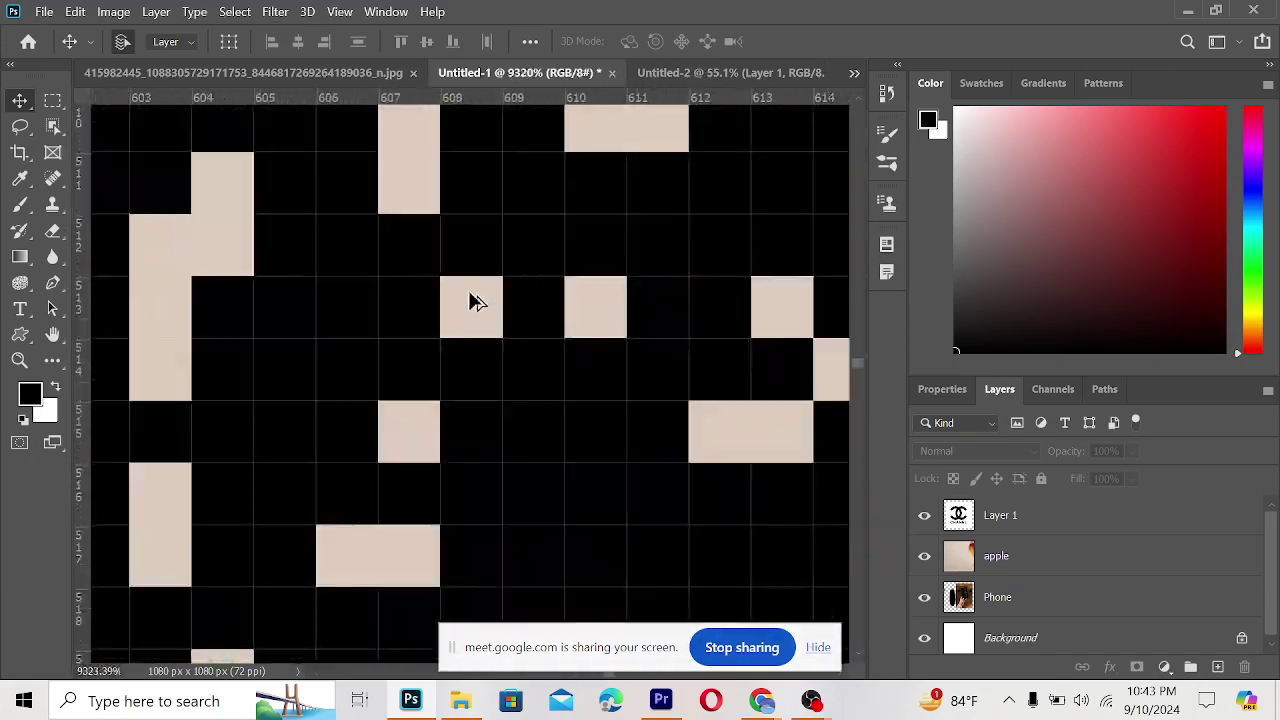
{"action": "scroll", "coordinate": [465, 337], "scroll_direction": "down", "scroll_amount": 2}
{"action": "scroll", "coordinate": [371, 297], "scroll_direction": "down", "scroll_amount": 3}
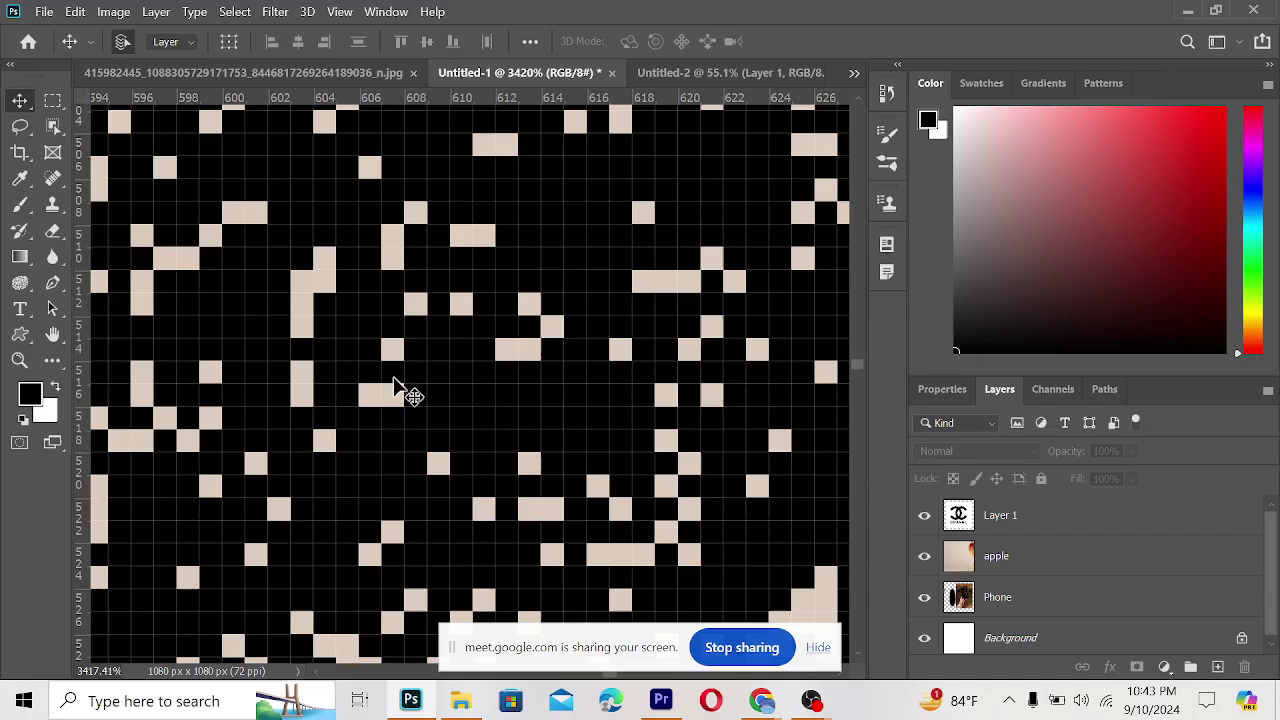
{"action": "scroll", "coordinate": [480, 262], "scroll_direction": "down", "scroll_amount": 1}
{"action": "scroll", "coordinate": [480, 262], "scroll_direction": "down", "scroll_amount": 10}
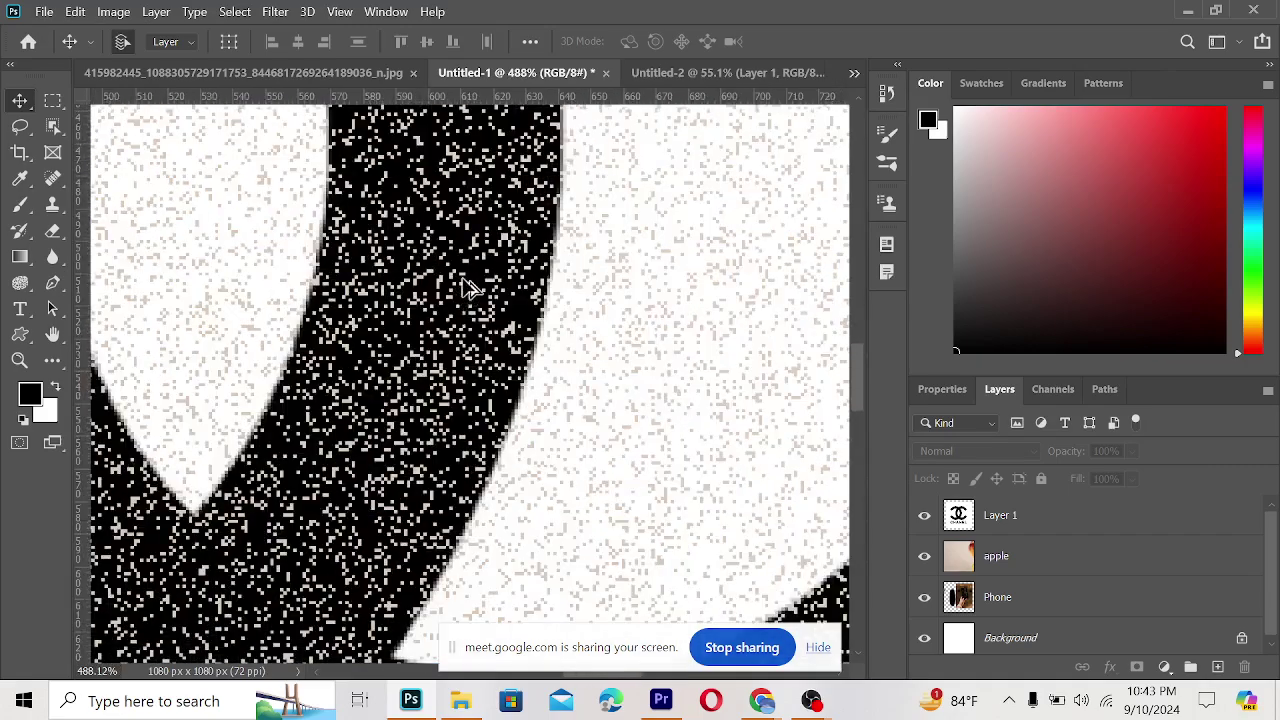
{"action": "scroll", "coordinate": [450, 320], "scroll_direction": "down", "scroll_amount": 3}
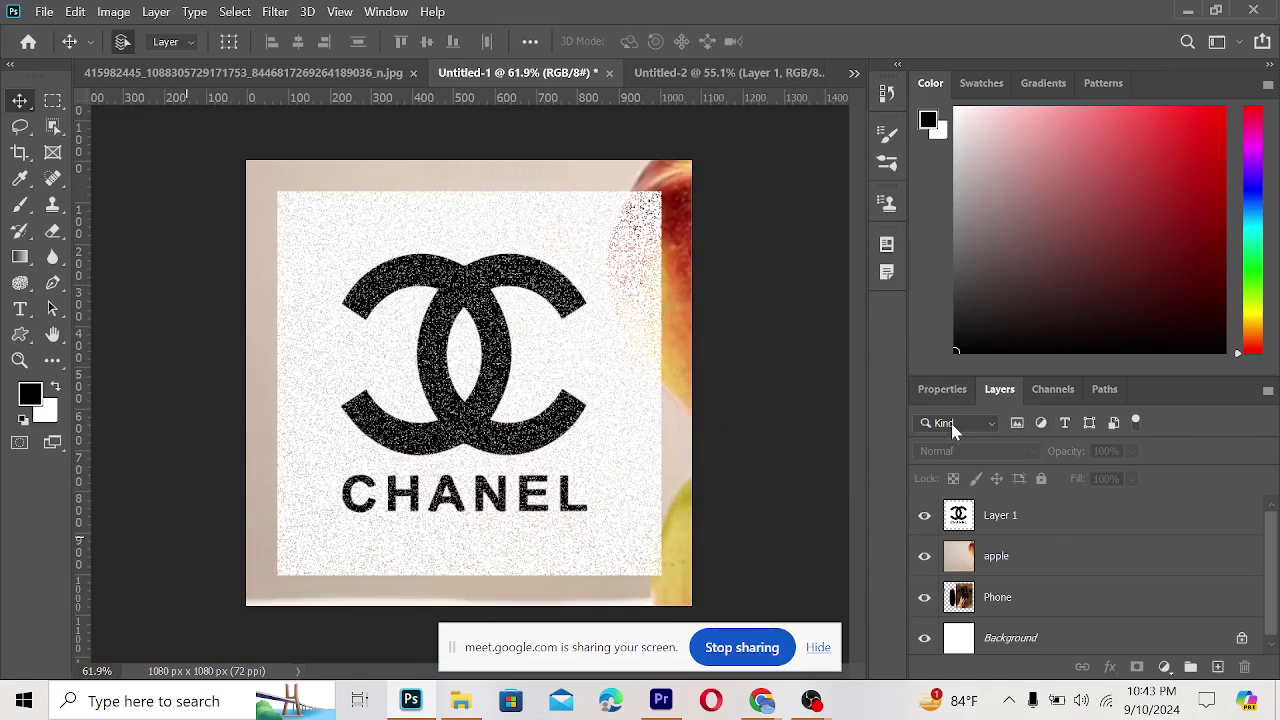
- Reselect the logo layer and preview blend modes such as Multiply on it, keeping Dissolve
{"action": "left_click", "coordinate": [948, 390]}
{"action": "left_click", "coordinate": [999, 391]}
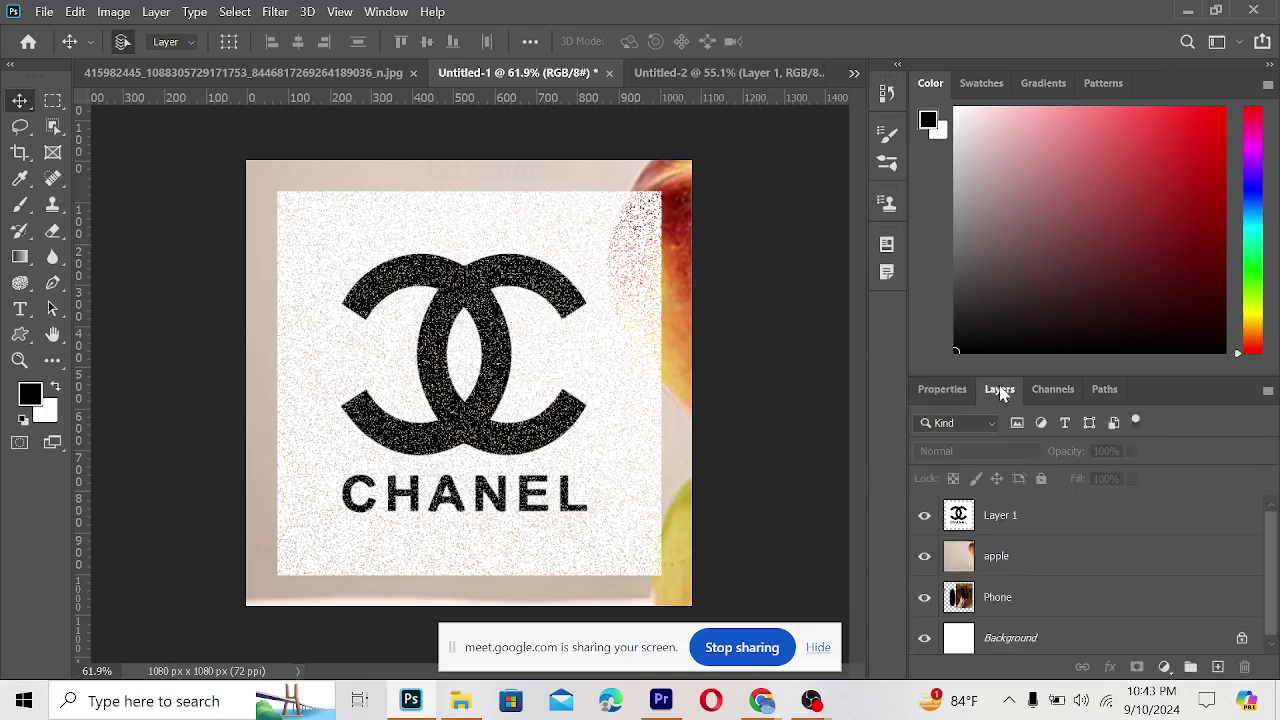
{"action": "left_click", "coordinate": [628, 410]}
{"action": "left_click", "coordinate": [1015, 451]}
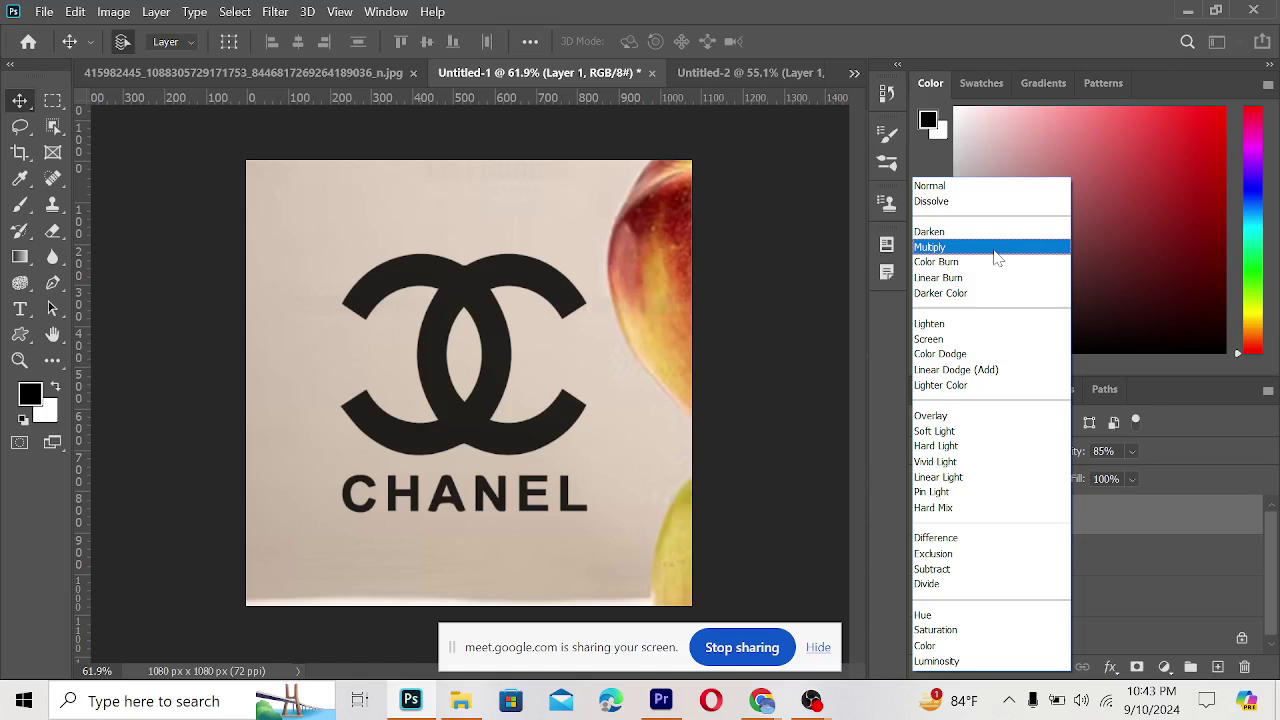
{"action": "left_click", "coordinate": [578, 203]}
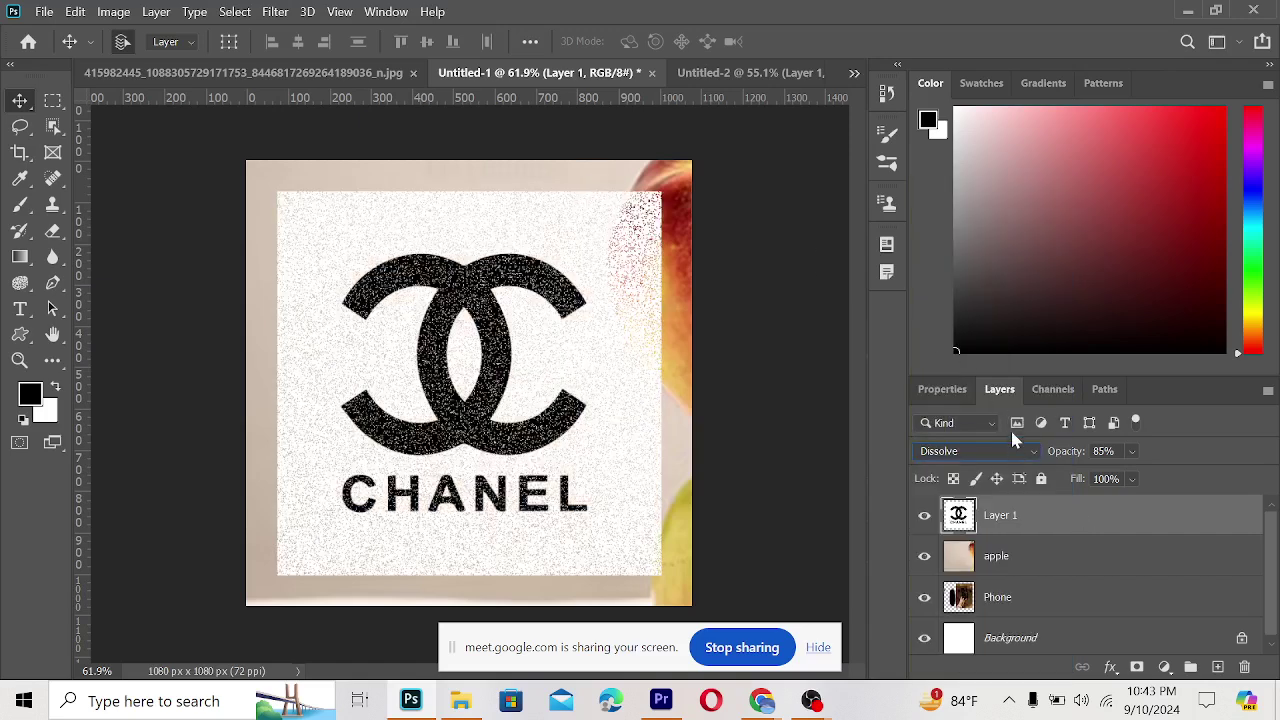
- Shift the logo toward the canvas's lower-left, then scale the apple layer to about 57% and position both apples inside the canvas
{"action": "left_click_drag", "start_coordinate": [586, 227], "coordinate": [530, 465]}
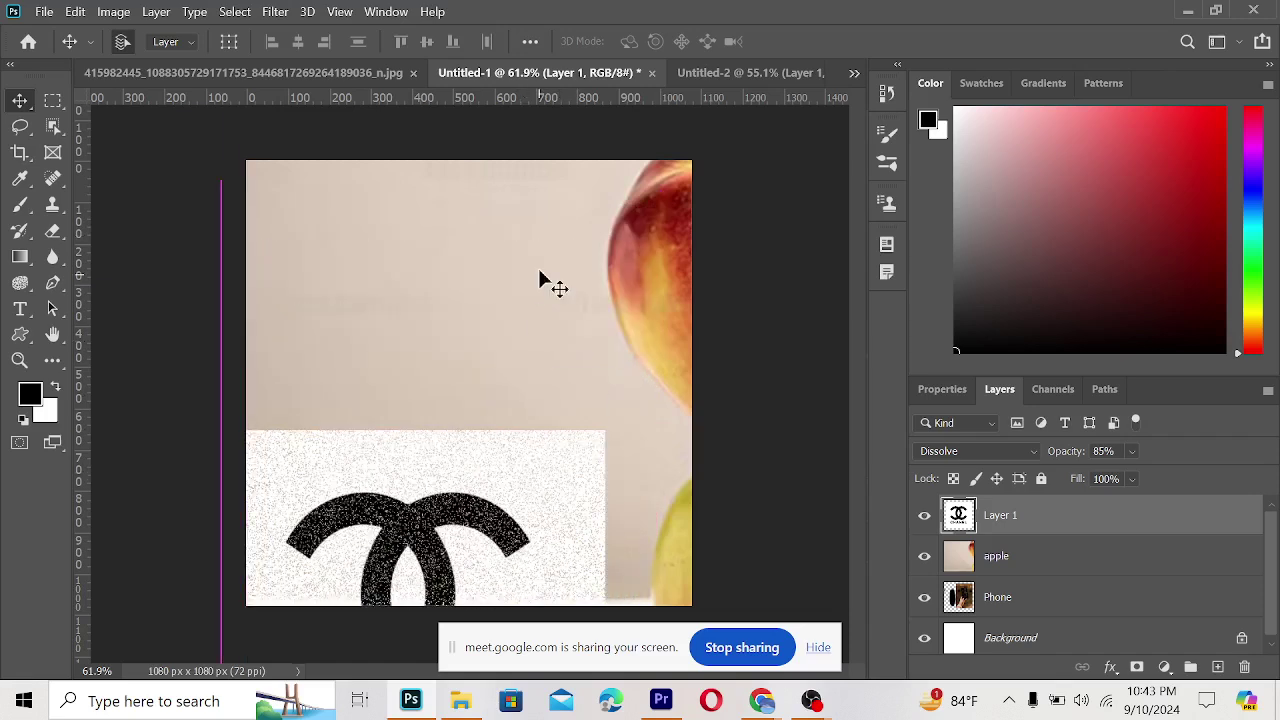
{"action": "left_click", "coordinate": [537, 258]}
{"action": "key", "text": "ctrl+t"}
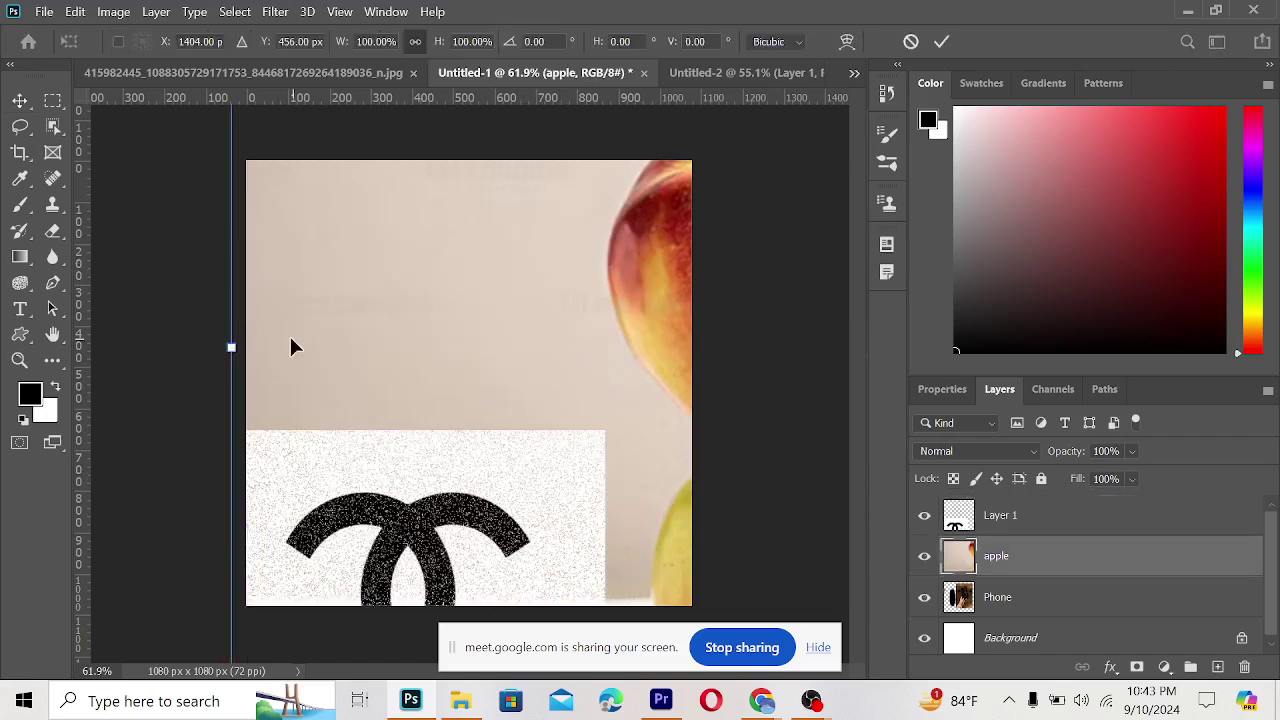
{"action": "left_click_drag", "start_coordinate": [231, 346], "coordinate": [321, 392]}
{"action": "left_click_drag", "start_coordinate": [538, 358], "coordinate": [528, 470]}
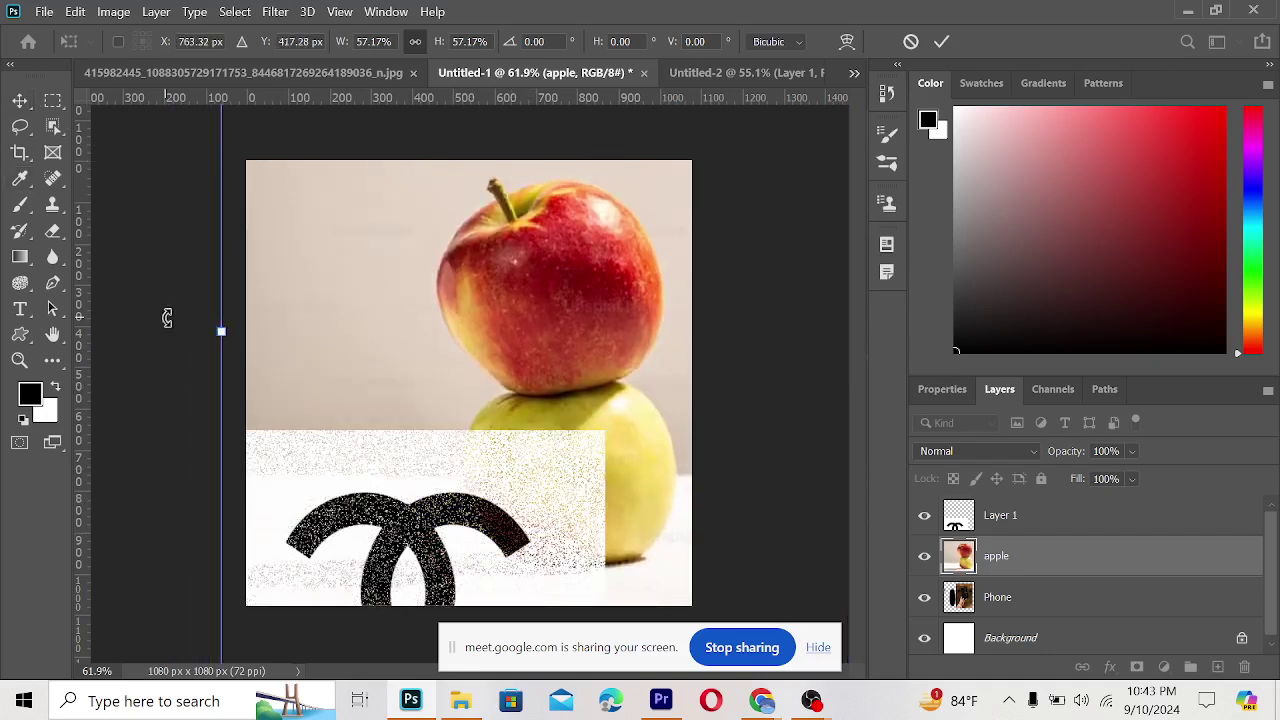
{"action": "left_click", "coordinate": [20, 100]}
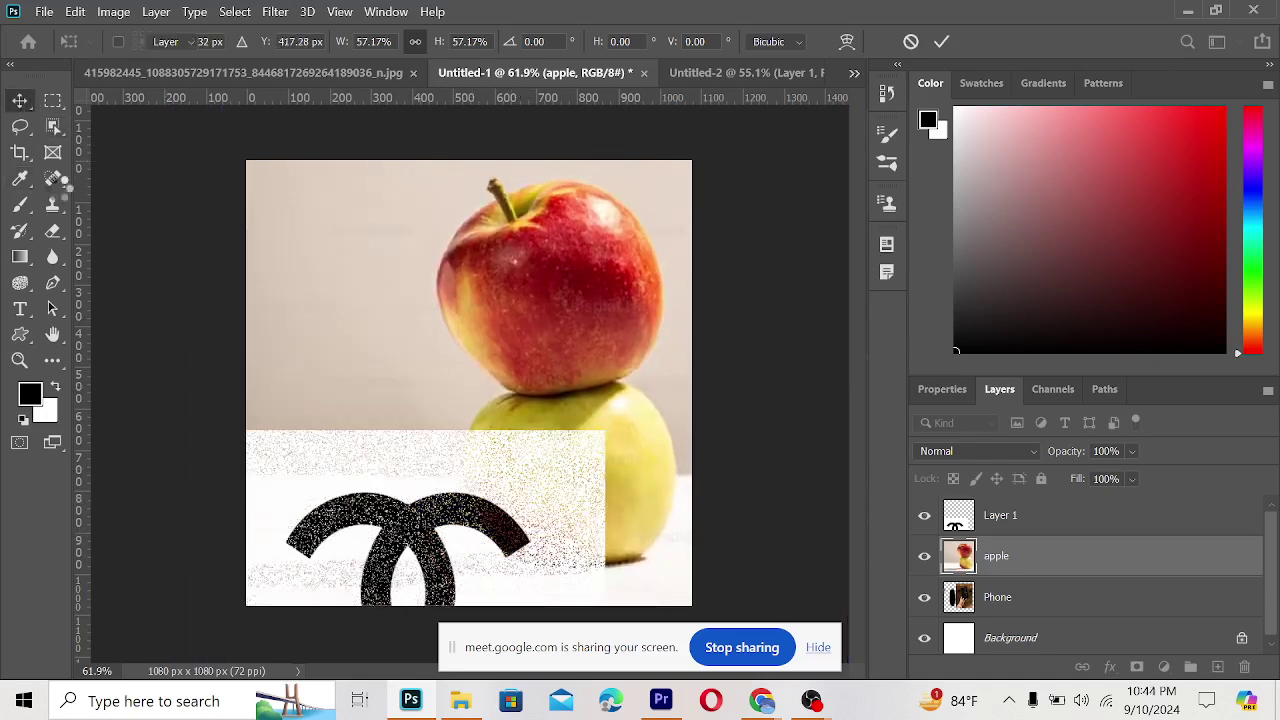
- Move the logo back up over the apples and preview Darken on it, keeping Dissolve
{"action": "left_click", "coordinate": [530, 516]}
{"action": "left_click_drag", "start_coordinate": [530, 516], "coordinate": [555, 252]}
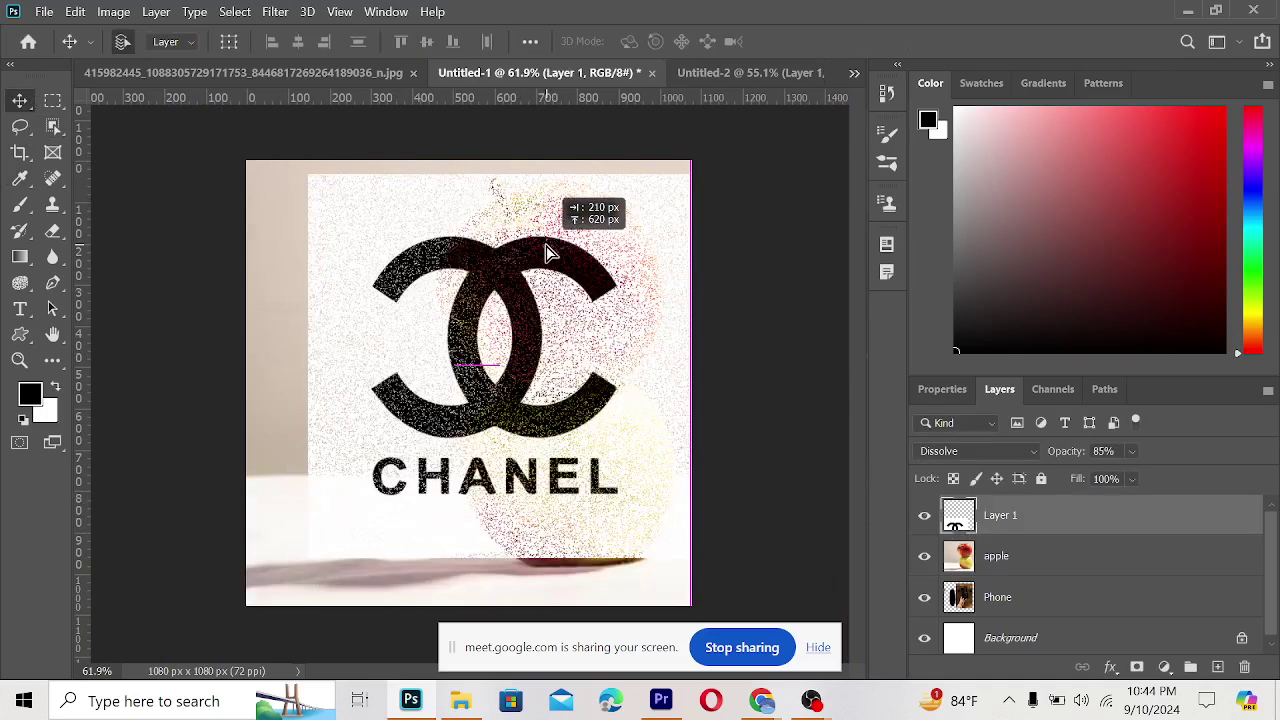
{"action": "left_click", "coordinate": [1017, 451]}
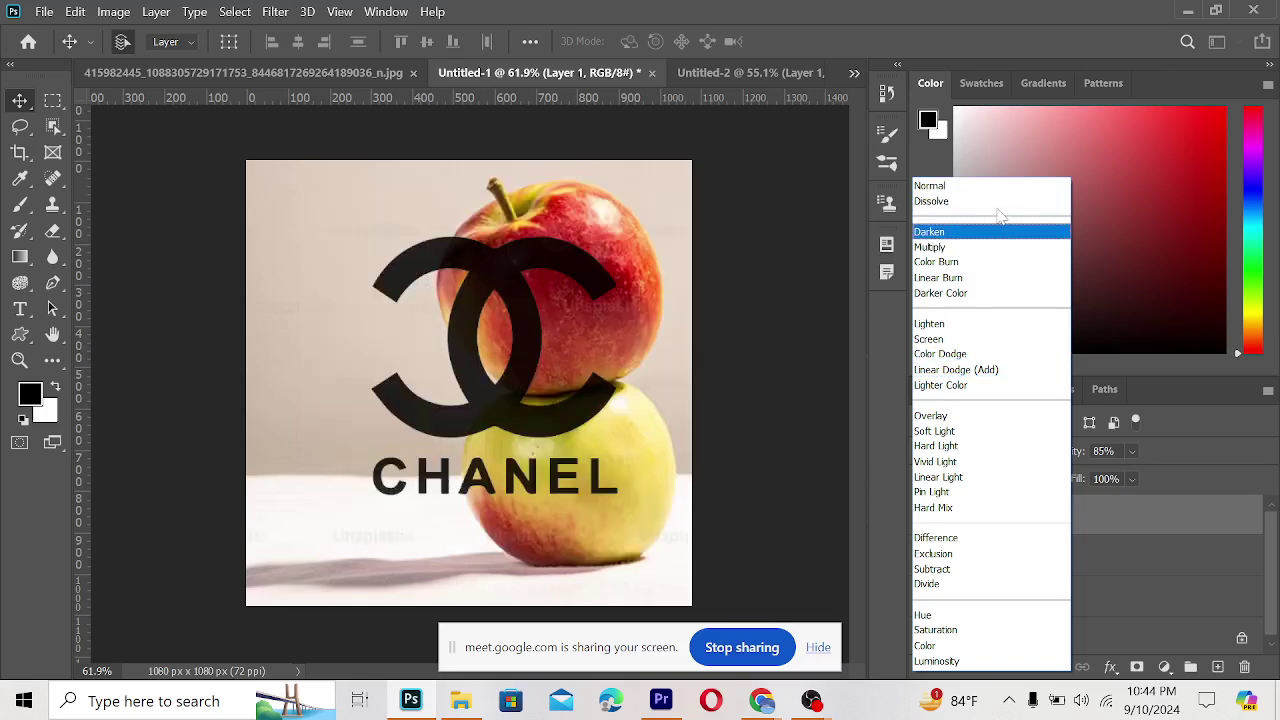
{"action": "left_click", "coordinate": [931, 201]}
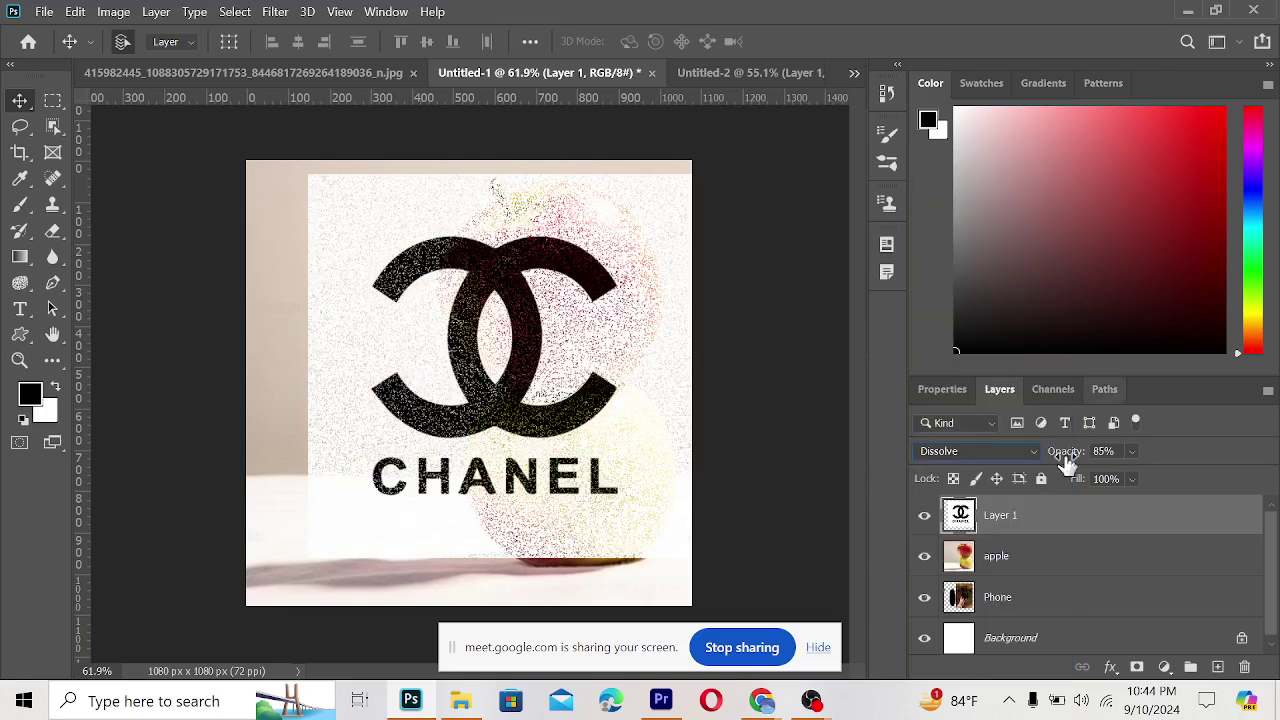
- Set the logo layer's blend mode to Hard Light and move the logo slightly down and left, nearer the canvas centre
{"action": "left_click", "coordinate": [1003, 452]}
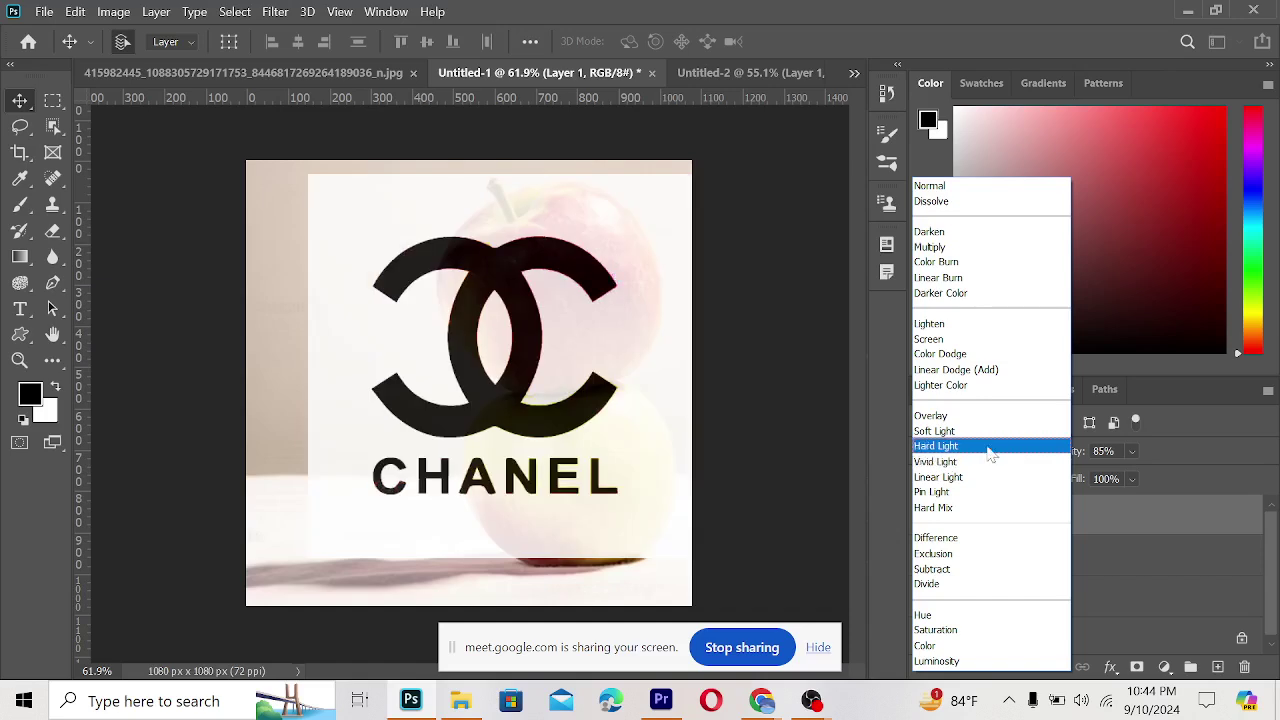
{"action": "left_click", "coordinate": [986, 446]}
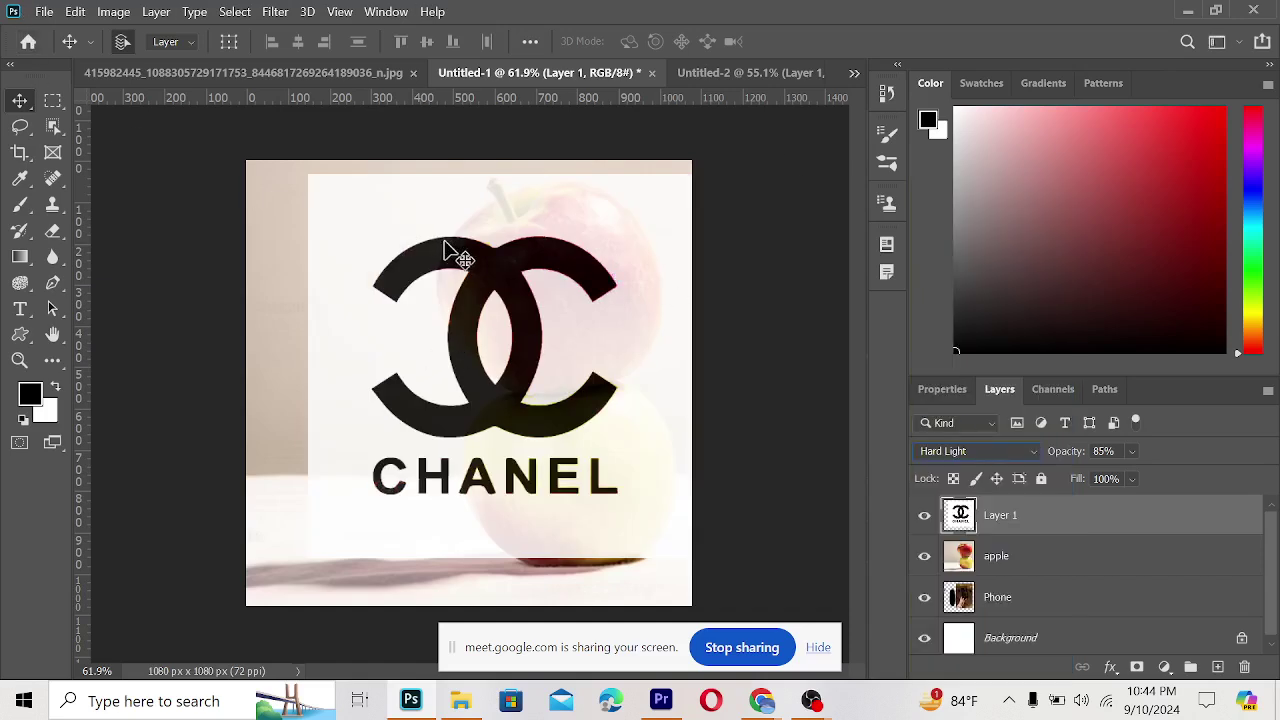
{"action": "left_click_drag", "start_coordinate": [494, 278], "coordinate": [470, 300]}
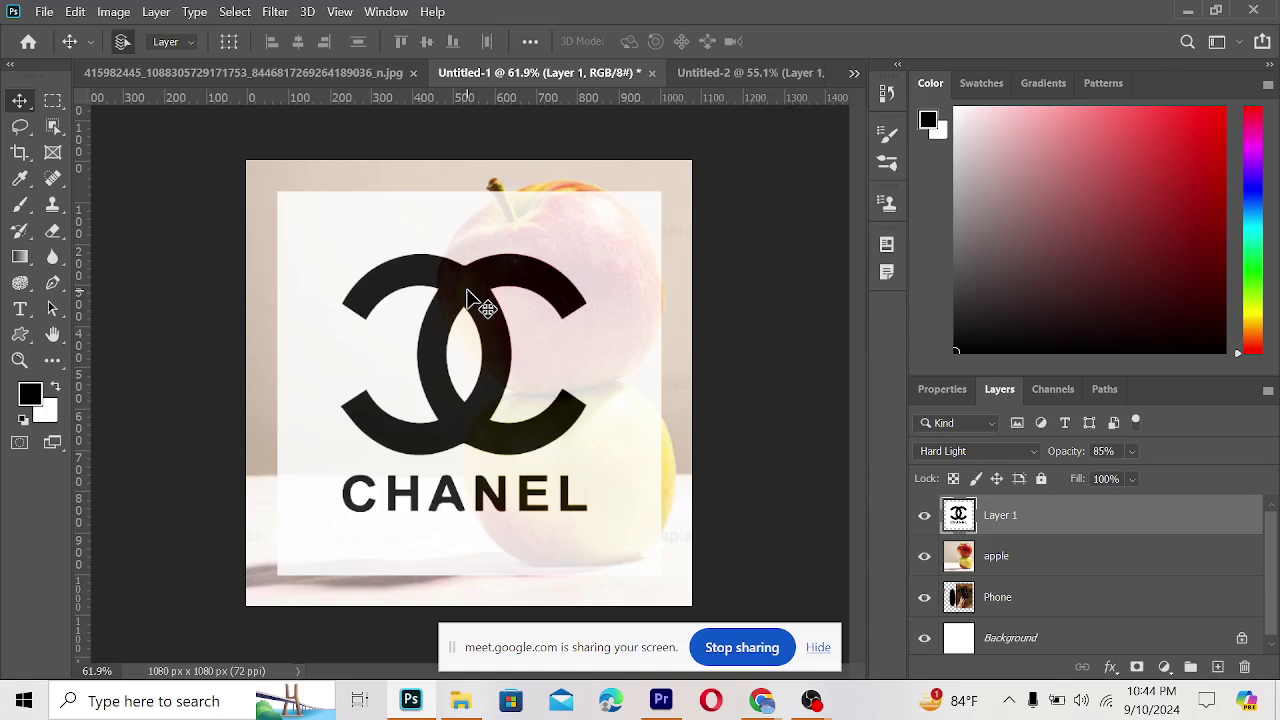
- Review the layer filter types, keep Kind, and try the smart object, type and pixel layer filters
{"action": "left_click", "coordinate": [988, 424]}
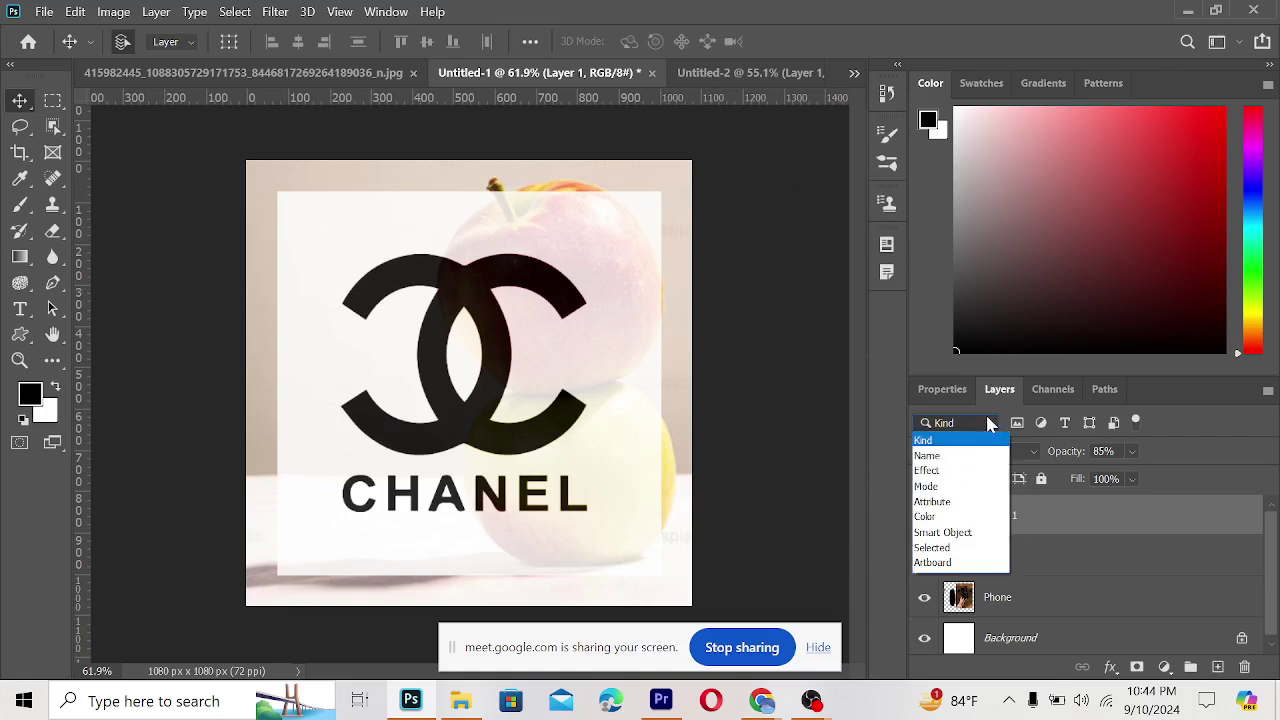
{"action": "left_click", "coordinate": [990, 423]}
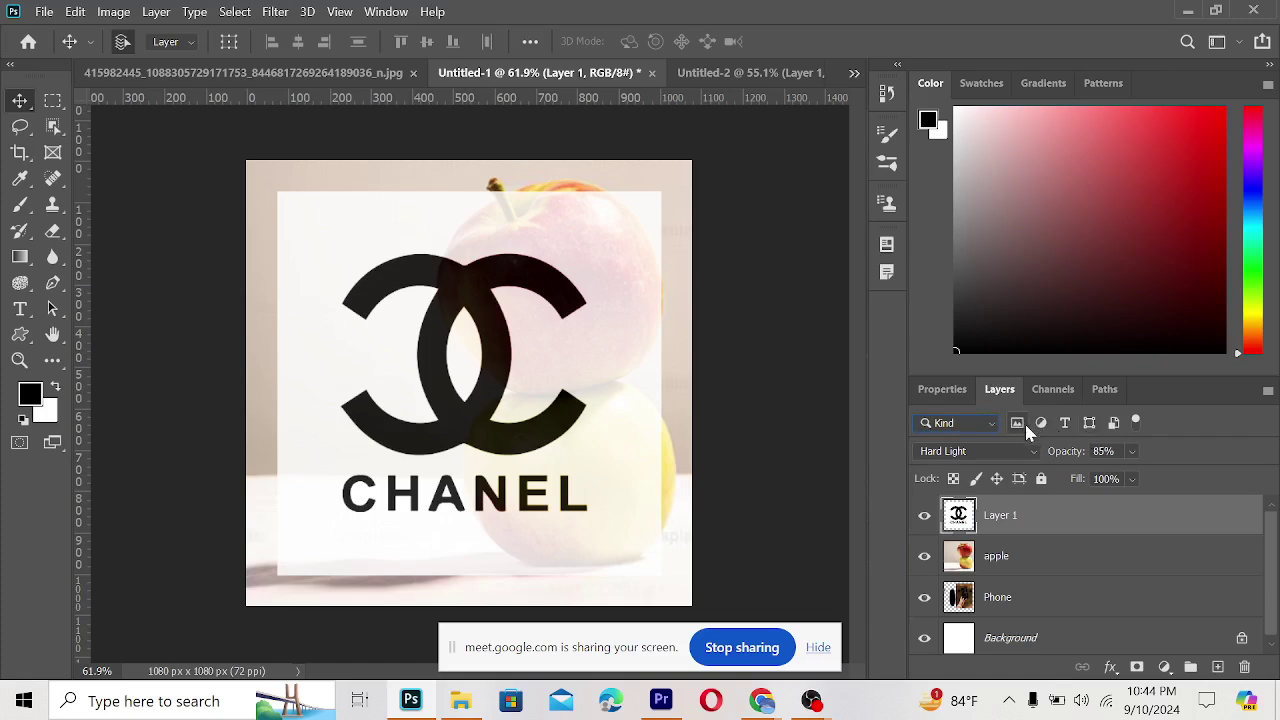
{"action": "left_click", "coordinate": [1116, 426]}
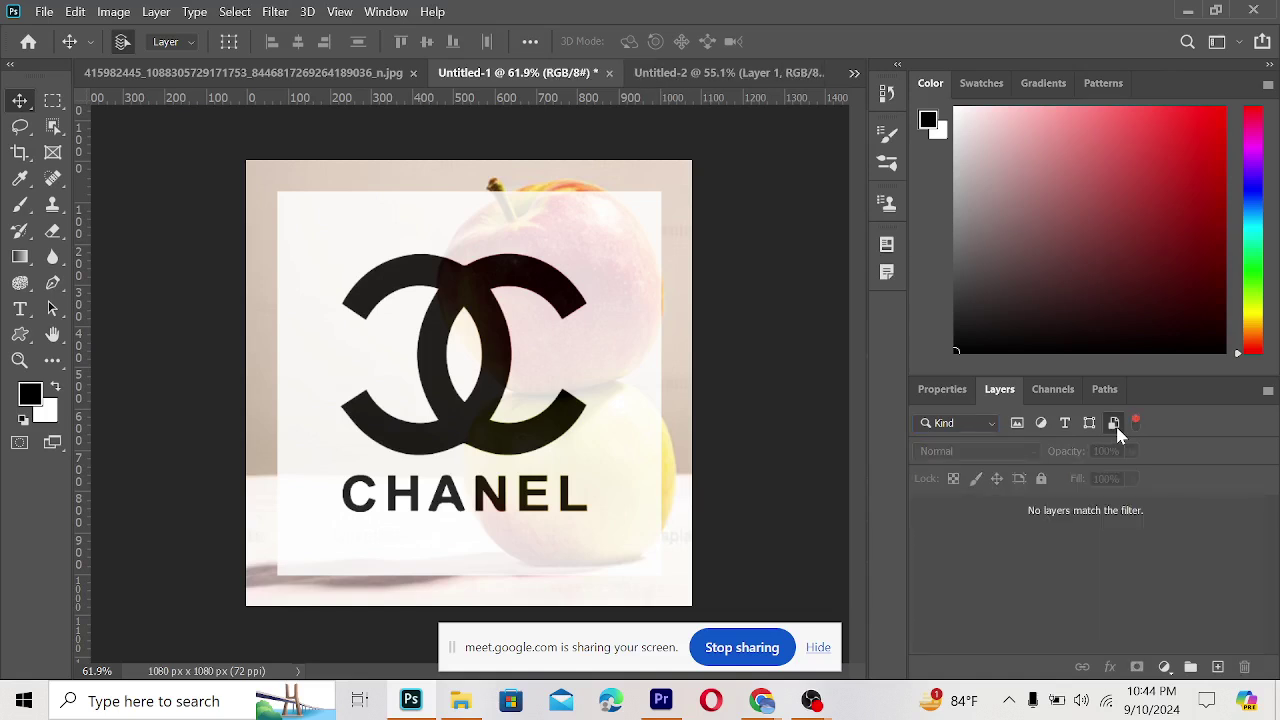
{"action": "left_click", "coordinate": [1065, 423]}
{"action": "left_click", "coordinate": [1018, 424]}
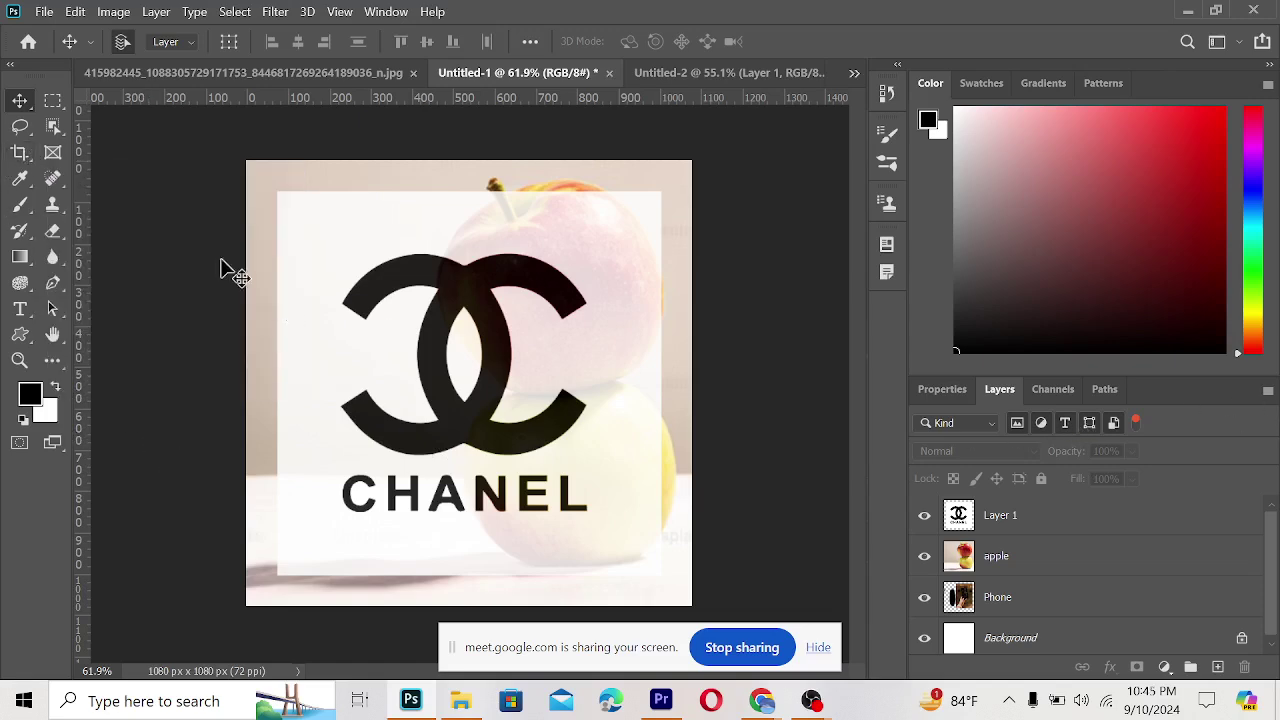
- View the document's channels and properties, and turn layer filtering off and back on
{"action": "left_click", "coordinate": [1052, 392]}
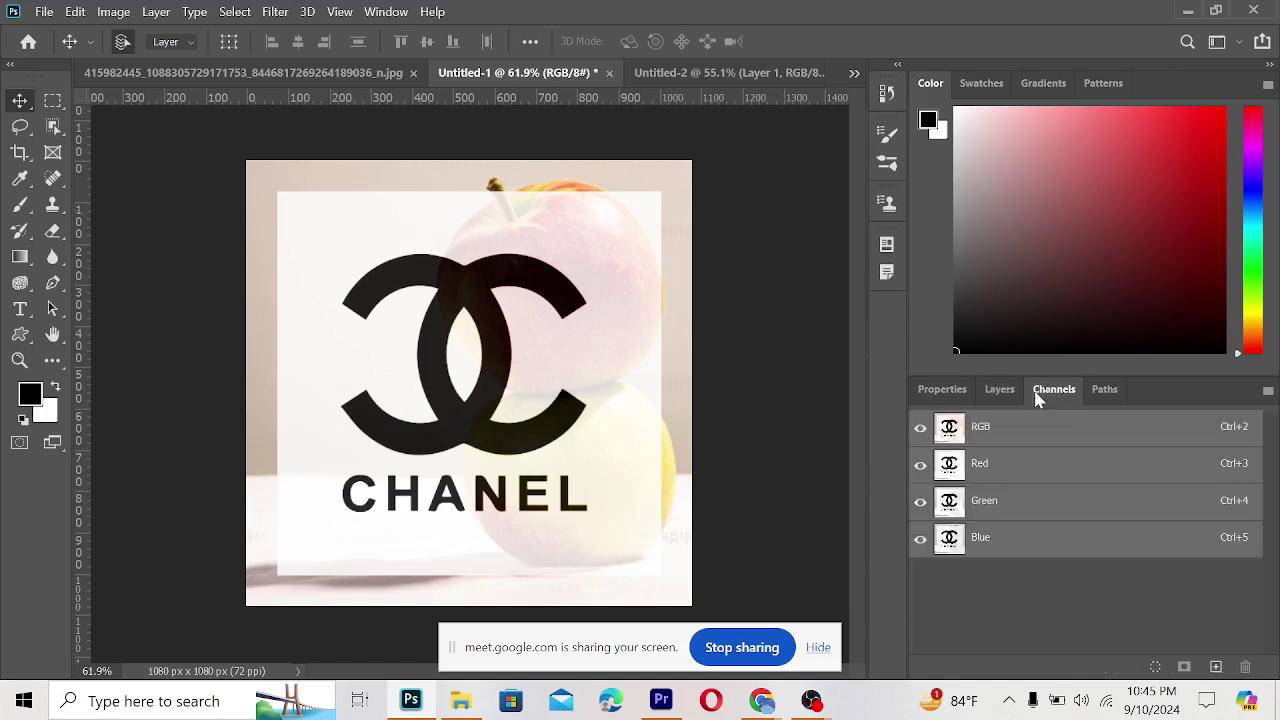
{"action": "left_click", "coordinate": [1000, 390]}
{"action": "left_click", "coordinate": [1137, 423]}
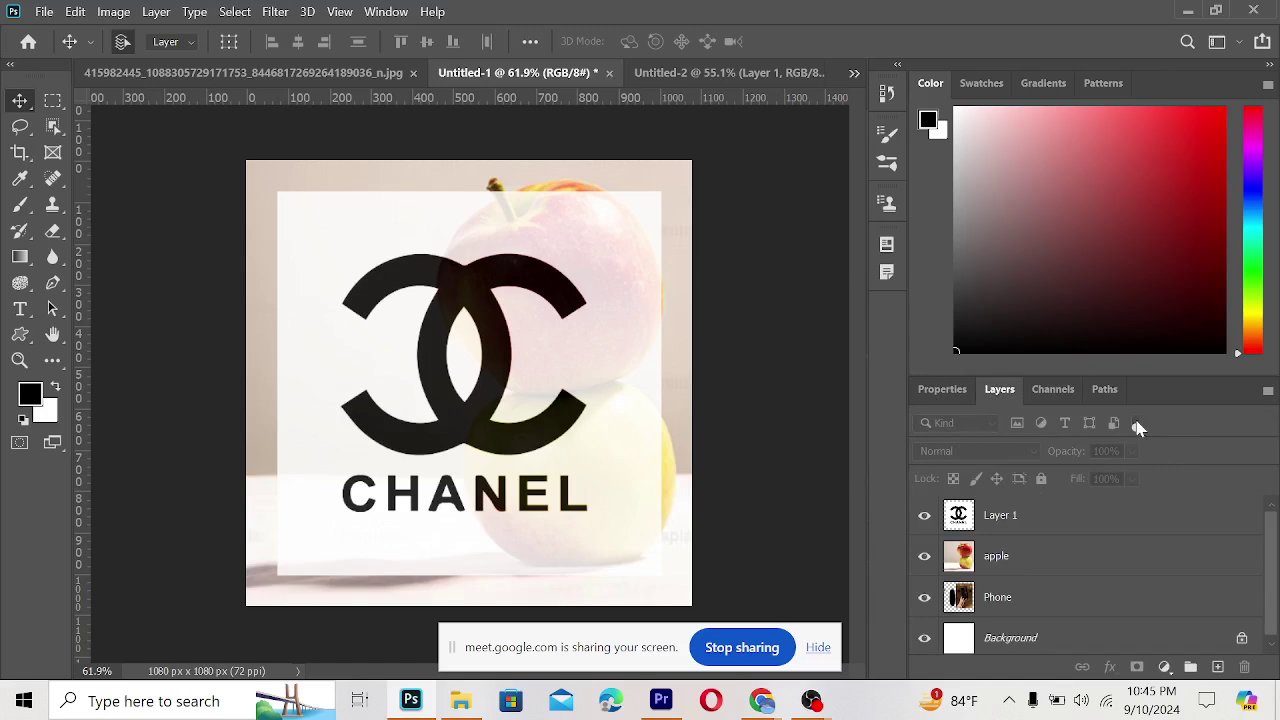
{"action": "left_click", "coordinate": [1137, 423]}
{"action": "left_click", "coordinate": [940, 389]}
{"action": "left_click", "coordinate": [996, 389]}
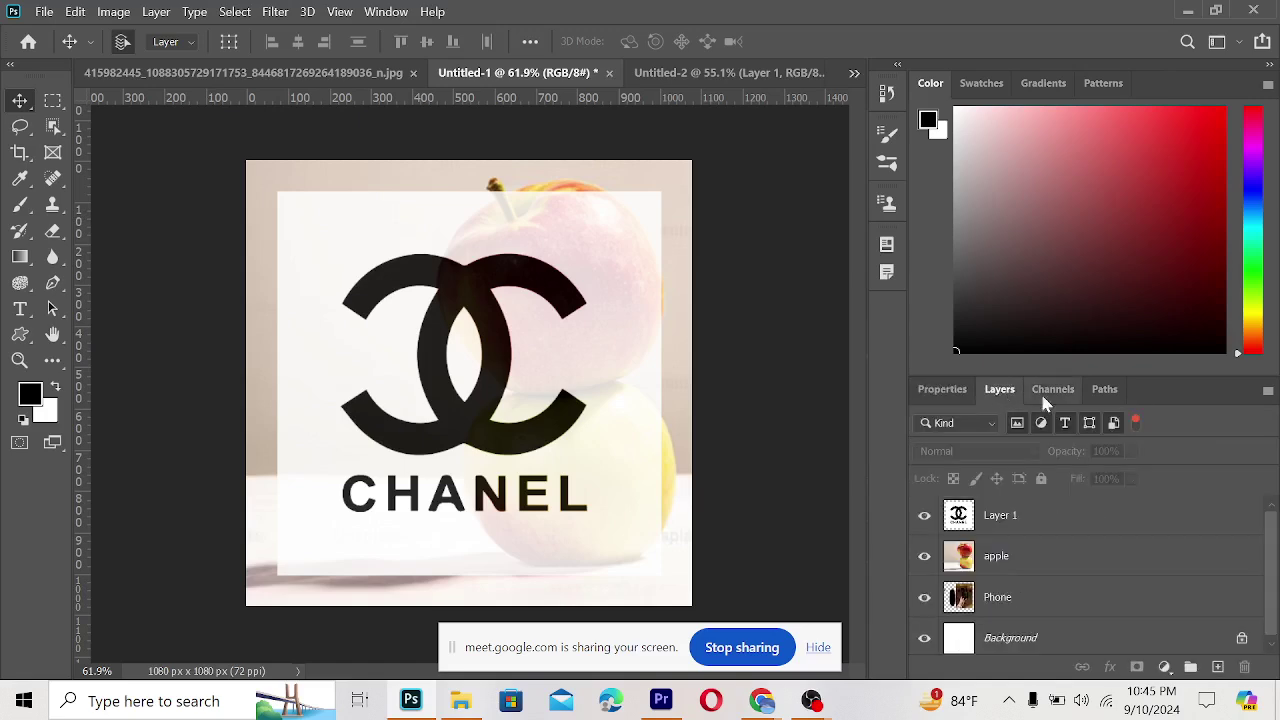
{"action": "scroll", "coordinate": [1132, 527], "scroll_direction": "down", "scroll_amount": 1}
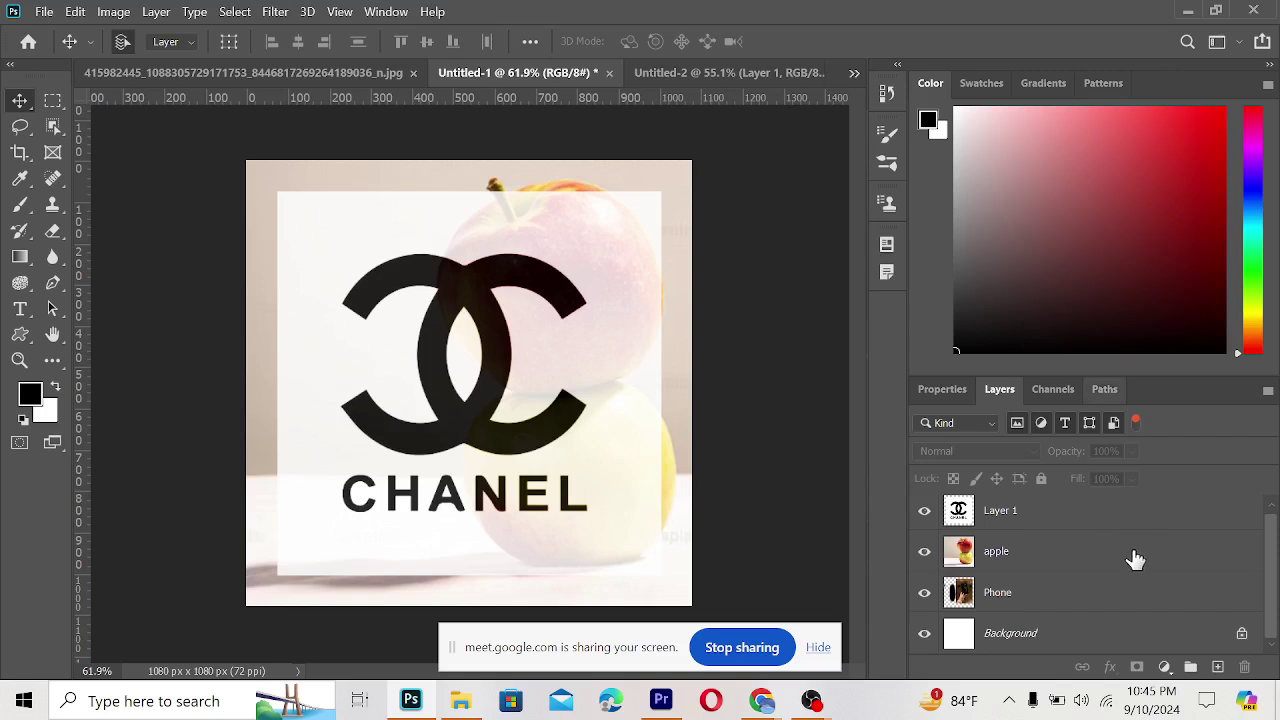
- View the logo layer's properties and add a person's first name as white text over the logo
{"action": "left_click", "coordinate": [1040, 520]}
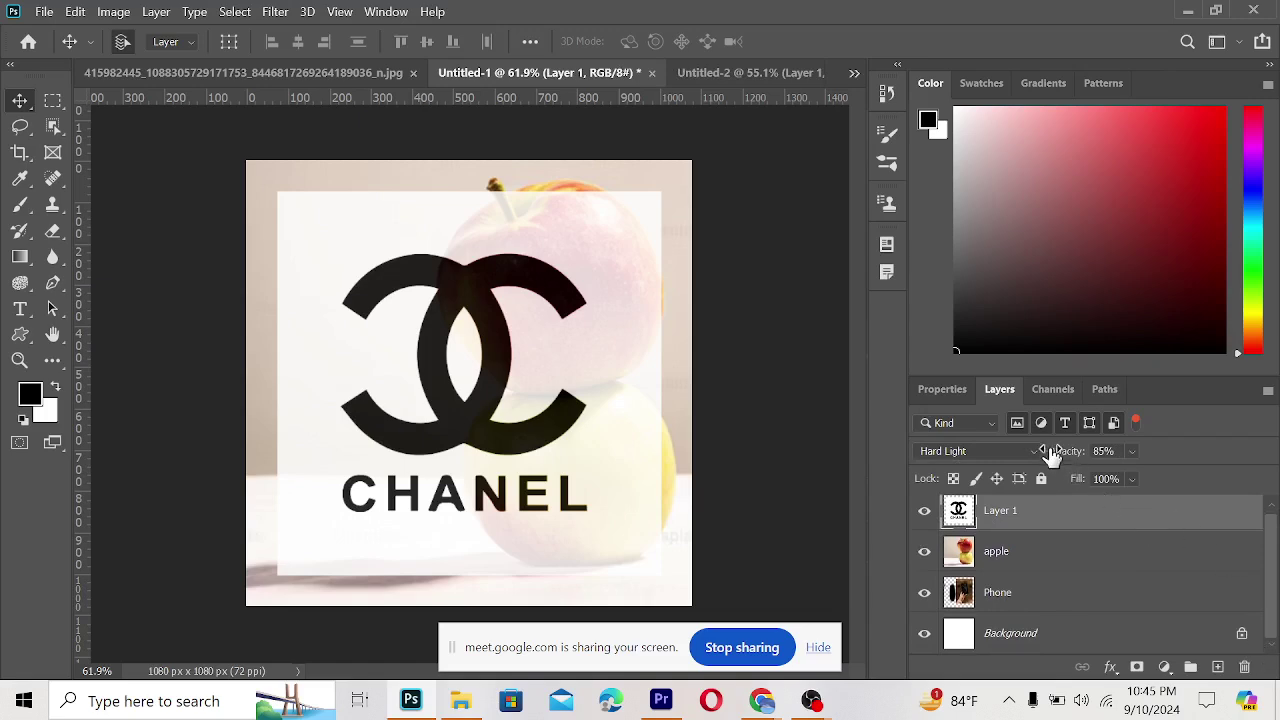
{"action": "left_click", "coordinate": [943, 390]}
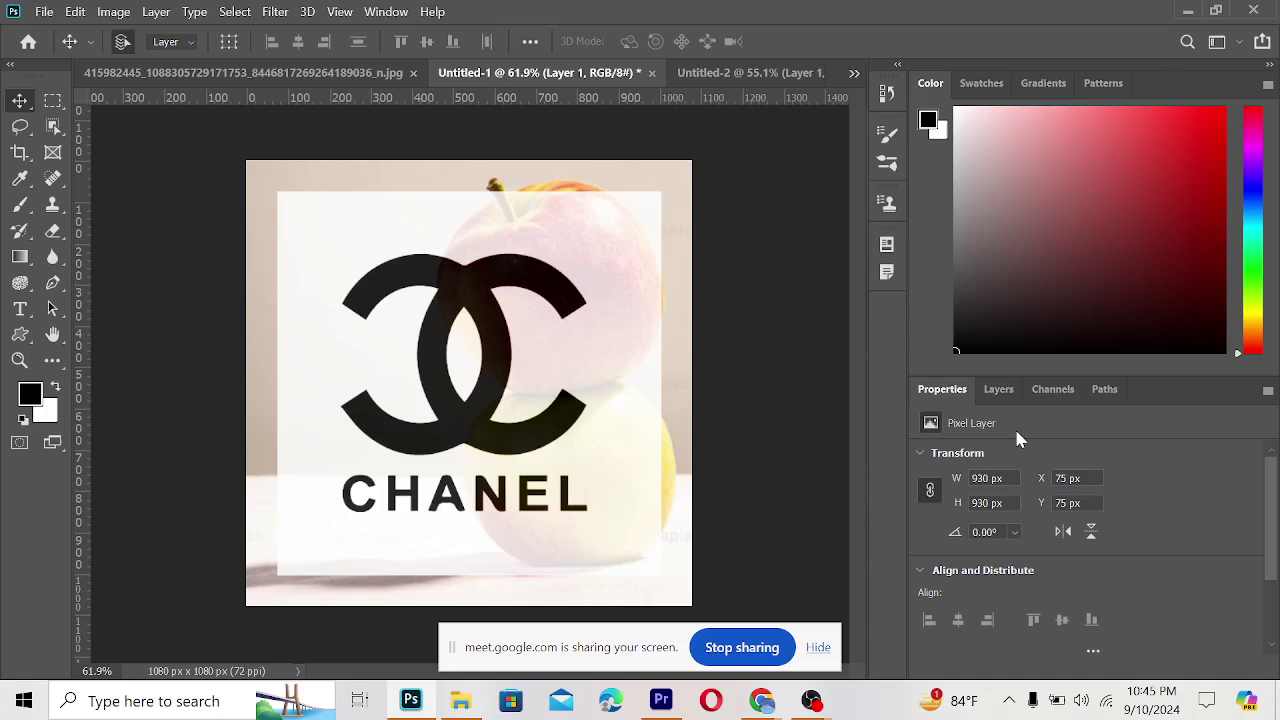
{"action": "left_click", "coordinate": [20, 309]}
{"action": "left_click", "coordinate": [462, 282]}
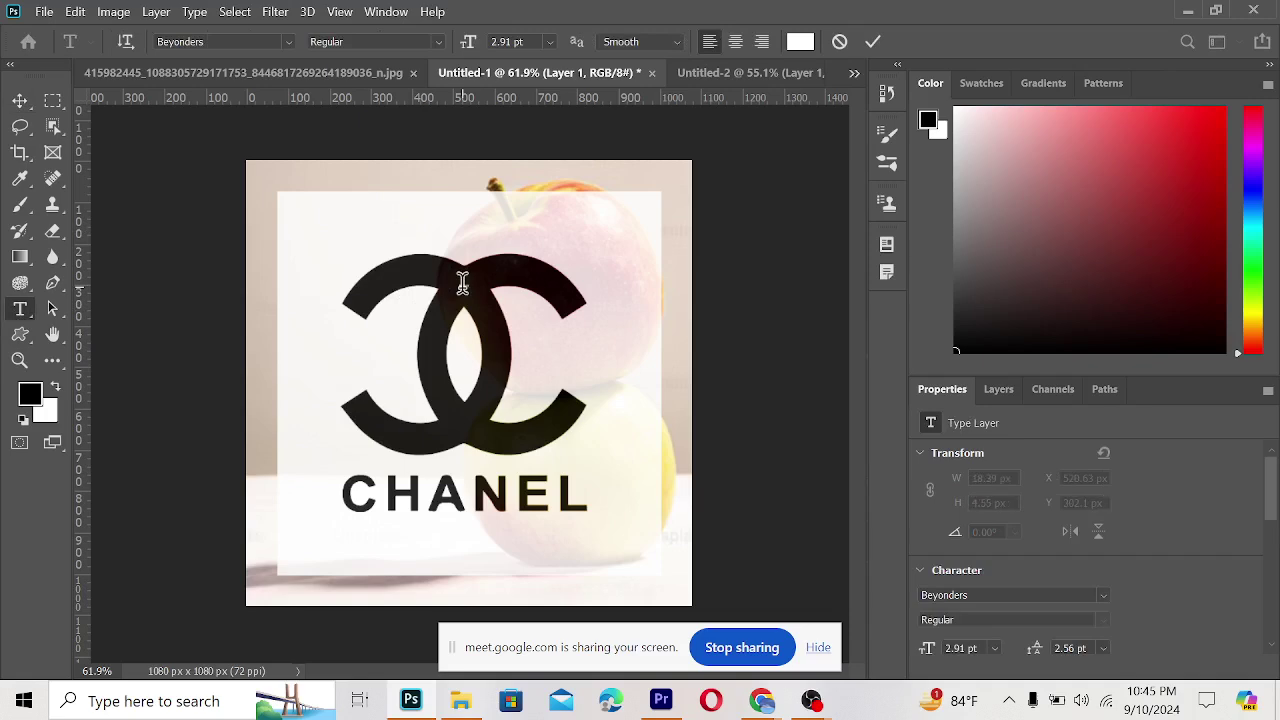
{"action": "left_click", "coordinate": [20, 101]}
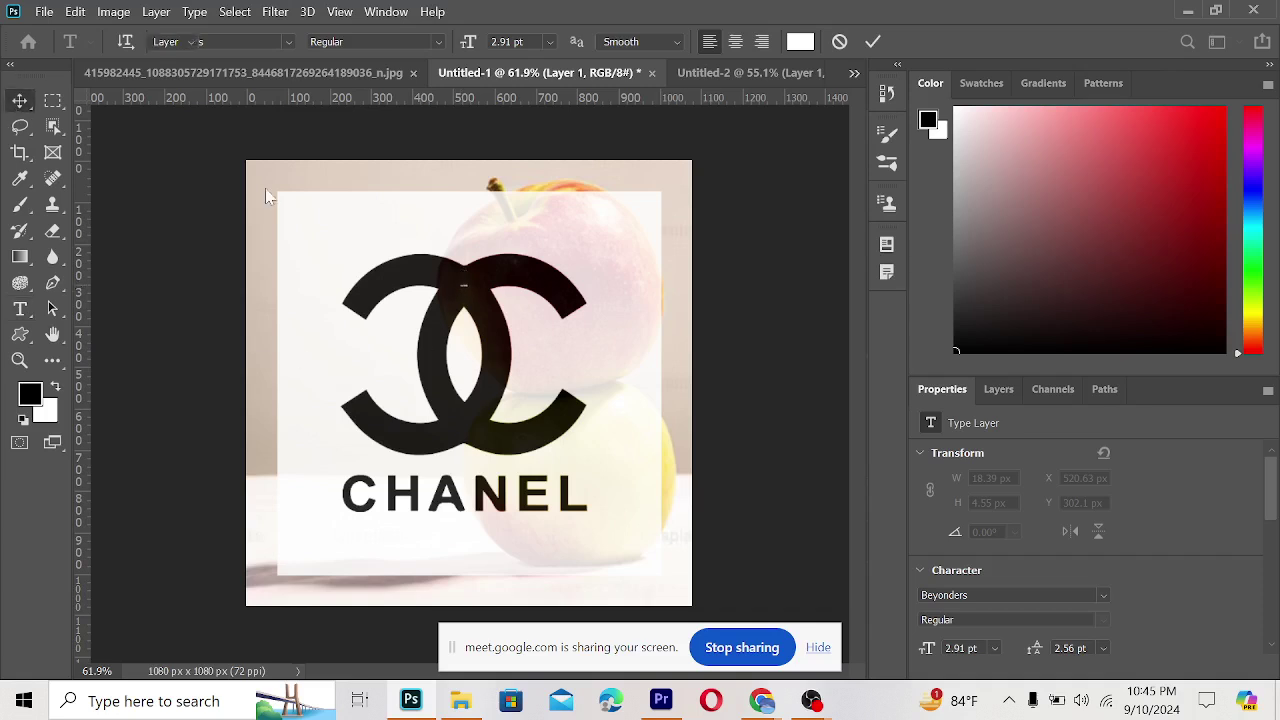
- Scale the name text up to about 483 px wide and rotate it to about -0.11°
{"action": "key", "text": "ctrl+t"}
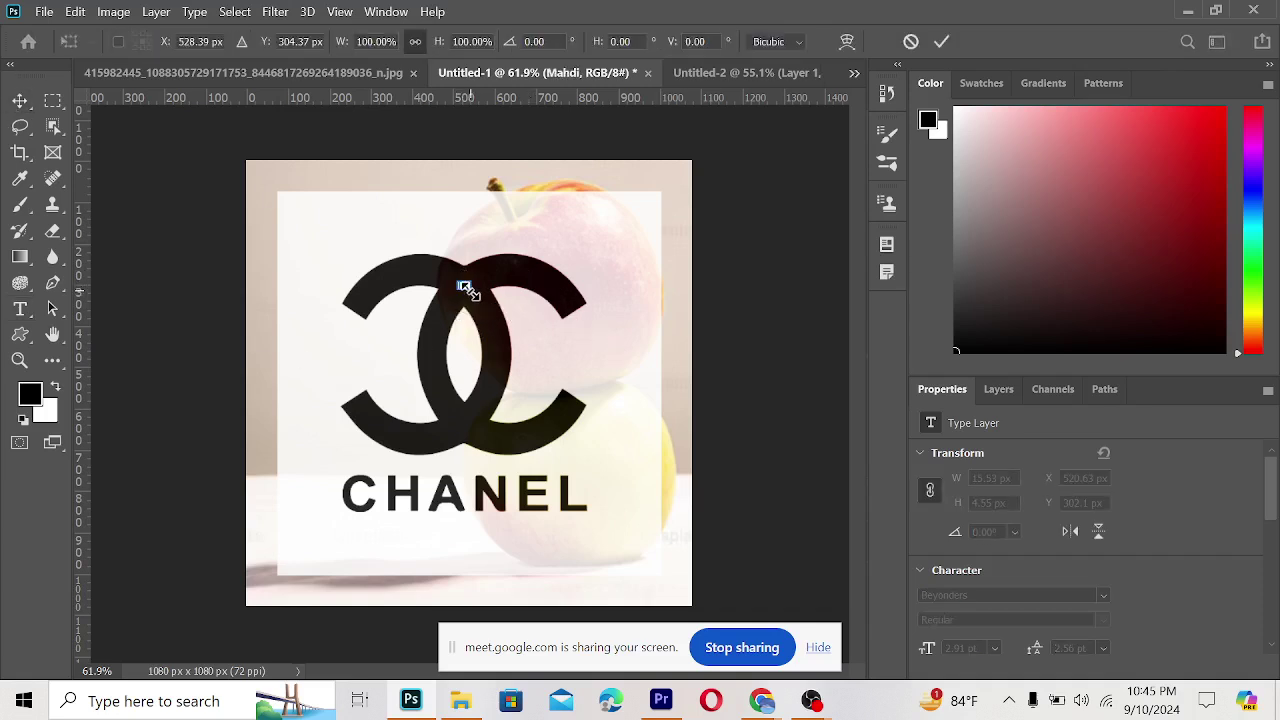
{"action": "left_click_drag", "start_coordinate": [468, 290], "coordinate": [660, 470]}
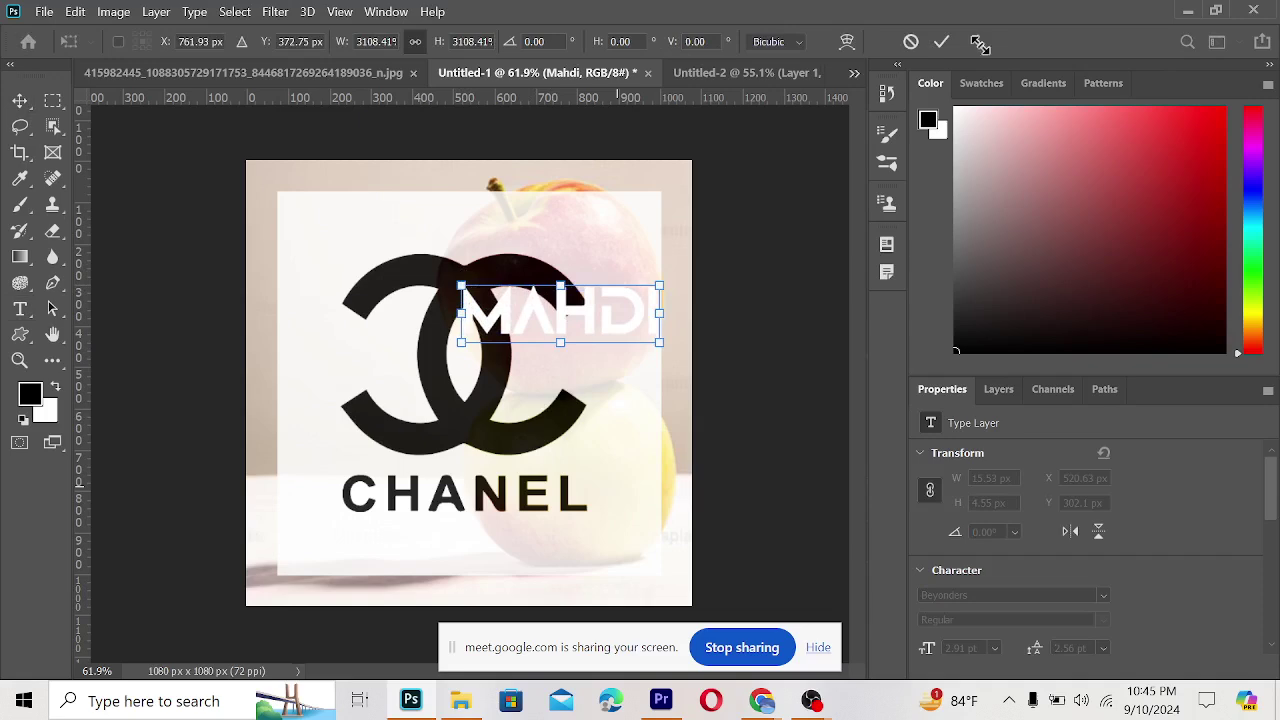
{"action": "left_click", "coordinate": [27, 104]}
{"action": "scroll", "coordinate": [1046, 486], "scroll_direction": "down", "scroll_amount": 2}
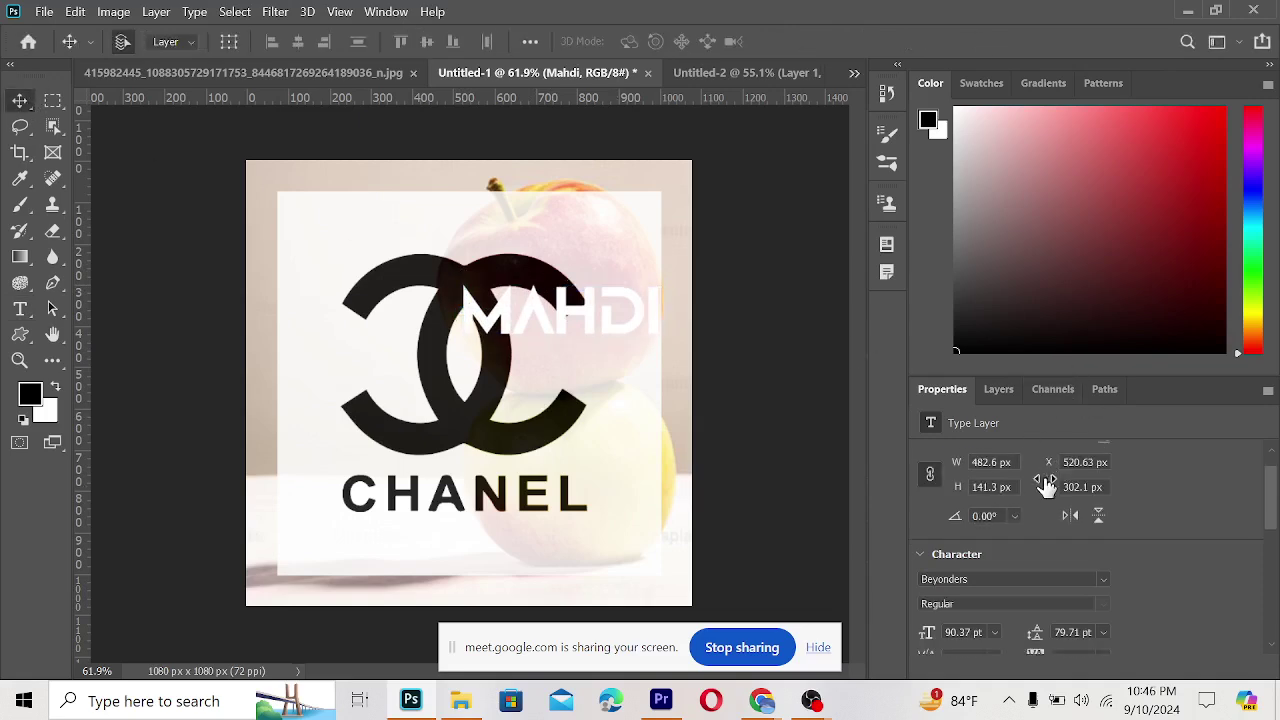
{"action": "scroll", "coordinate": [1103, 547], "scroll_direction": "up", "scroll_amount": 2}
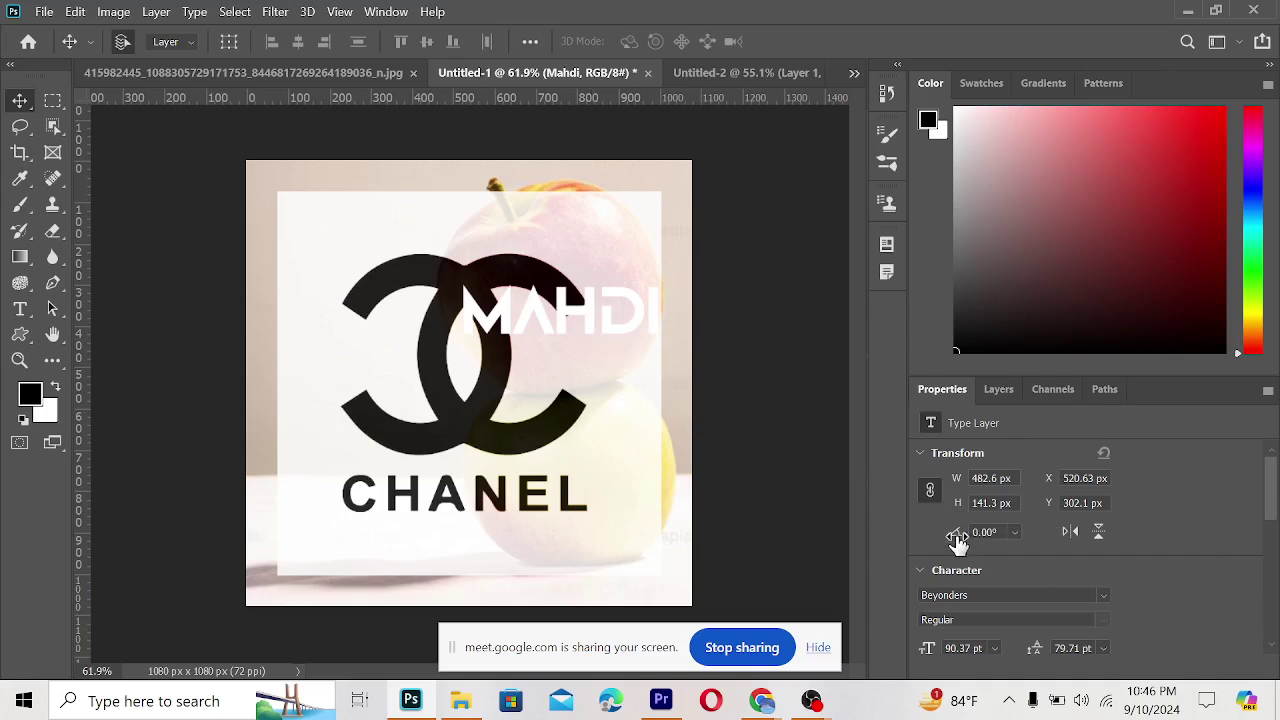
{"action": "left_click_drag", "start_coordinate": [956, 533], "coordinate": [954, 543]}
- Try Berlin Sans FB on the name text and set its font to Arial Rounded MT Bold
{"action": "scroll", "coordinate": [992, 538], "scroll_direction": "down", "scroll_amount": 2}
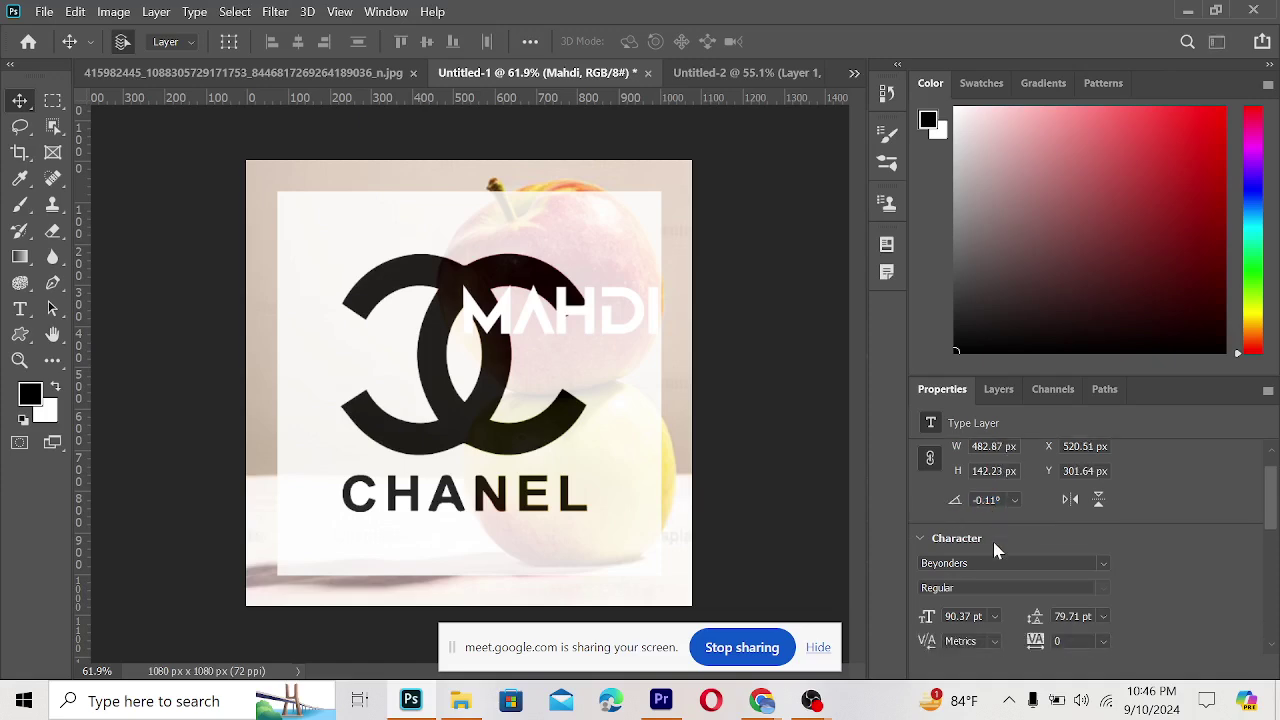
{"action": "left_click", "coordinate": [1100, 516]}
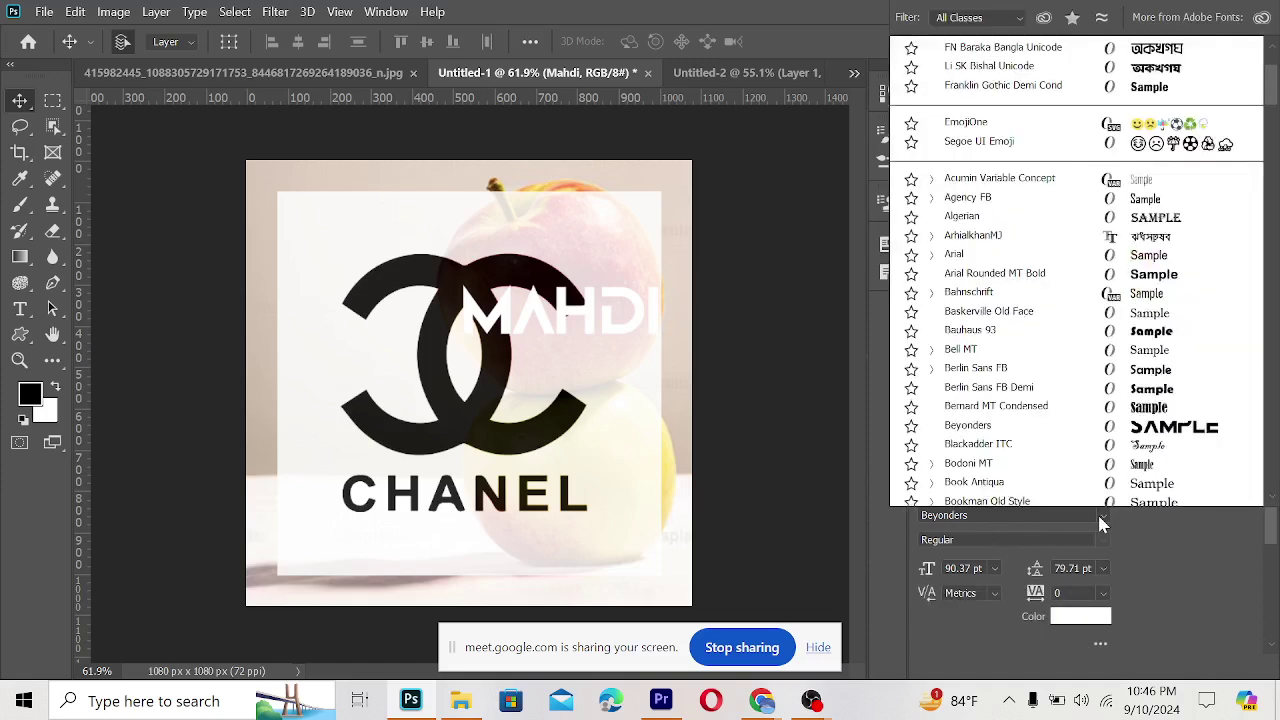
{"action": "left_click", "coordinate": [1124, 526]}
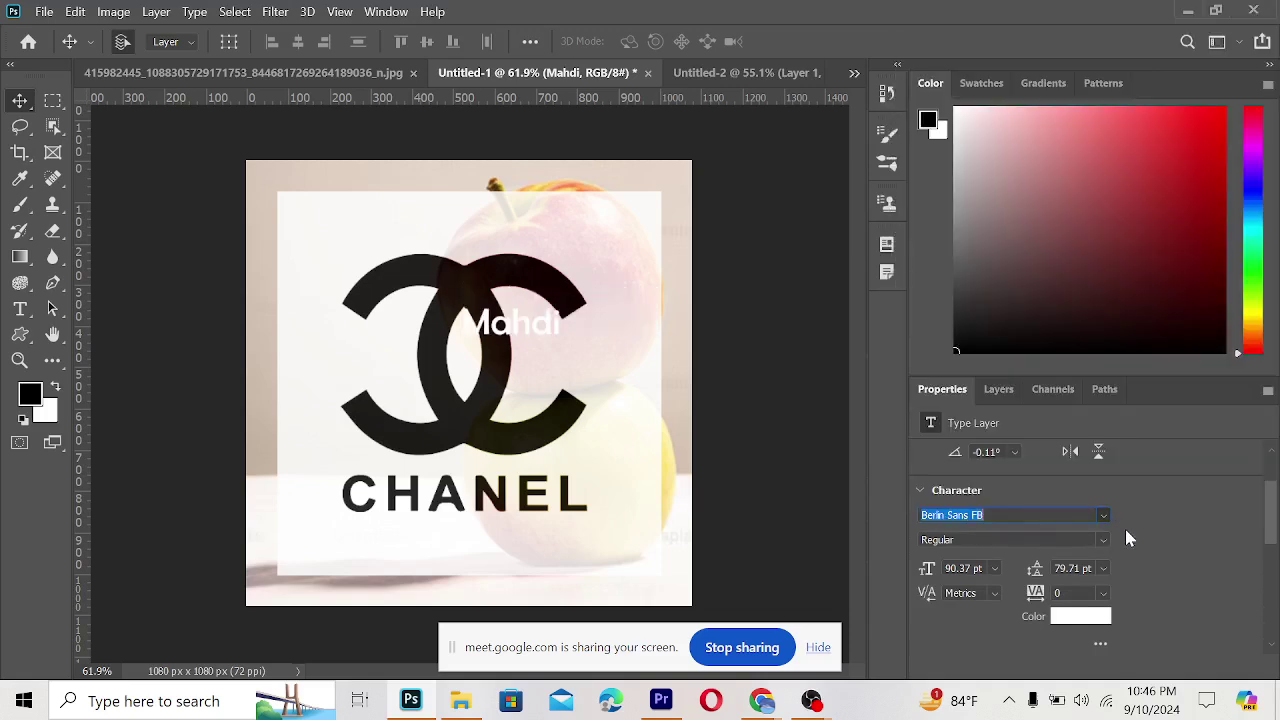
{"action": "left_click", "coordinate": [1103, 515]}
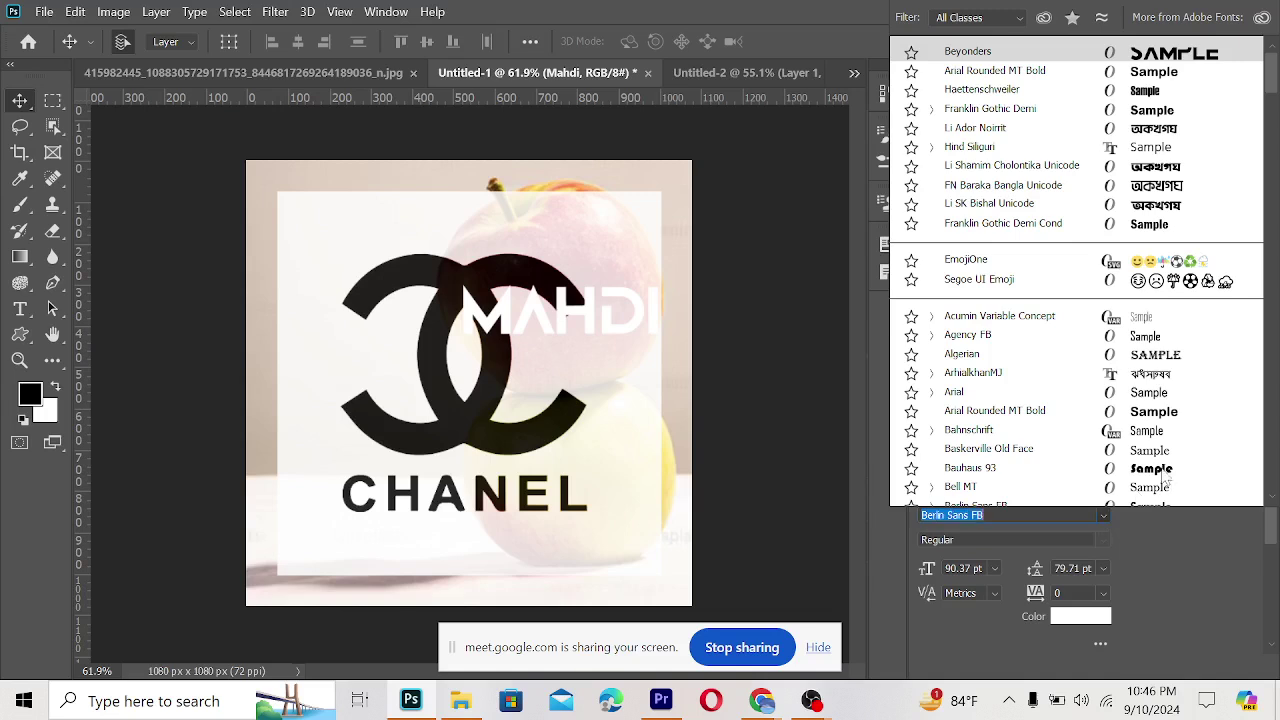
{"action": "left_click", "coordinate": [1167, 398]}
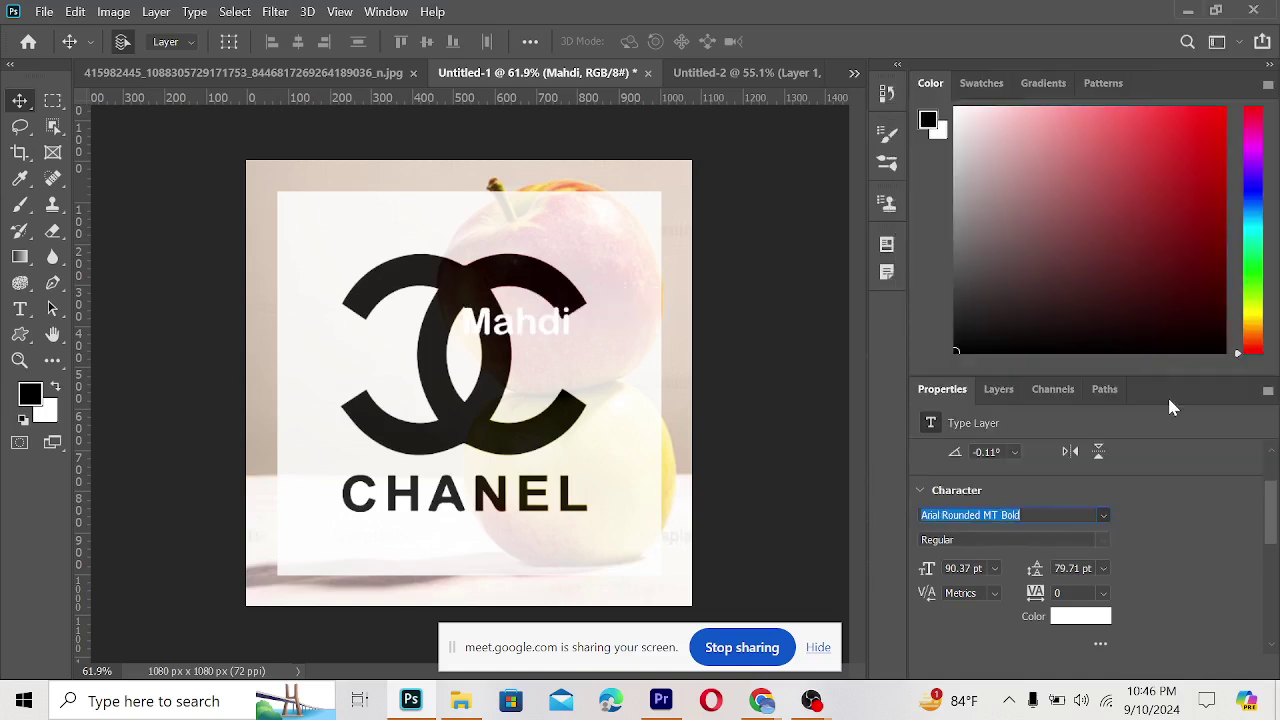
- Set the name text's color to black (000000) and review its remaining character settings
{"action": "left_click", "coordinate": [1086, 618]}
{"action": "type", "text": "000000"}
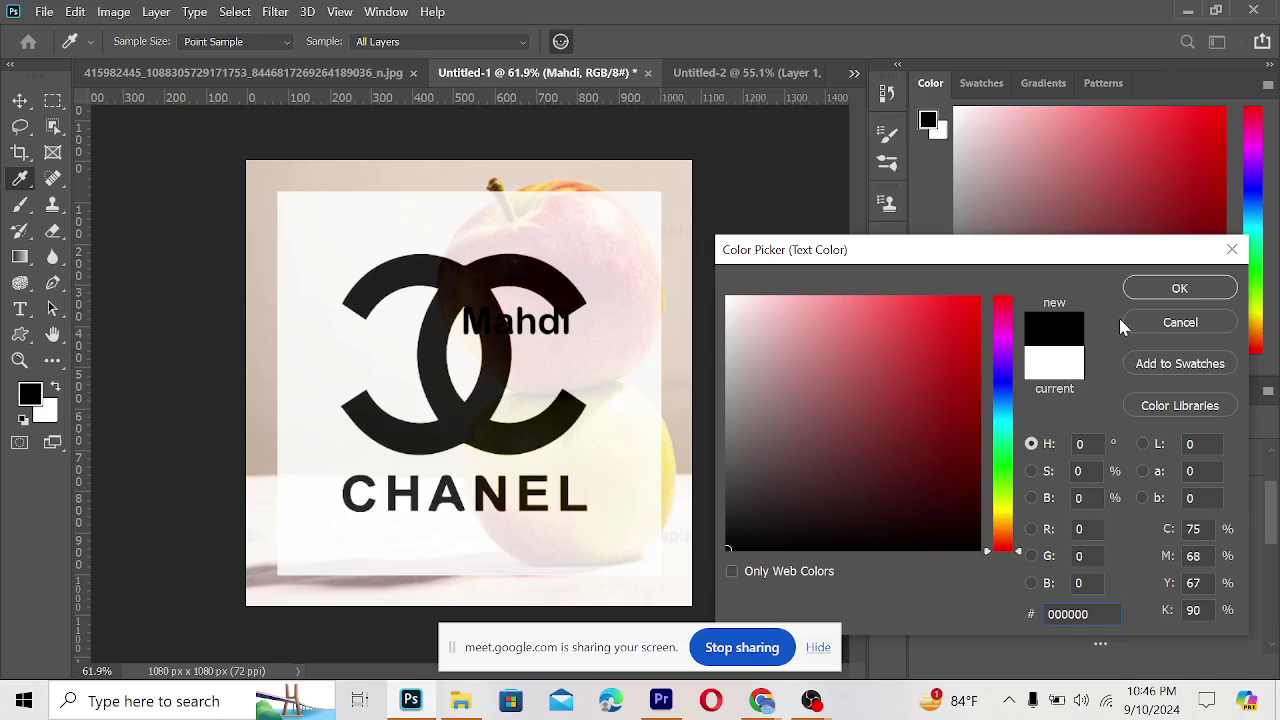
{"action": "left_click", "coordinate": [1162, 290]}
{"action": "scroll", "coordinate": [1040, 535], "scroll_direction": "down", "scroll_amount": 2}
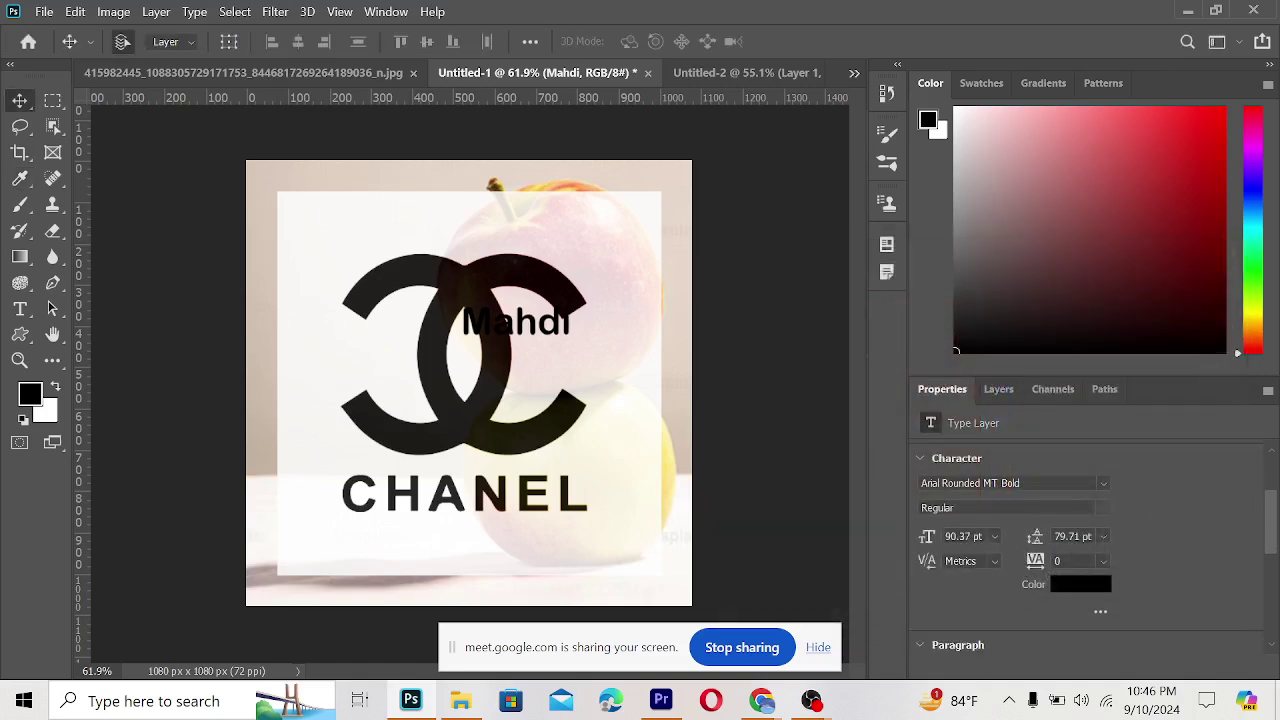
{"action": "scroll", "coordinate": [1101, 532], "scroll_direction": "down", "scroll_amount": 2}
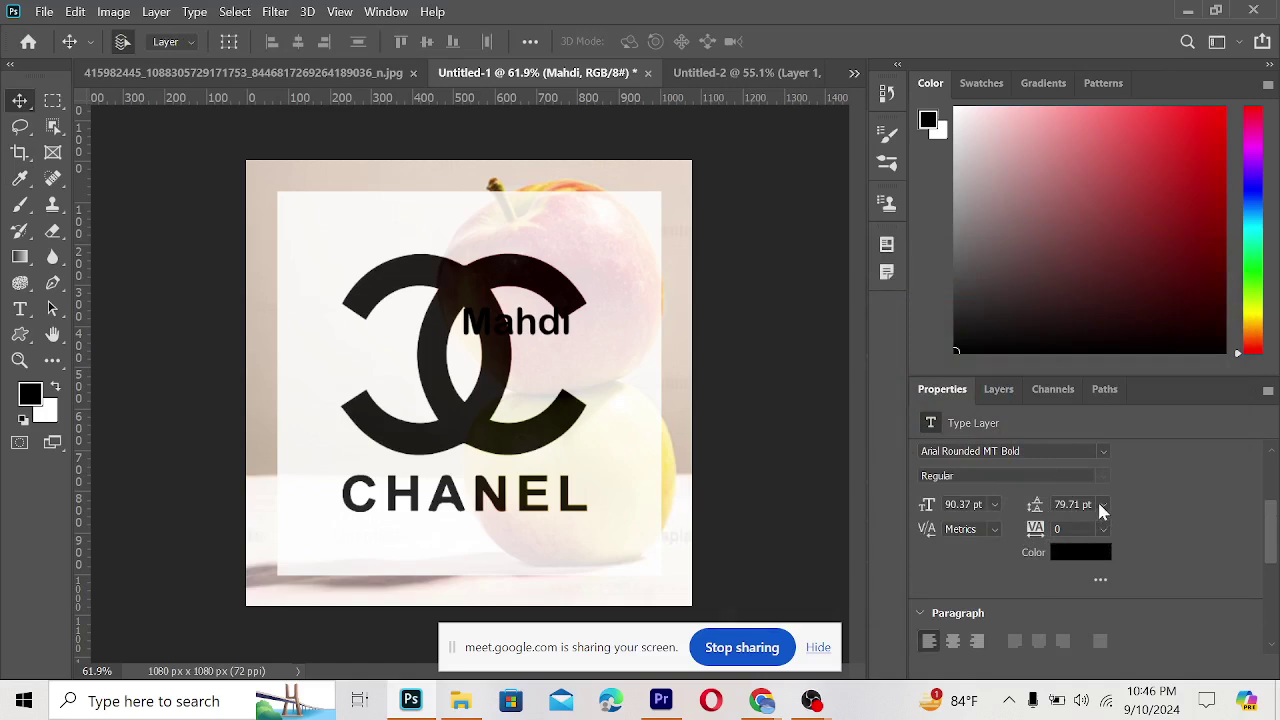
{"action": "key", "text": "t"}
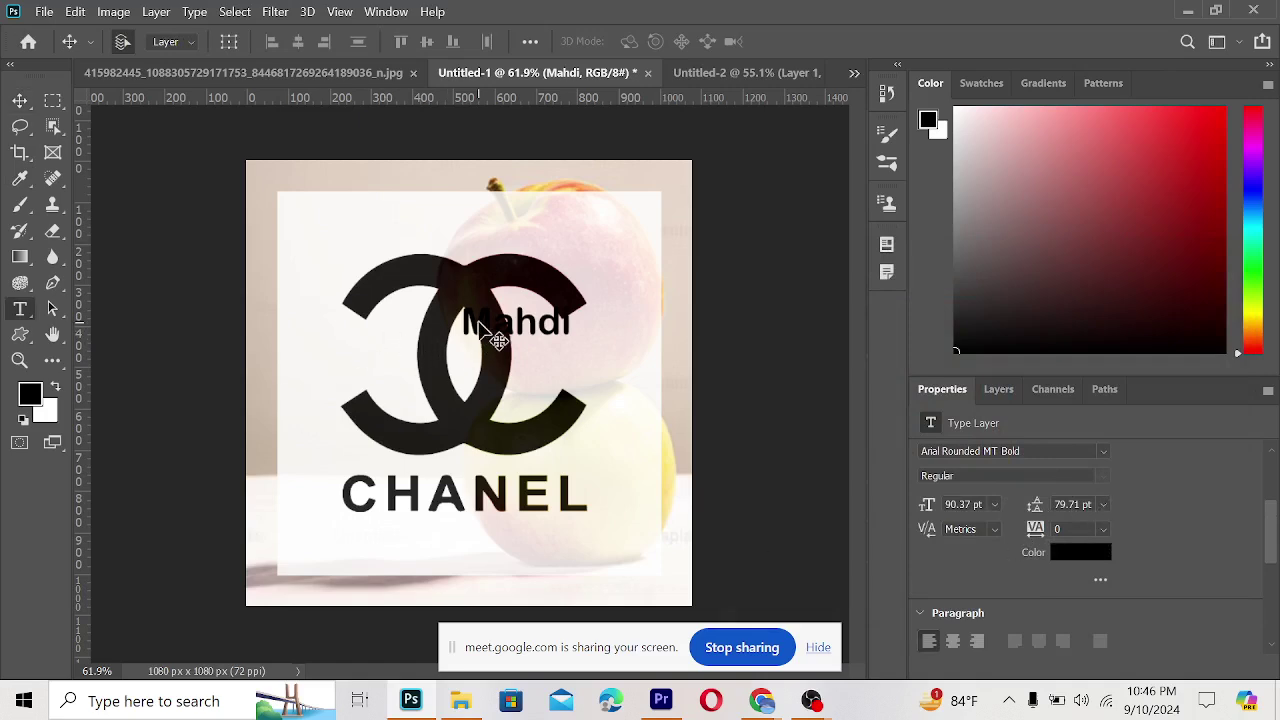
{"action": "double_click", "coordinate": [478, 318]}
{"action": "left_click", "coordinate": [20, 101]}
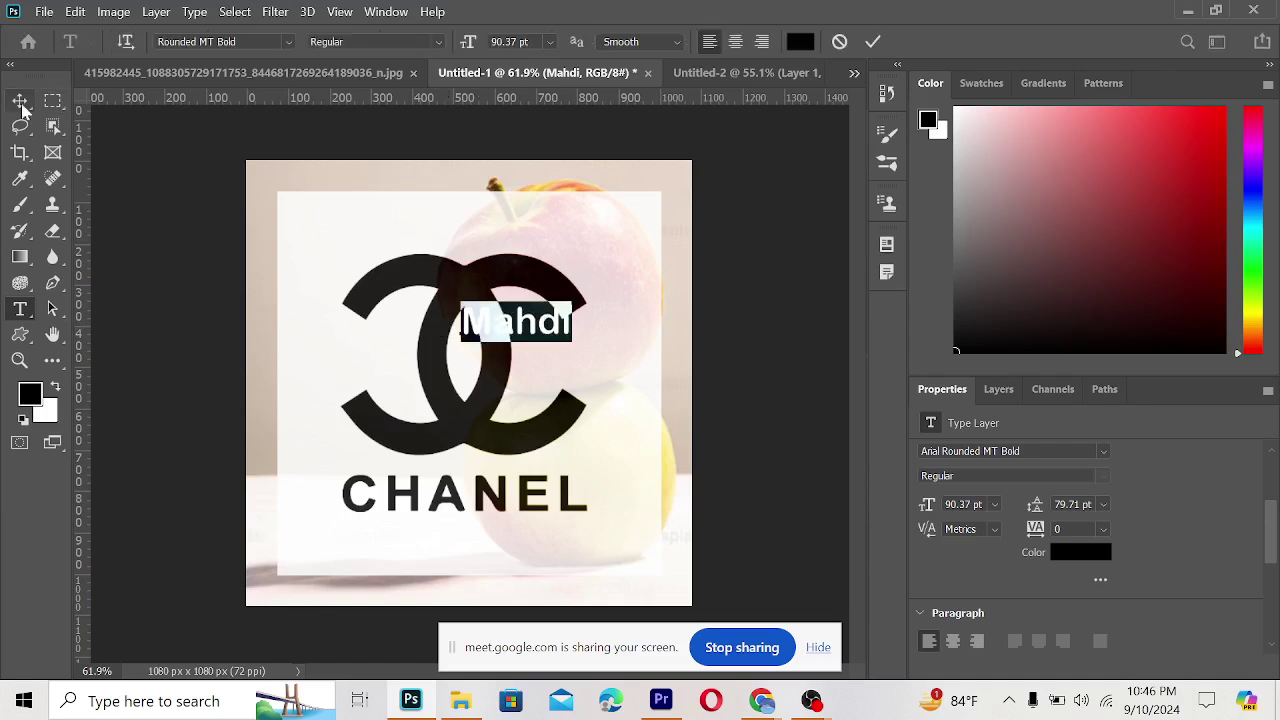
{"action": "left_click", "coordinate": [541, 175]}
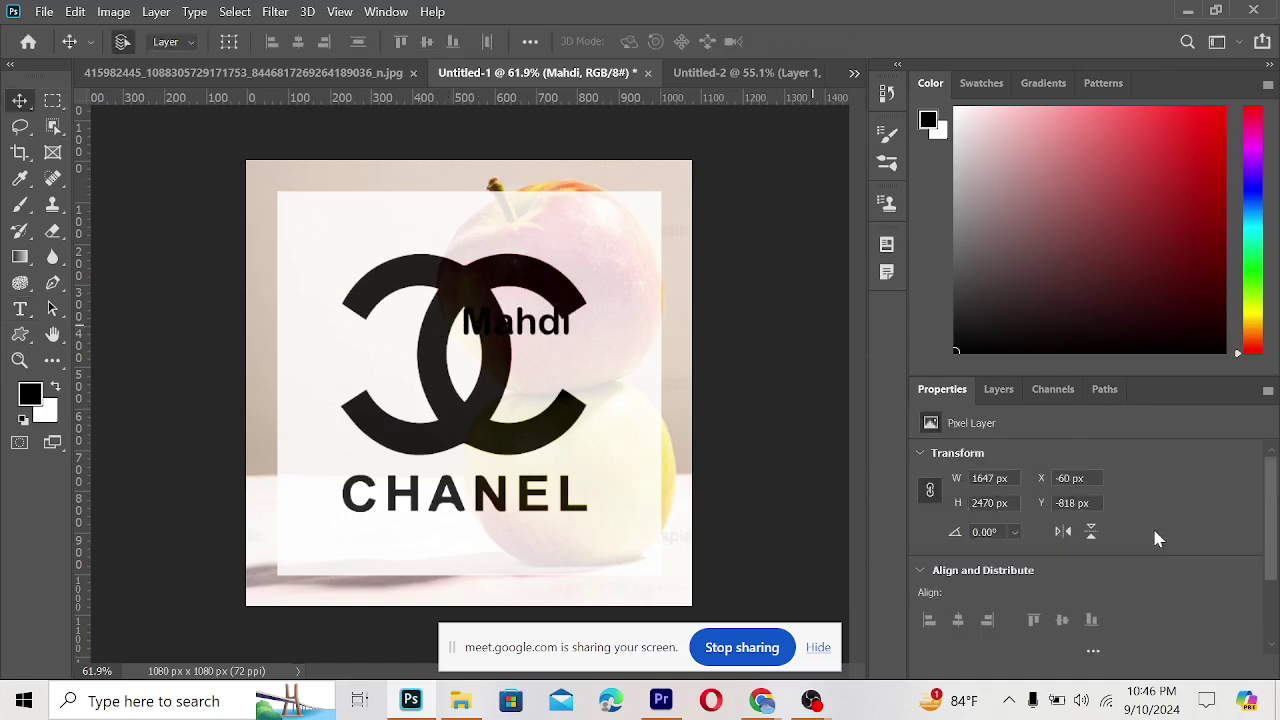
- Raise the logo layer's opacity to 100% and set its blend mode to Normal
{"action": "left_click", "coordinate": [1008, 389]}
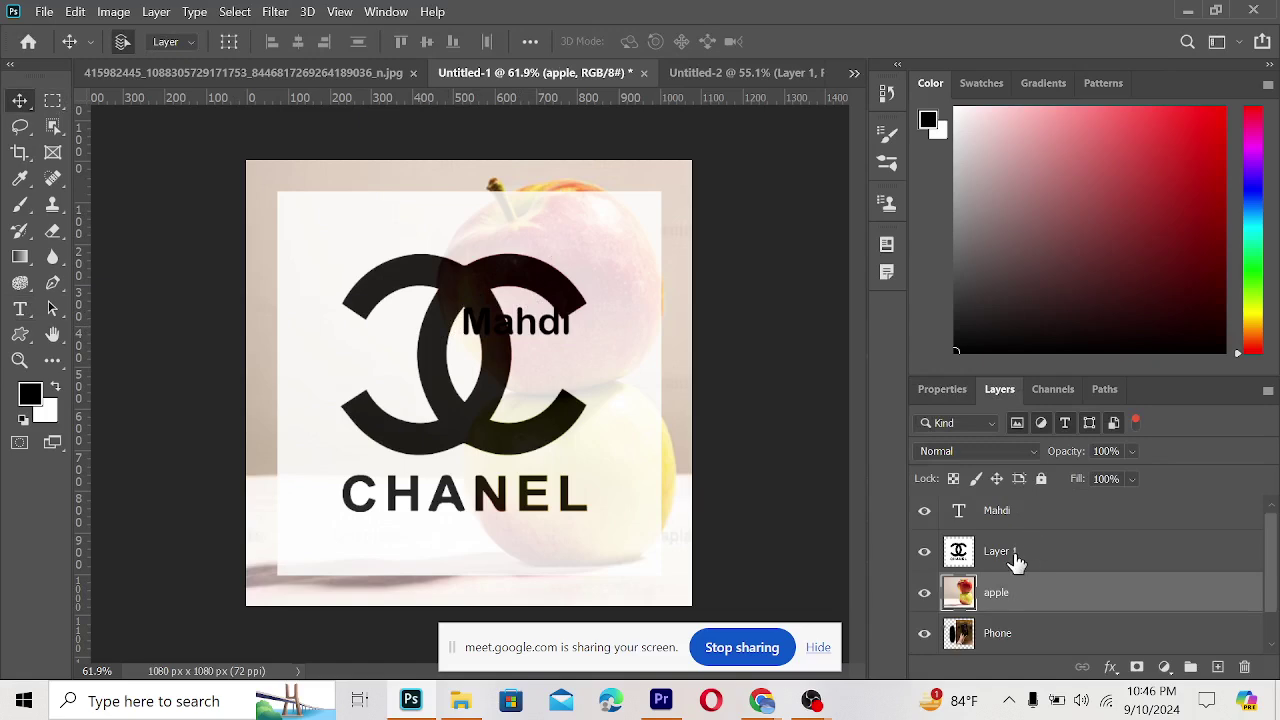
{"action": "left_click", "coordinate": [1016, 556]}
{"action": "left_click_drag", "start_coordinate": [1066, 451], "coordinate": [1110, 452]}
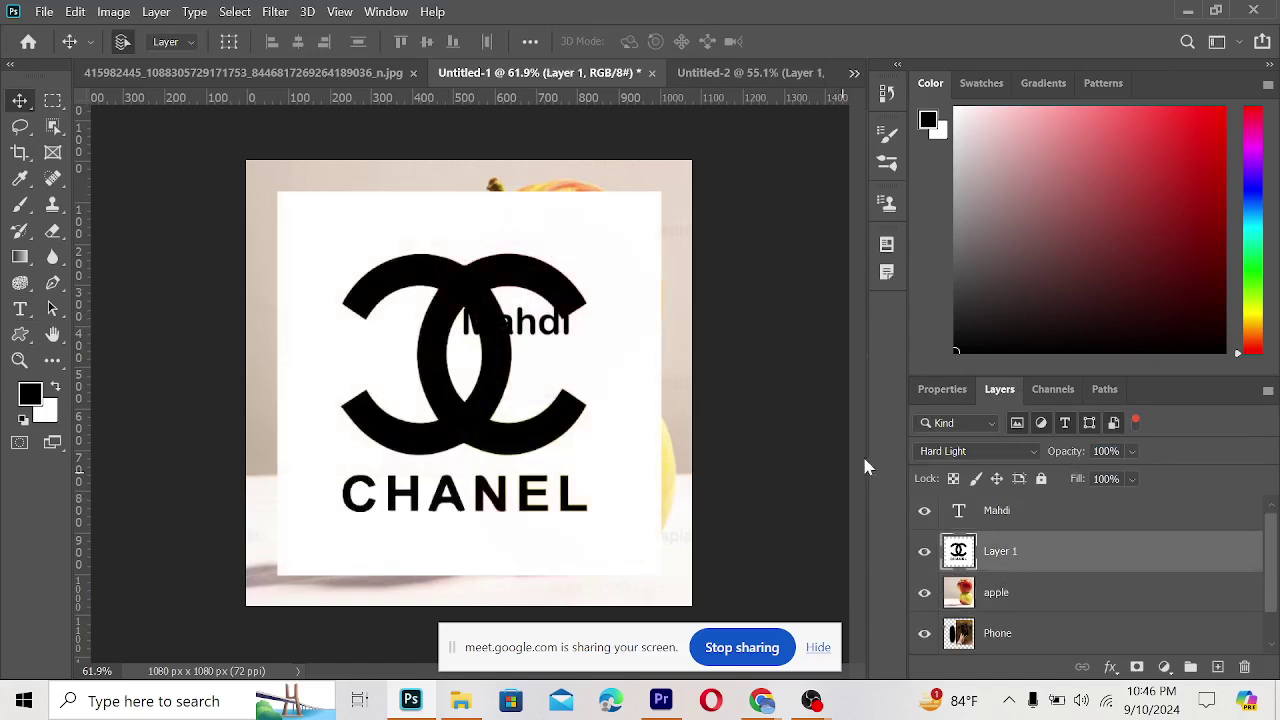
{"action": "left_click", "coordinate": [940, 451]}
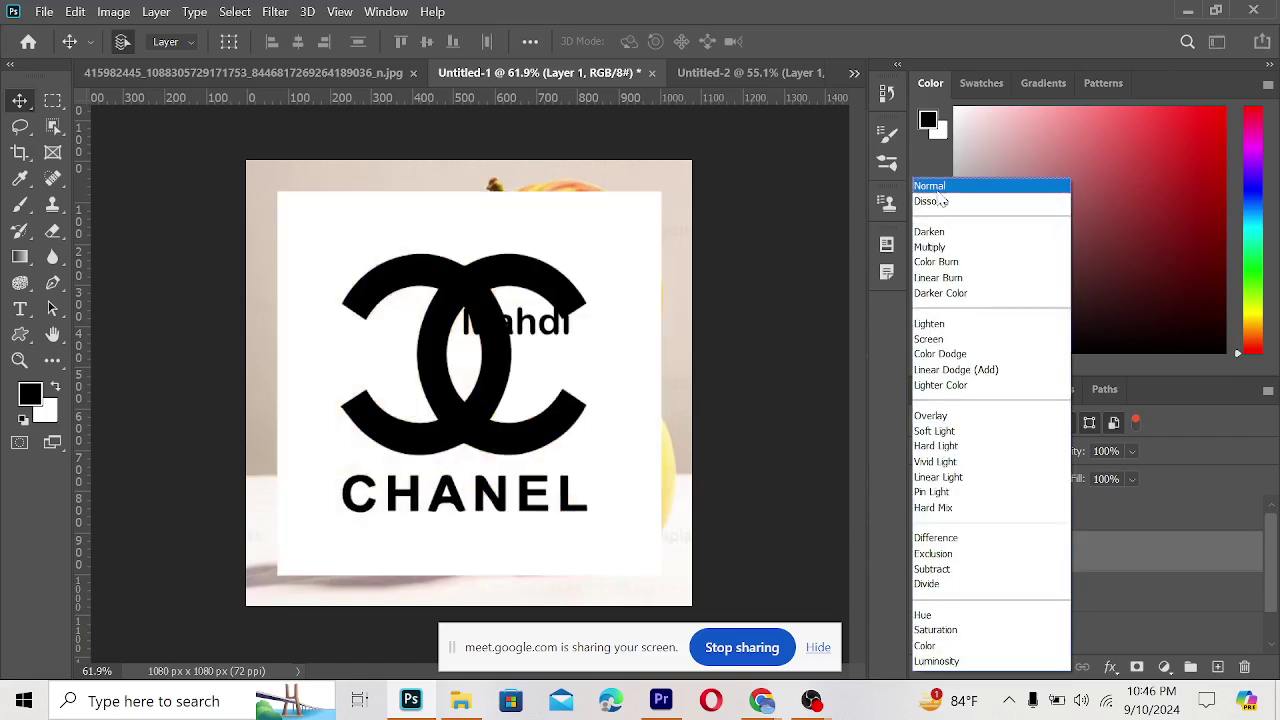
{"action": "left_click", "coordinate": [937, 180]}
- Move the logo up and left so both apples are partly uncovered, and undo the second move
{"action": "left_click_drag", "start_coordinate": [624, 352], "coordinate": [510, 206]}
{"action": "left_click_drag", "start_coordinate": [514, 263], "coordinate": [725, 122]}
{"action": "key", "text": "ctrl+z"}
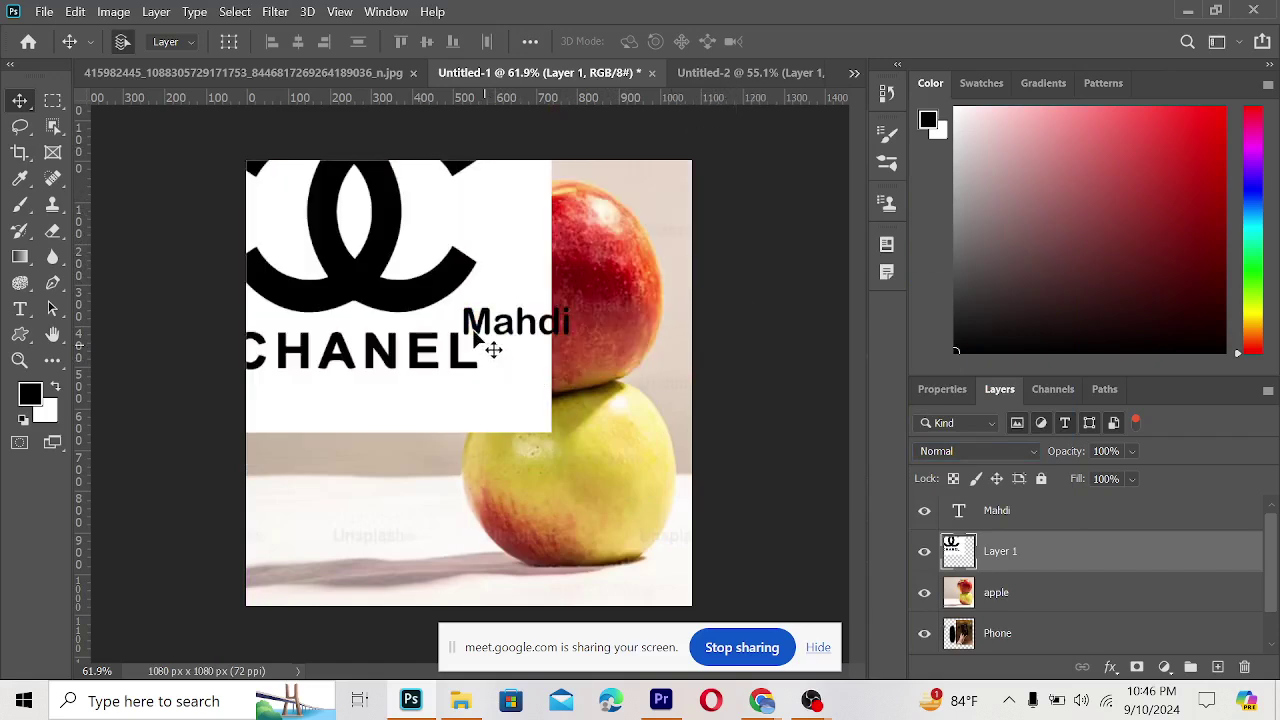
- Hide the logo layer and toggle the apple layer off and on to reveal the phone layer beneath
{"action": "left_click", "coordinate": [924, 552]}
{"action": "scroll", "coordinate": [989, 531], "scroll_direction": "down", "scroll_amount": 1}
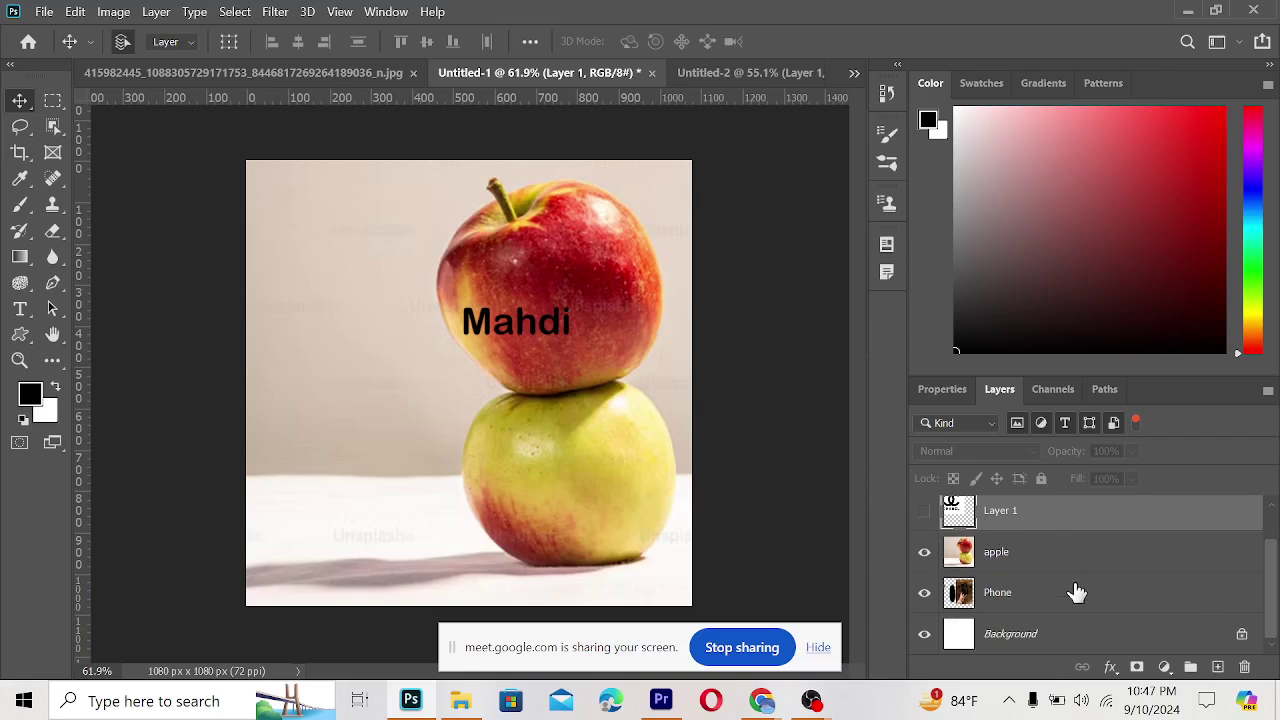
{"action": "scroll", "coordinate": [1078, 591], "scroll_direction": "up", "scroll_amount": 1}
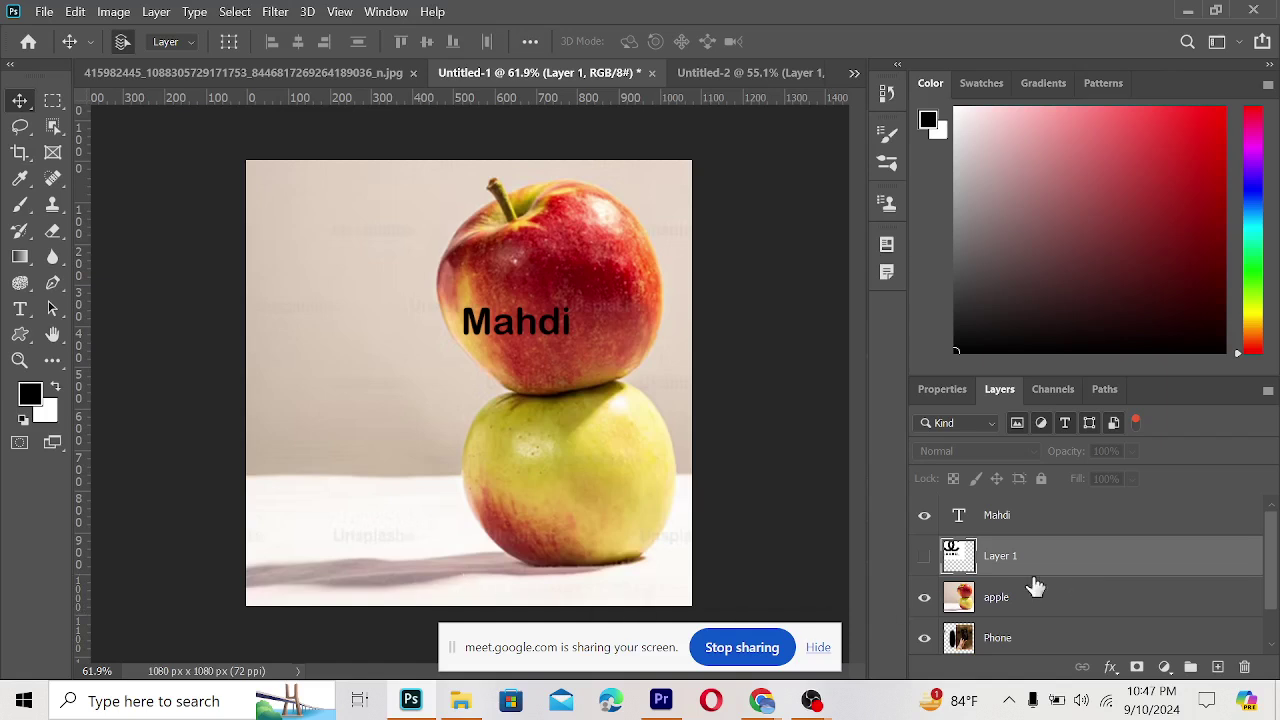
{"action": "scroll", "coordinate": [1031, 586], "scroll_direction": "down", "scroll_amount": 1}
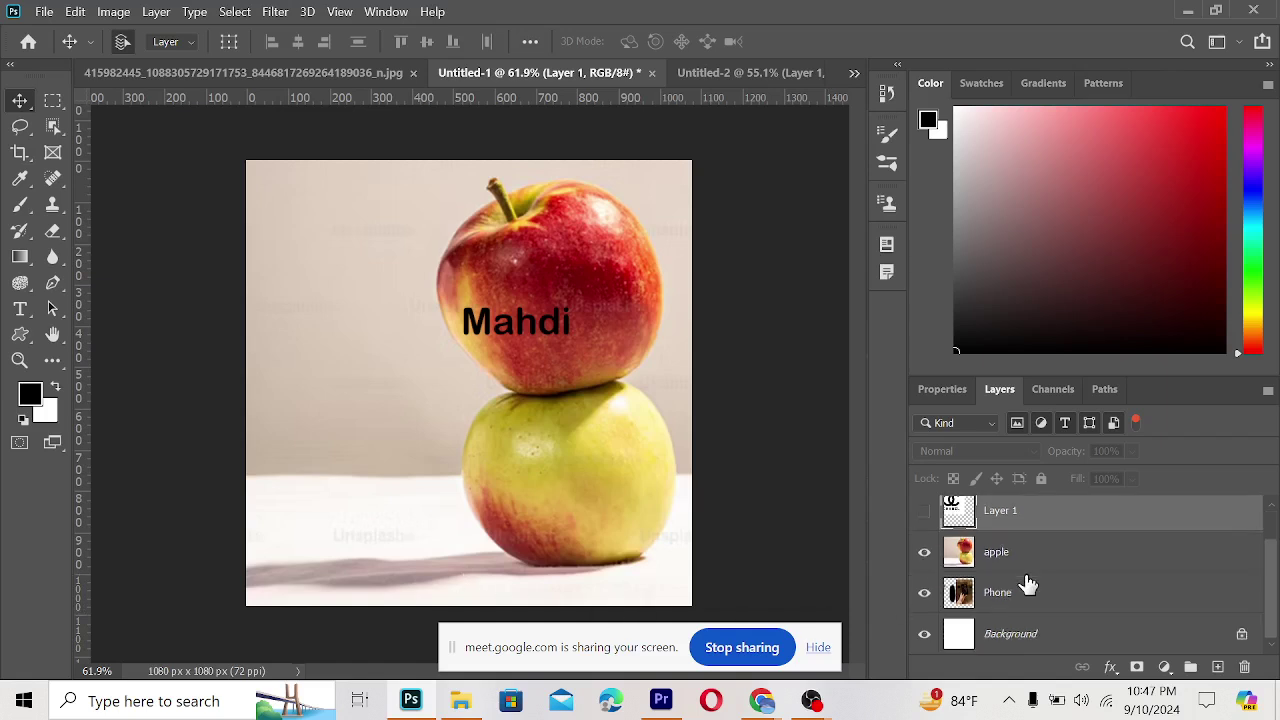
{"action": "left_click", "coordinate": [924, 552]}
{"action": "left_click", "coordinate": [925, 555]}
{"action": "left_click", "coordinate": [925, 555]}
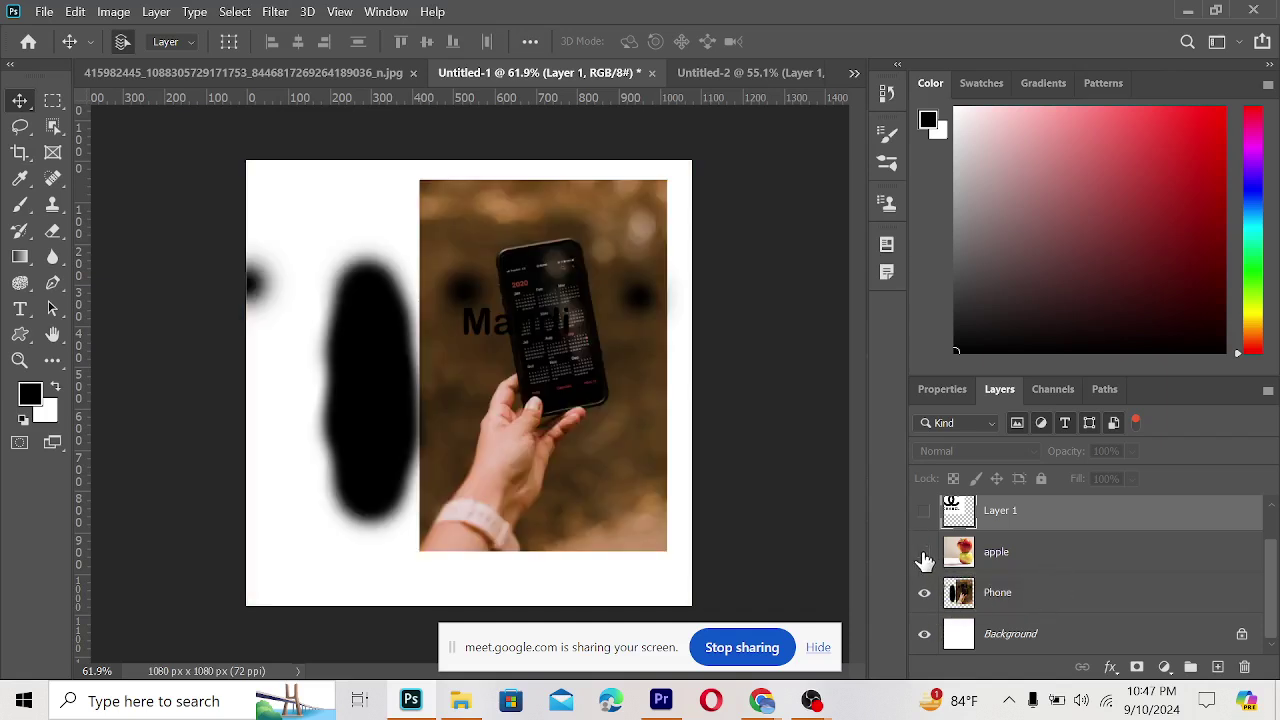
{"action": "left_click", "coordinate": [924, 555]}
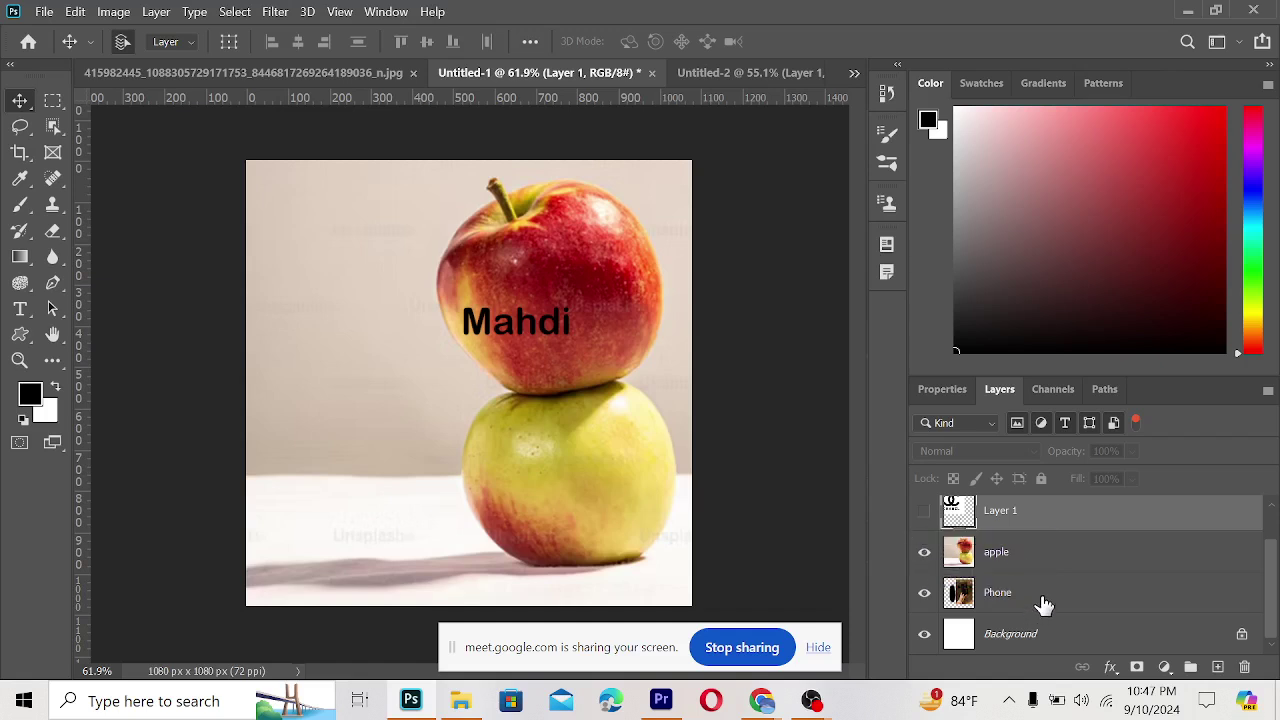
- Show the logo layer briefly and hide it again
{"action": "scroll", "coordinate": [1050, 608], "scroll_direction": "up", "scroll_amount": 1}
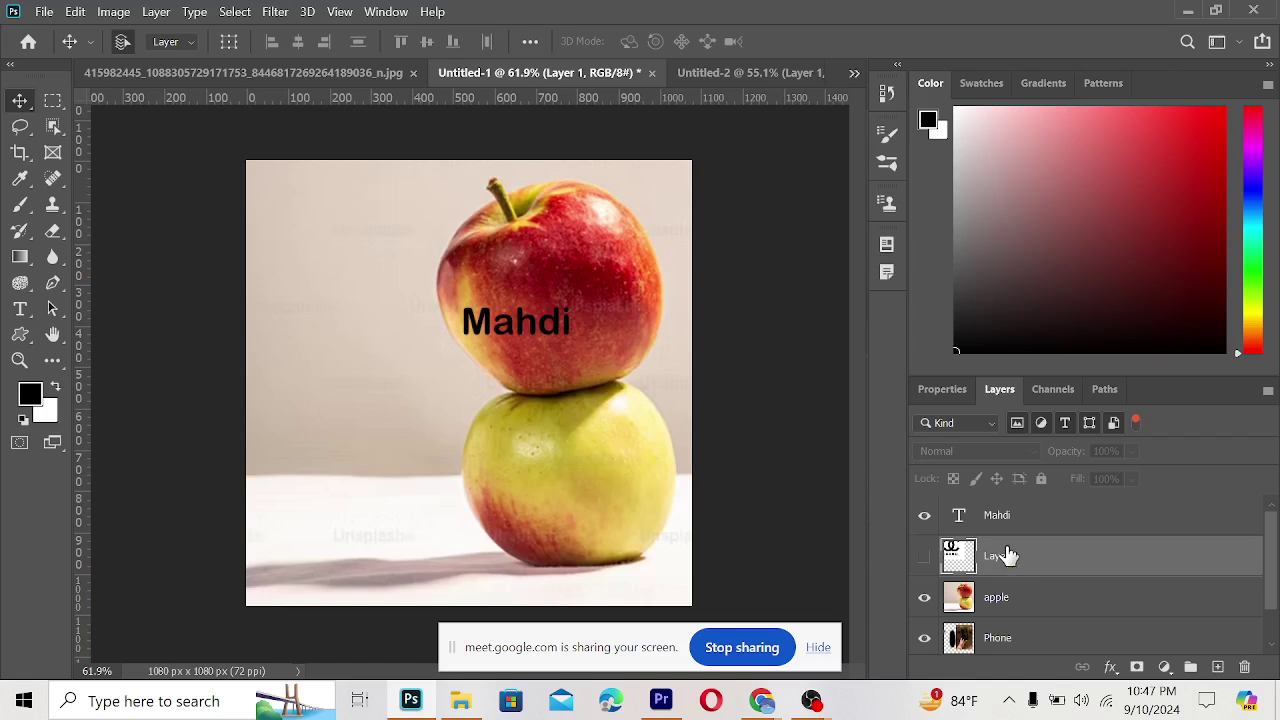
{"action": "left_click", "coordinate": [926, 556]}
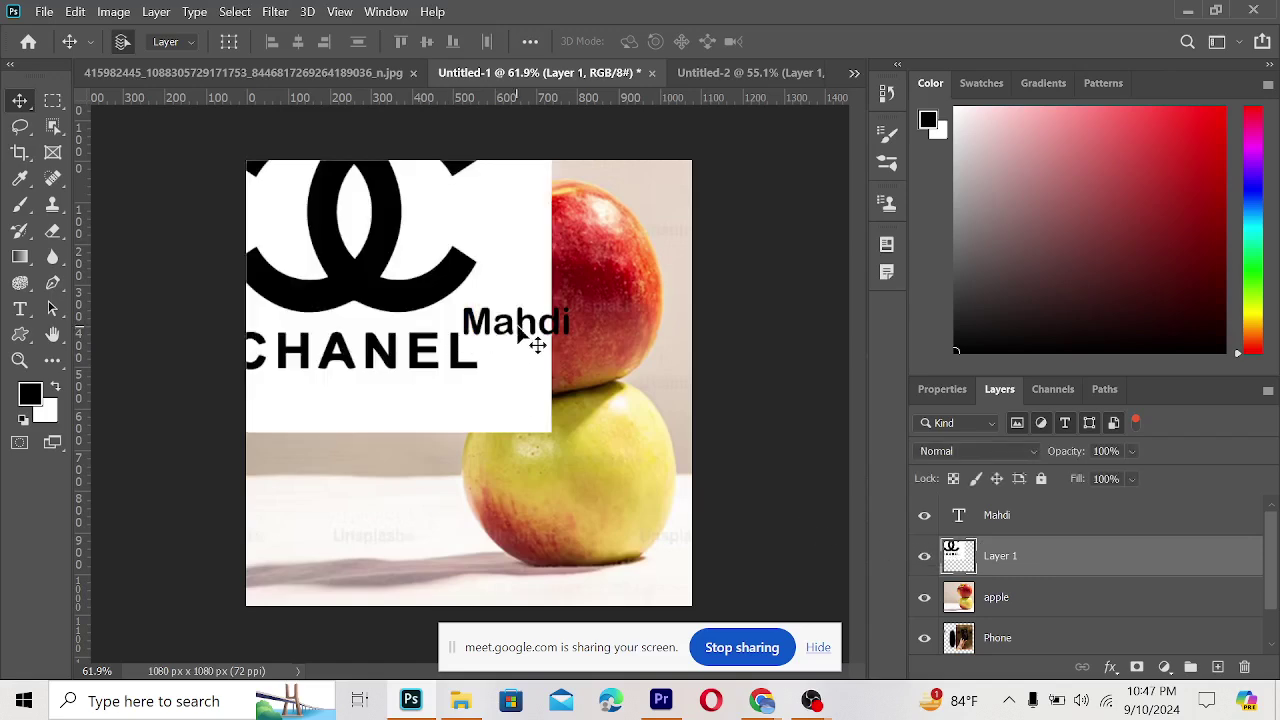
{"action": "left_click", "coordinate": [924, 556]}
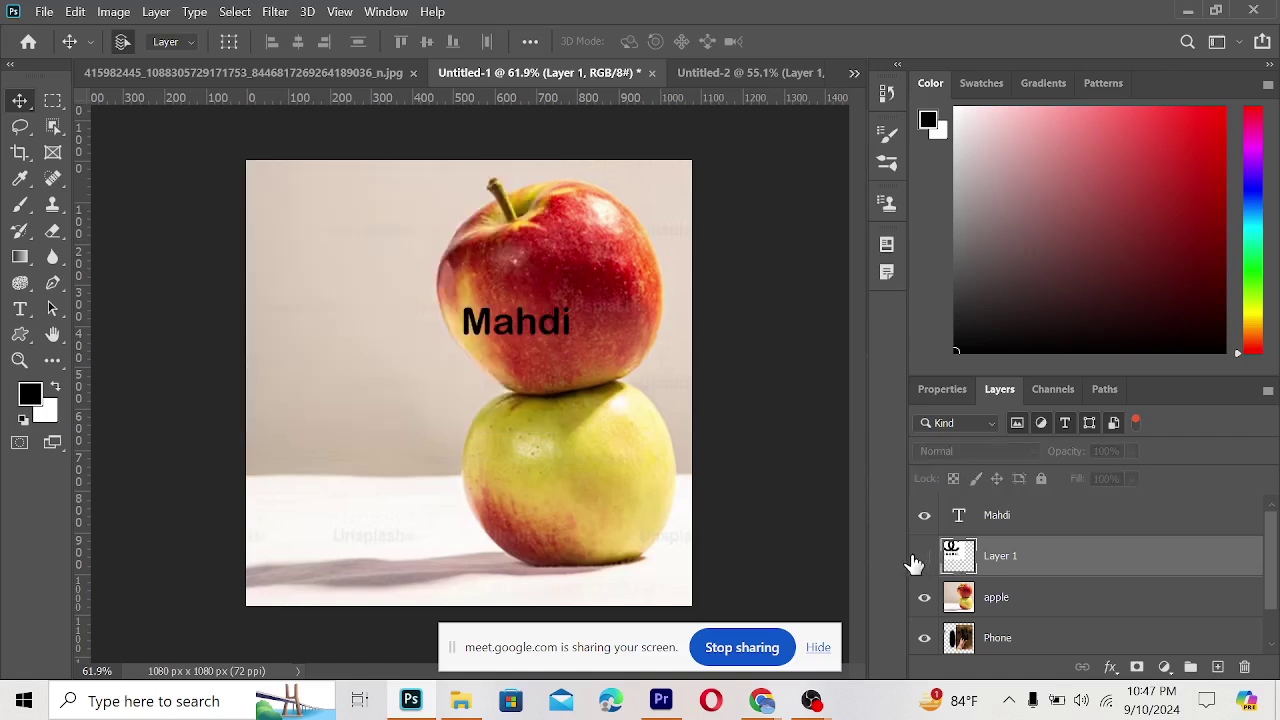
- Scale the name text up to about 363% and move it left to fit across the apples
{"action": "left_click", "coordinate": [517, 338]}
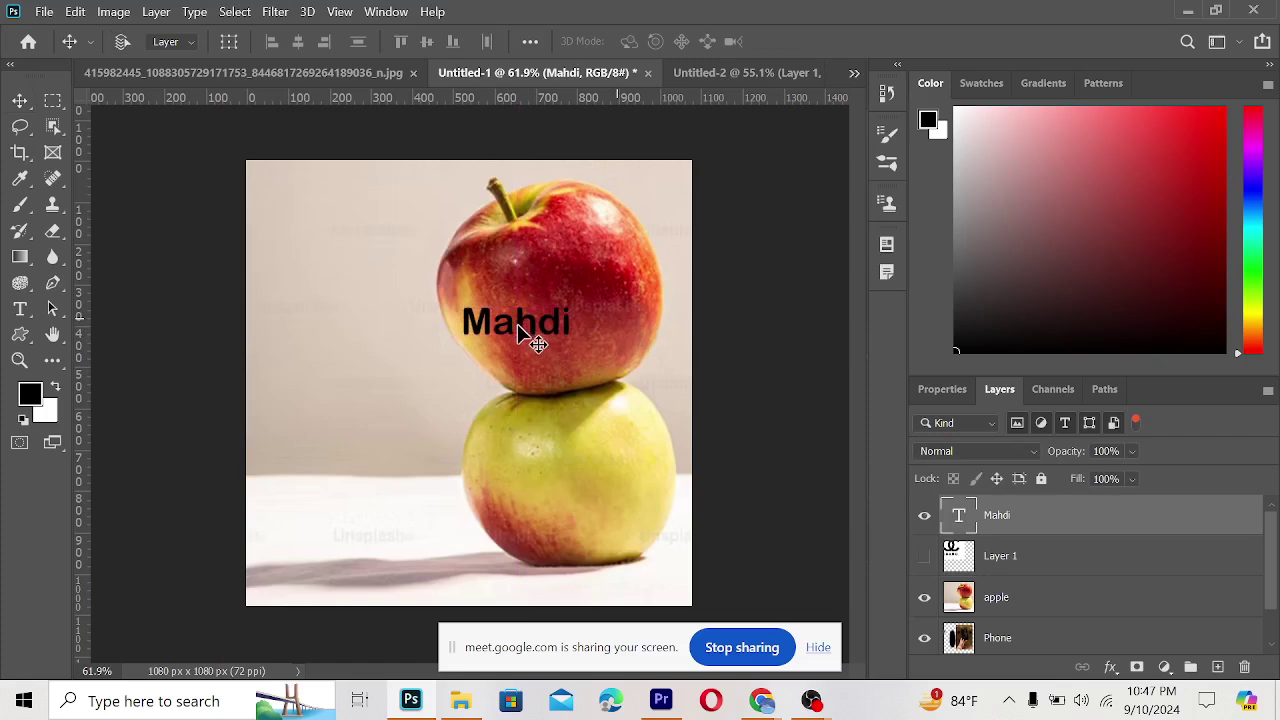
{"action": "key", "text": "ctrl+t"}
{"action": "left_click_drag", "start_coordinate": [515, 341], "coordinate": [482, 455]}
{"action": "left_click", "coordinate": [20, 100]}
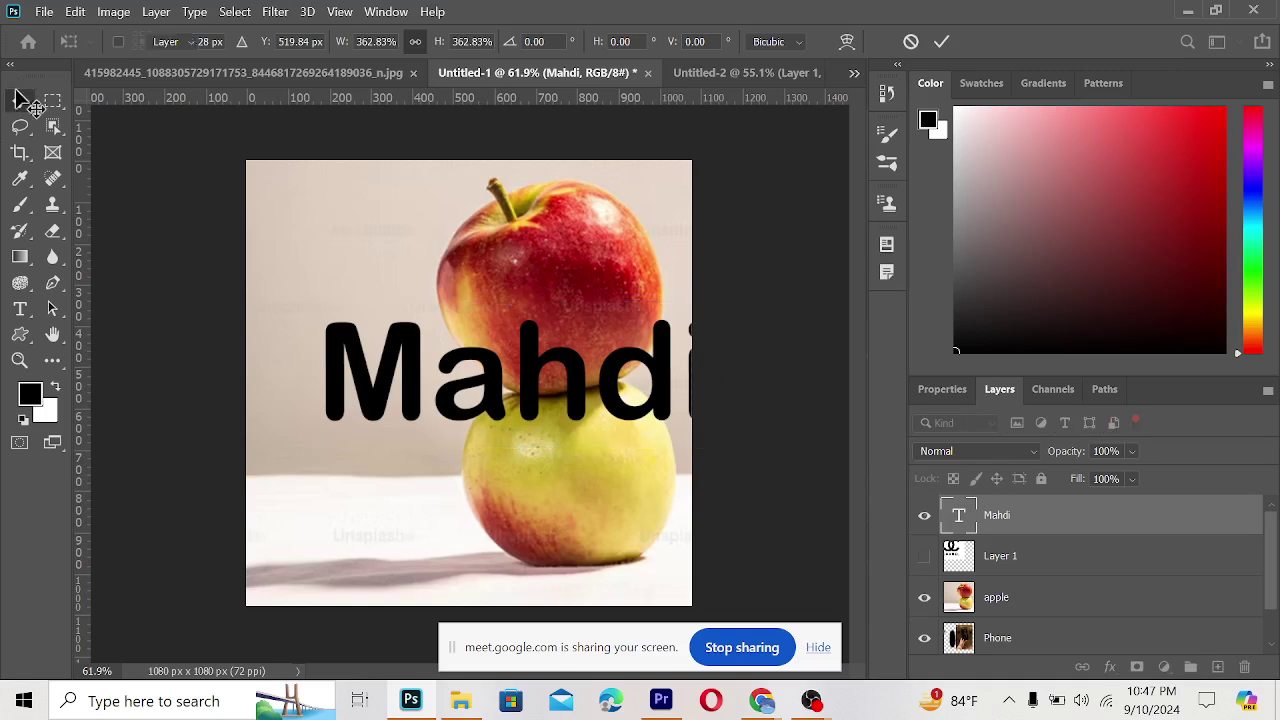
{"action": "mouse_move", "coordinate": [463, 357]}
{"action": "left_mouse_down"}
{"action": "mouse_move", "coordinate": [470, 370]}
{"action": "mouse_move", "coordinate": [430, 370]}
{"action": "mouse_move", "coordinate": [450, 375]}
{"action": "left_mouse_up"}
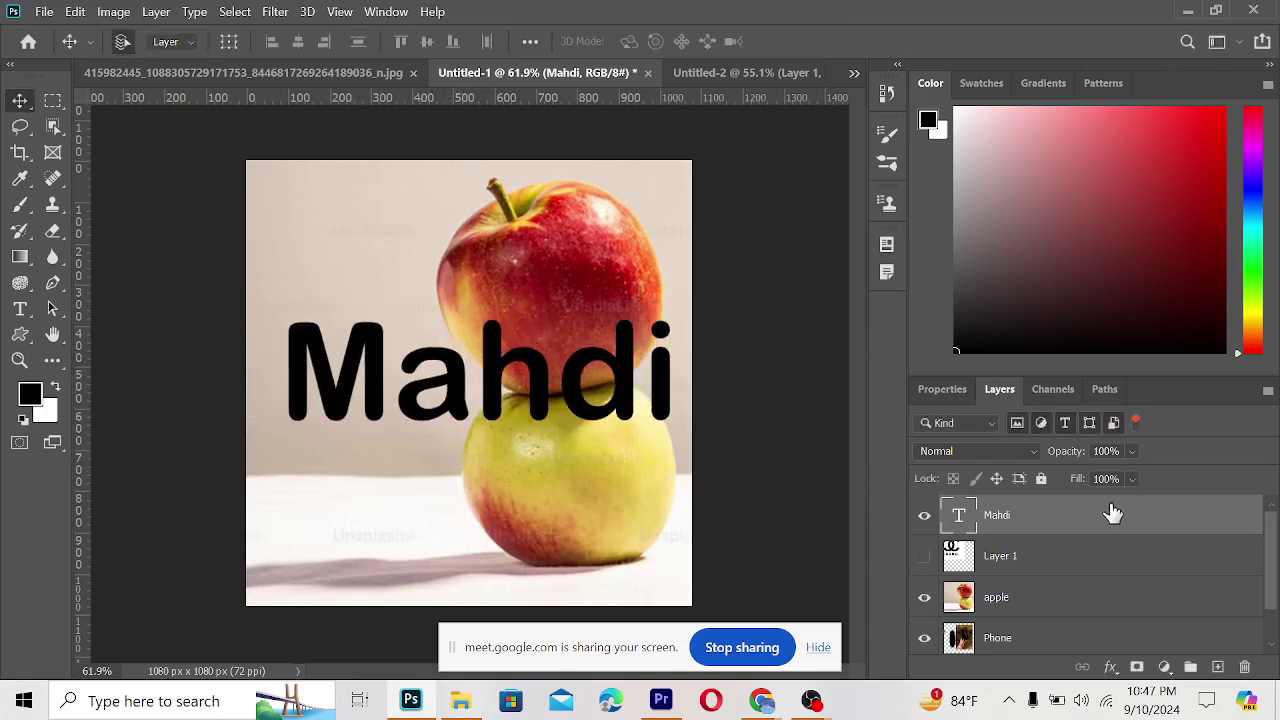
- Try centre and right paragraph alignment on the name text in its layer properties, and restore left alignment
{"action": "left_click", "coordinate": [962, 392]}
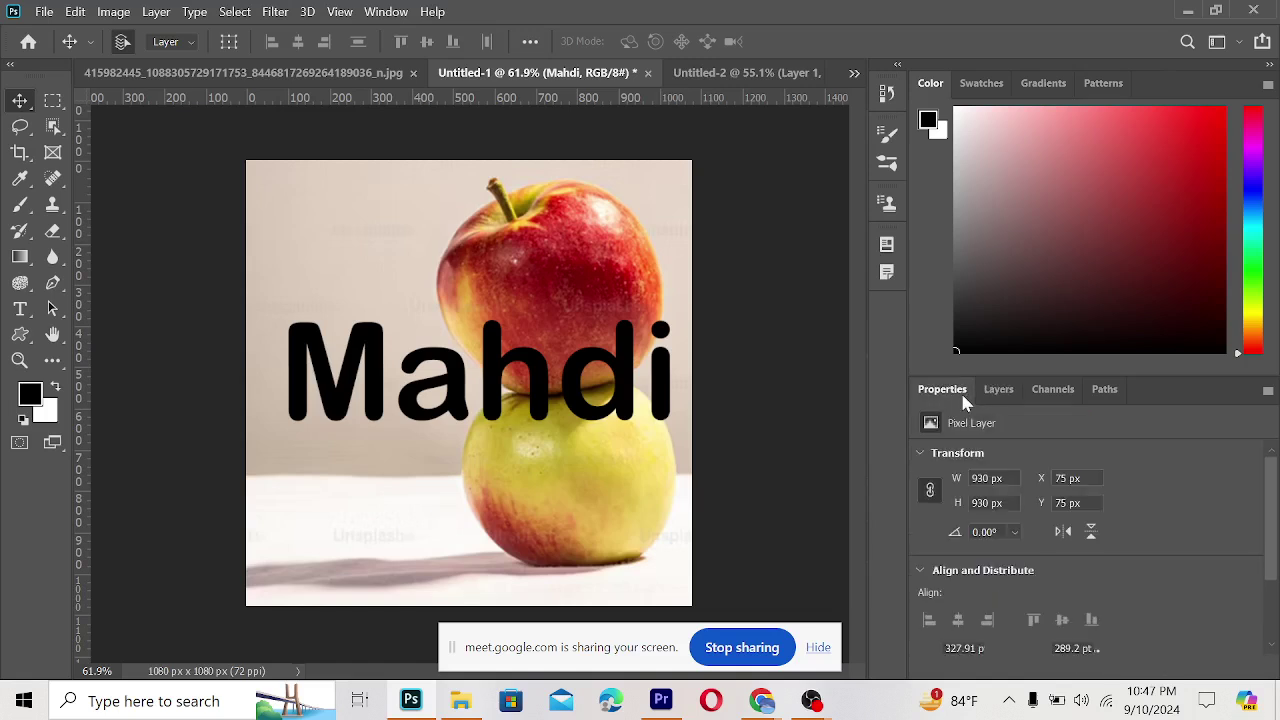
{"action": "scroll", "coordinate": [1080, 543], "scroll_direction": "down", "scroll_amount": 3}
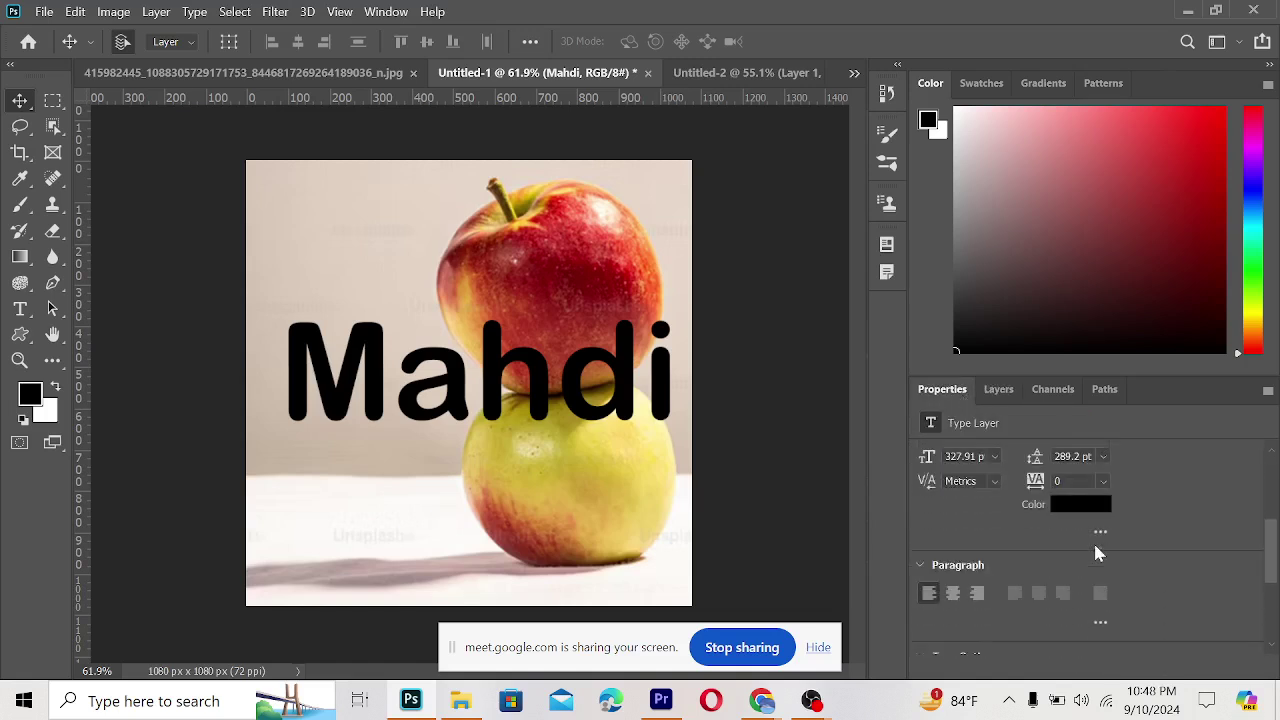
{"action": "scroll", "coordinate": [1097, 552], "scroll_direction": "down", "scroll_amount": 1}
{"action": "double_click", "coordinate": [560, 378]}
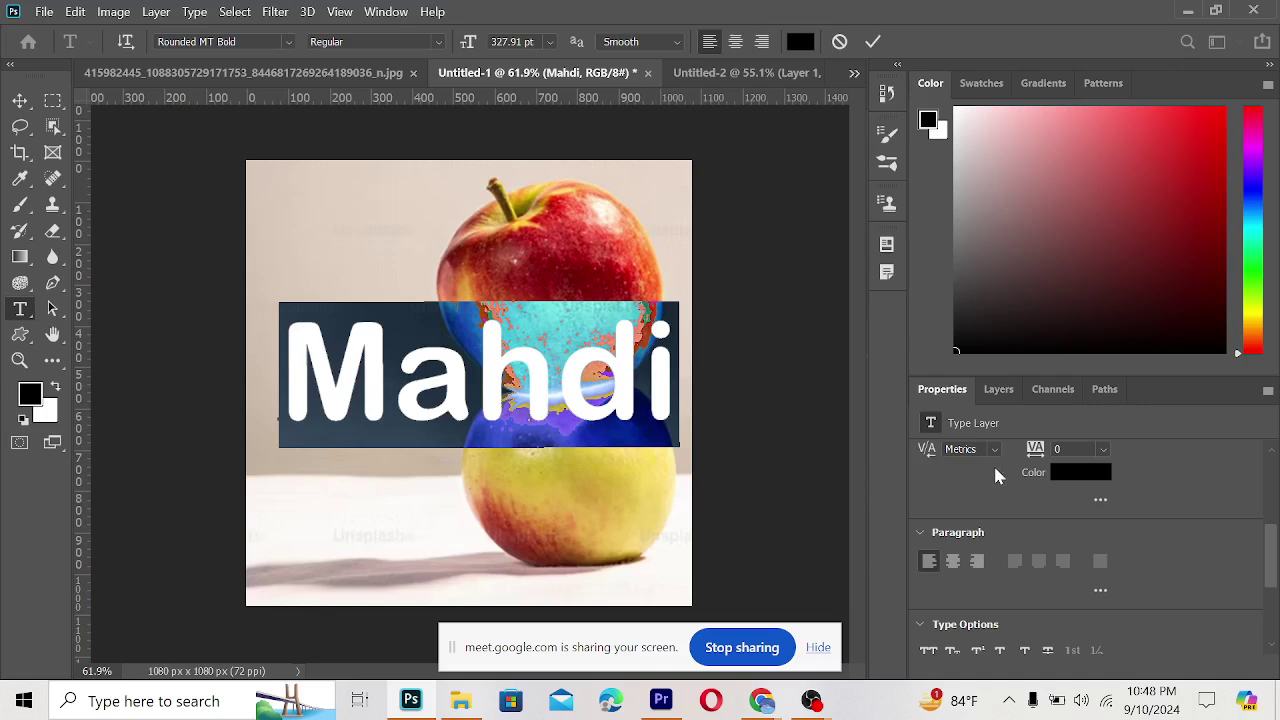
{"action": "left_click", "coordinate": [953, 561]}
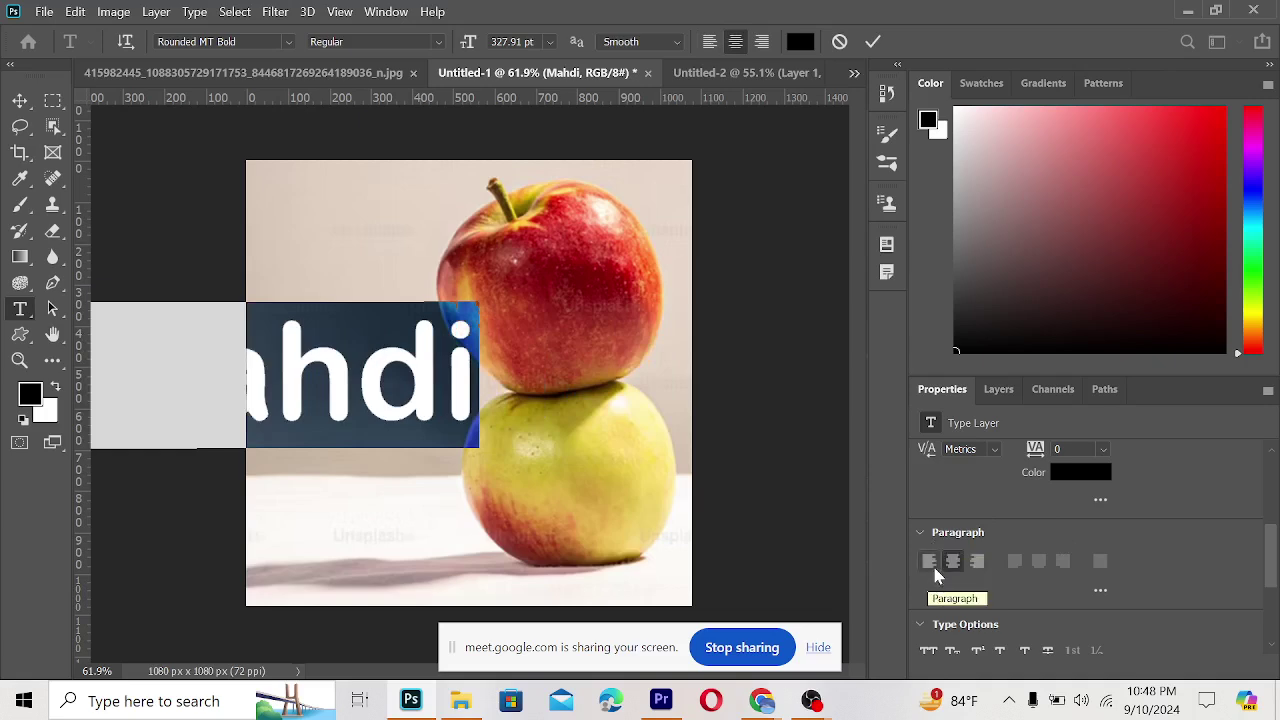
{"action": "left_click", "coordinate": [932, 563]}
{"action": "left_click", "coordinate": [977, 562]}
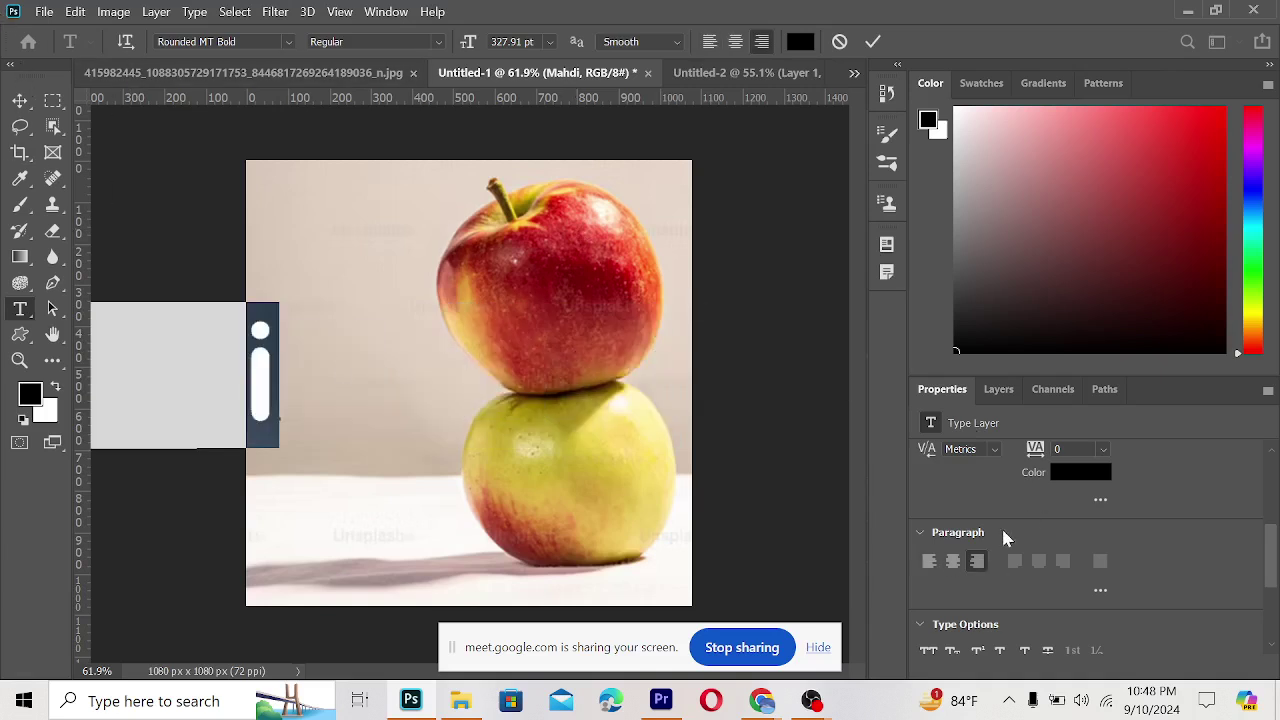
{"action": "left_click", "coordinate": [927, 562]}
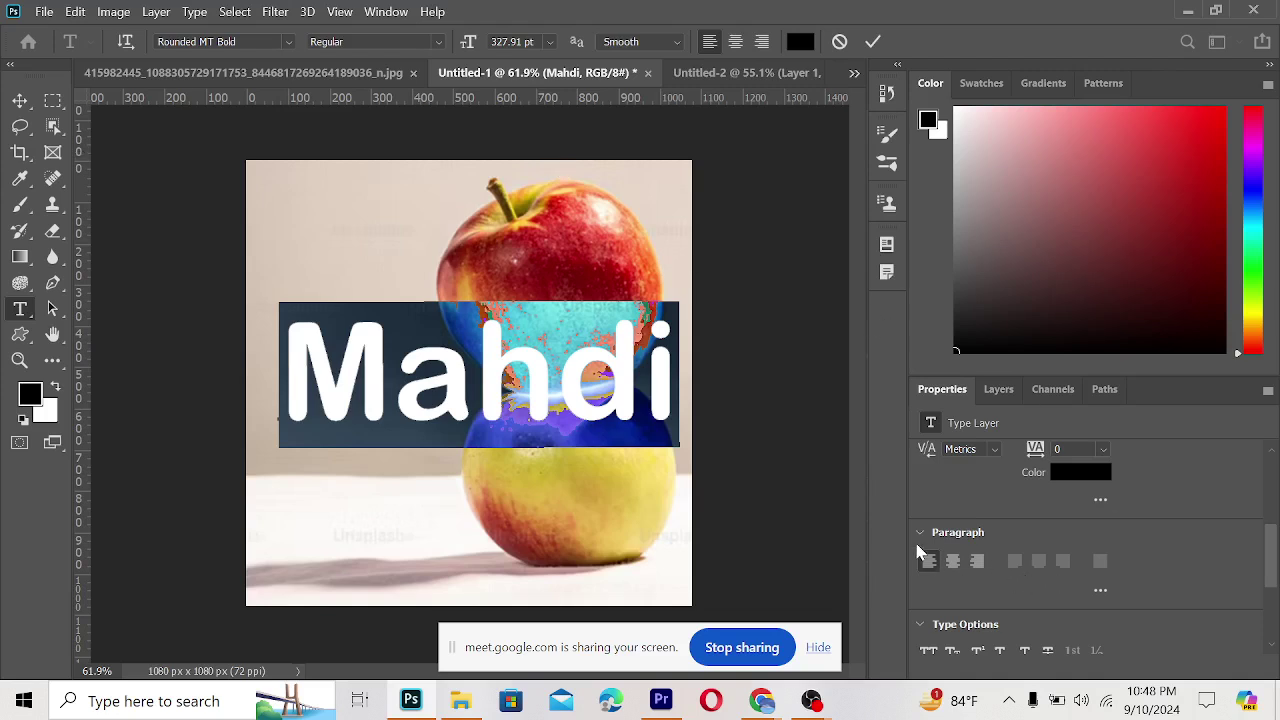
{"action": "left_click", "coordinate": [24, 102]}
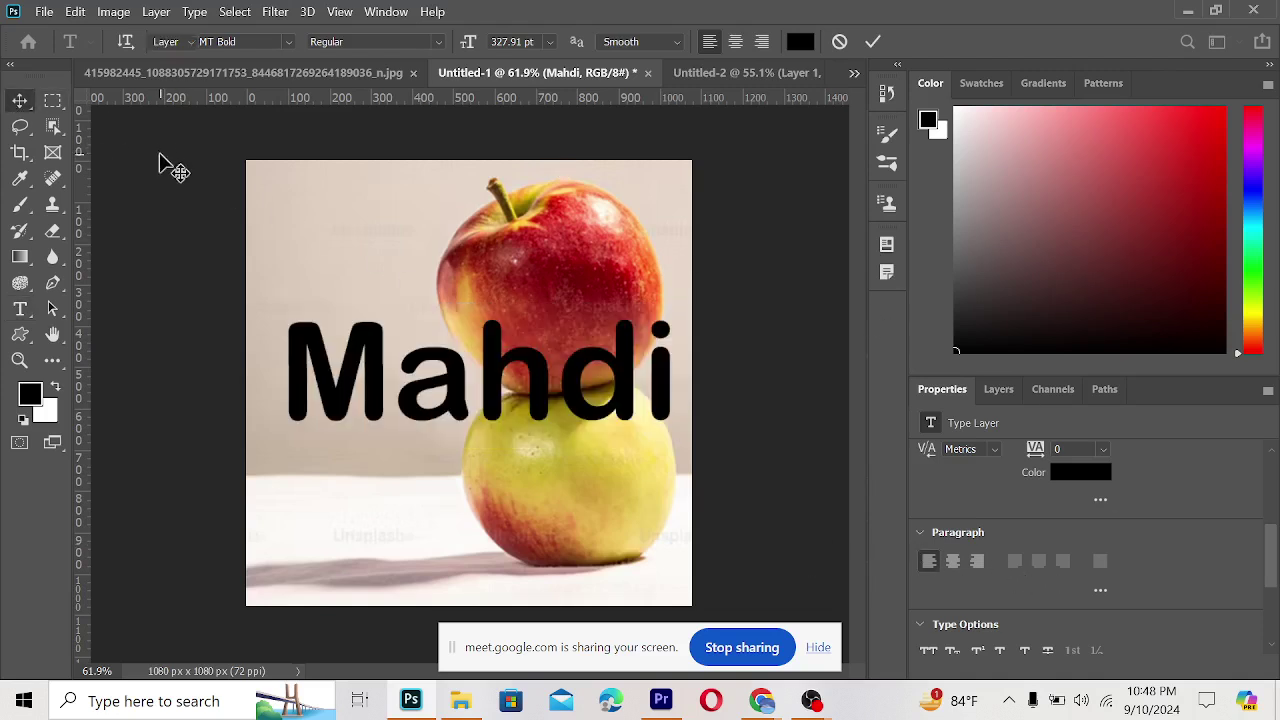
- Switch the name text to centre and finally right alignment, and move it back onto the canvas across the apples
{"action": "left_click", "coordinate": [955, 562]}
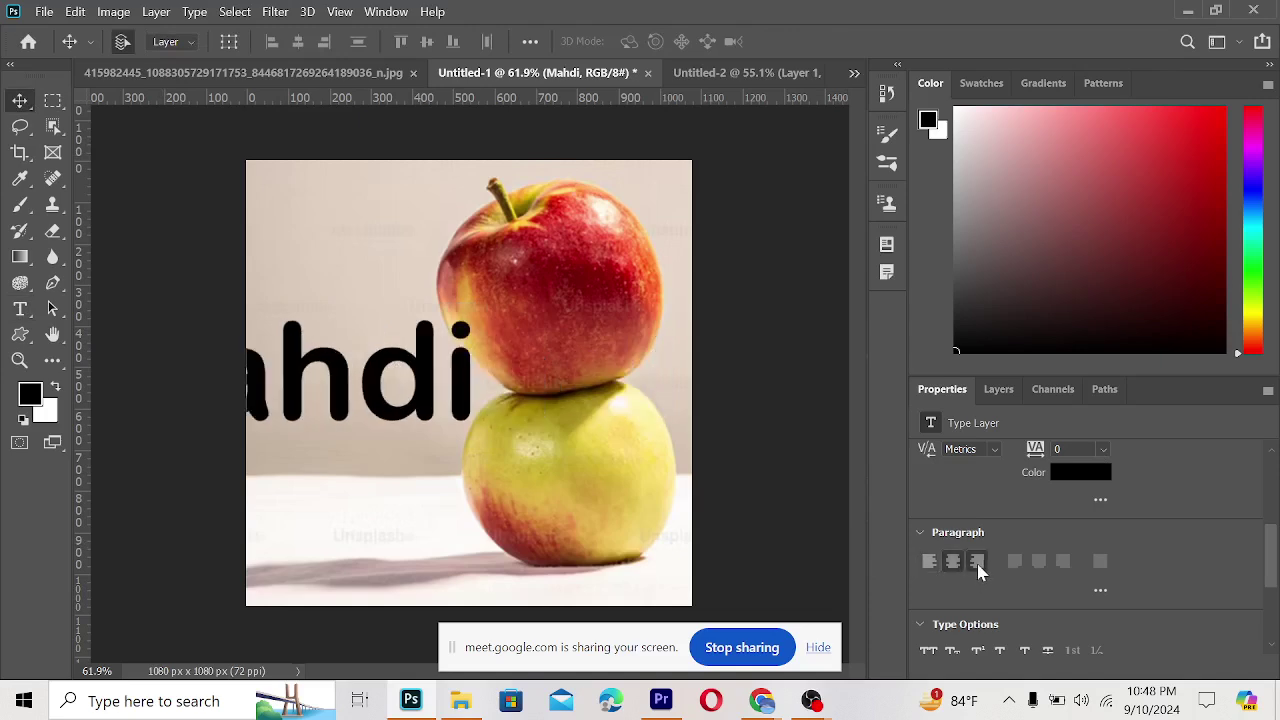
{"action": "left_click", "coordinate": [977, 562]}
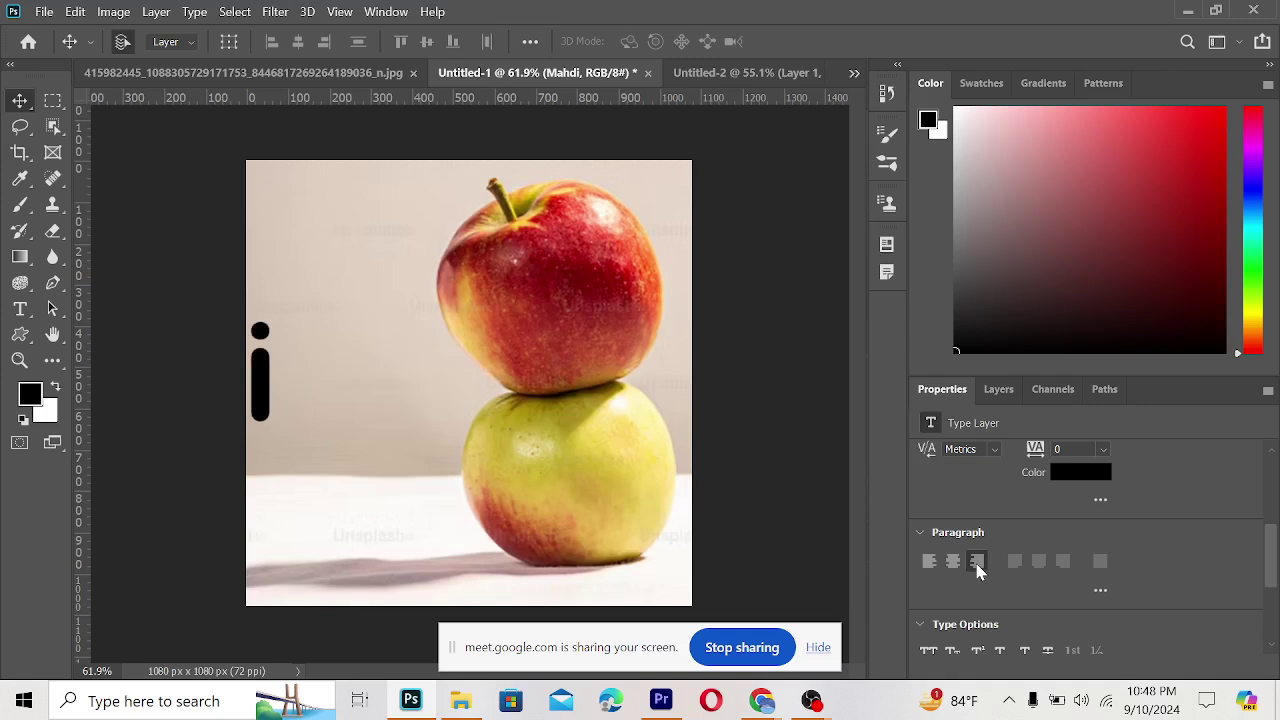
{"action": "left_click_drag", "start_coordinate": [286, 394], "coordinate": [646, 357]}
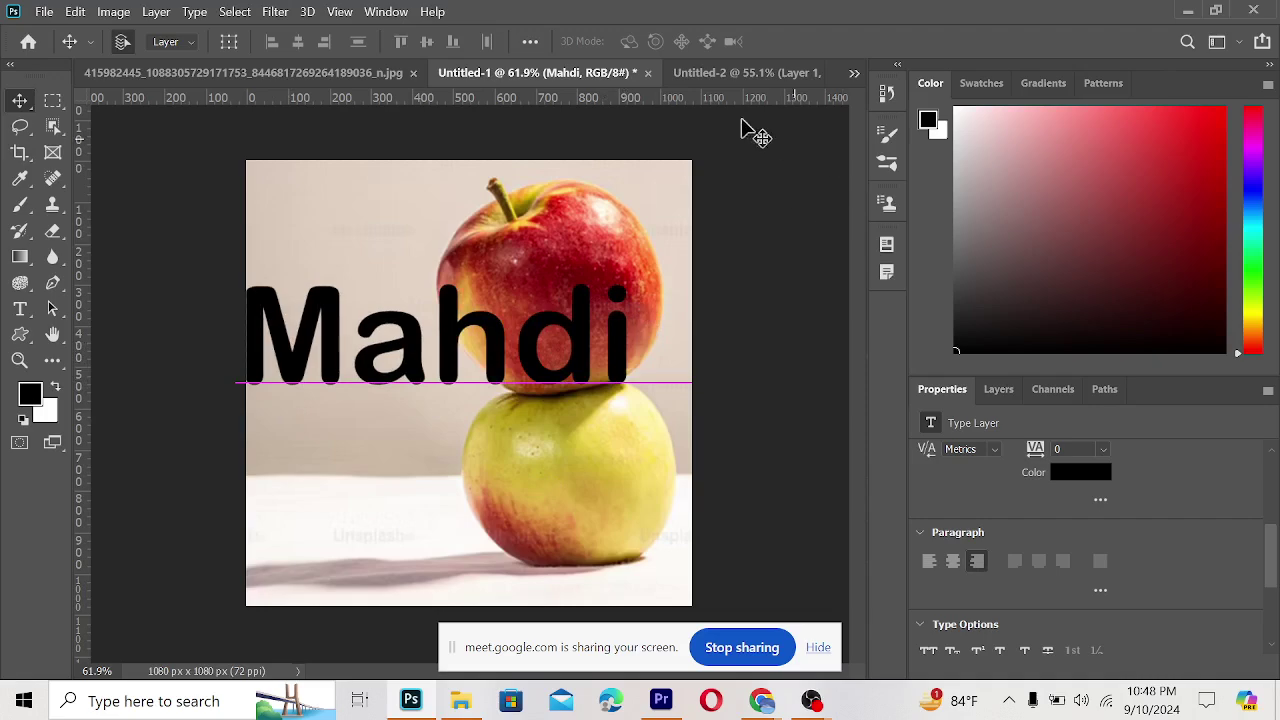
- Create a new document from the A4 print preset, 210 x 297 mm at 300 ppi, with a white background
{"action": "left_click", "coordinate": [44, 12]}
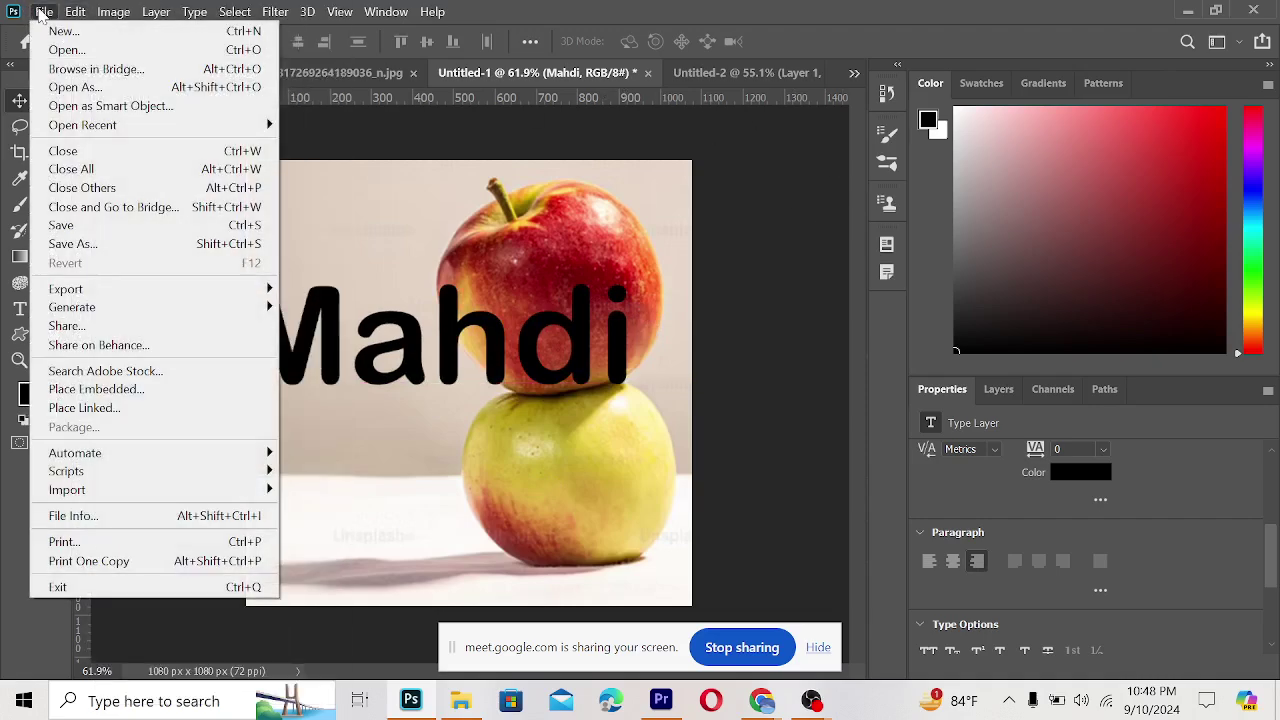
{"action": "left_click", "coordinate": [64, 31]}
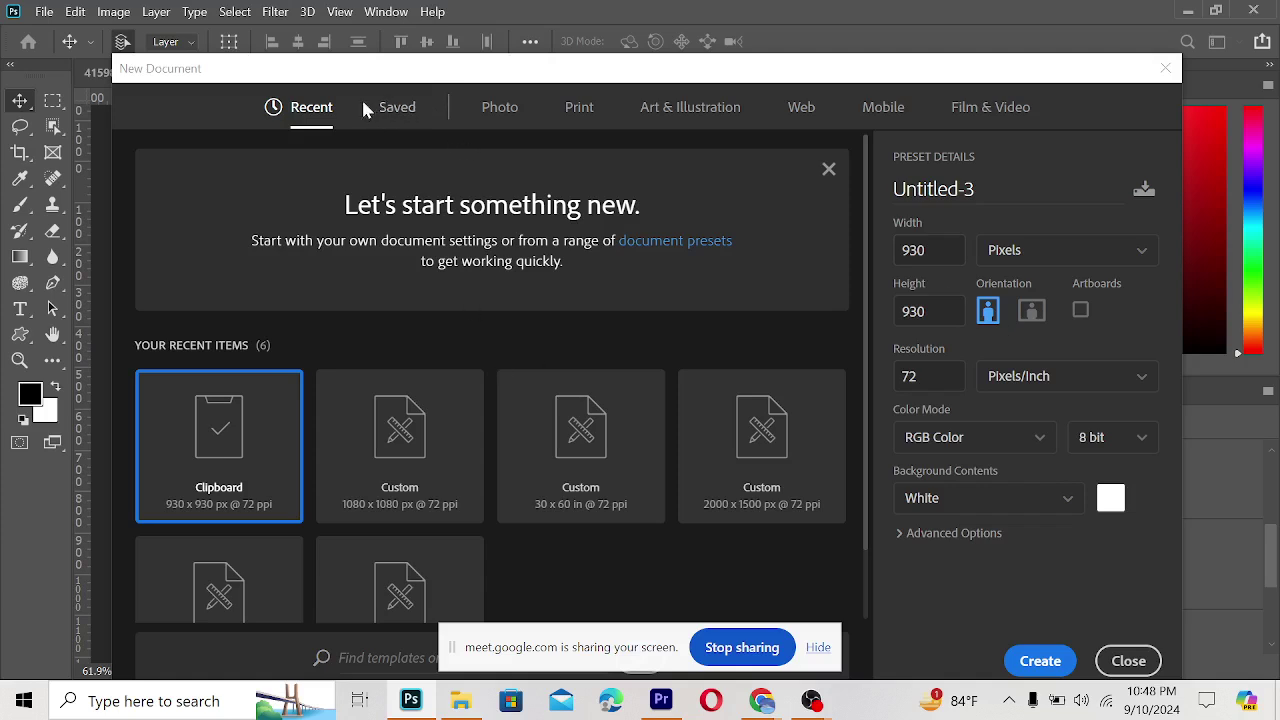
{"action": "left_click", "coordinate": [578, 115]}
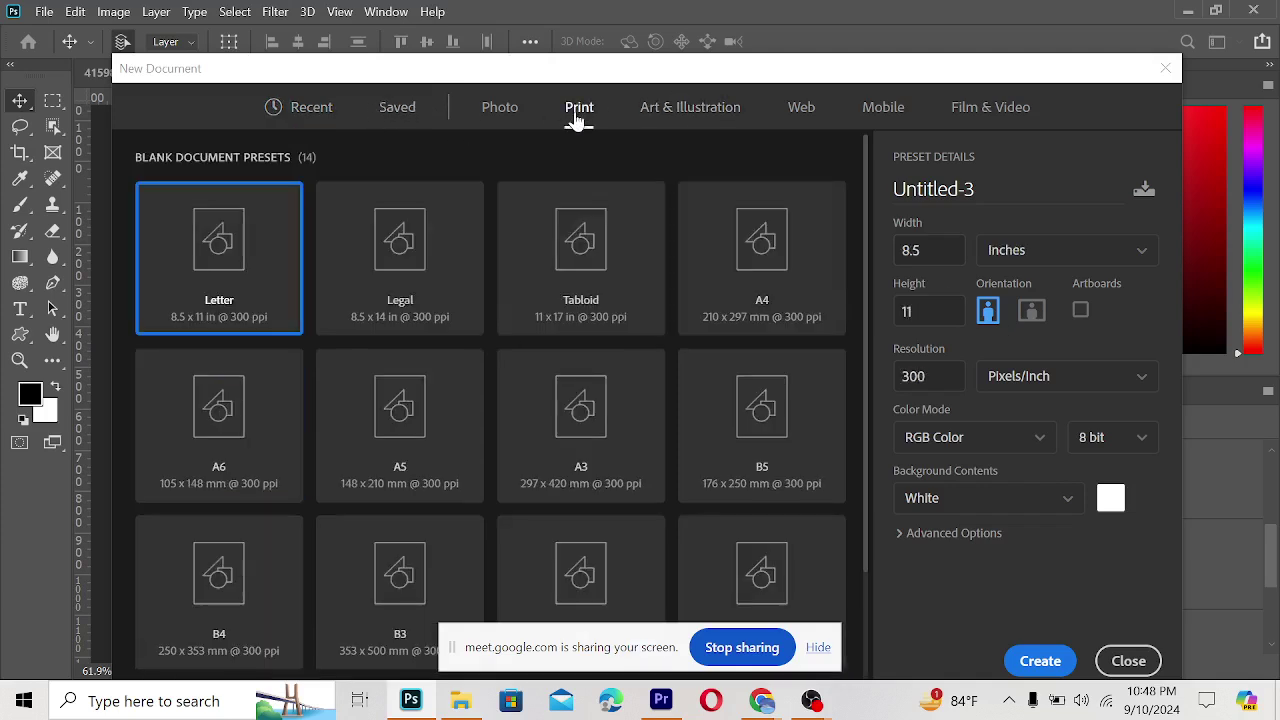
{"action": "left_click", "coordinate": [800, 278]}
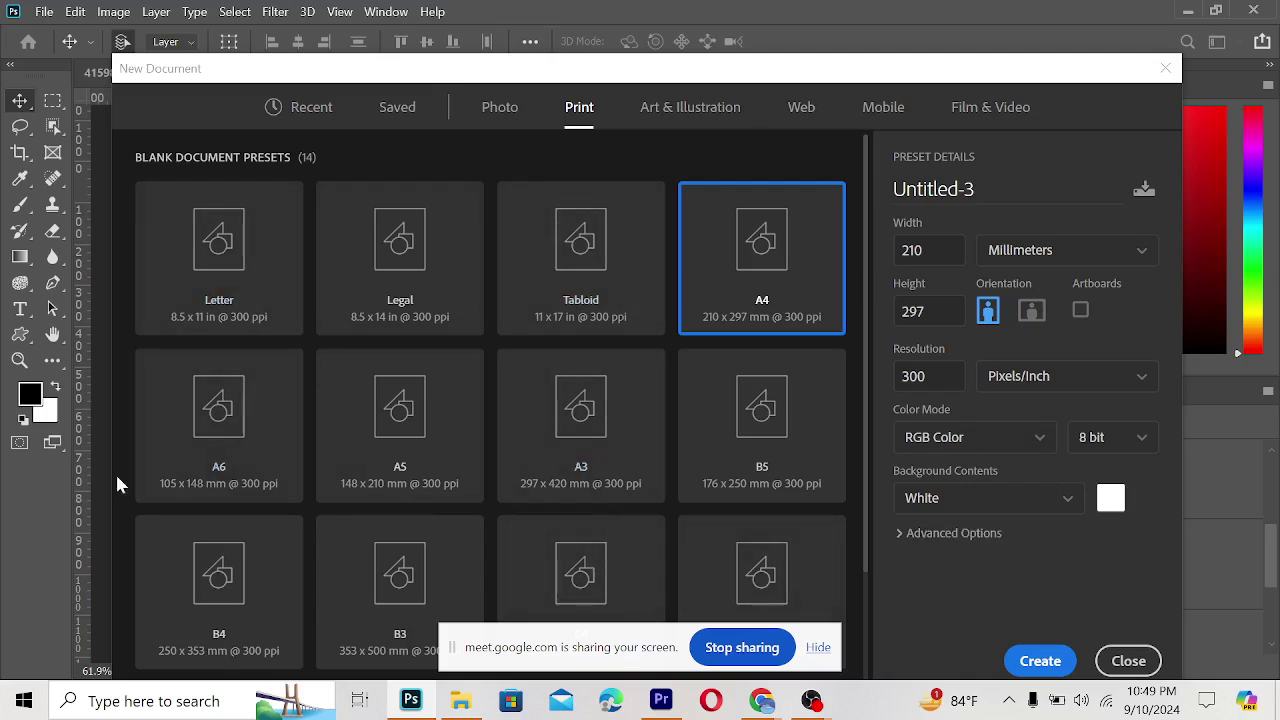
{"action": "scroll", "coordinate": [484, 593], "scroll_direction": "down", "scroll_amount": 3}
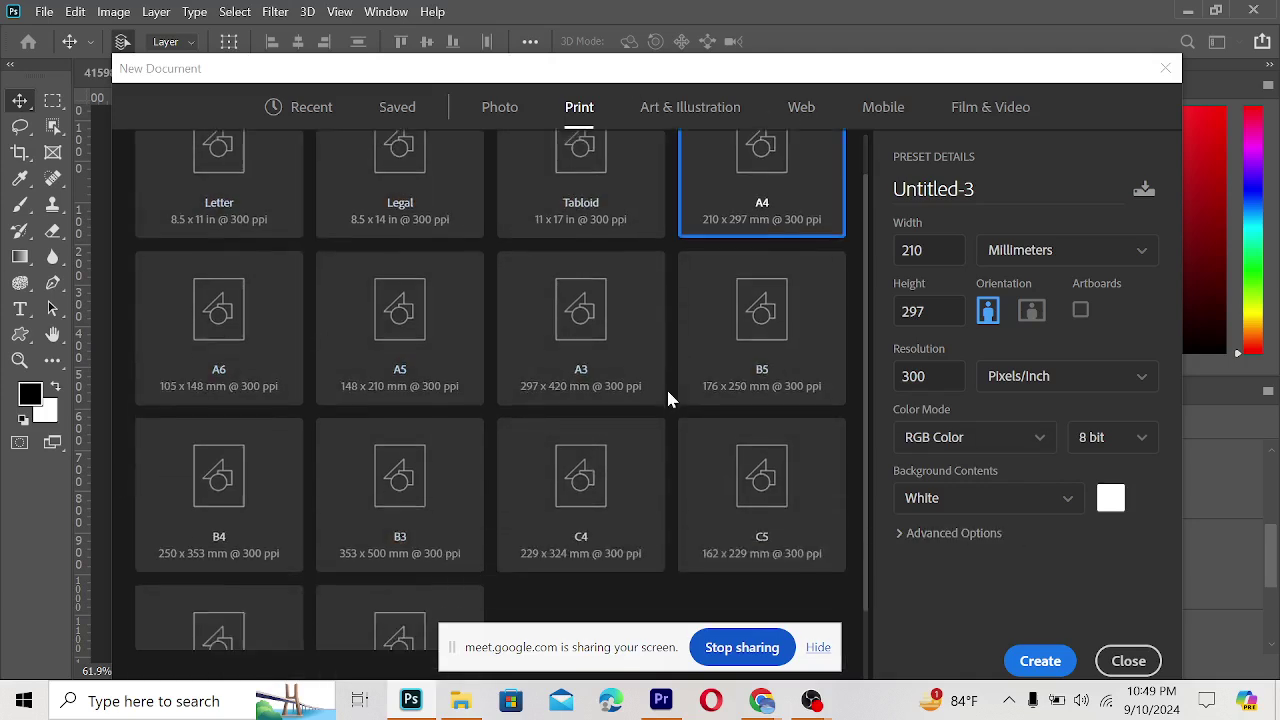
{"action": "scroll", "coordinate": [546, 471], "scroll_direction": "up", "scroll_amount": 3}
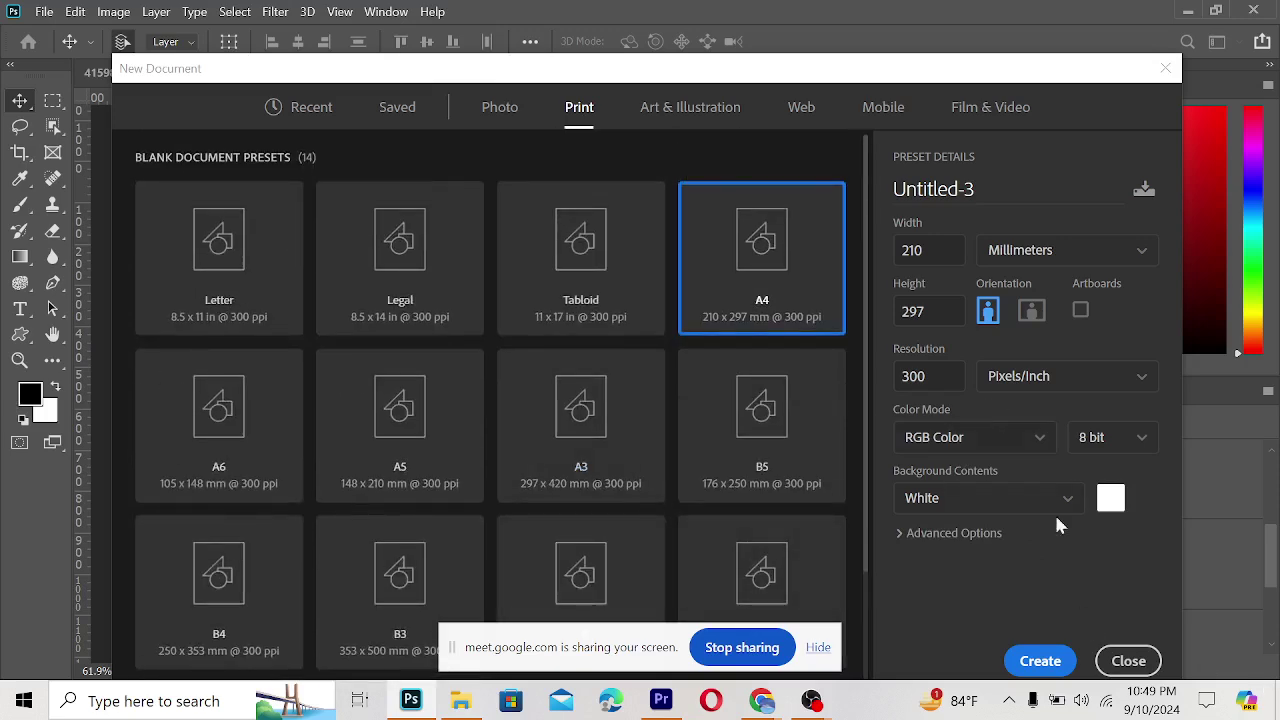
{"action": "left_click", "coordinate": [1036, 662]}
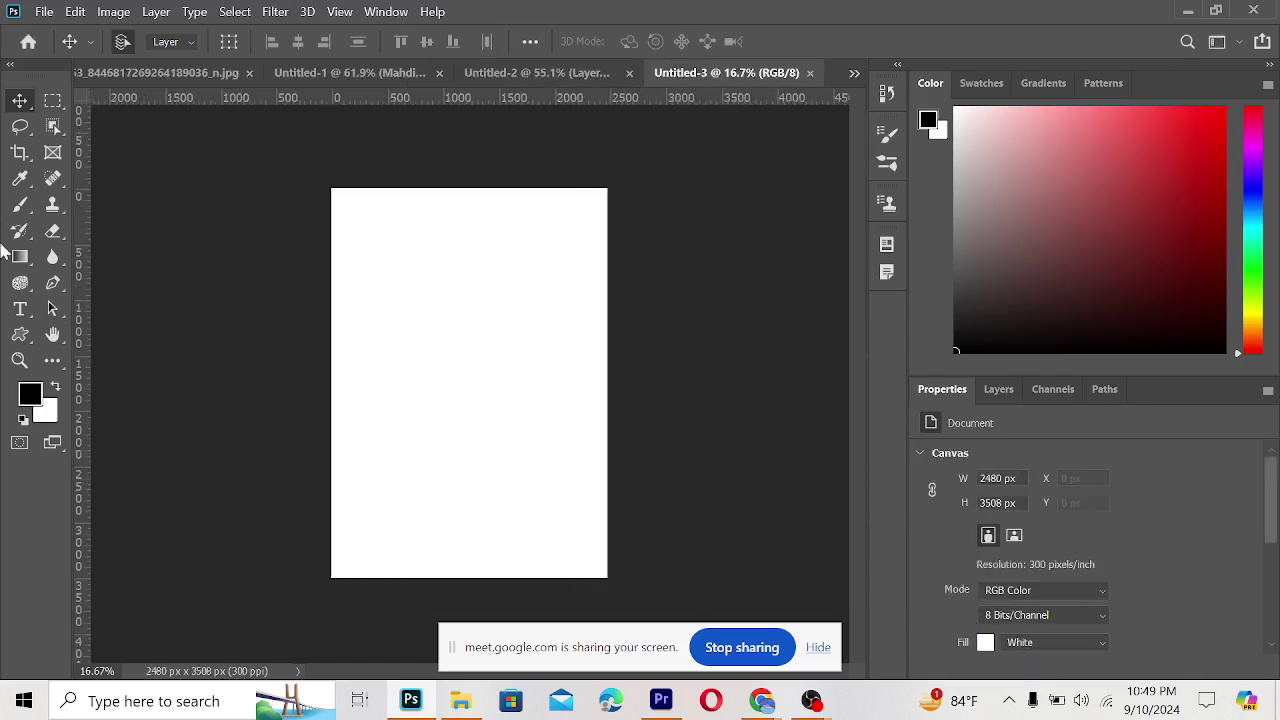
- Add the text "welcome to Our Graphic designing course" near the upper left of the blank page
{"action": "left_click", "coordinate": [20, 309]}
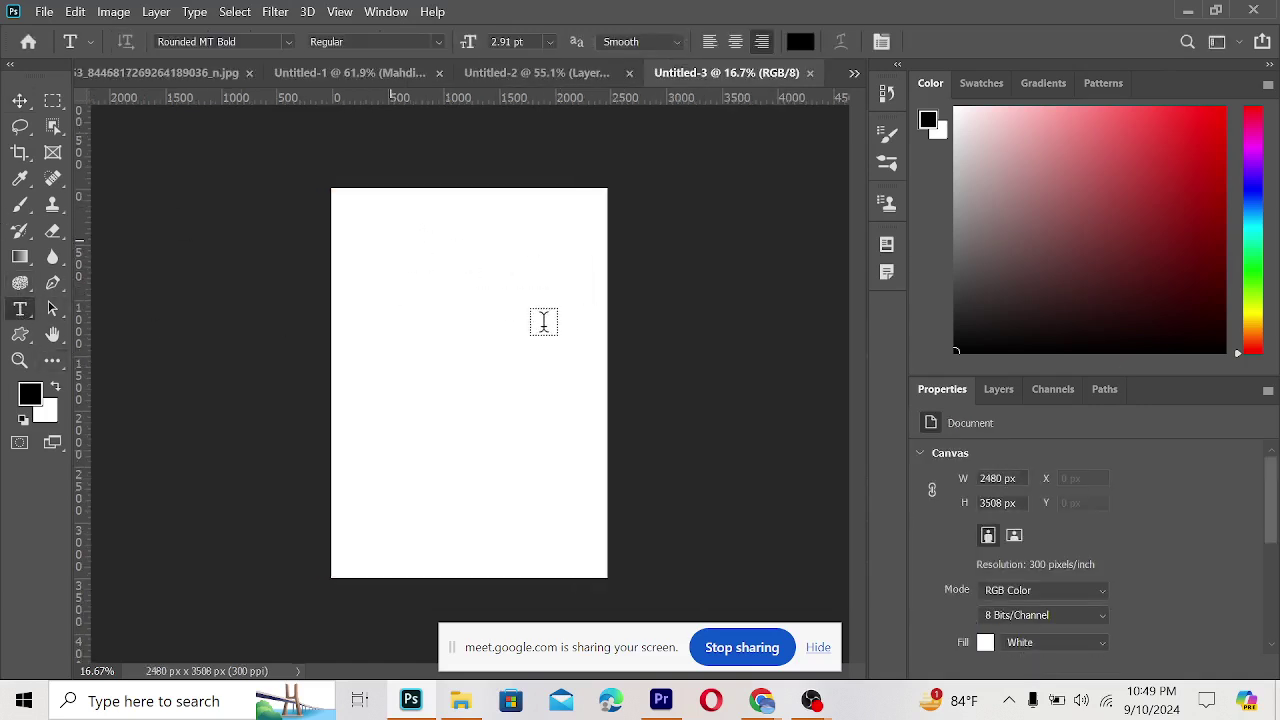
{"action": "left_click", "coordinate": [385, 238]}
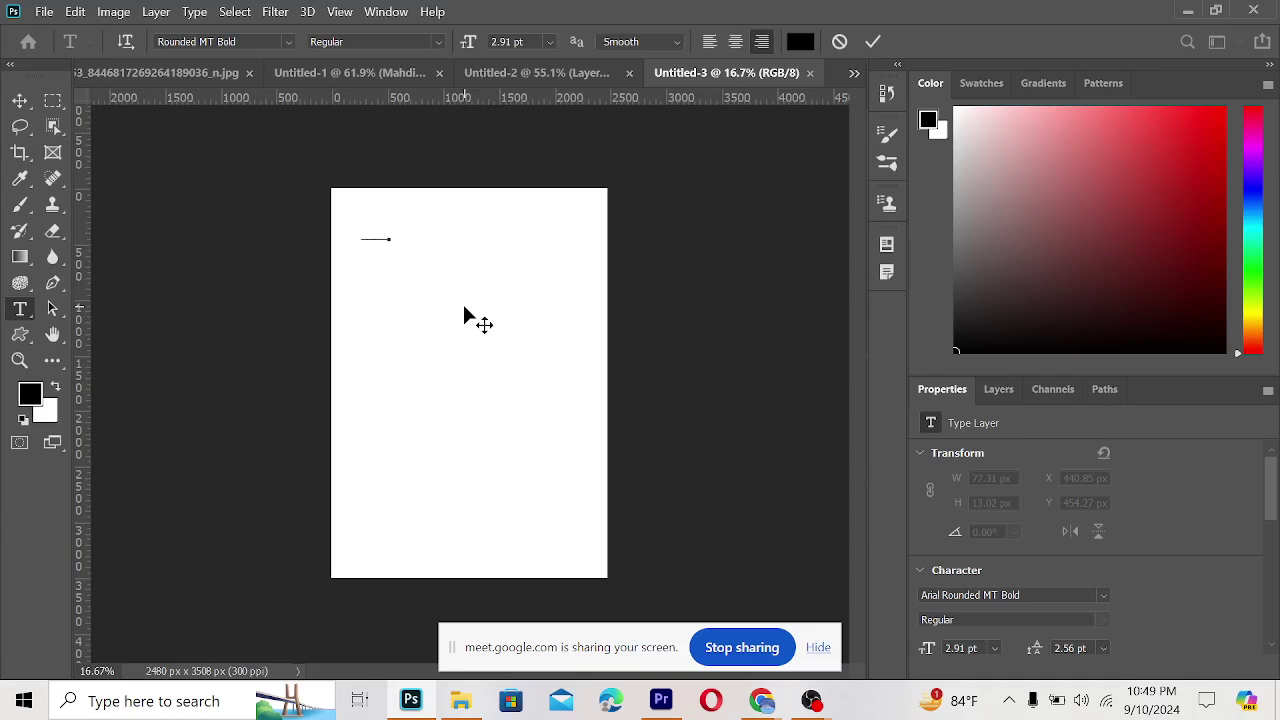
{"action": "left_click", "coordinate": [20, 100]}
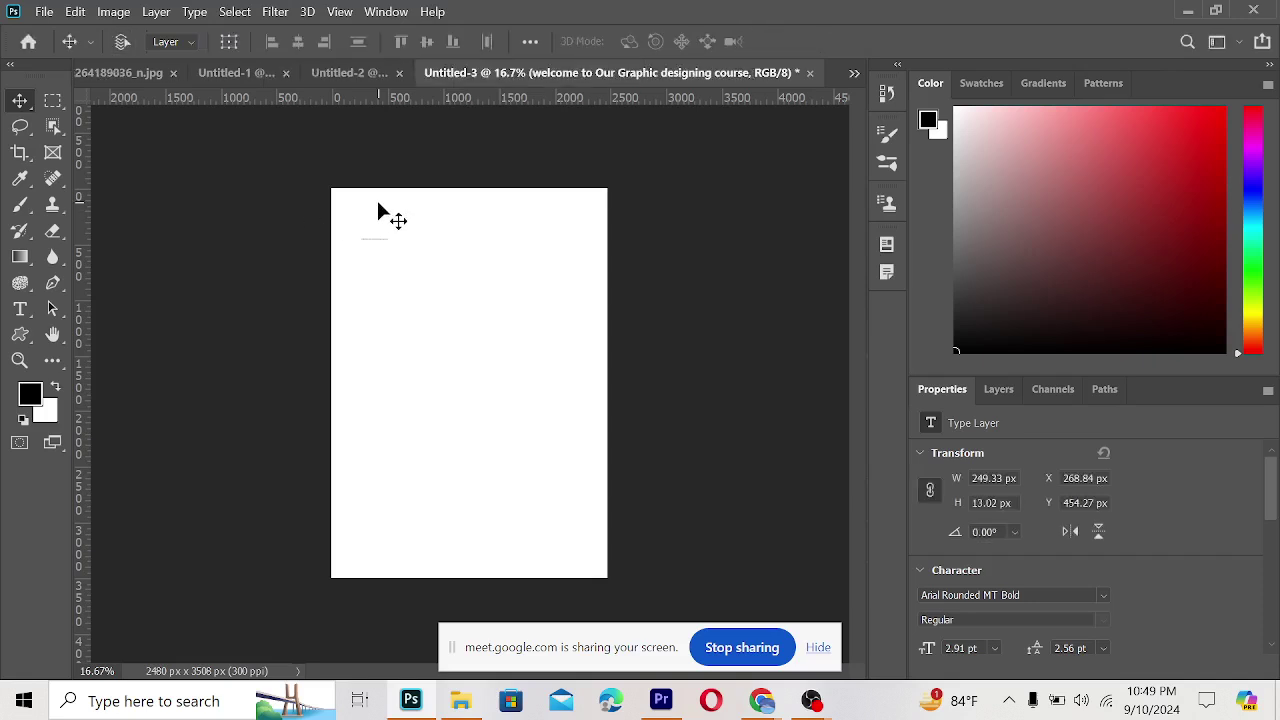
- Scale the welcome text up to about 642% and move it slightly right and down
{"action": "key", "text": "ctrl+t"}
{"action": "left_click_drag", "start_coordinate": [406, 258], "coordinate": [617, 371]}
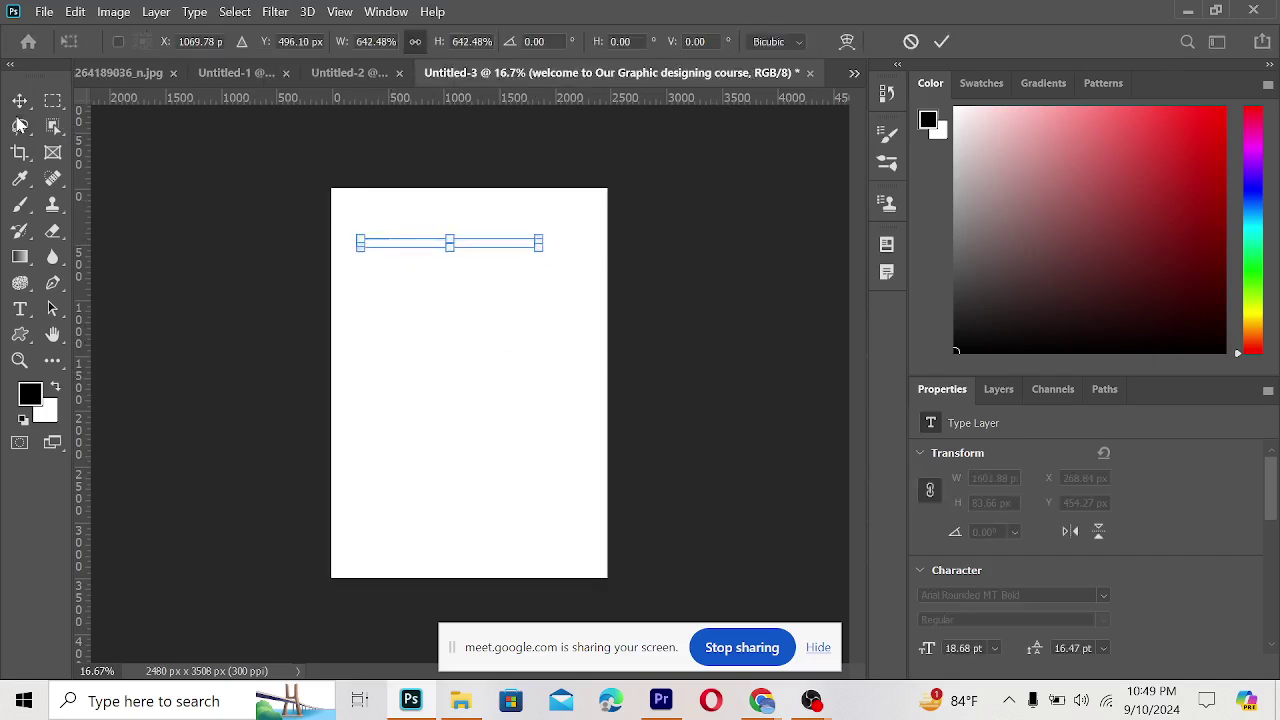
{"action": "left_click", "coordinate": [21, 124]}
{"action": "left_click", "coordinate": [22, 122]}
{"action": "left_click", "coordinate": [20, 100]}
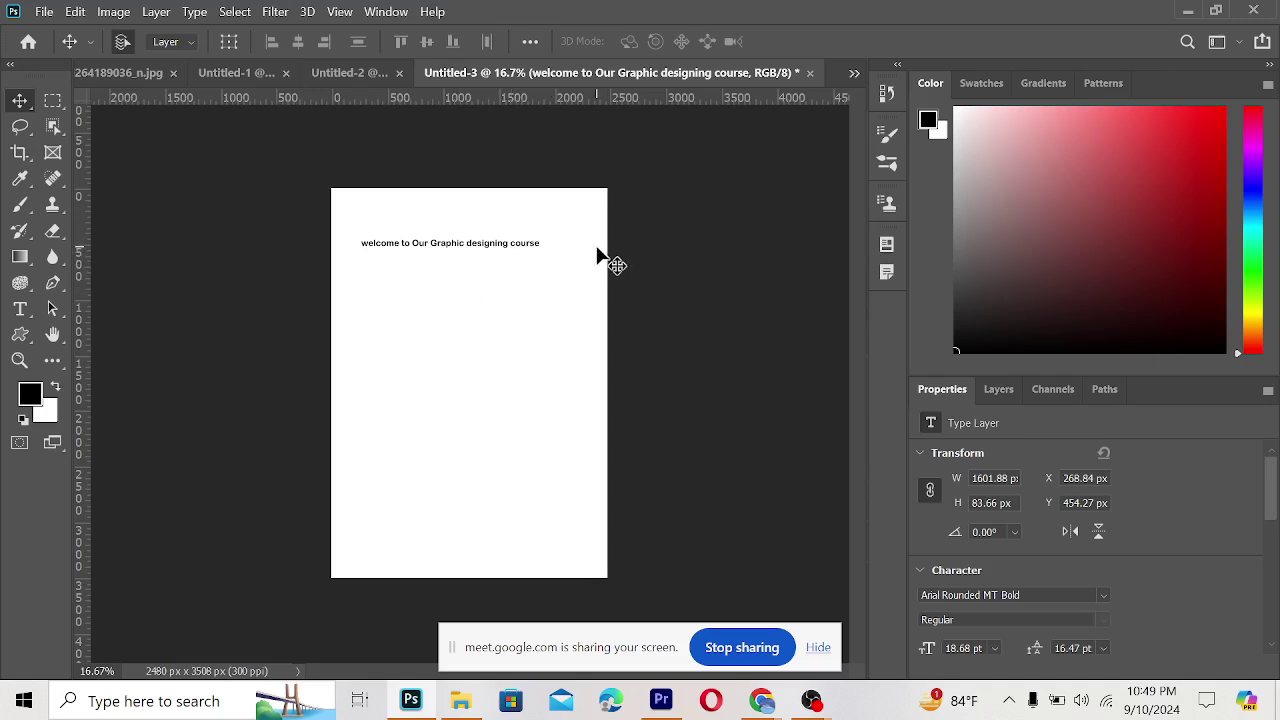
{"action": "left_click_drag", "start_coordinate": [500, 250], "coordinate": [528, 257]}
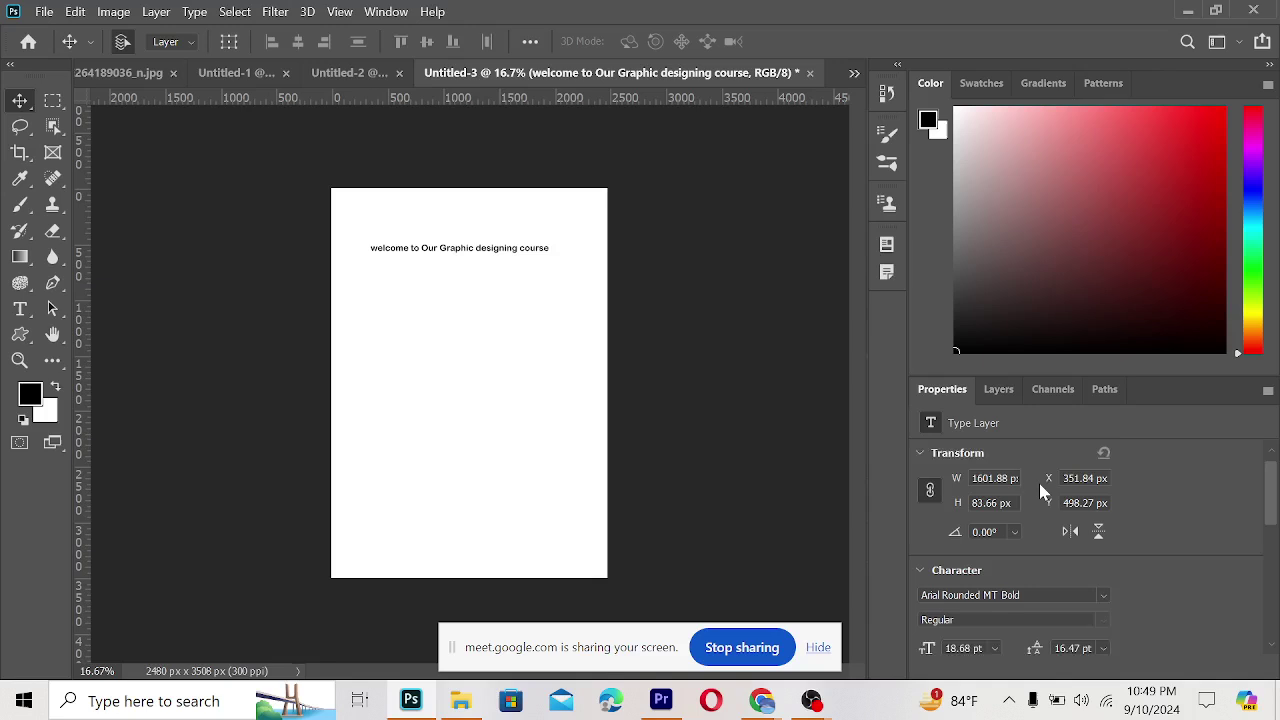
- Scale the welcome text up a little more, to about 107%
{"action": "scroll", "coordinate": [1039, 482], "scroll_direction": "down", "scroll_amount": 1}
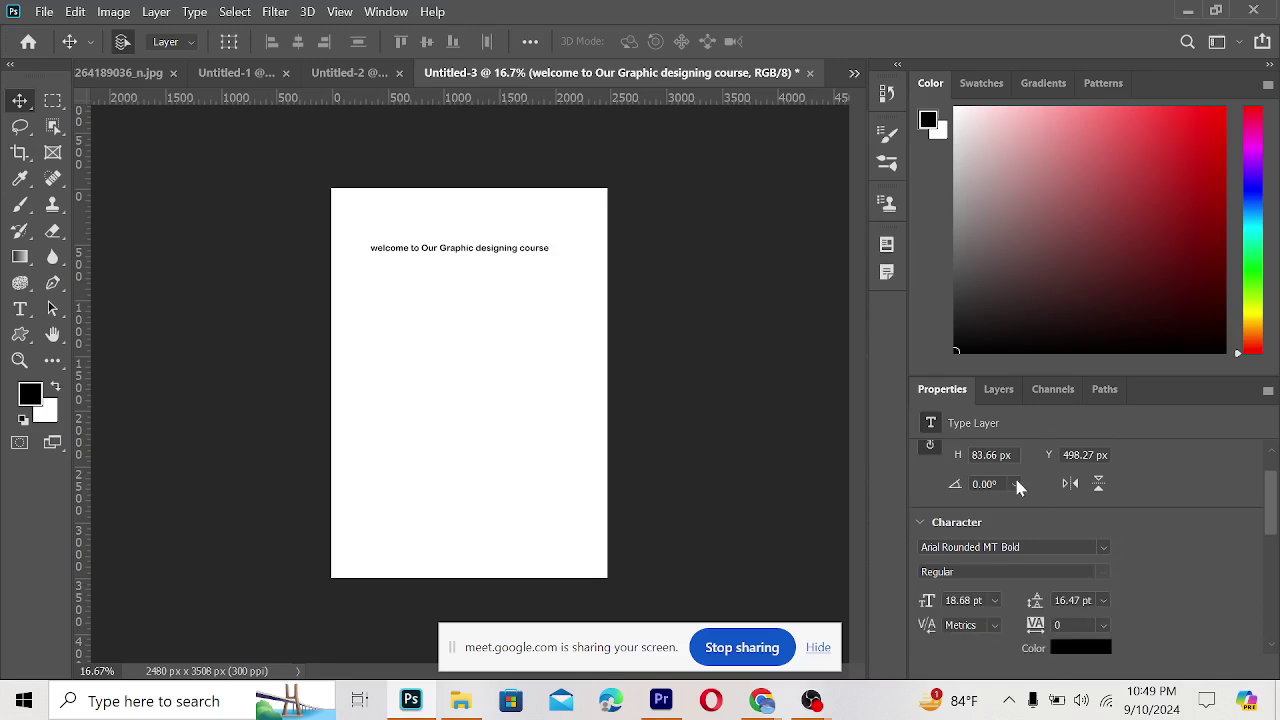
{"action": "left_click", "coordinate": [497, 268]}
{"action": "key", "text": "ctrl+t"}
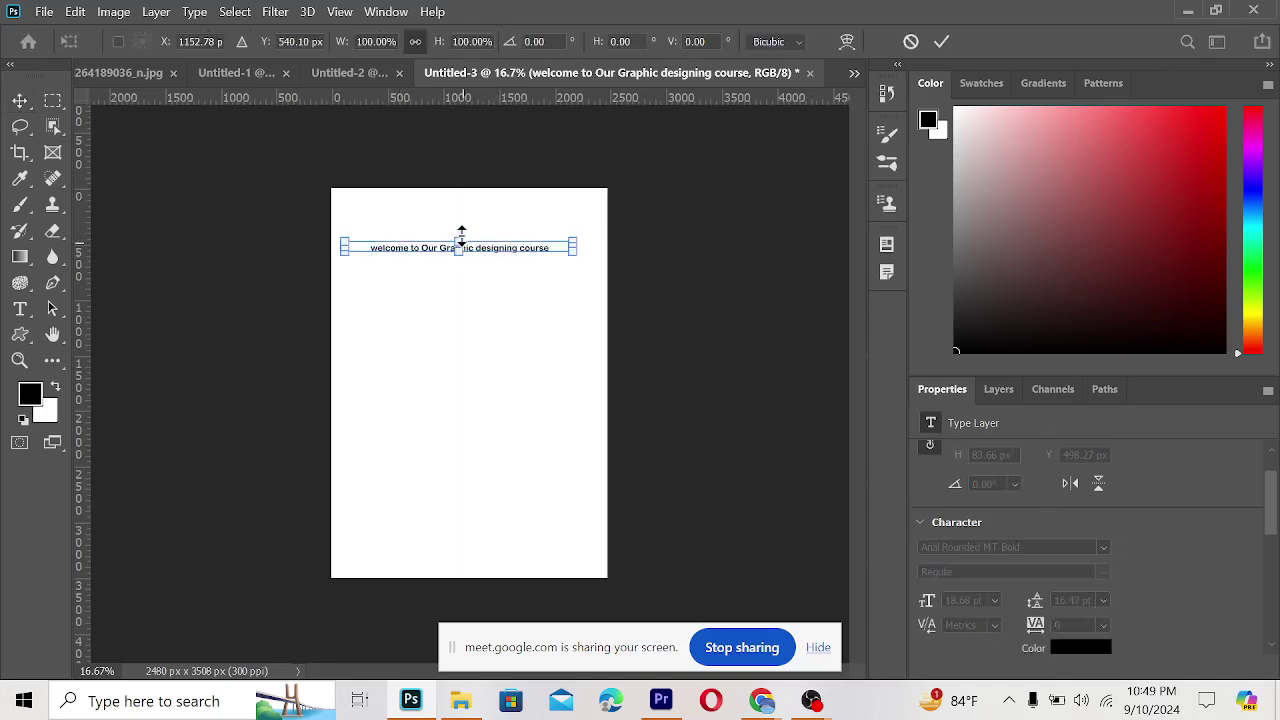
{"action": "left_click_drag", "start_coordinate": [461, 234], "coordinate": [462, 236]}
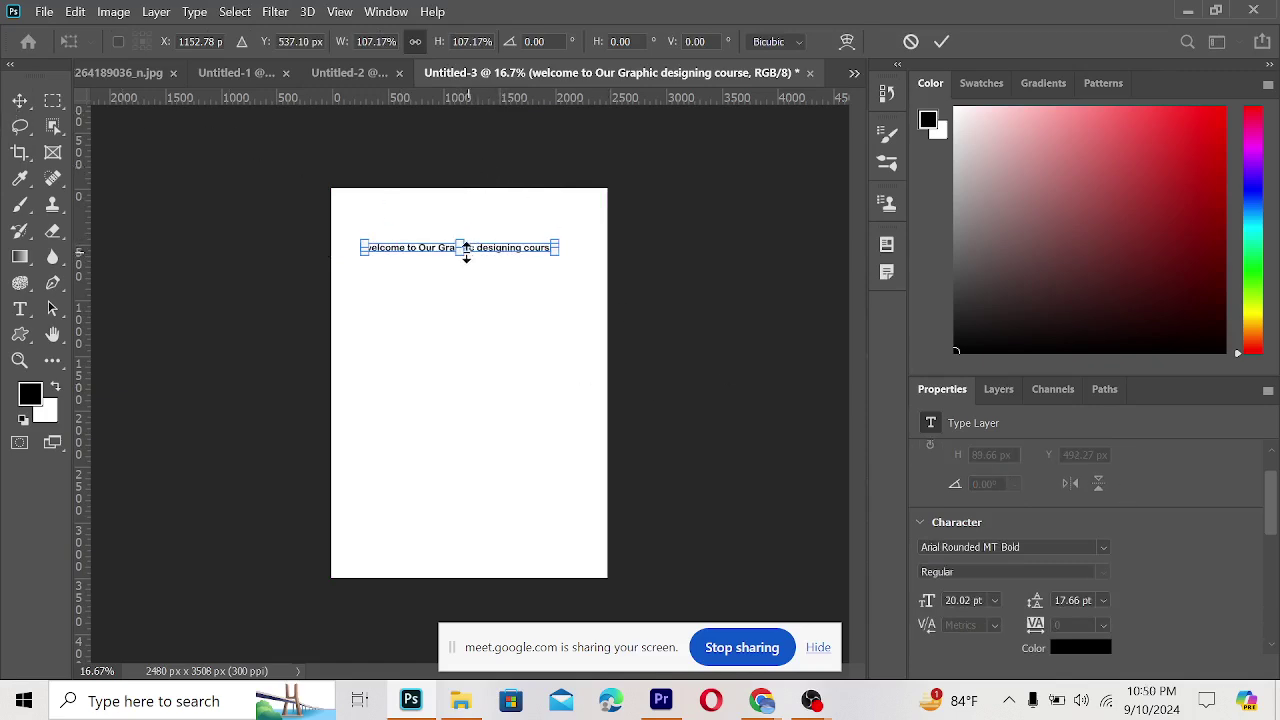
{"action": "key", "text": "Return"}
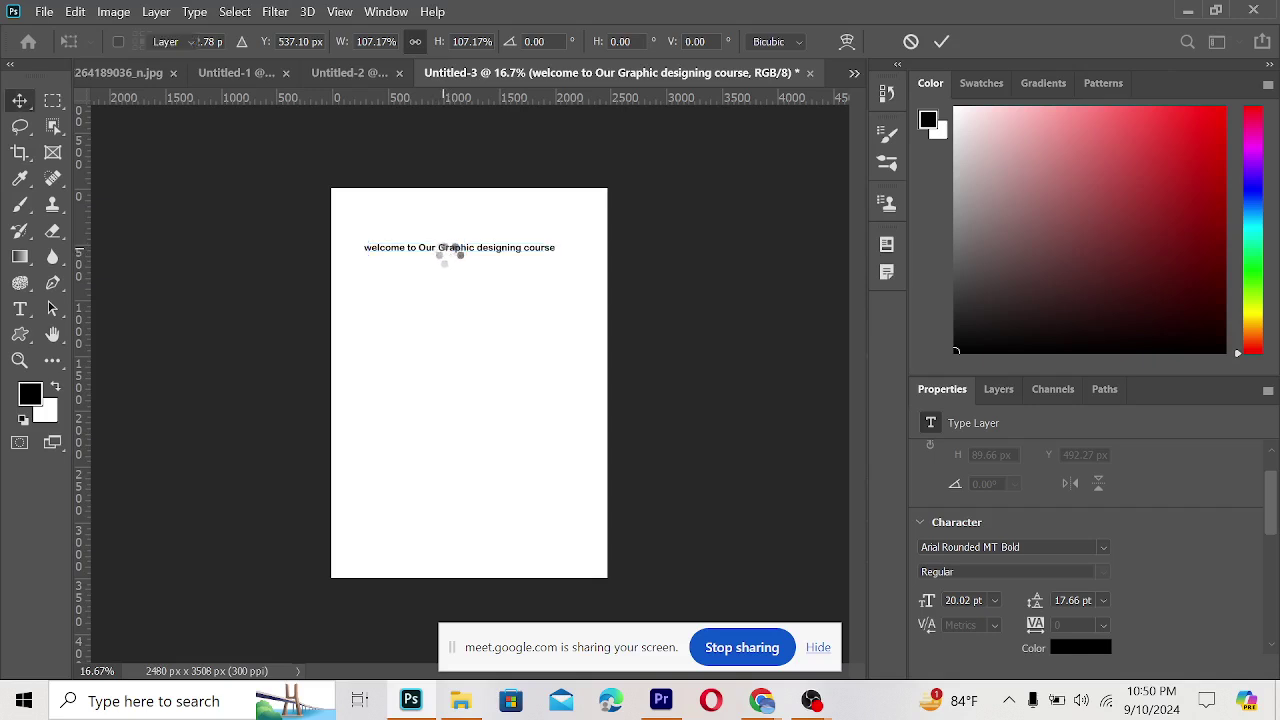
- Break the welcome text into two lines before the word "designing"
{"action": "double_click", "coordinate": [480, 247]}
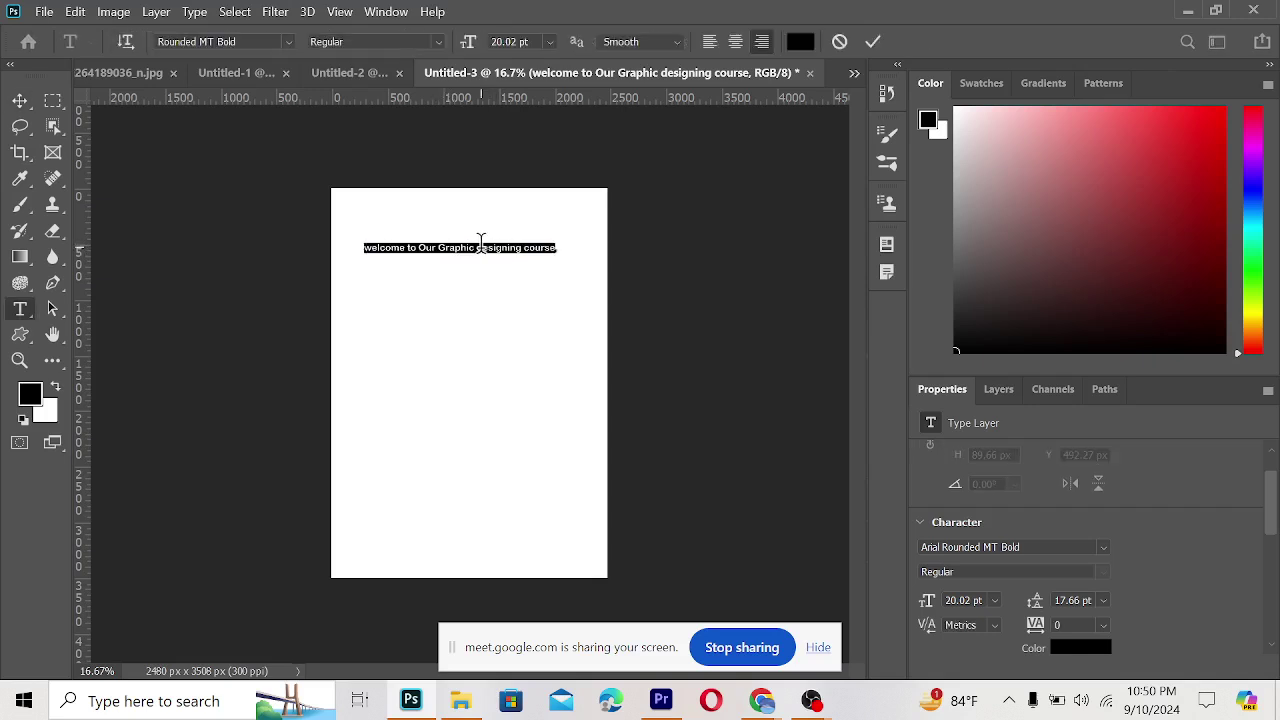
{"action": "left_click", "coordinate": [479, 247]}
{"action": "key", "text": "Return"}
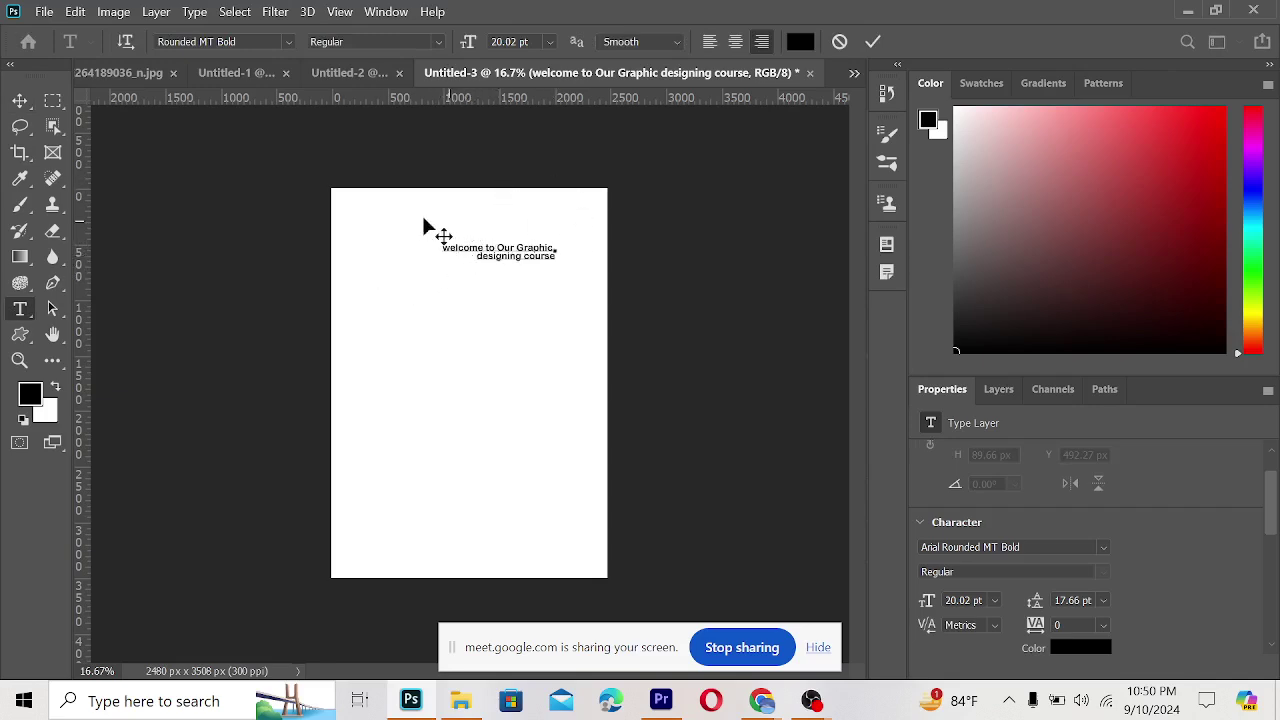
{"action": "left_click", "coordinate": [20, 100]}
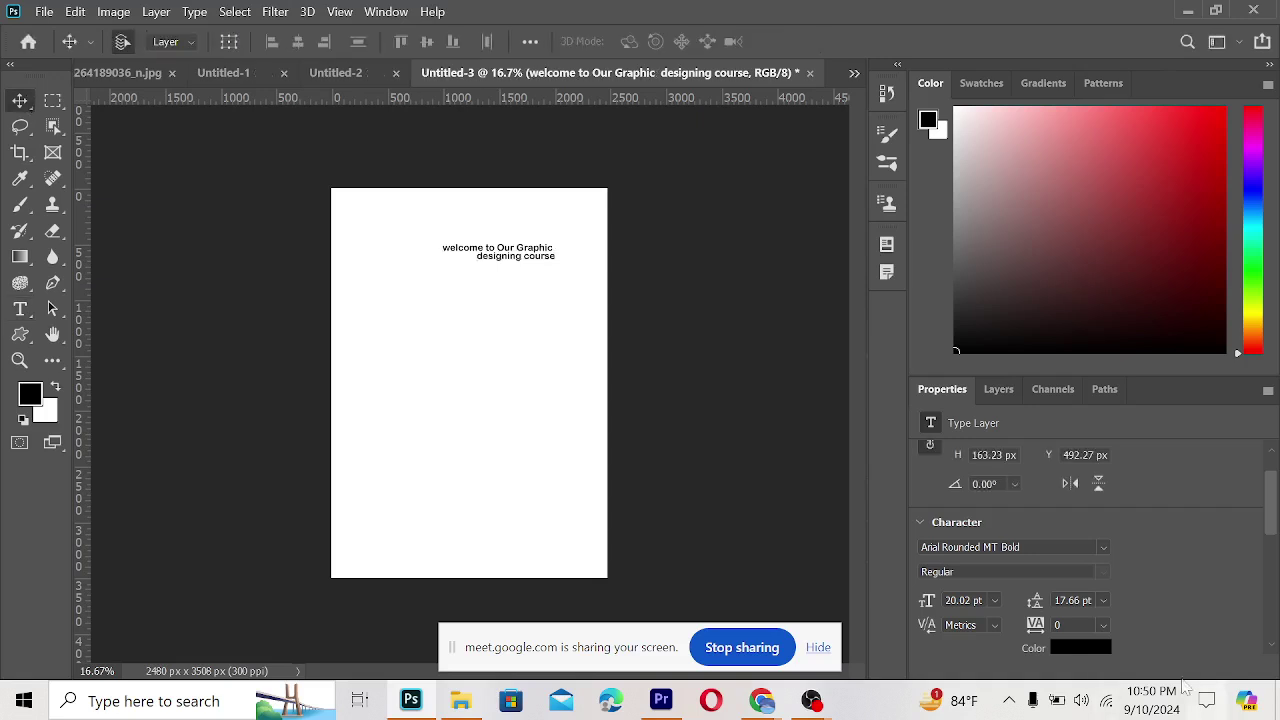
- Centre-align the two-line welcome text and enlarge it to about 48 pt so it spans the upper part of the page
{"action": "scroll", "coordinate": [966, 512], "scroll_direction": "down", "scroll_amount": 5}
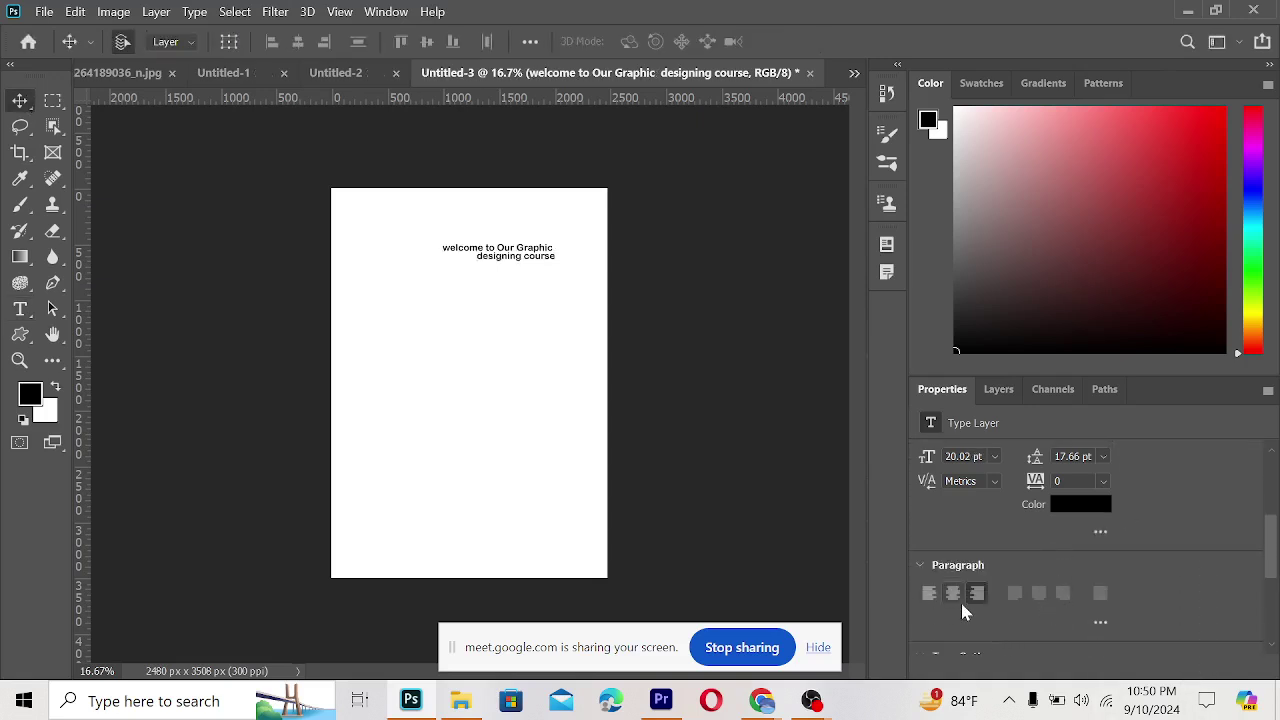
{"action": "left_click", "coordinate": [953, 593]}
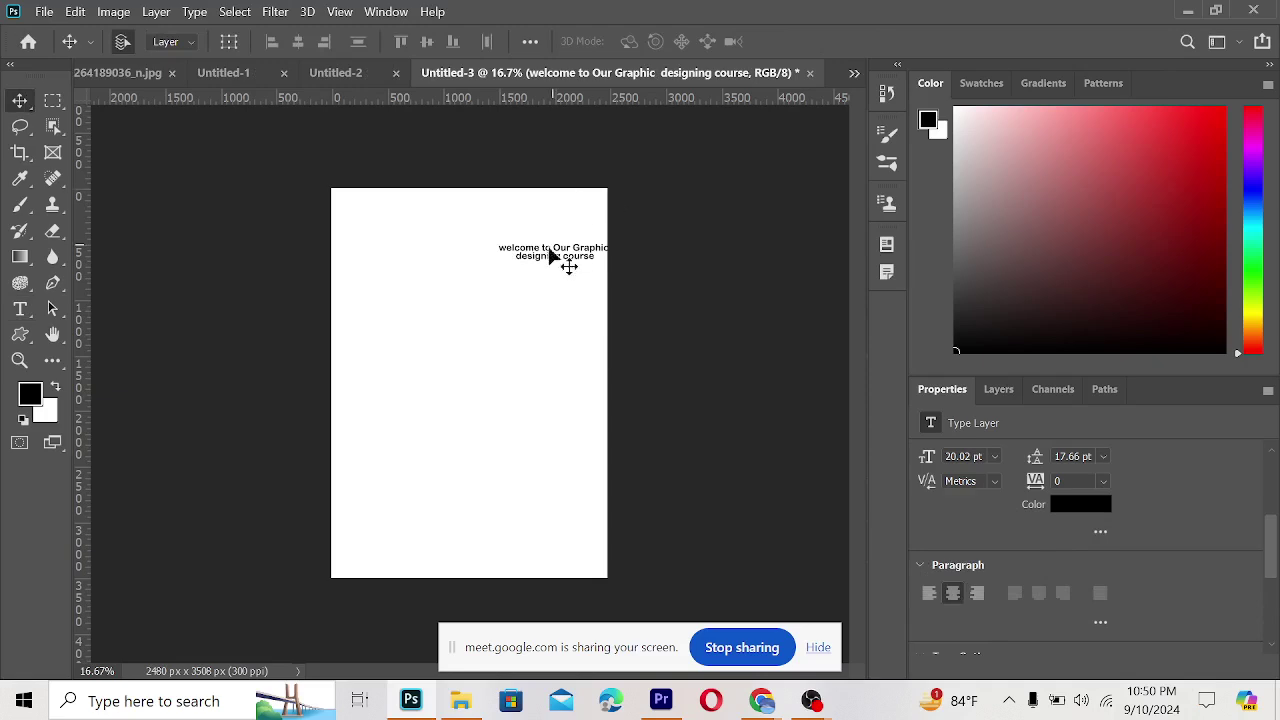
{"action": "mouse_move", "coordinate": [569, 263]}
{"action": "left_mouse_down"}
{"action": "mouse_move", "coordinate": [480, 274]}
{"action": "mouse_move", "coordinate": [488, 210]}
{"action": "mouse_move", "coordinate": [476, 212]}
{"action": "mouse_move", "coordinate": [565, 238]}
{"action": "left_mouse_up"}
{"action": "key", "text": "ctrl+t"}
{"action": "left_click", "coordinate": [19, 99]}
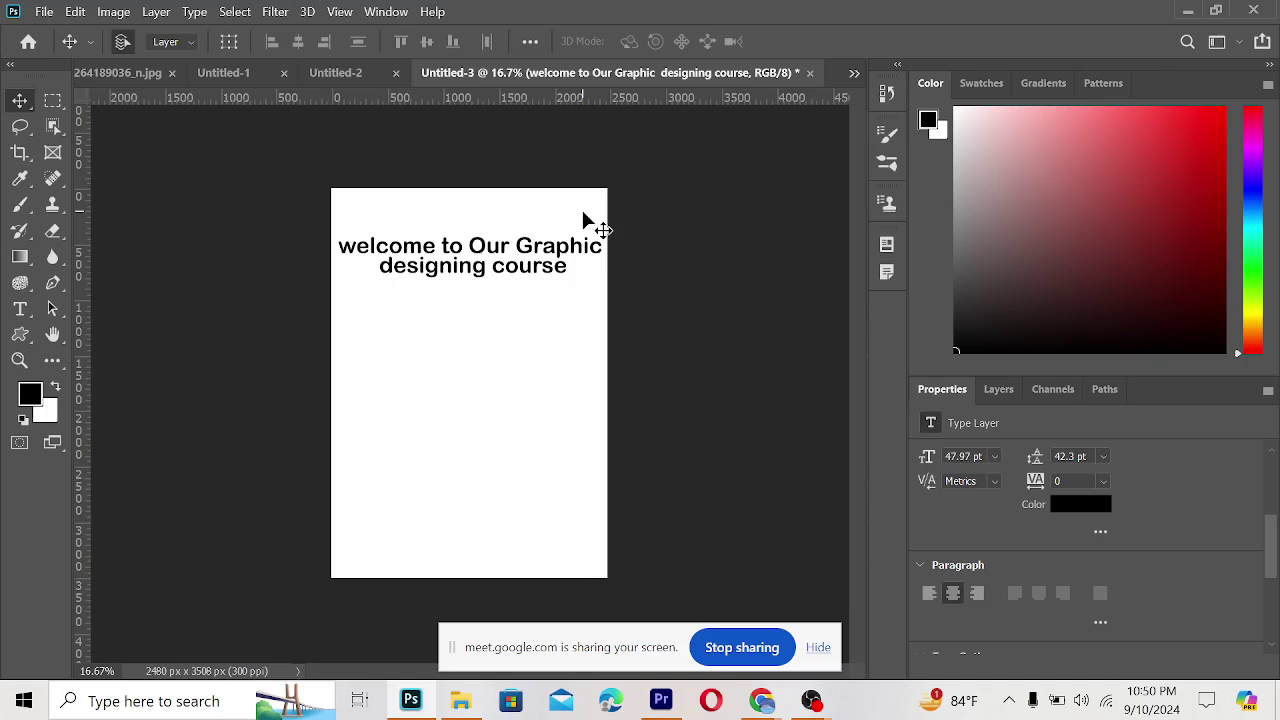
- Left-align the welcome text and move it back to start at the page's left edge
{"action": "left_click", "coordinate": [929, 594]}
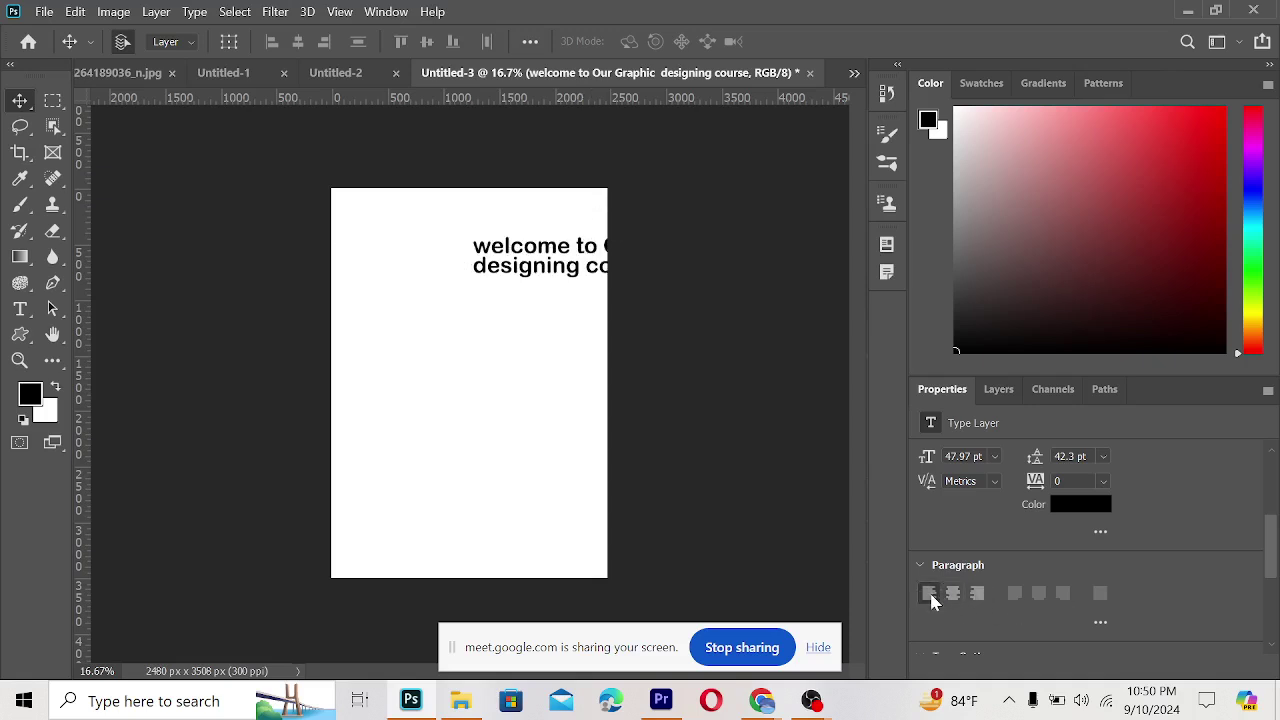
{"action": "left_click_drag", "start_coordinate": [600, 289], "coordinate": [503, 275]}
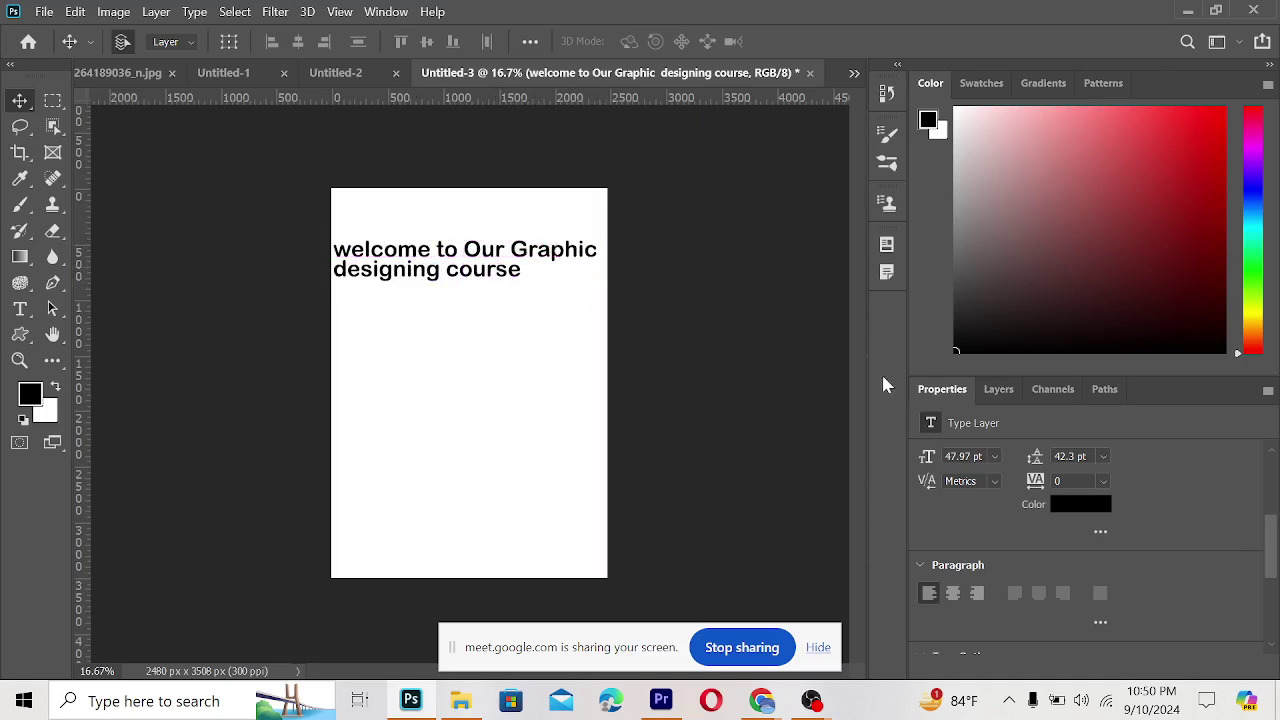
- Right-align the welcome text and move it back onto the page so it ends at the page's right edge
{"action": "left_click", "coordinate": [977, 595]}
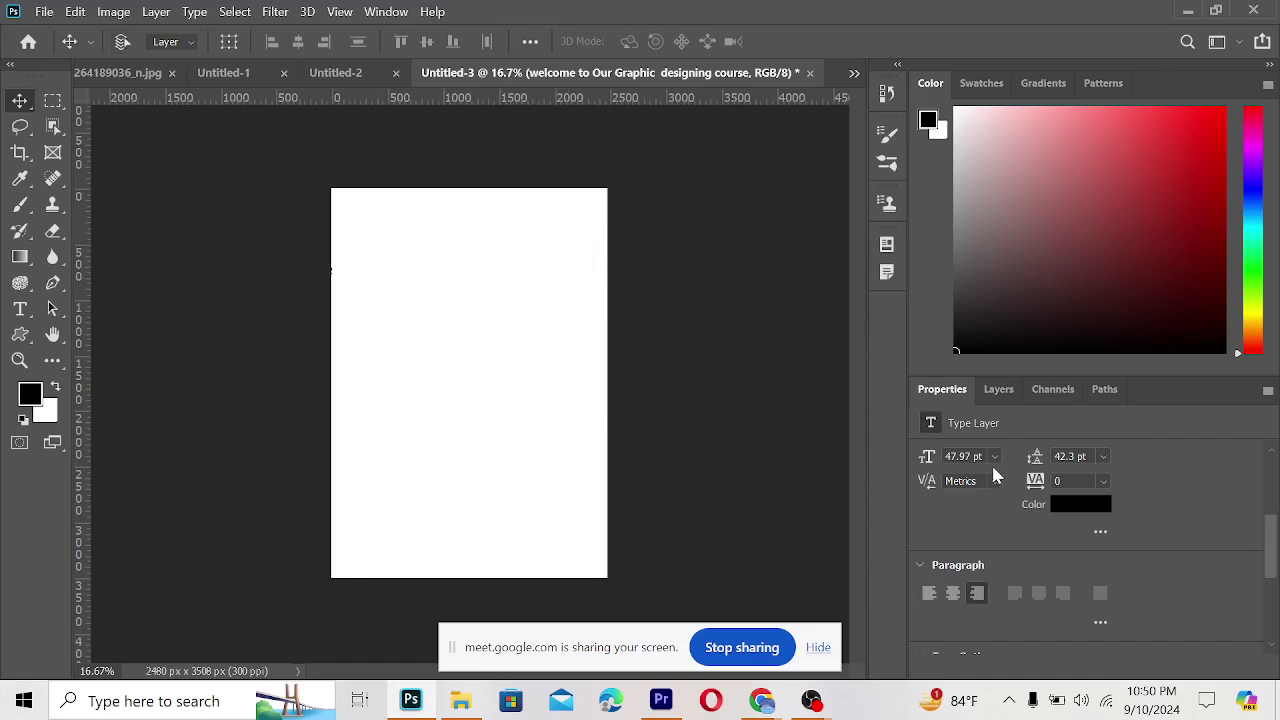
{"action": "key", "text": "ctrl+t"}
{"action": "left_click_drag", "start_coordinate": [280, 280], "coordinate": [554, 309]}
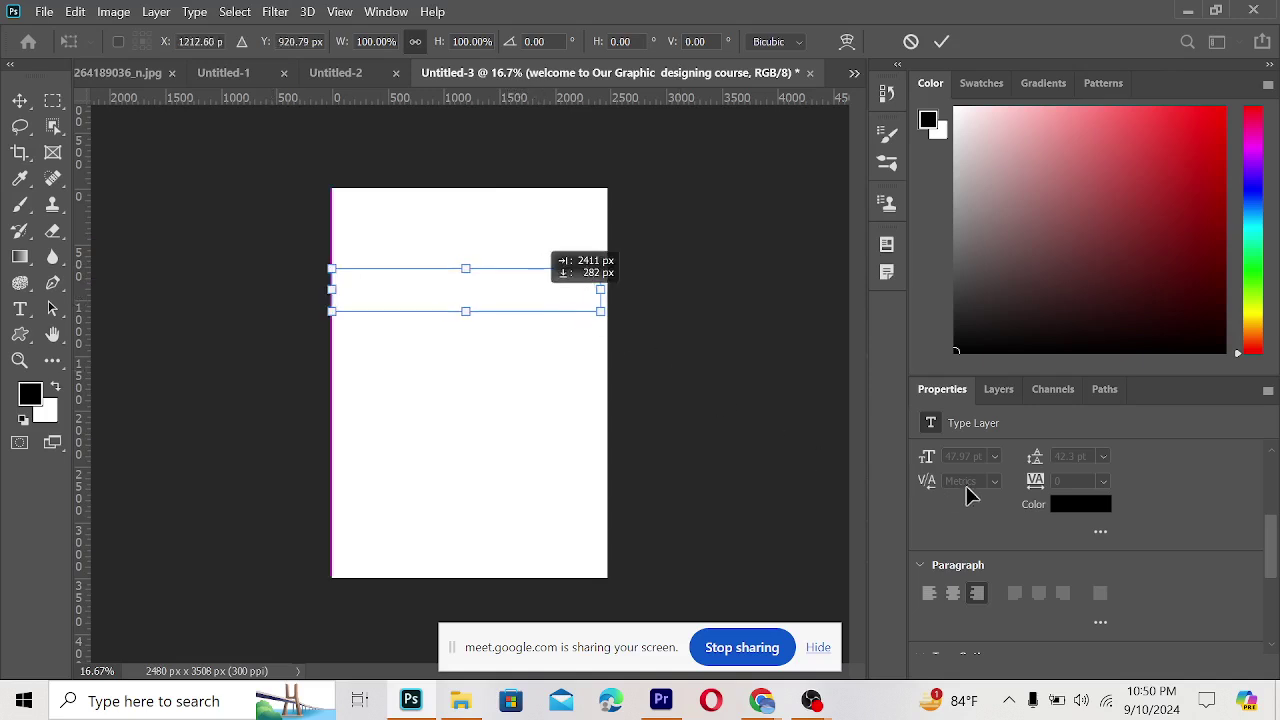
{"action": "left_click", "coordinate": [20, 101]}
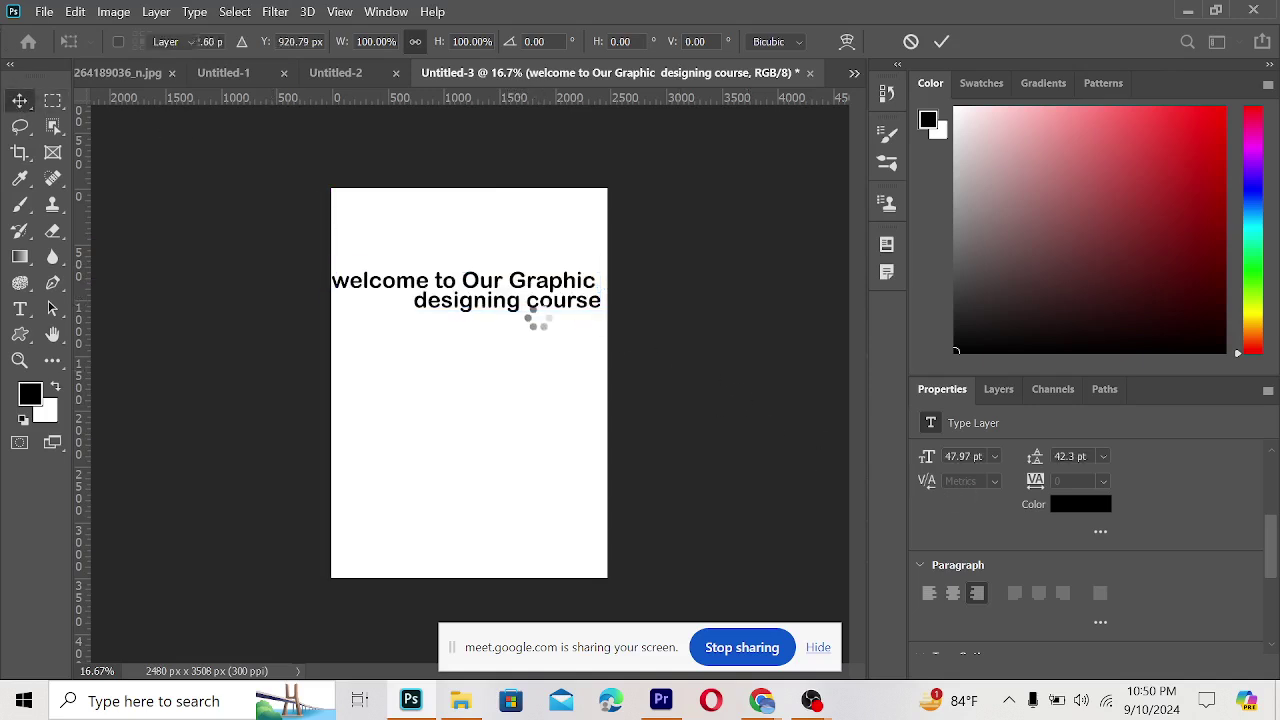
{"action": "left_click_drag", "start_coordinate": [540, 315], "coordinate": [551, 293]}
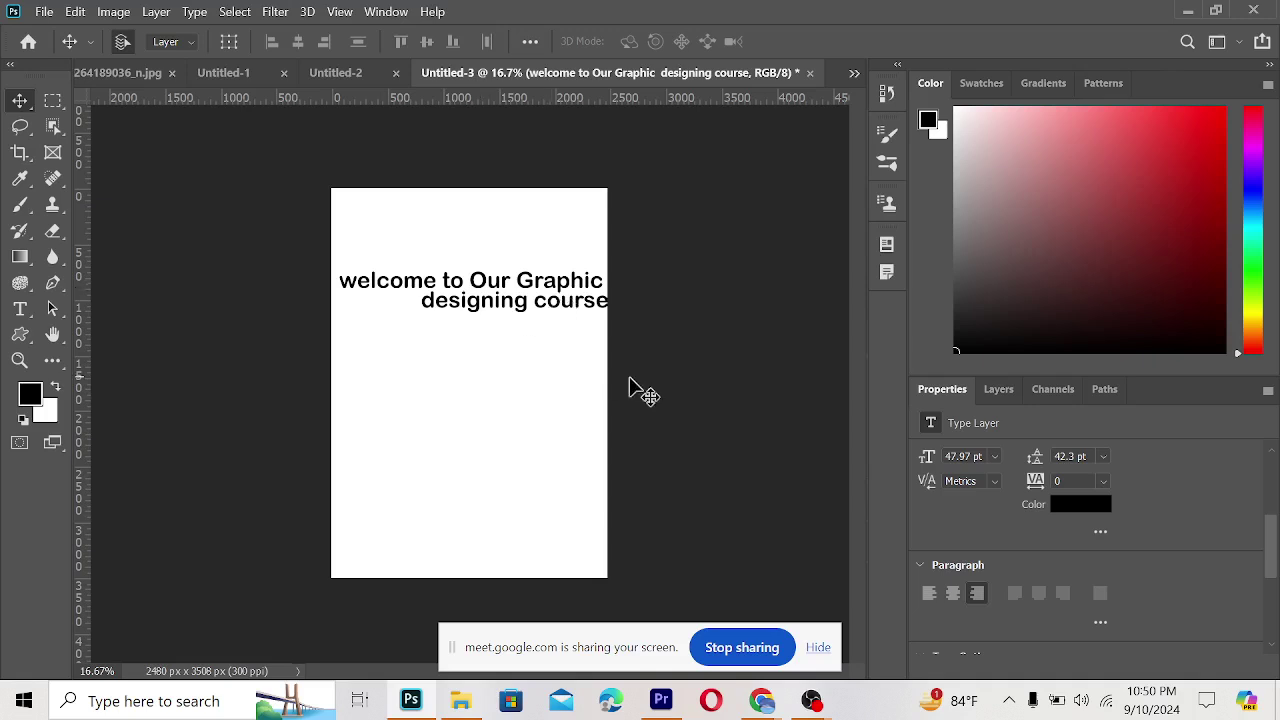
- Apply the All Caps type option to the welcome text
{"action": "scroll", "coordinate": [1103, 506], "scroll_direction": "down", "scroll_amount": 2}
{"action": "scroll", "coordinate": [1090, 525], "scroll_direction": "down", "scroll_amount": 1}
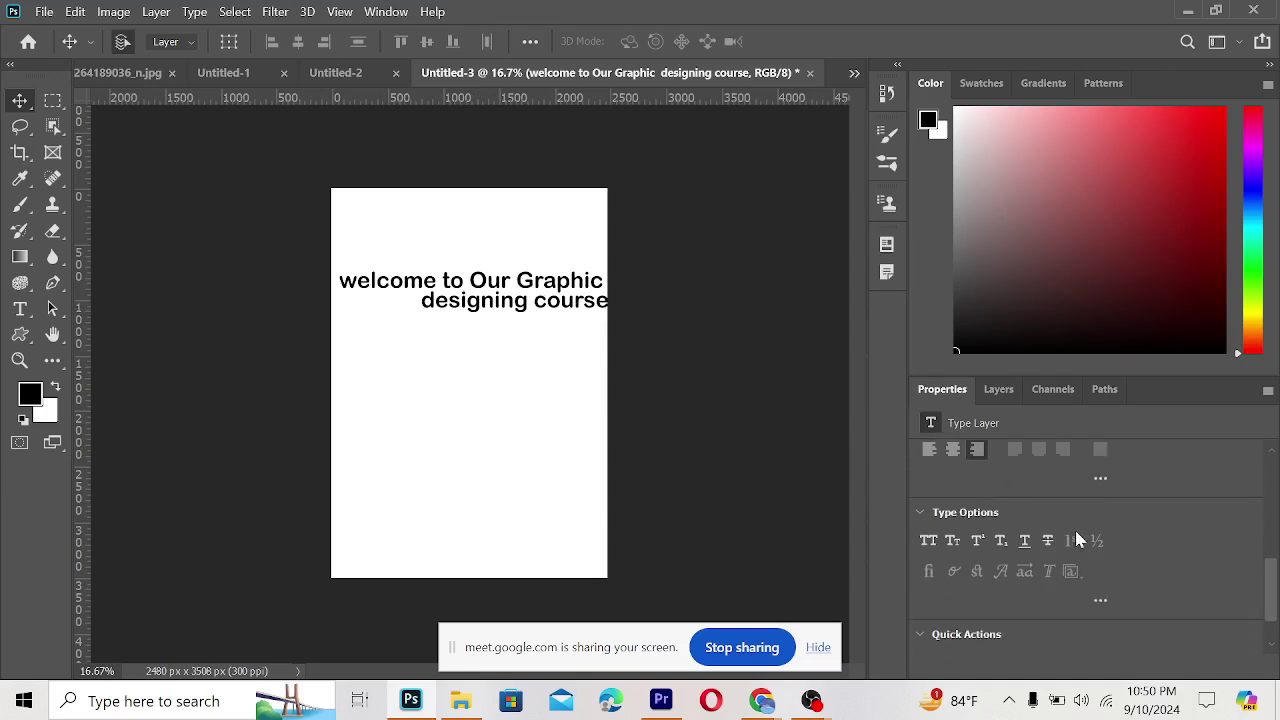
{"action": "left_click", "coordinate": [929, 542]}
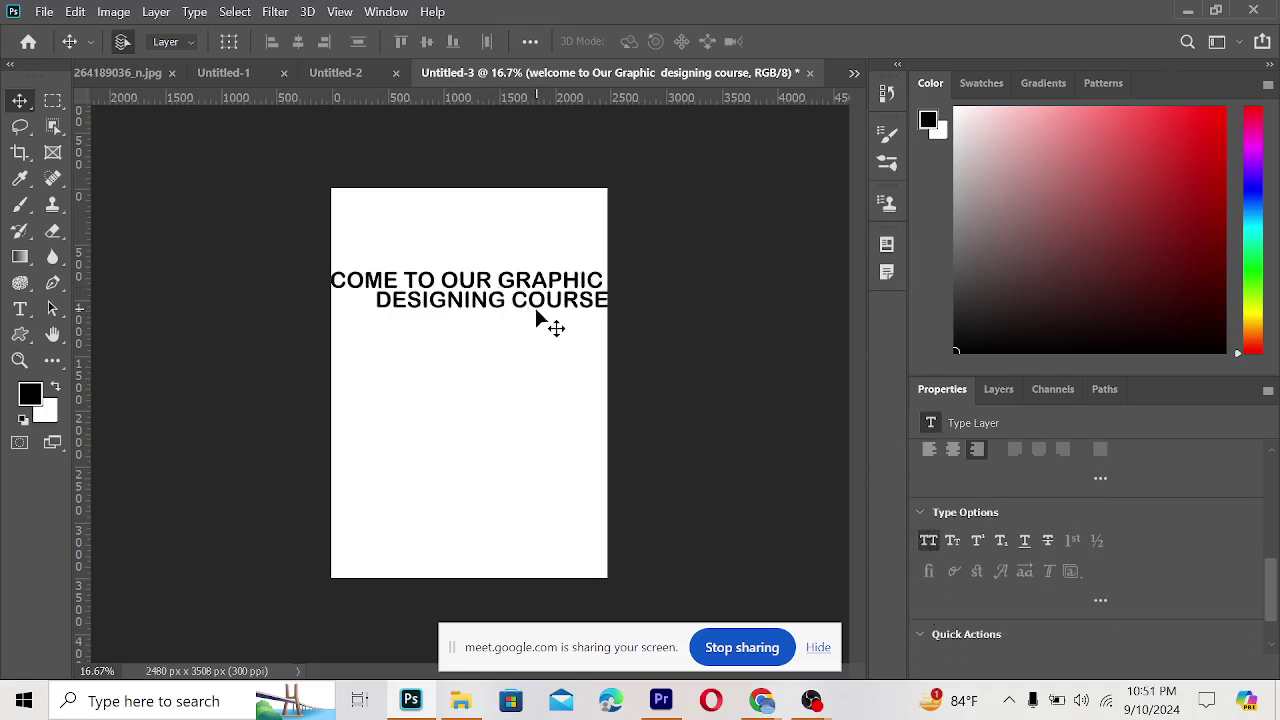
- Select the whole welcome text and replace its All Caps formatting with Small Caps
{"action": "key", "text": "t"}
{"action": "left_click", "coordinate": [478, 298]}
{"action": "key", "text": "ctrl+a"}
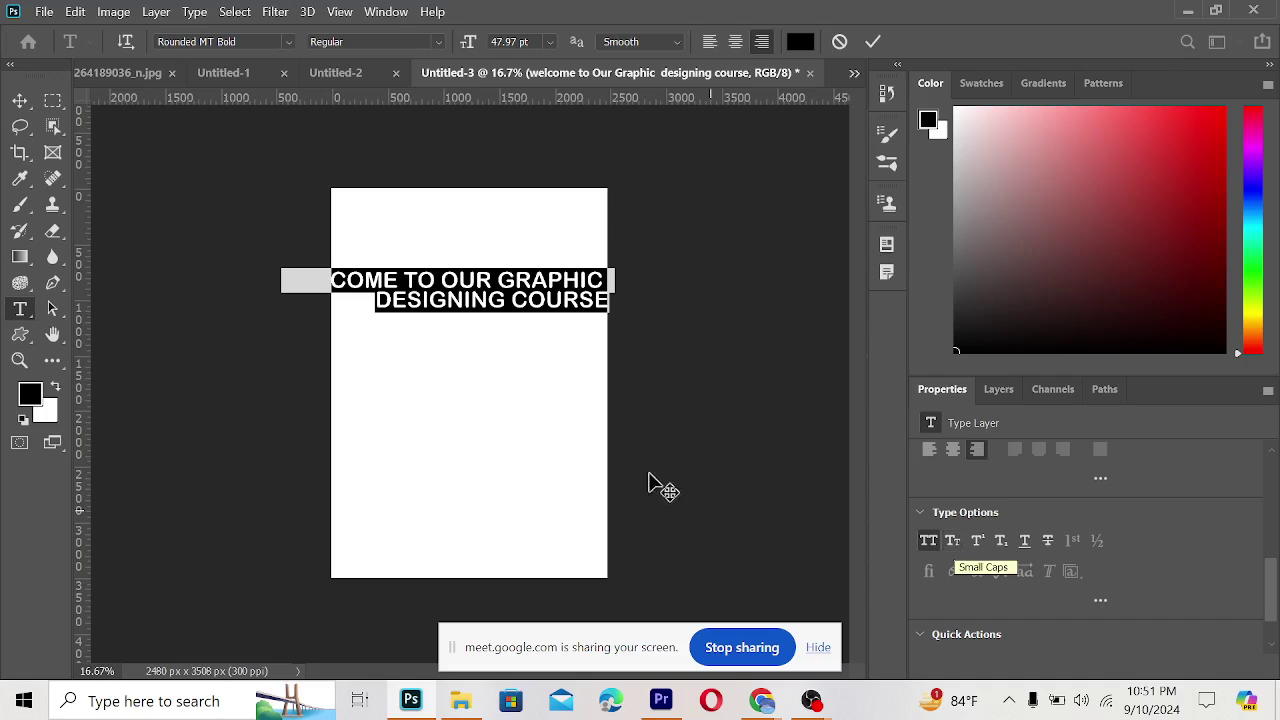
{"action": "left_click", "coordinate": [929, 541]}
{"action": "left_click", "coordinate": [953, 540]}
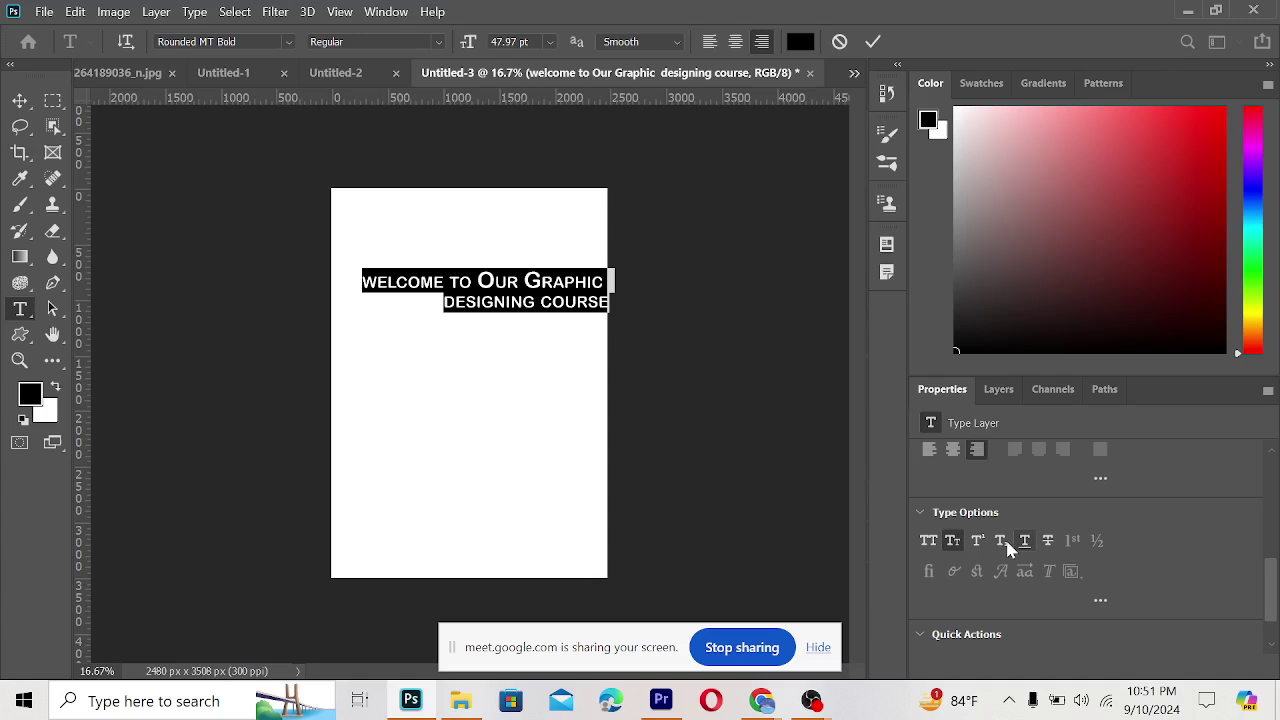
{"action": "scroll", "coordinate": [971, 553], "scroll_direction": "down", "scroll_amount": 1}
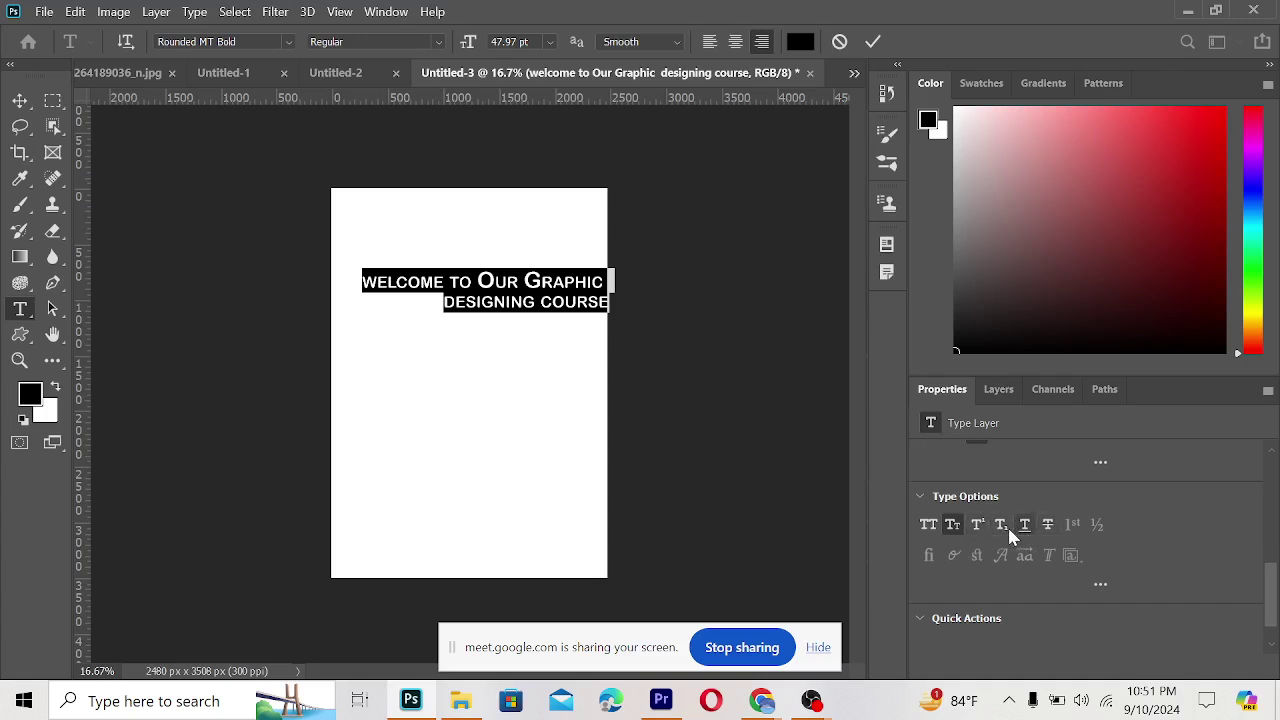
{"action": "scroll", "coordinate": [983, 590], "scroll_direction": "down", "scroll_amount": 2}
{"action": "scroll", "coordinate": [1043, 570], "scroll_direction": "up", "scroll_amount": 8}
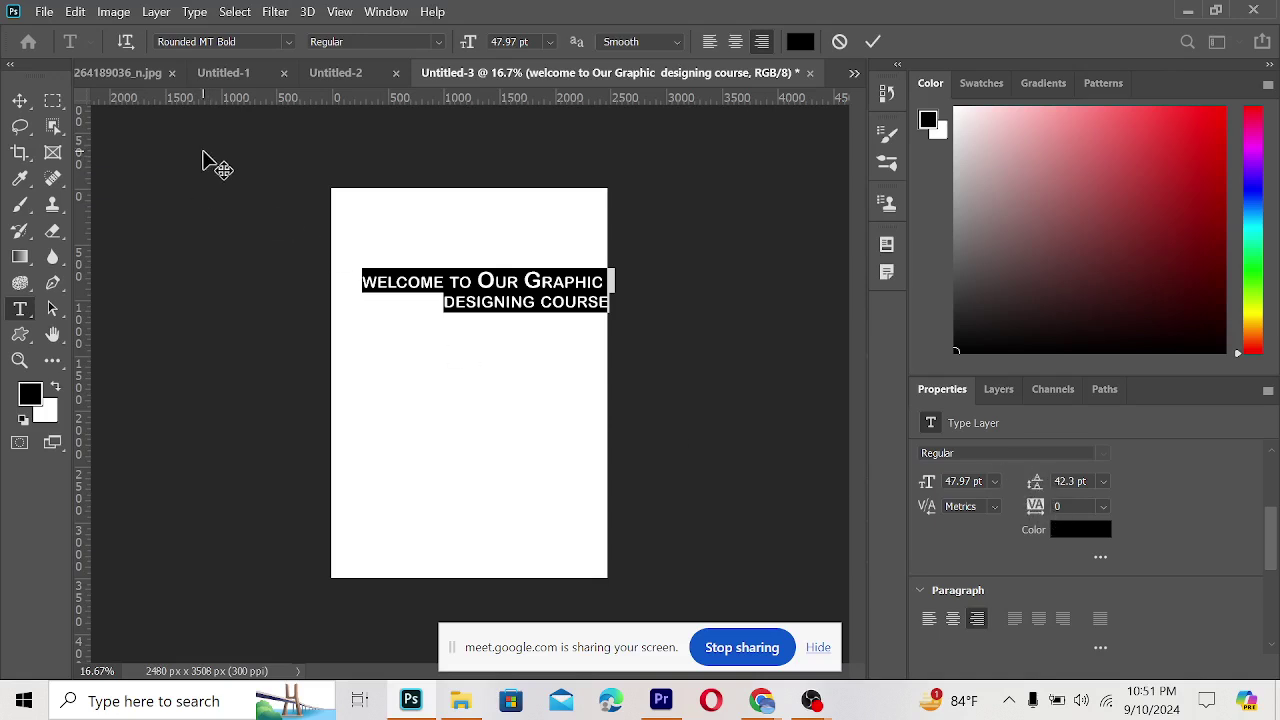
{"action": "left_click", "coordinate": [20, 100]}
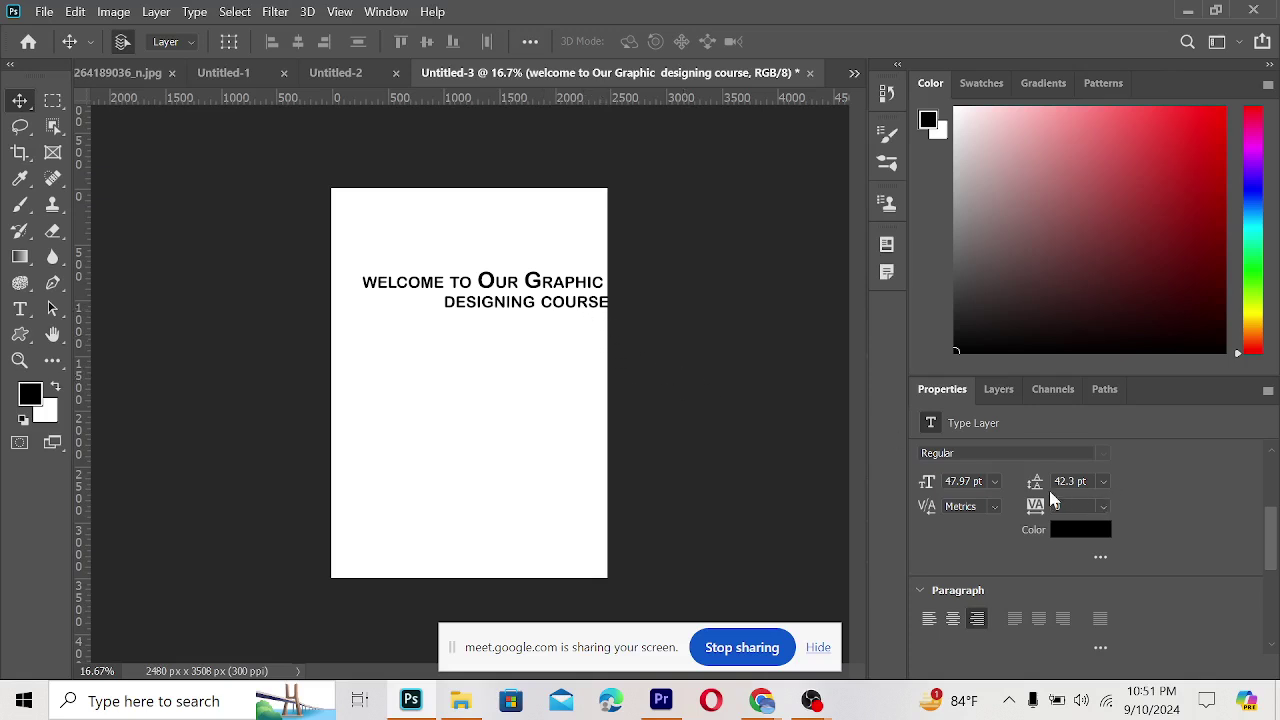
- Set the welcome text's leading to 47.16 pt and tracking to 300, and move it lower on the page
{"action": "left_click_drag", "start_coordinate": [1037, 486], "coordinate": [920, 486]}
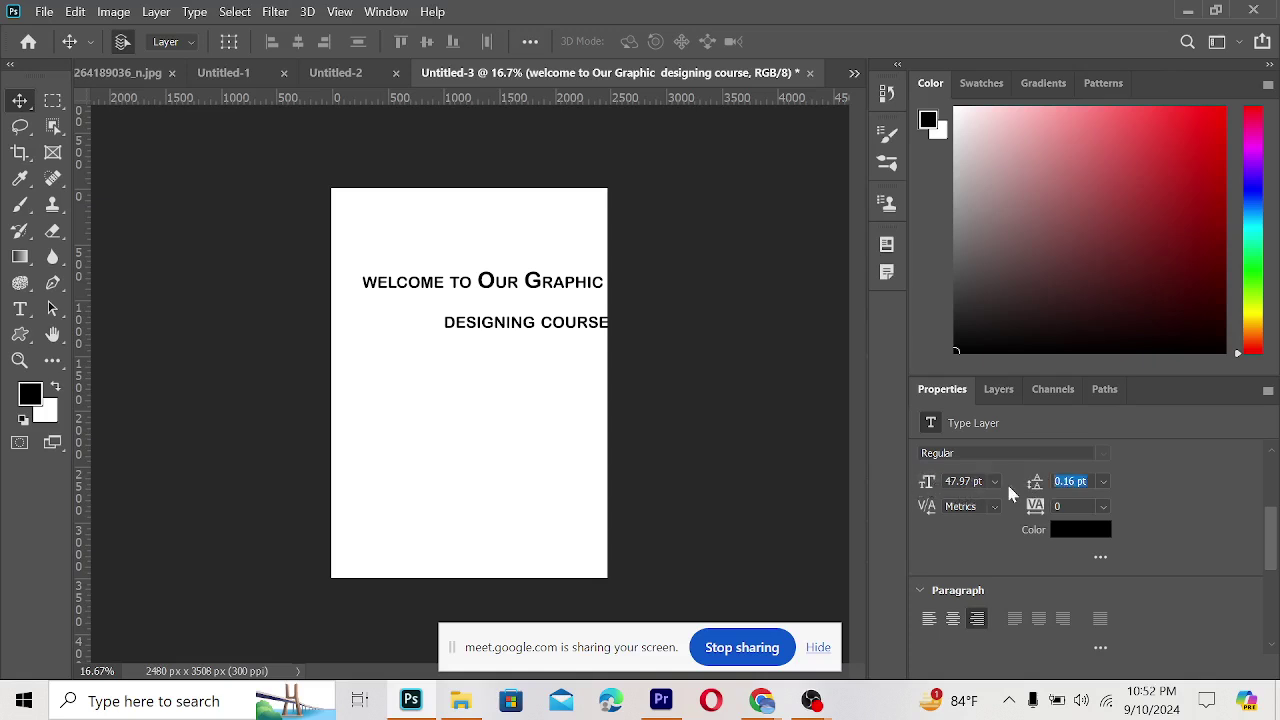
{"action": "left_click_drag", "start_coordinate": [1043, 486], "coordinate": [1056, 518]}
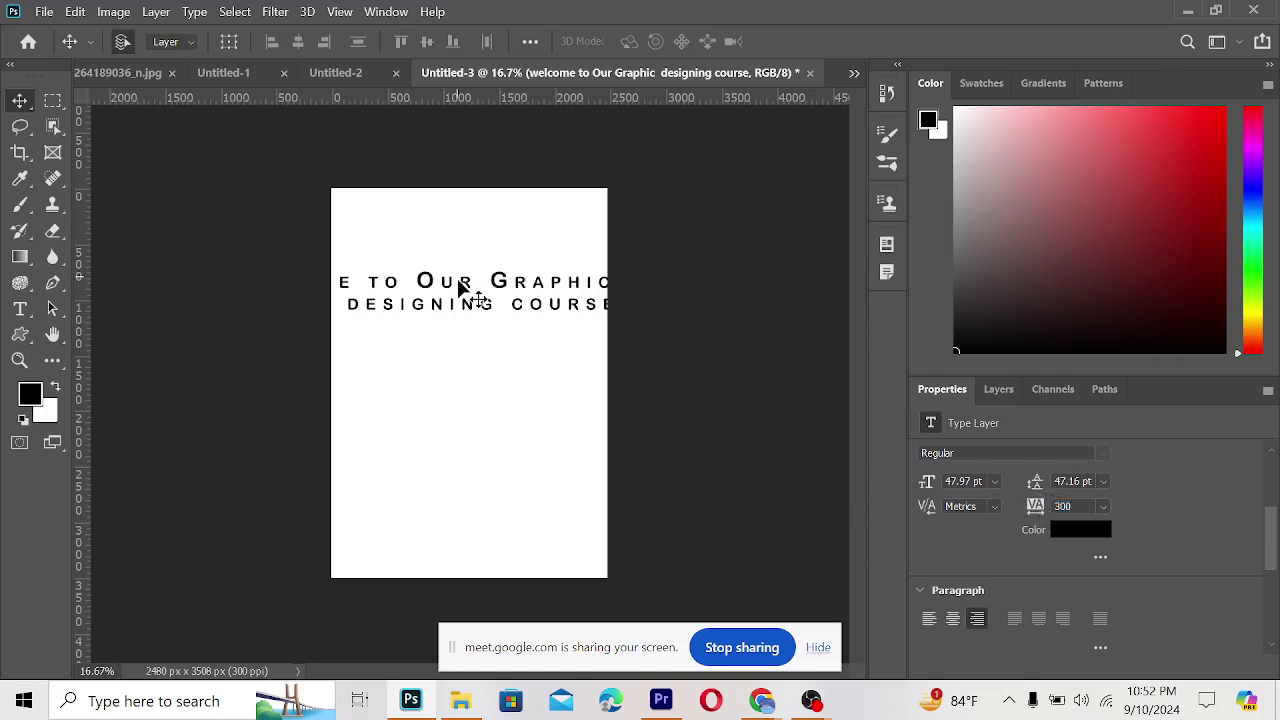
{"action": "left_click_drag", "start_coordinate": [490, 285], "coordinate": [490, 338]}
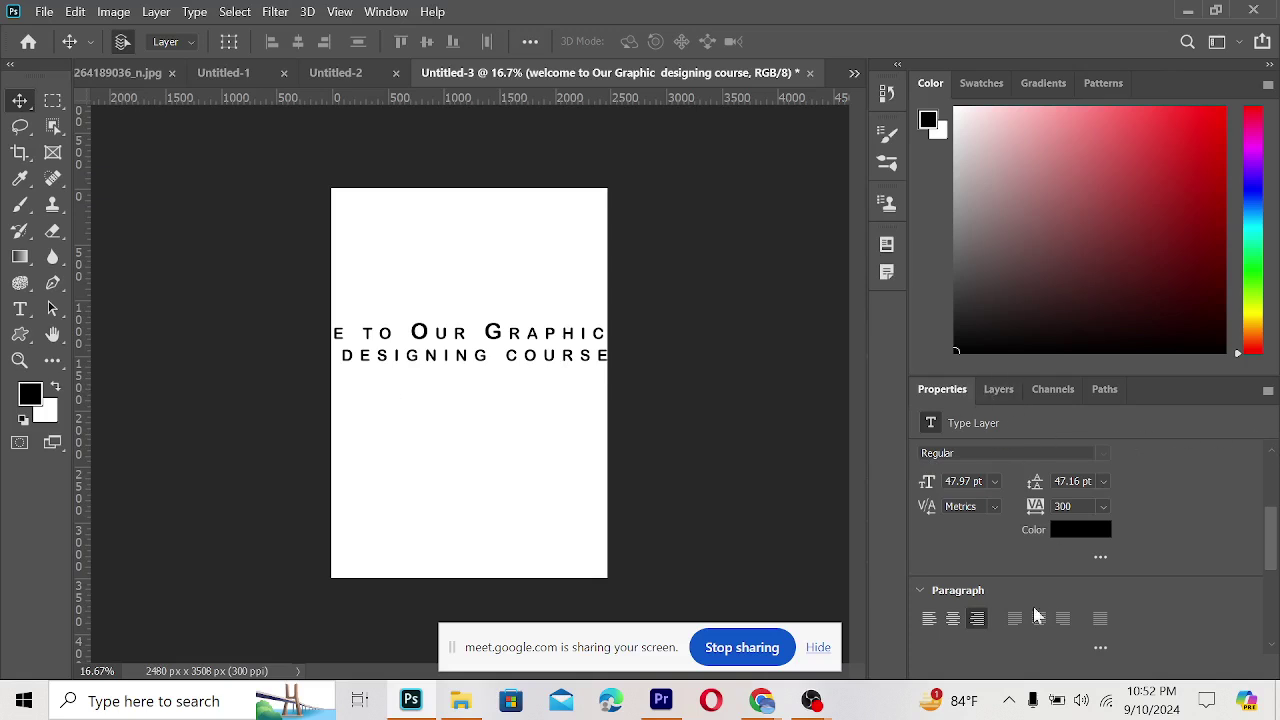
- Switch to the Google Meet call in Chrome and stop sharing the screen
{"action": "mouse_move", "coordinate": [766, 703]}
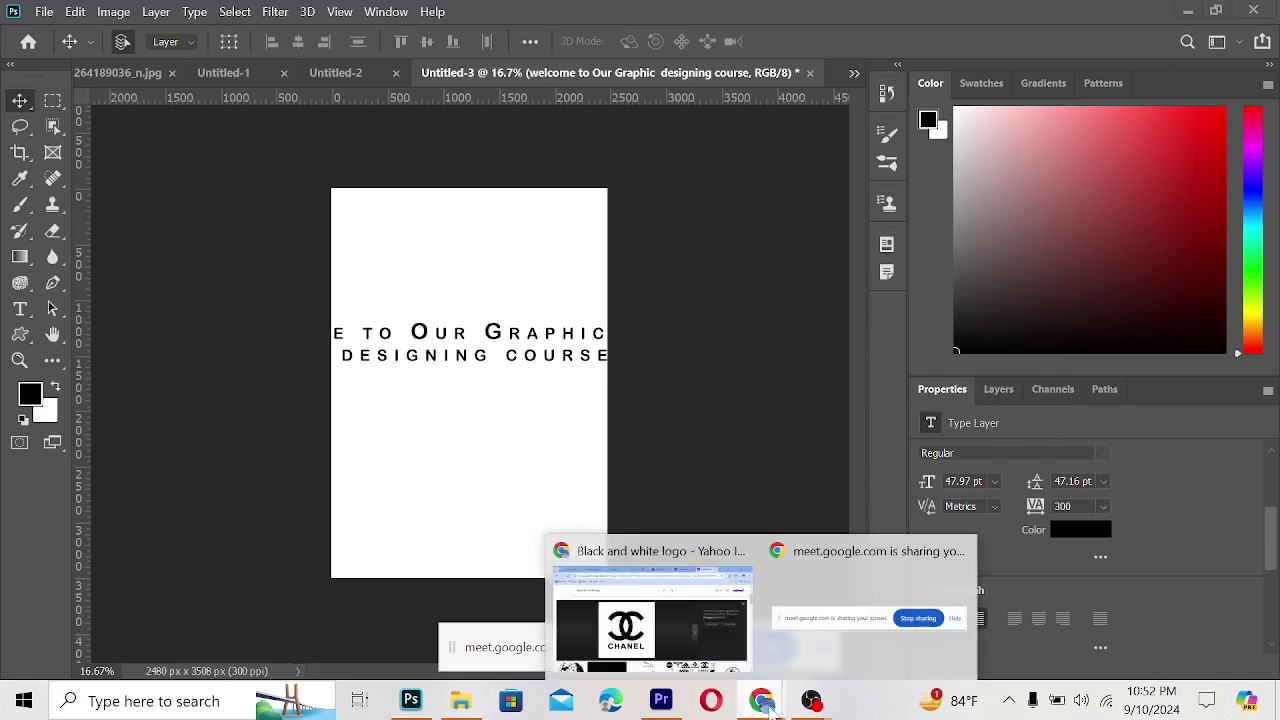
{"action": "left_click", "coordinate": [694, 629]}
{"action": "left_click", "coordinate": [570, 15]}
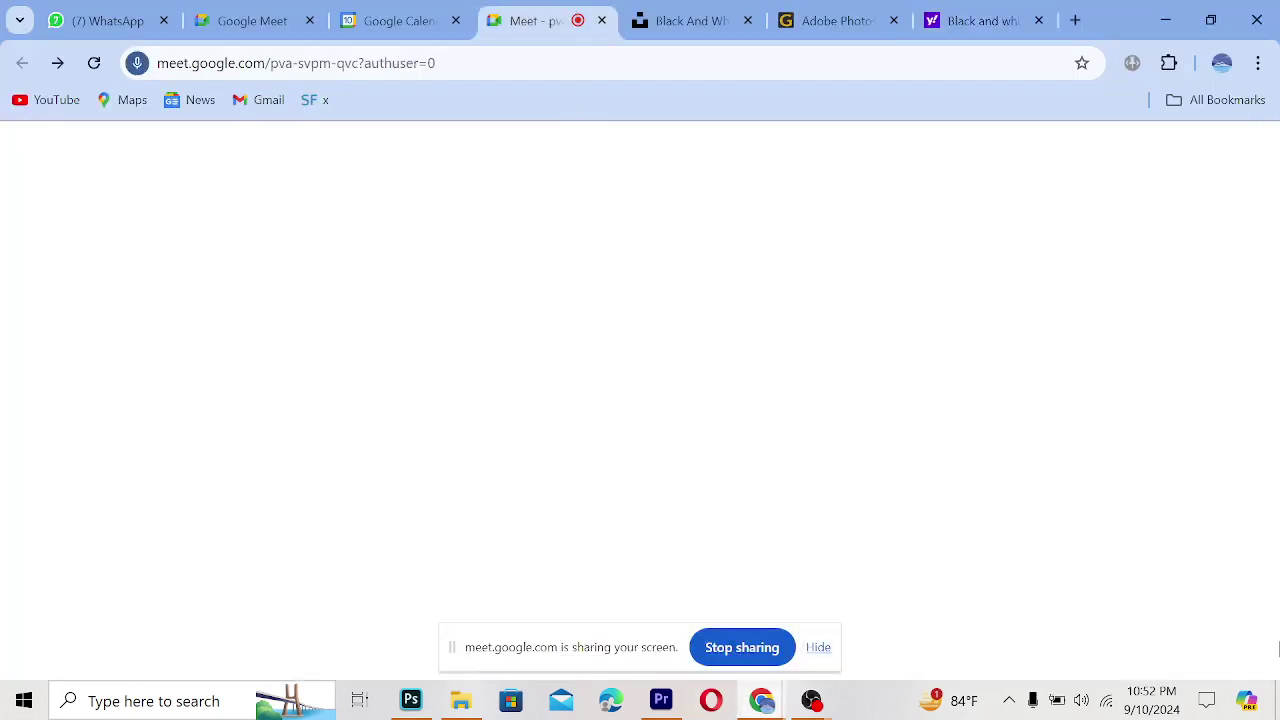
{"action": "left_click", "coordinate": [740, 647]}
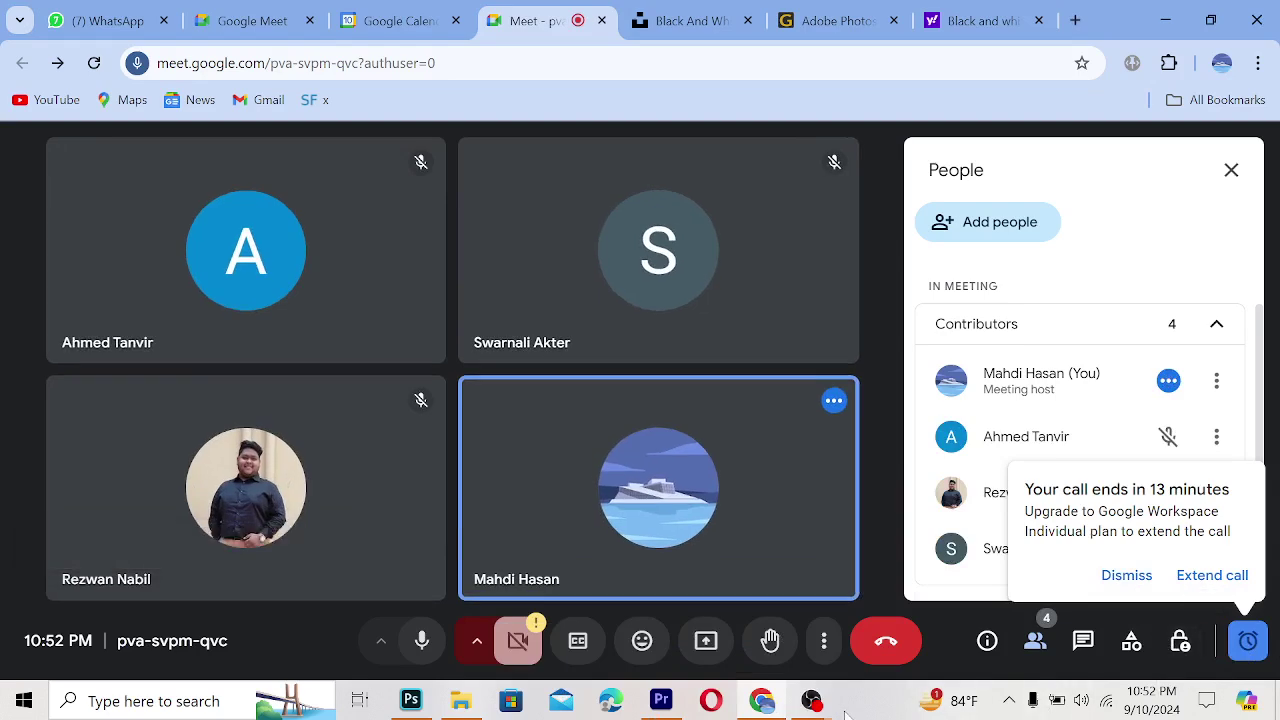
{"action": "mouse_move", "coordinate": [818, 705]}
{"action": "left_click", "coordinate": [740, 600]}
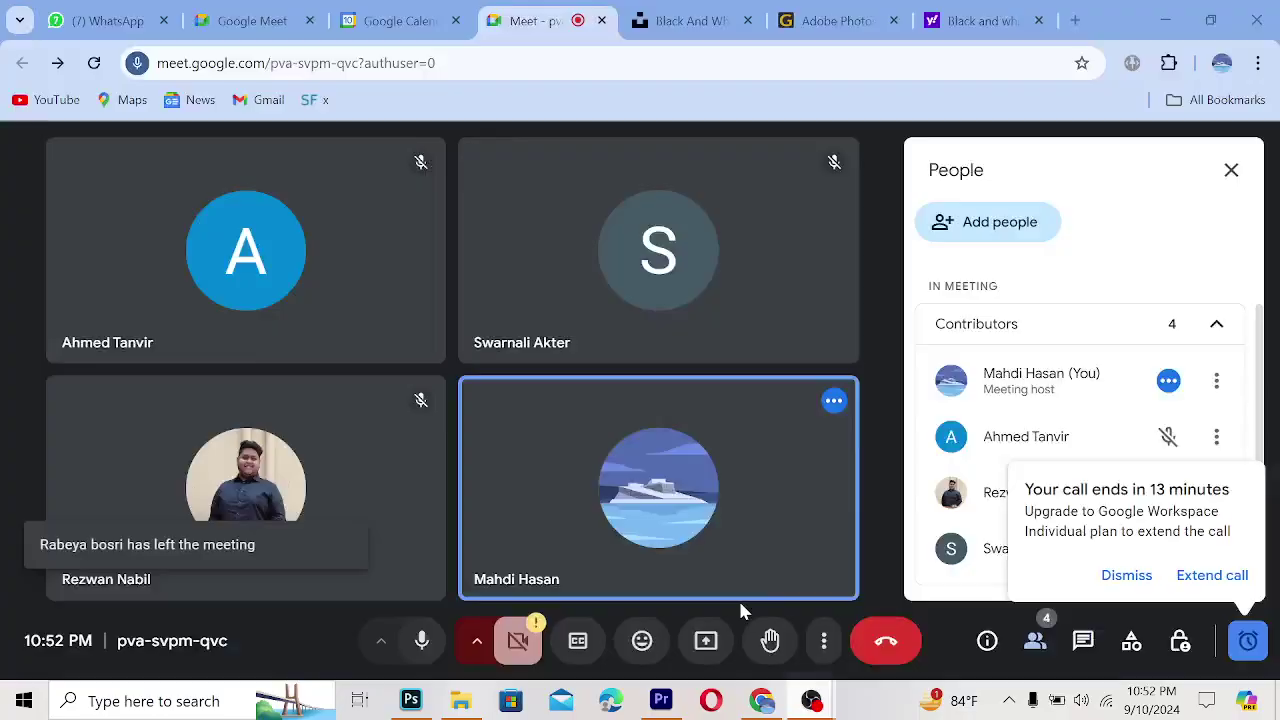